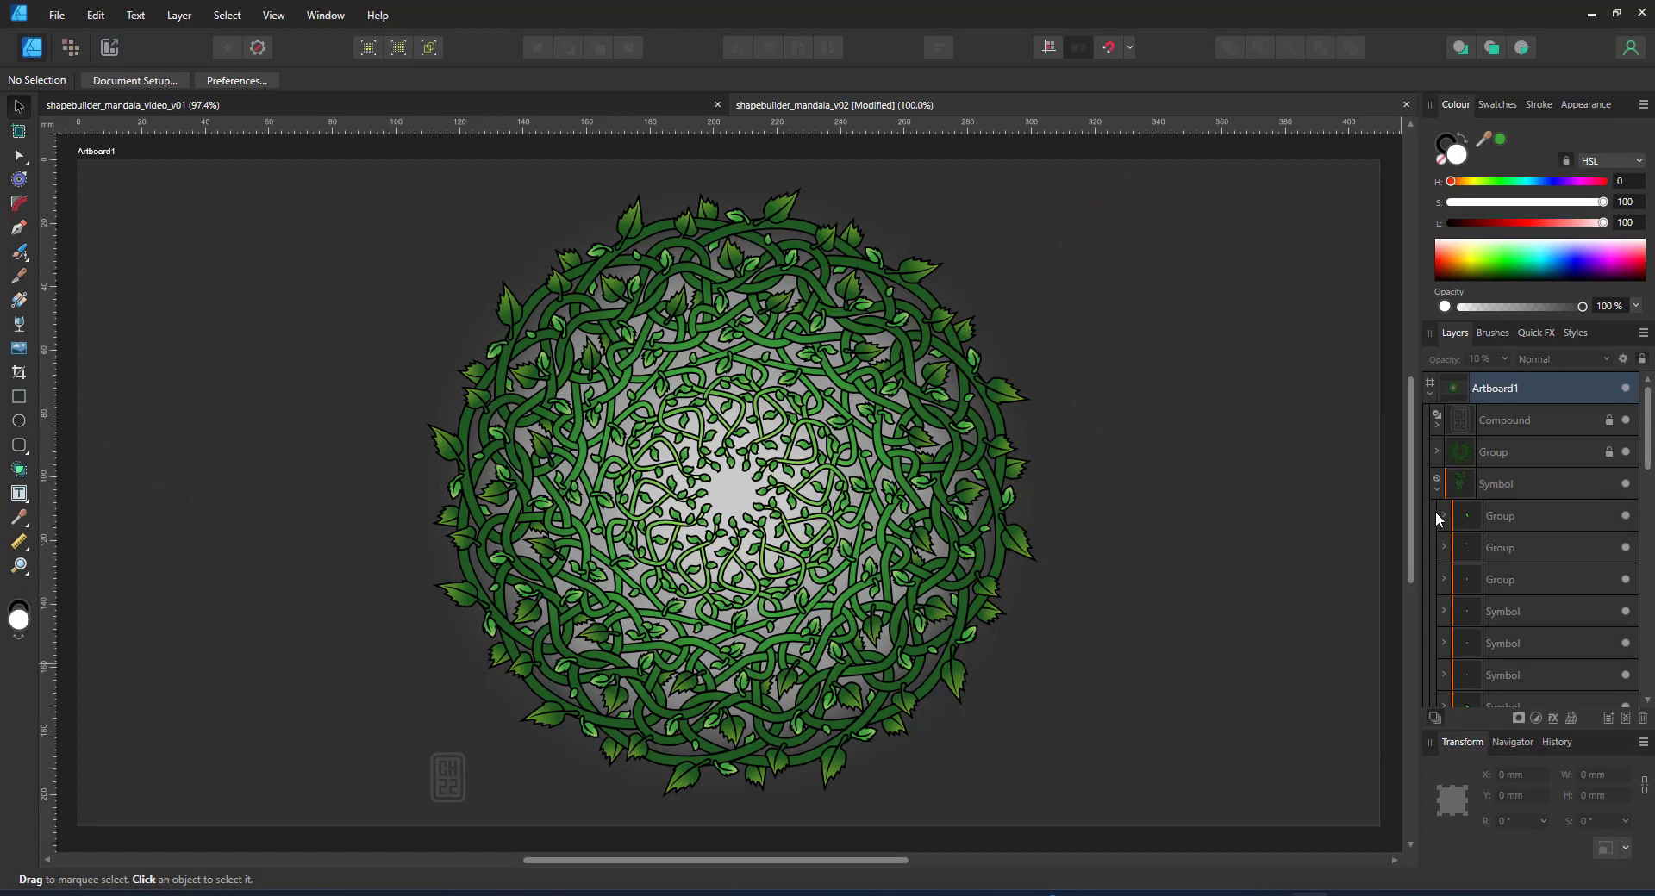
- Reduce the opacity of the locked mandala group to 10% and hide the two background ellipses
left_click(1539, 457)
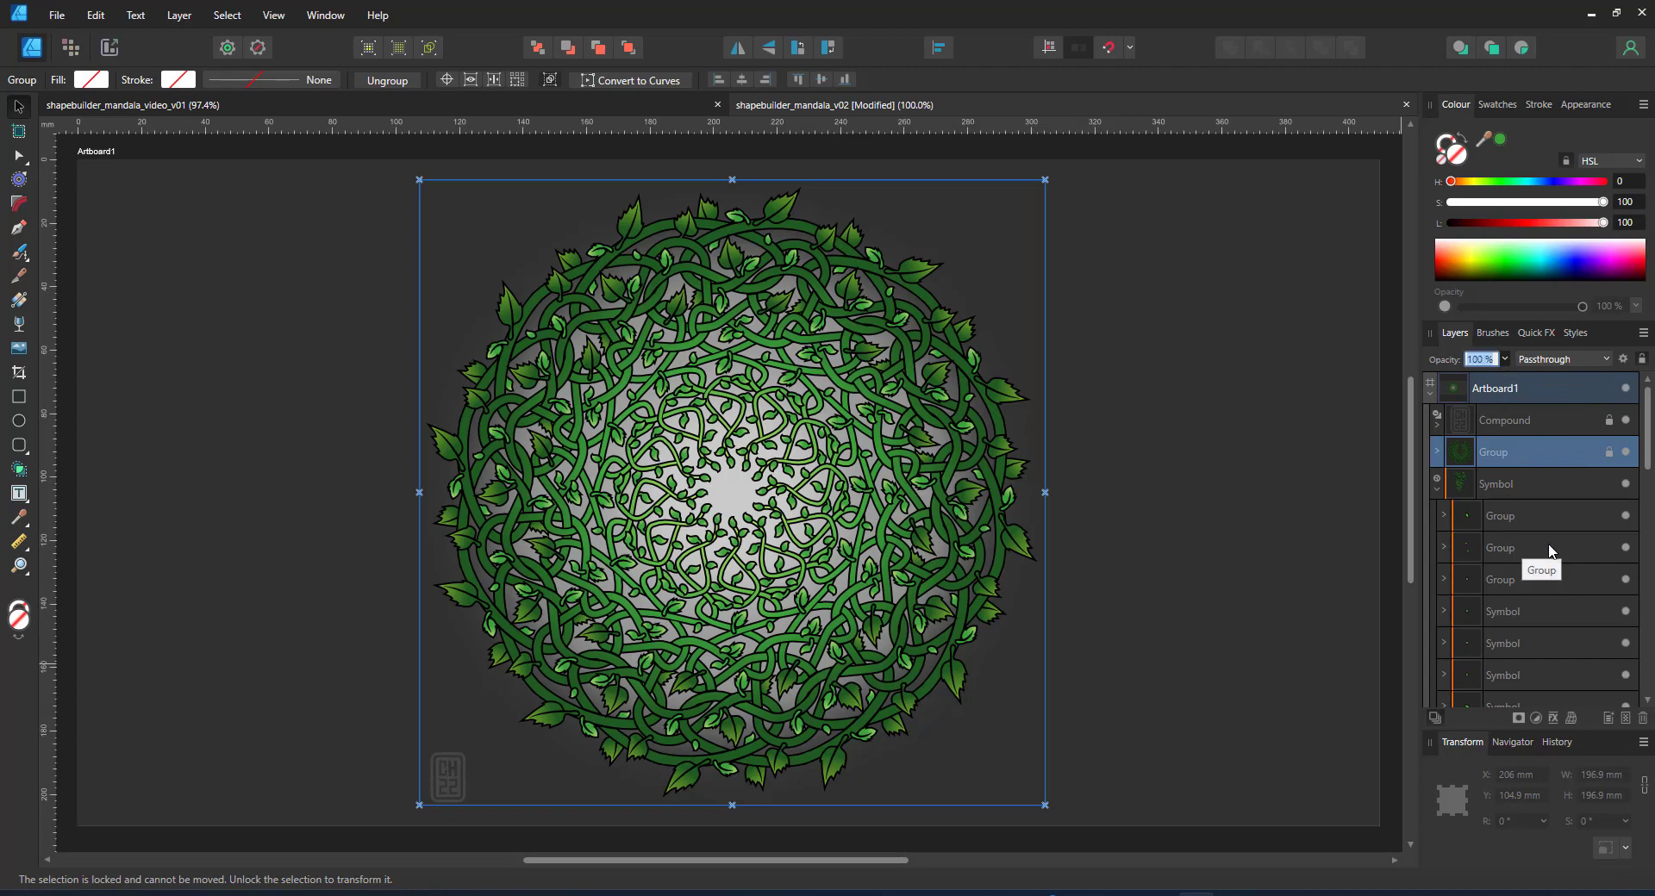
key("Return")
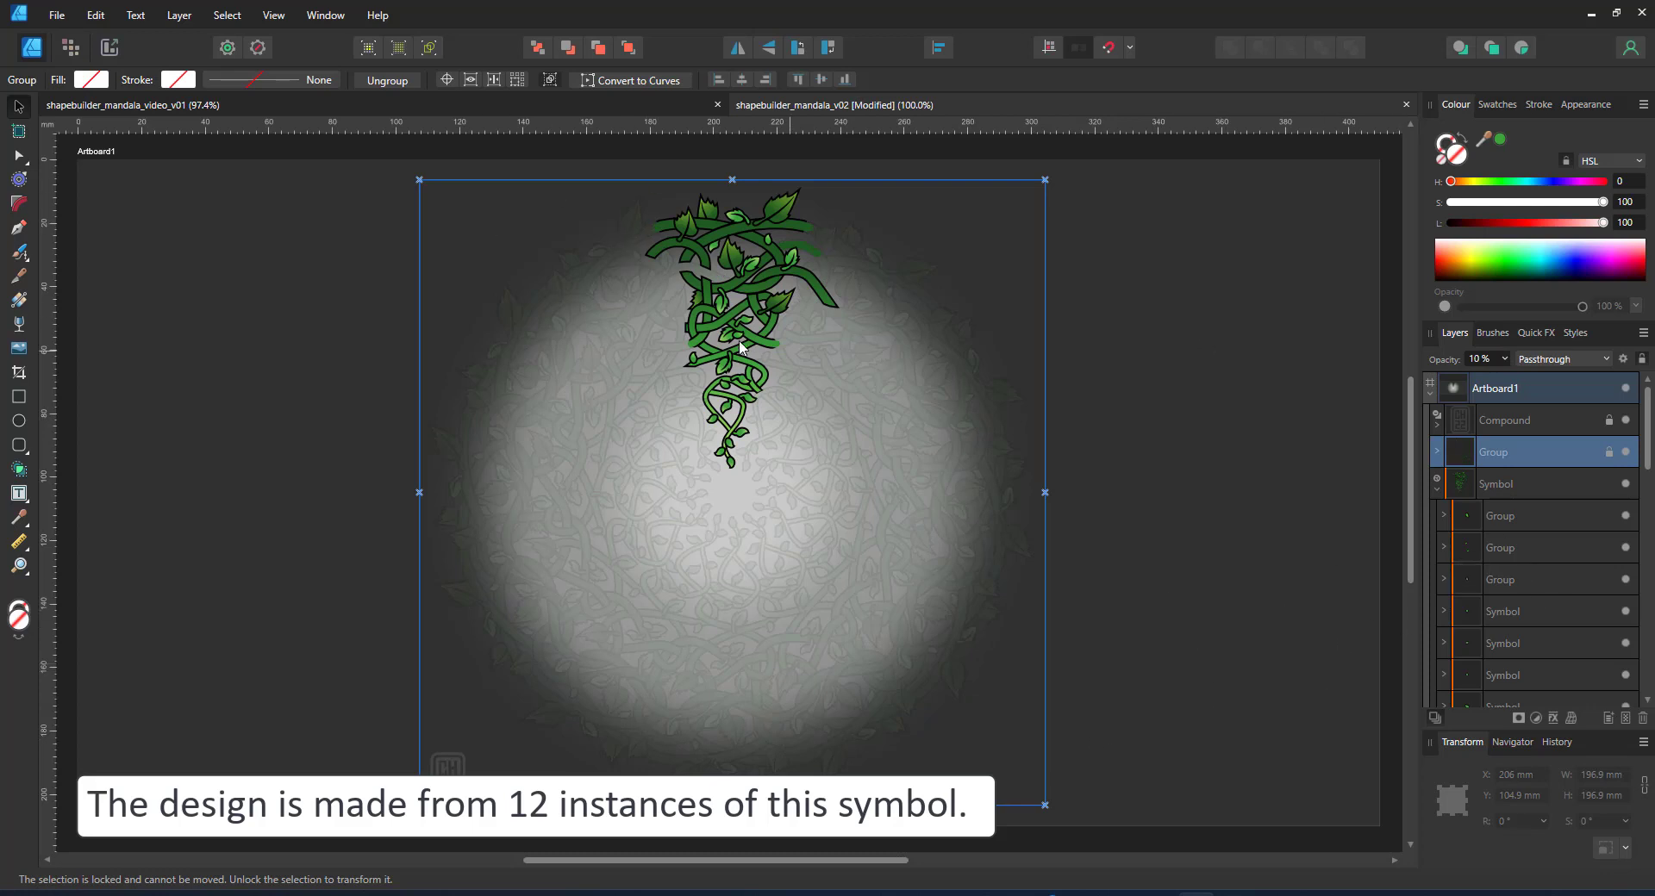
left_click_drag(1647, 447, 1647, 613)
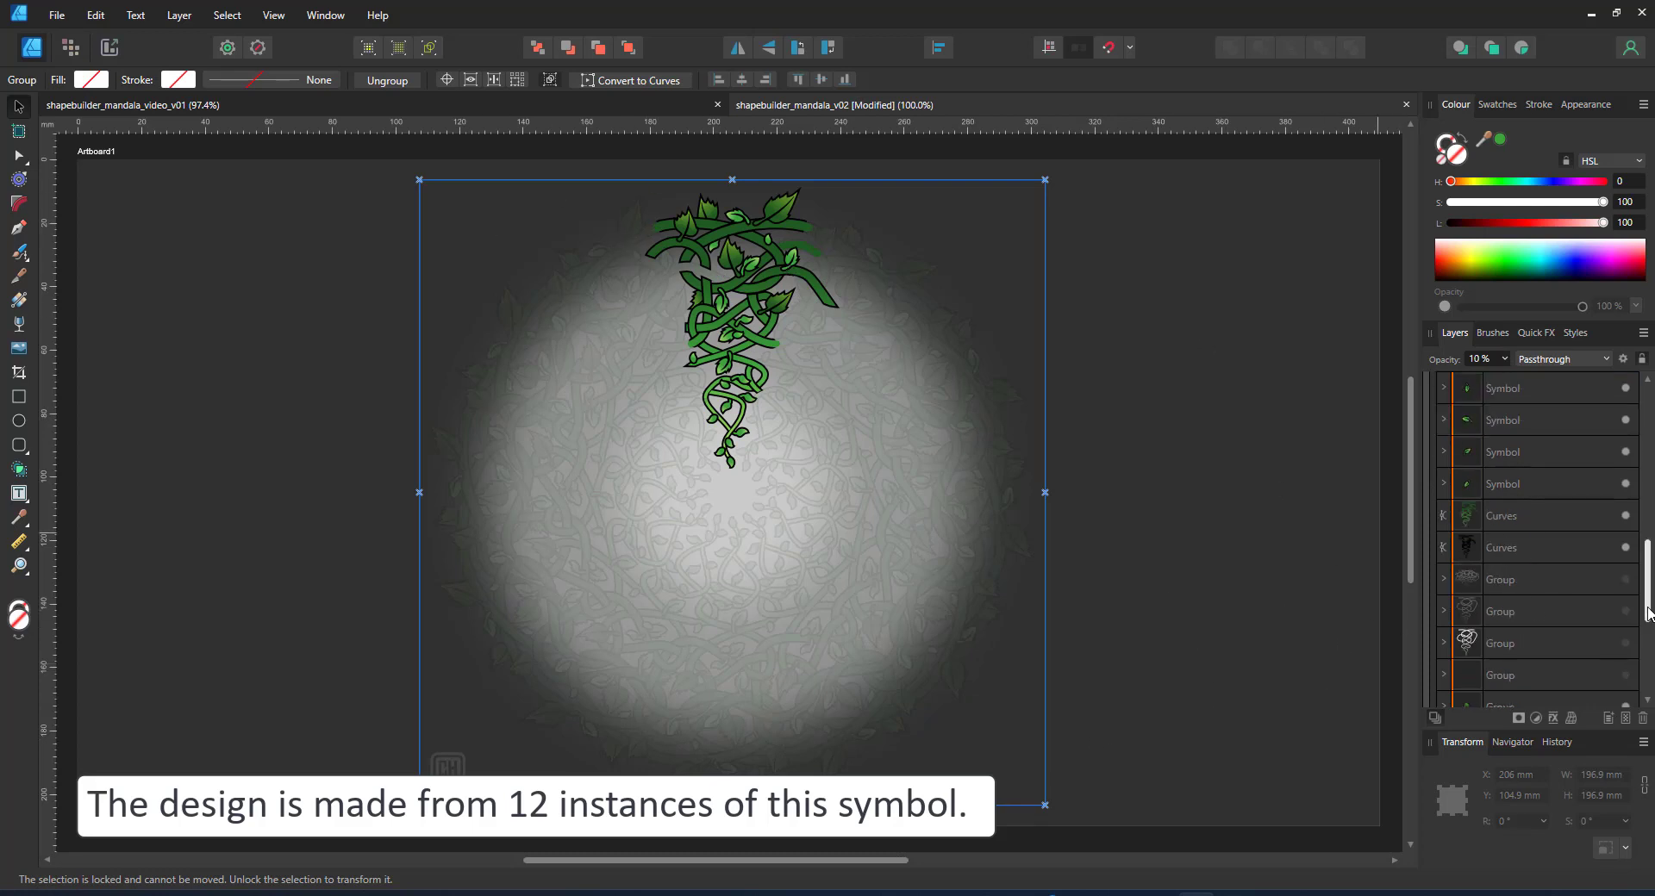
left_click(1624, 644)
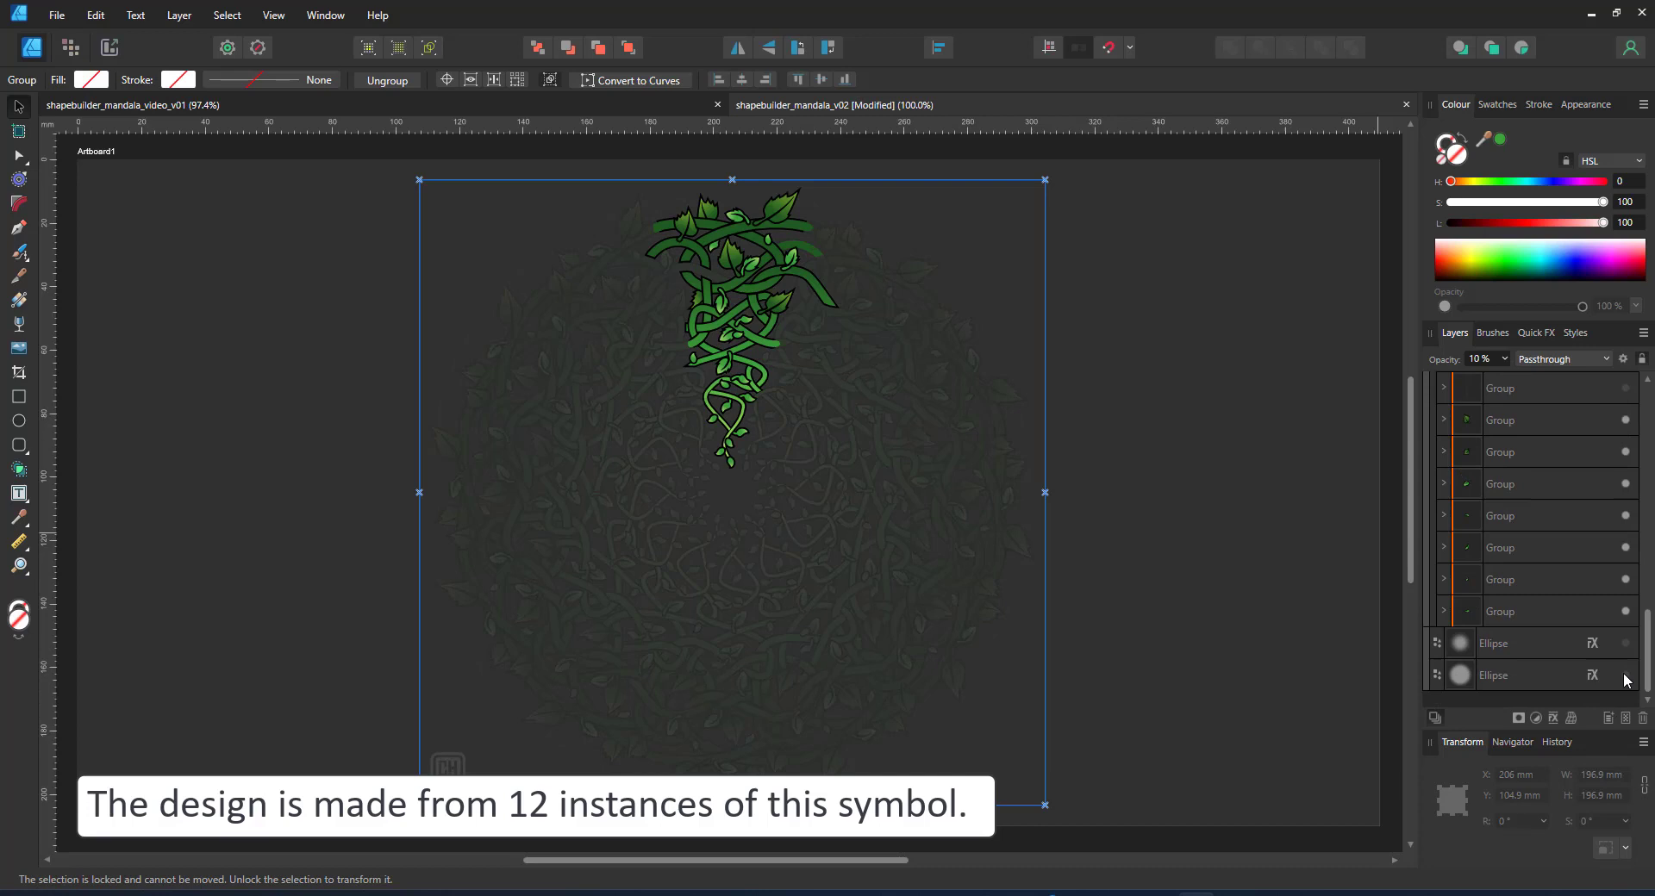
left_click(1237, 367)
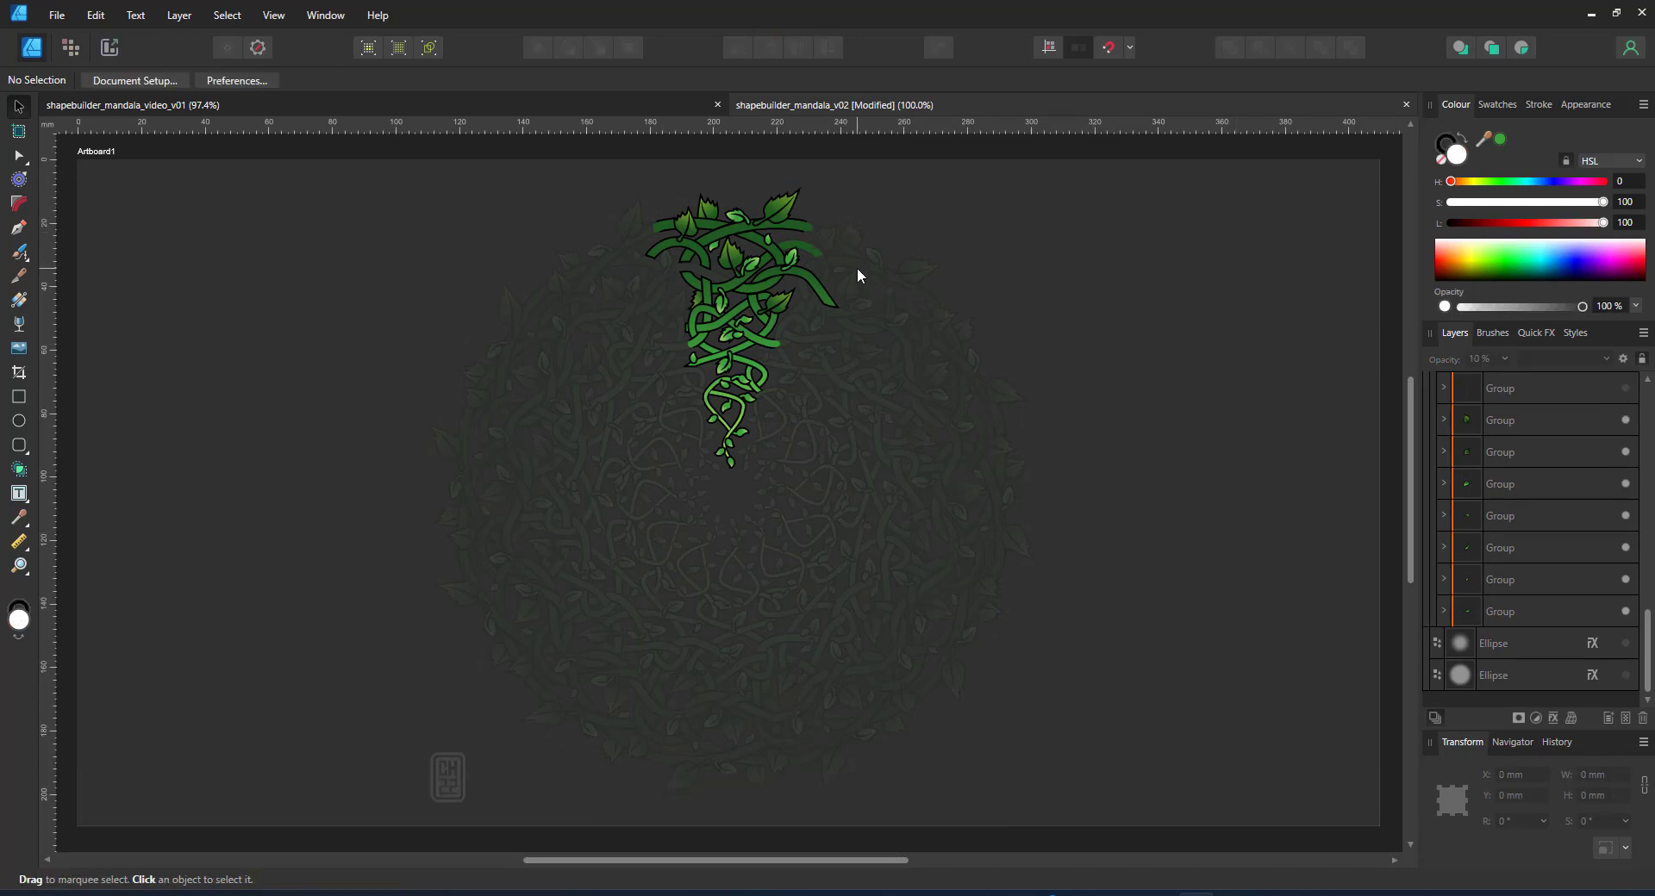
- Show the document's Symbols collection, place it over the canvas and look through its symbols
scroll(1543, 518, "up", 10)
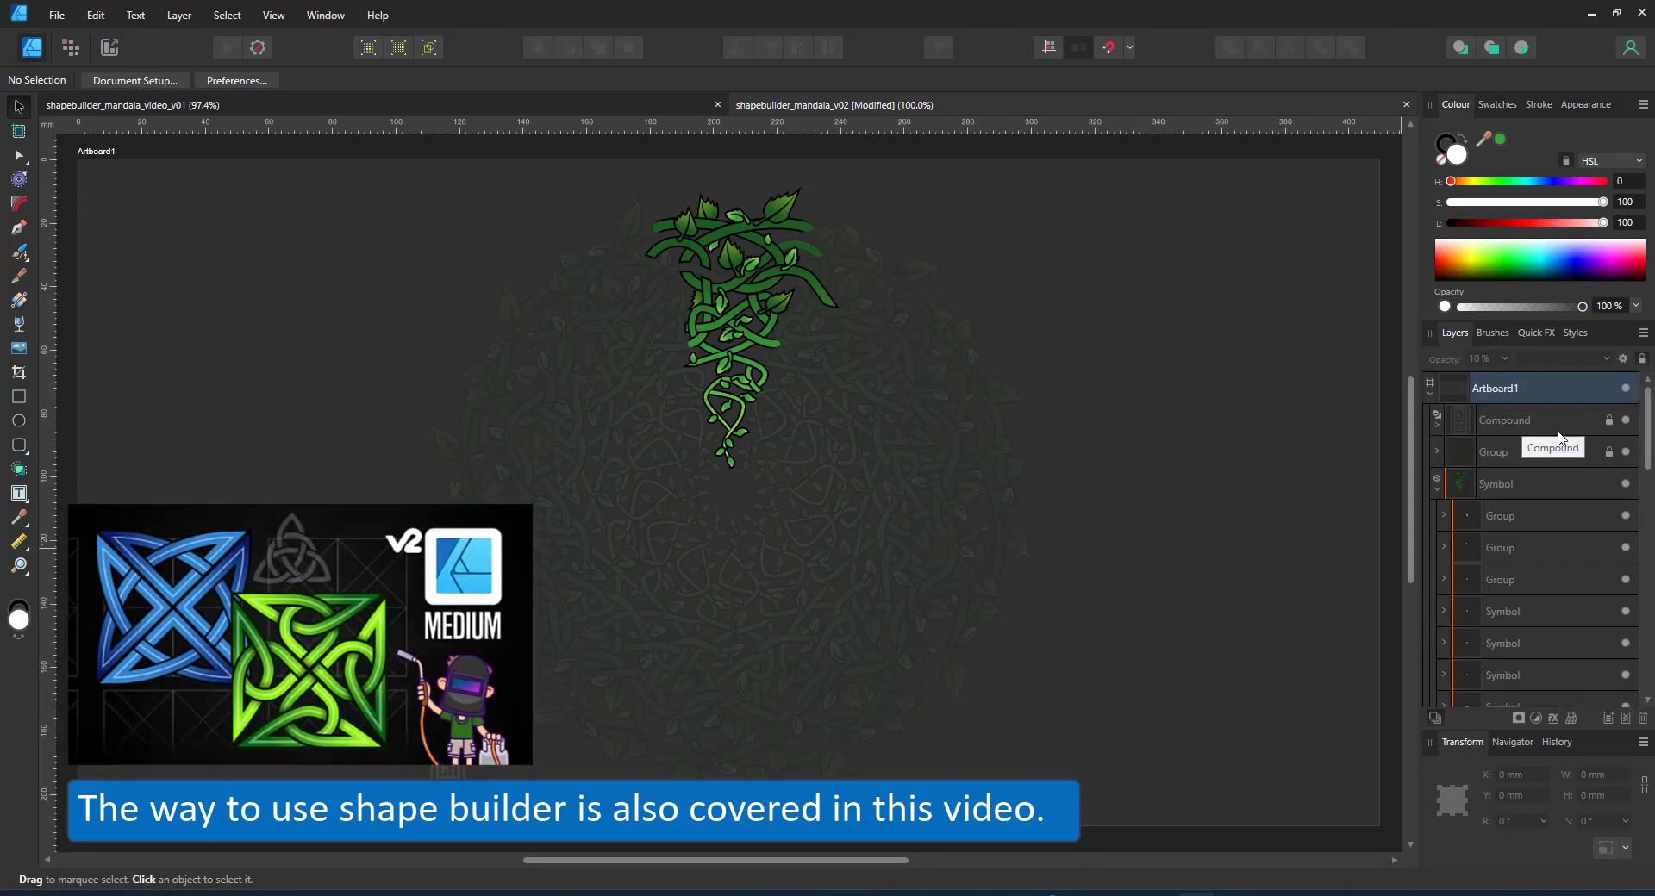
left_click(326, 14)
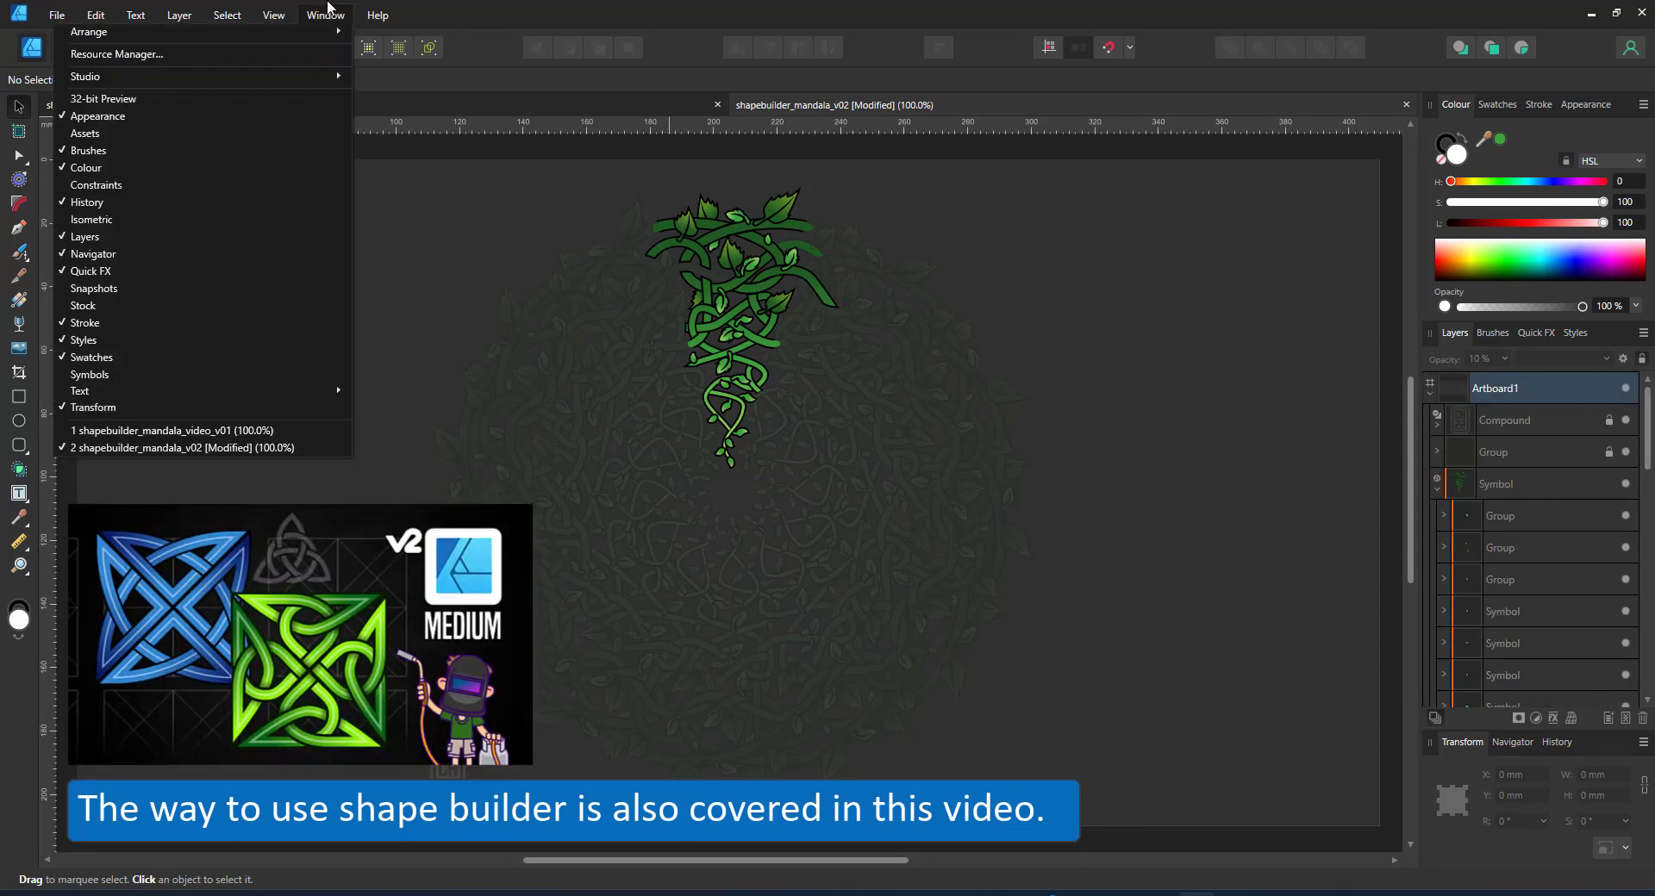
left_click(214, 370)
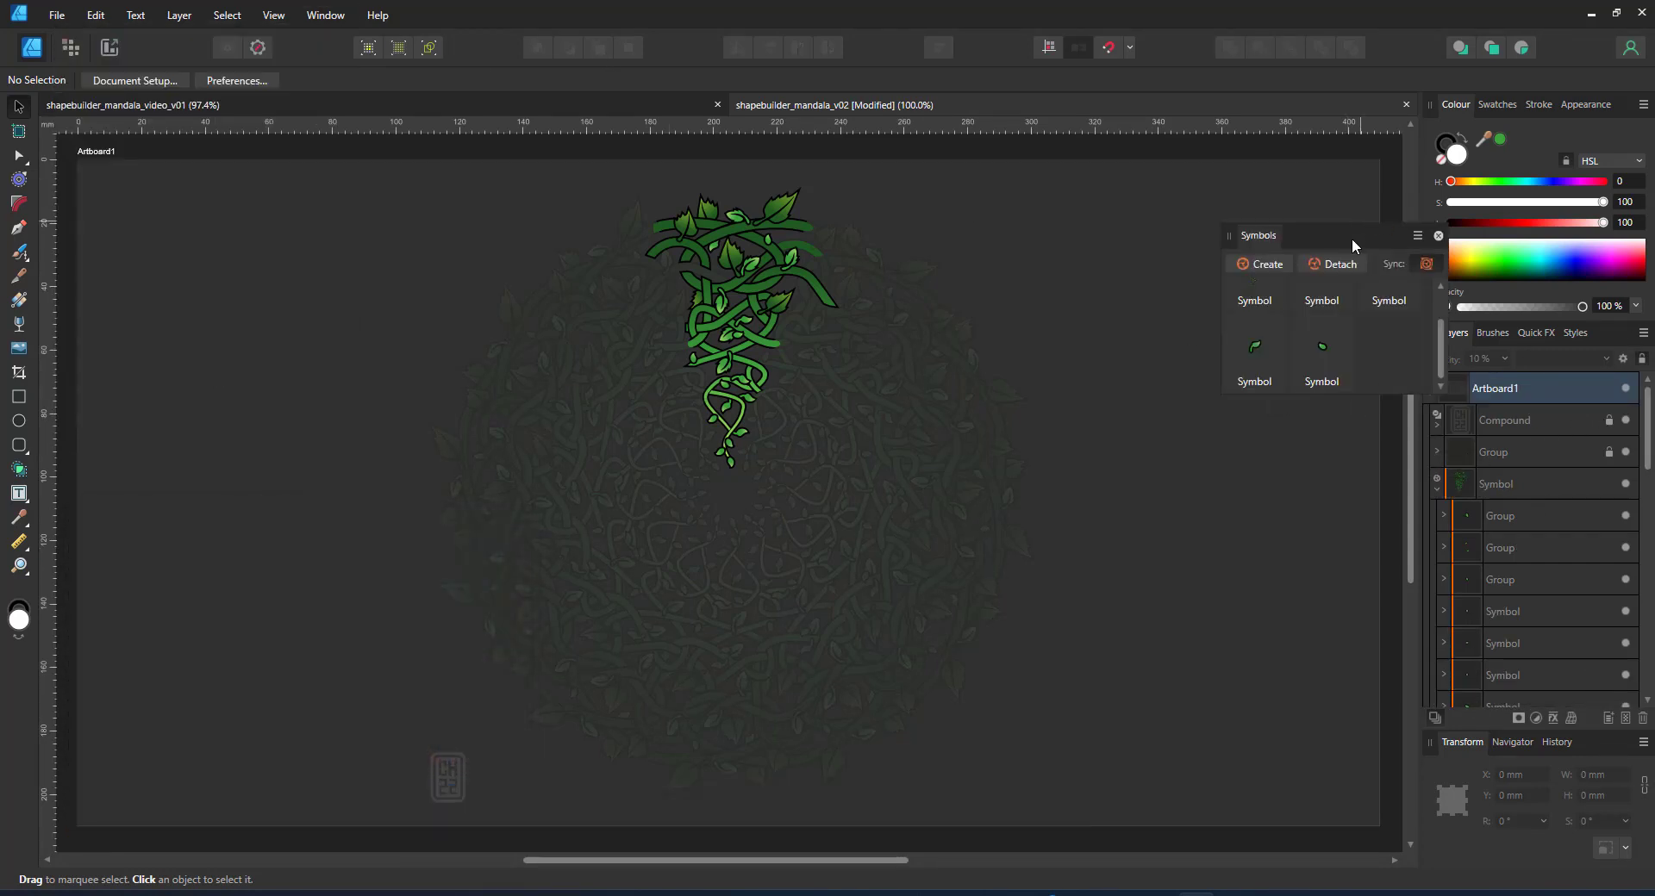
left_click_drag(1351, 238, 1243, 210)
left_click_drag(1289, 364, 1288, 532)
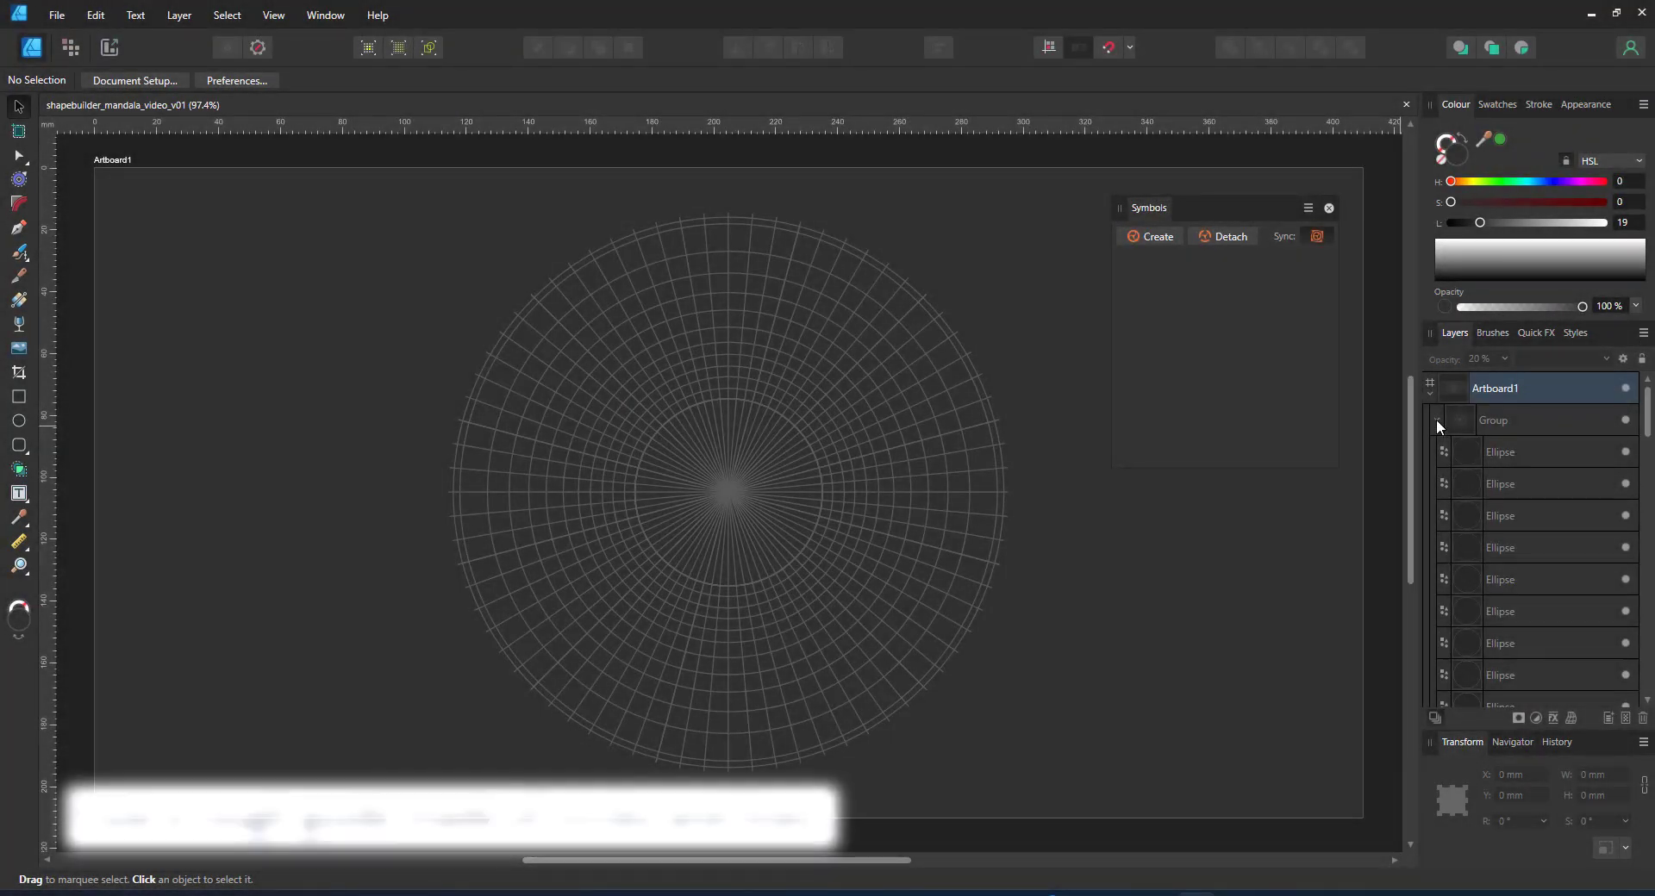
- In shapebuilder_mandala_video_v01, rename the guide group of circles and lines as "base grid" and lock it
left_click(1436, 419)
left_click(1505, 431)
double_click(1503, 427)
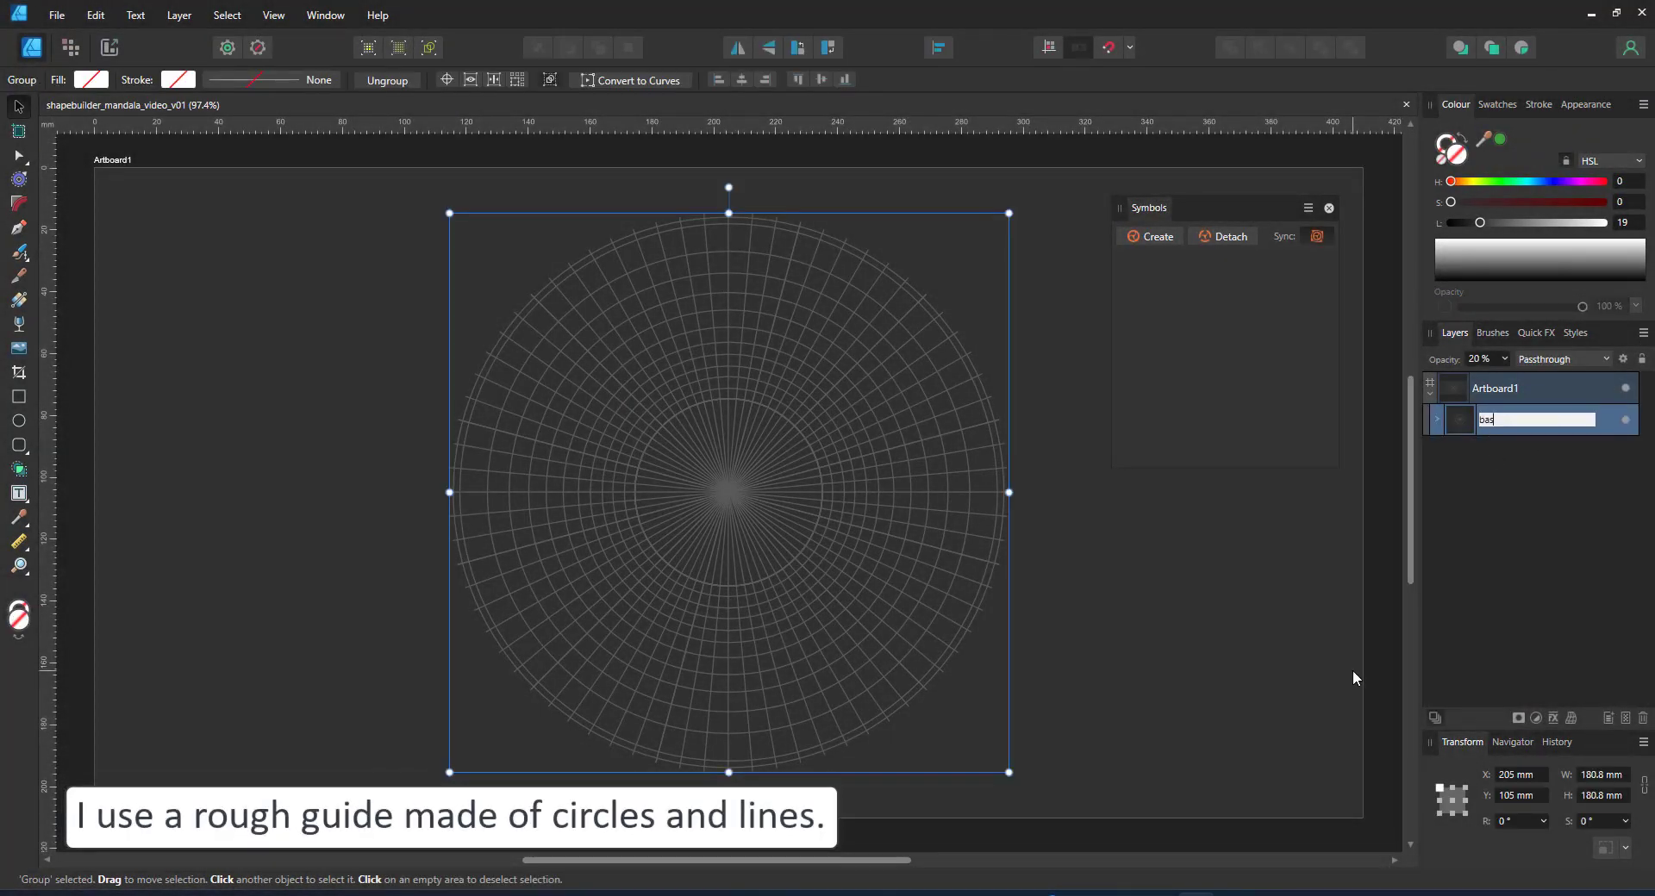
type("base grid")
key("Return")
left_click(1642, 358)
- Draw a vertical line about 91 mm long with the Pen tool between the circular grid's upper edge and its centre
key("p")
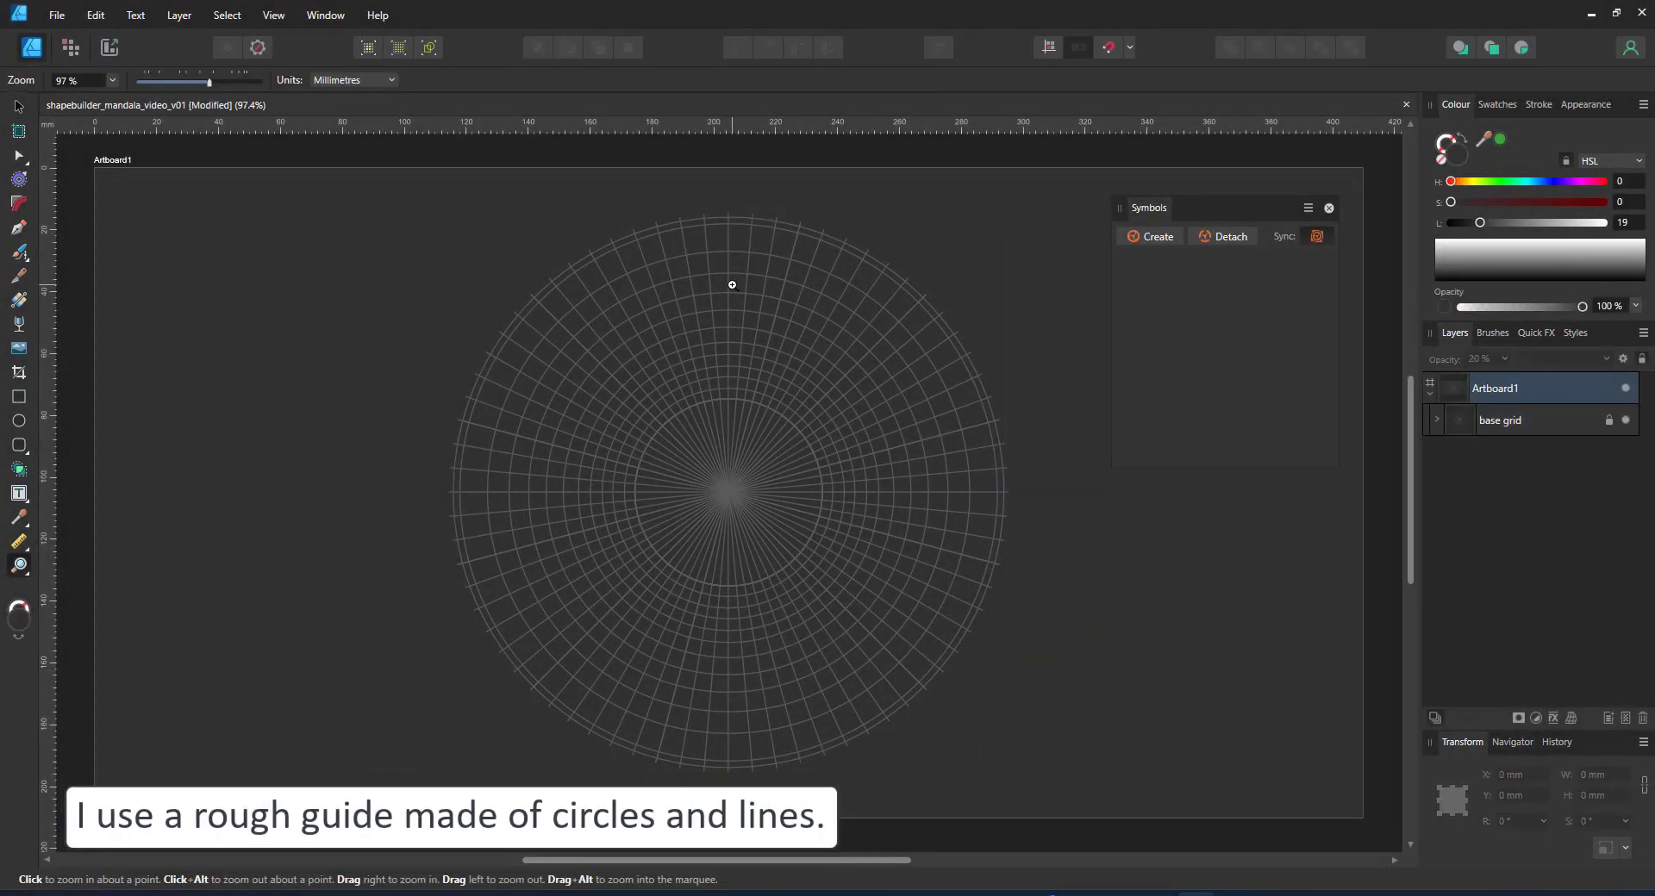
scroll(732, 280, "up", 3)
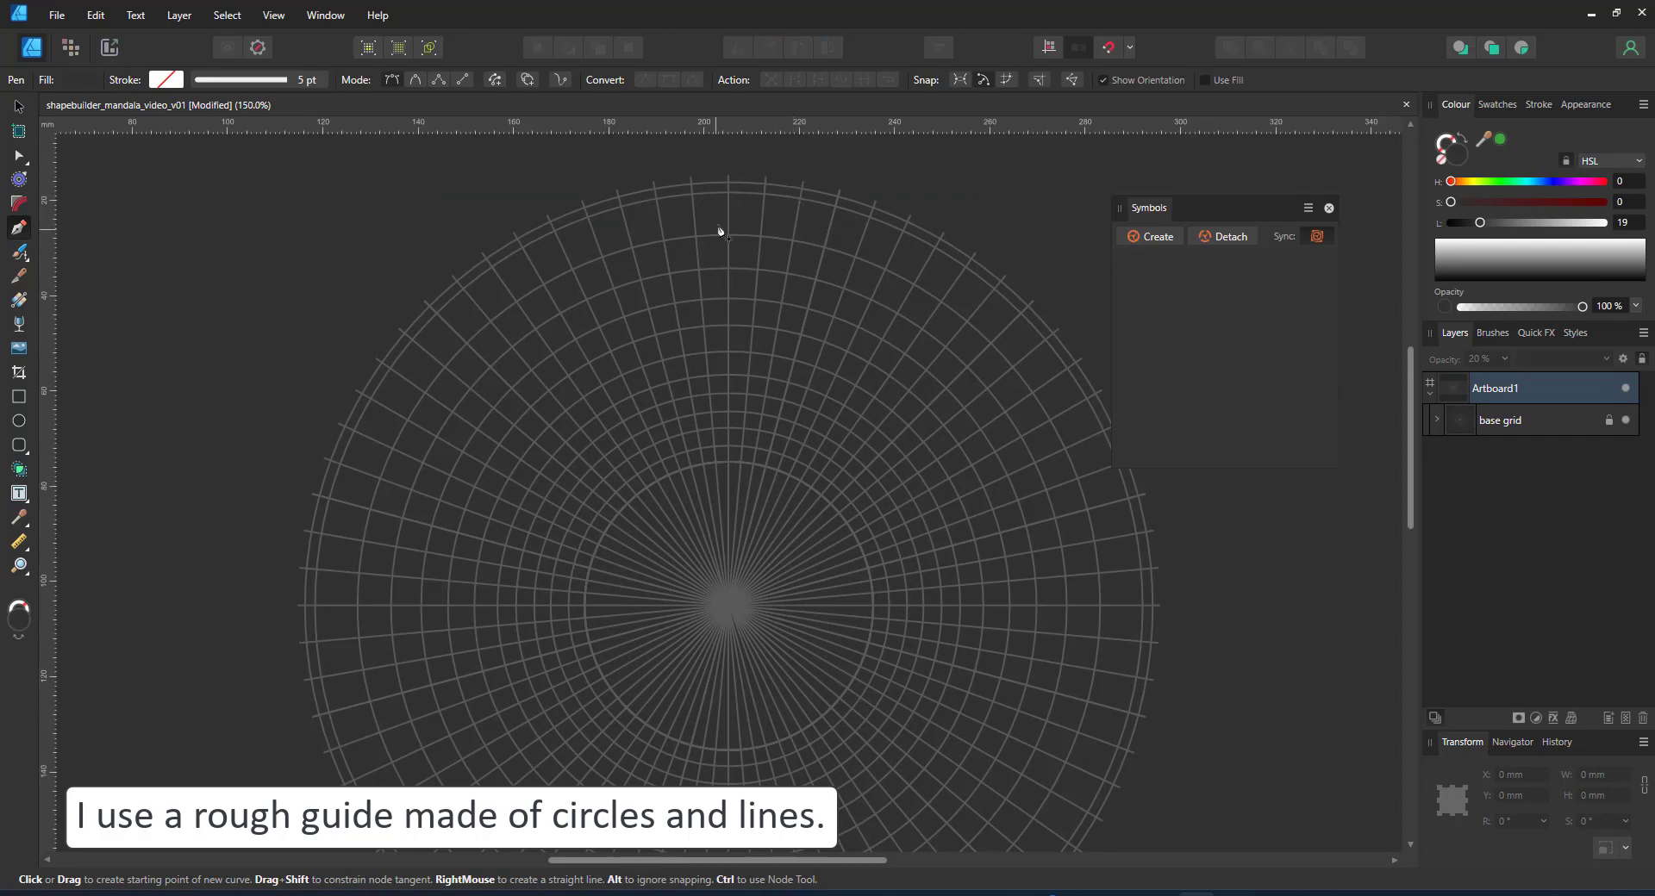
left_click(729, 583)
left_click(19, 157)
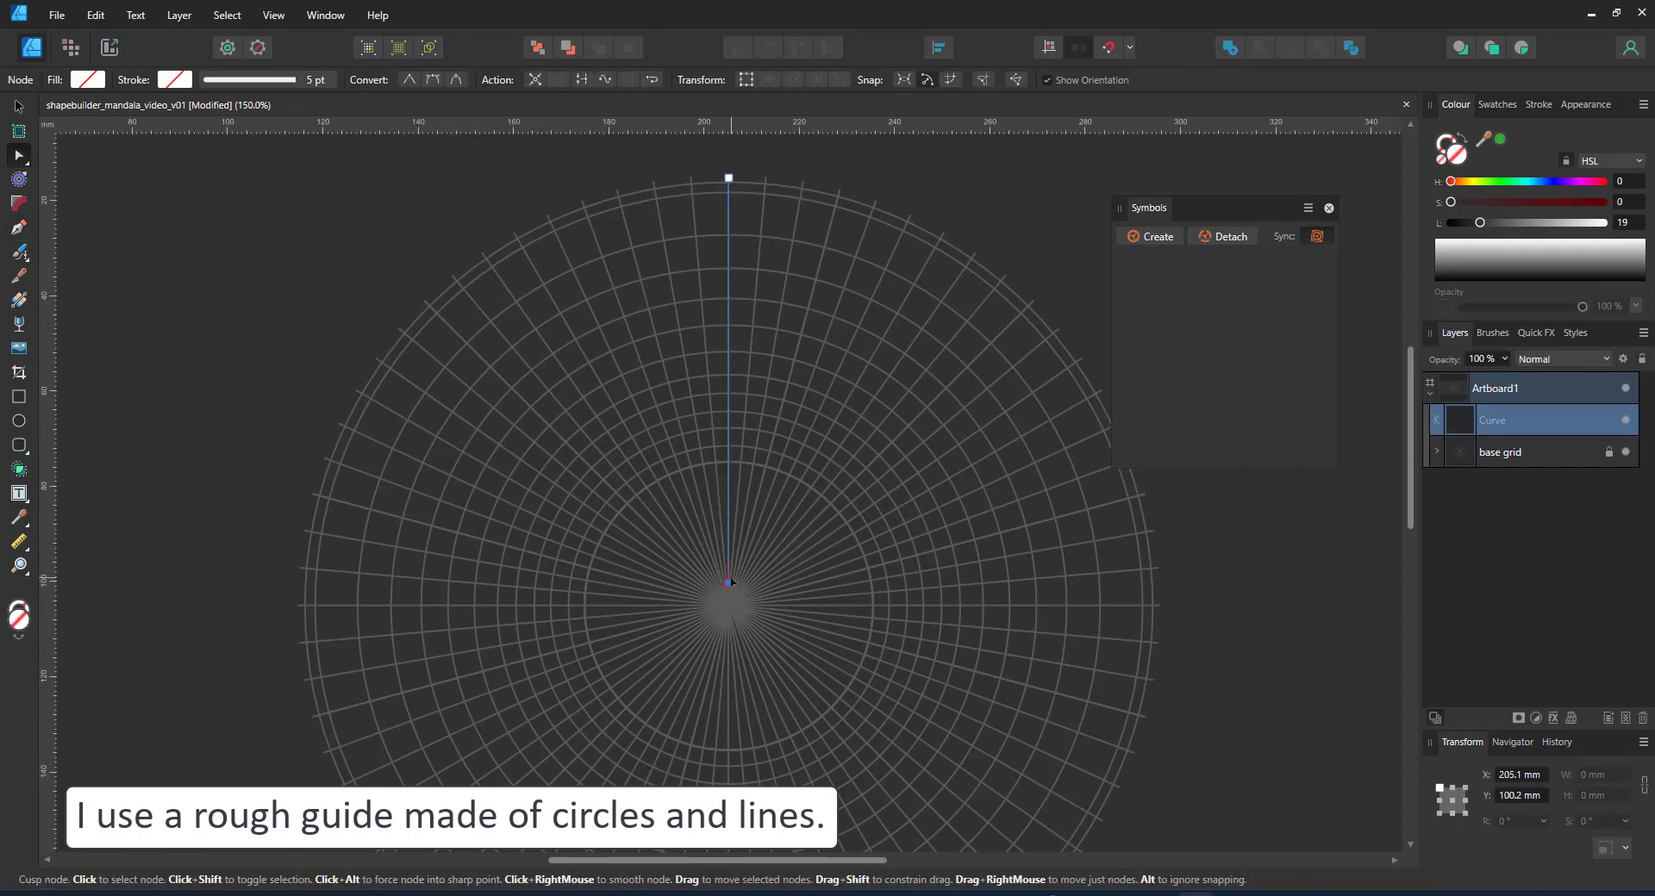
scroll(731, 193, "up", 3)
left_click_drag(749, 184, 790, 425)
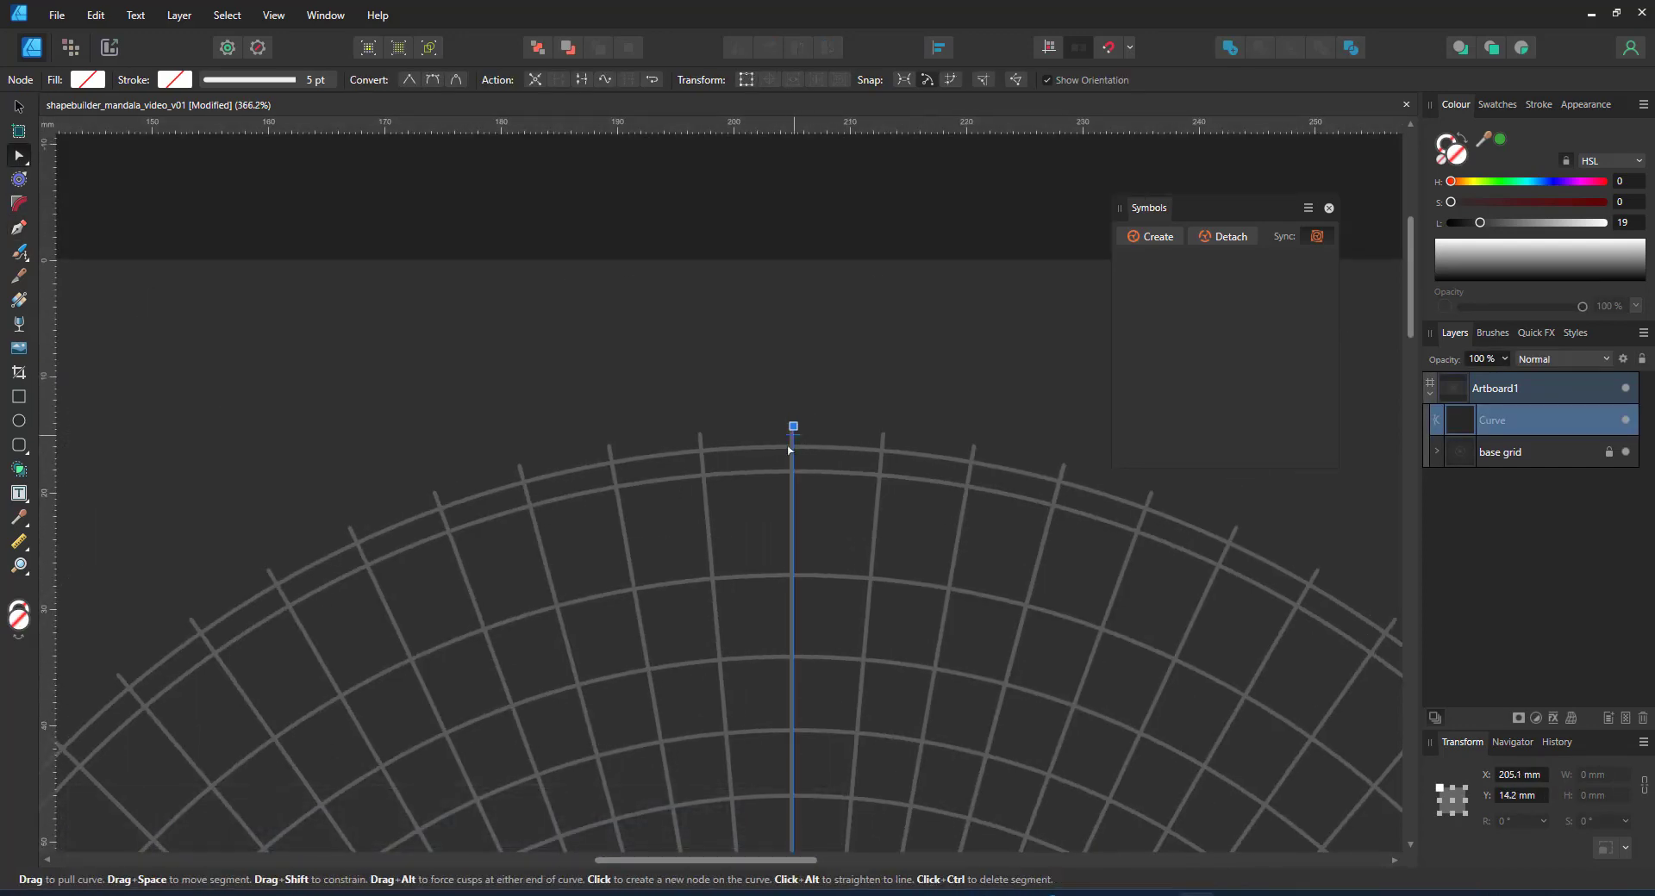
- Rotate the line by +15° about its lower end, then duplicate it and rotate the copy by -30° to mark a 30° slice
key("ctrl+0")
key("v")
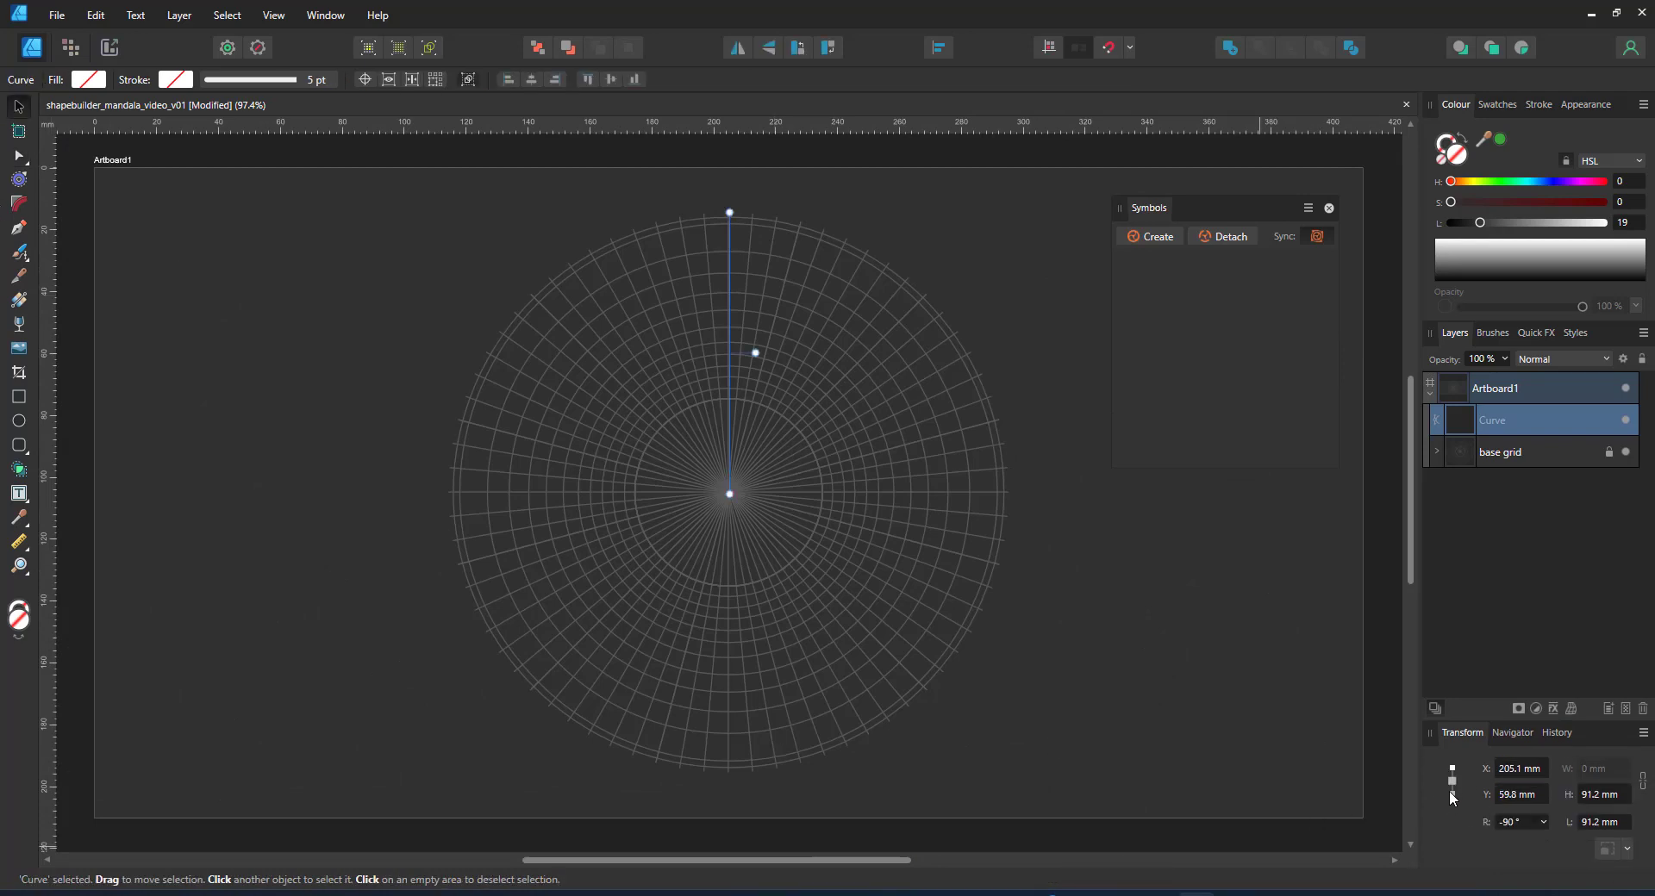
type("+15")
key("Return")
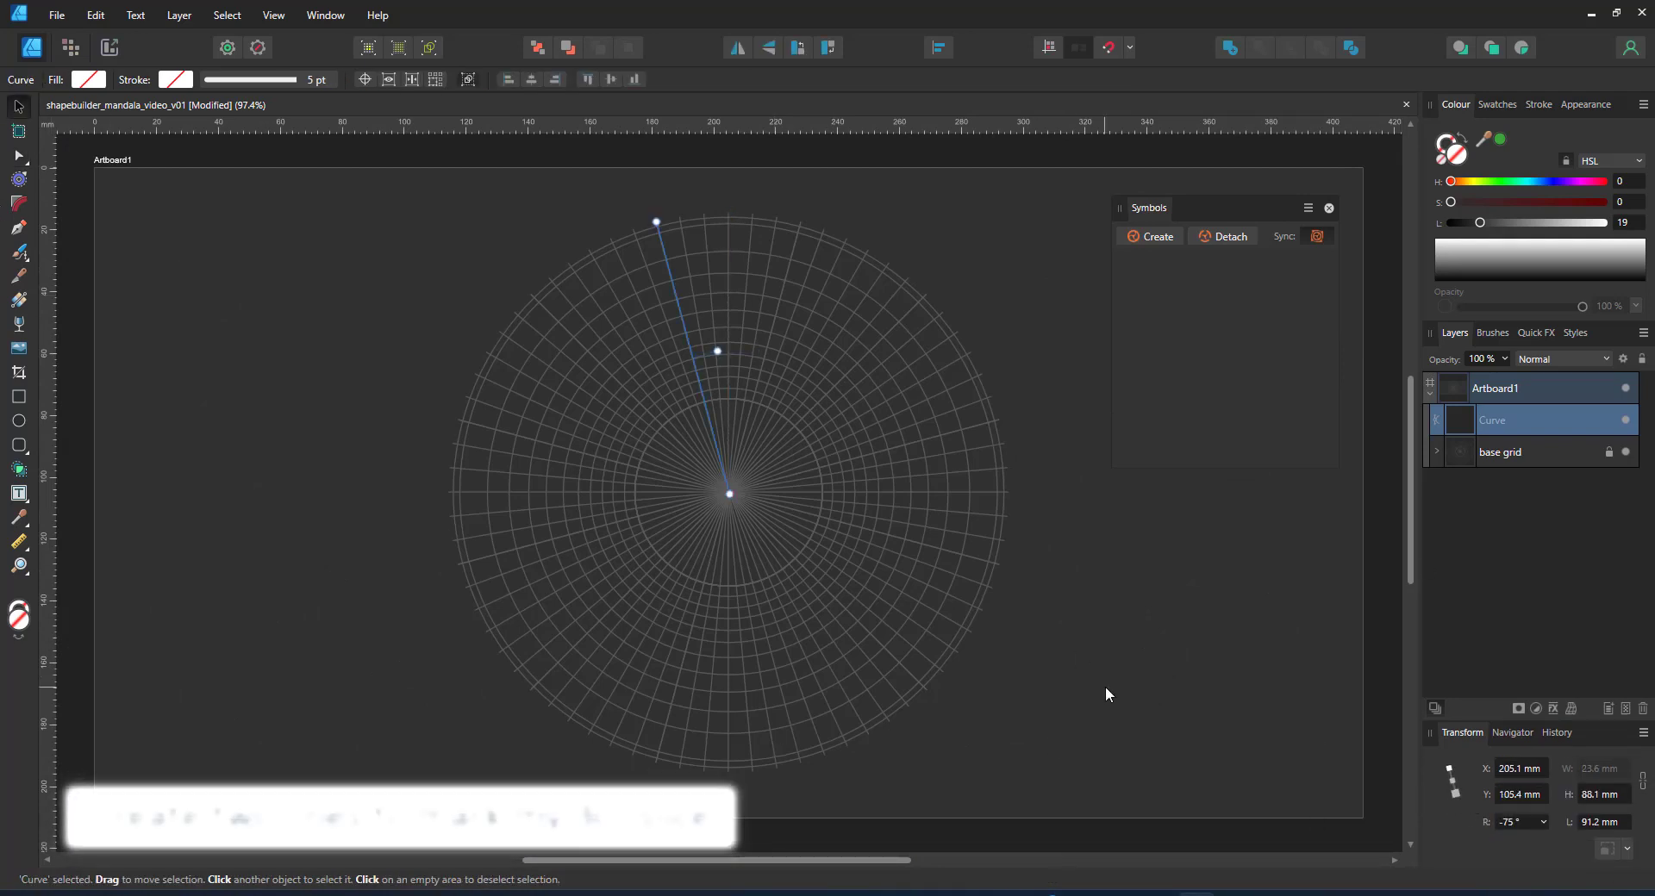
key("ctrl+j")
type("-30")
key("Return")
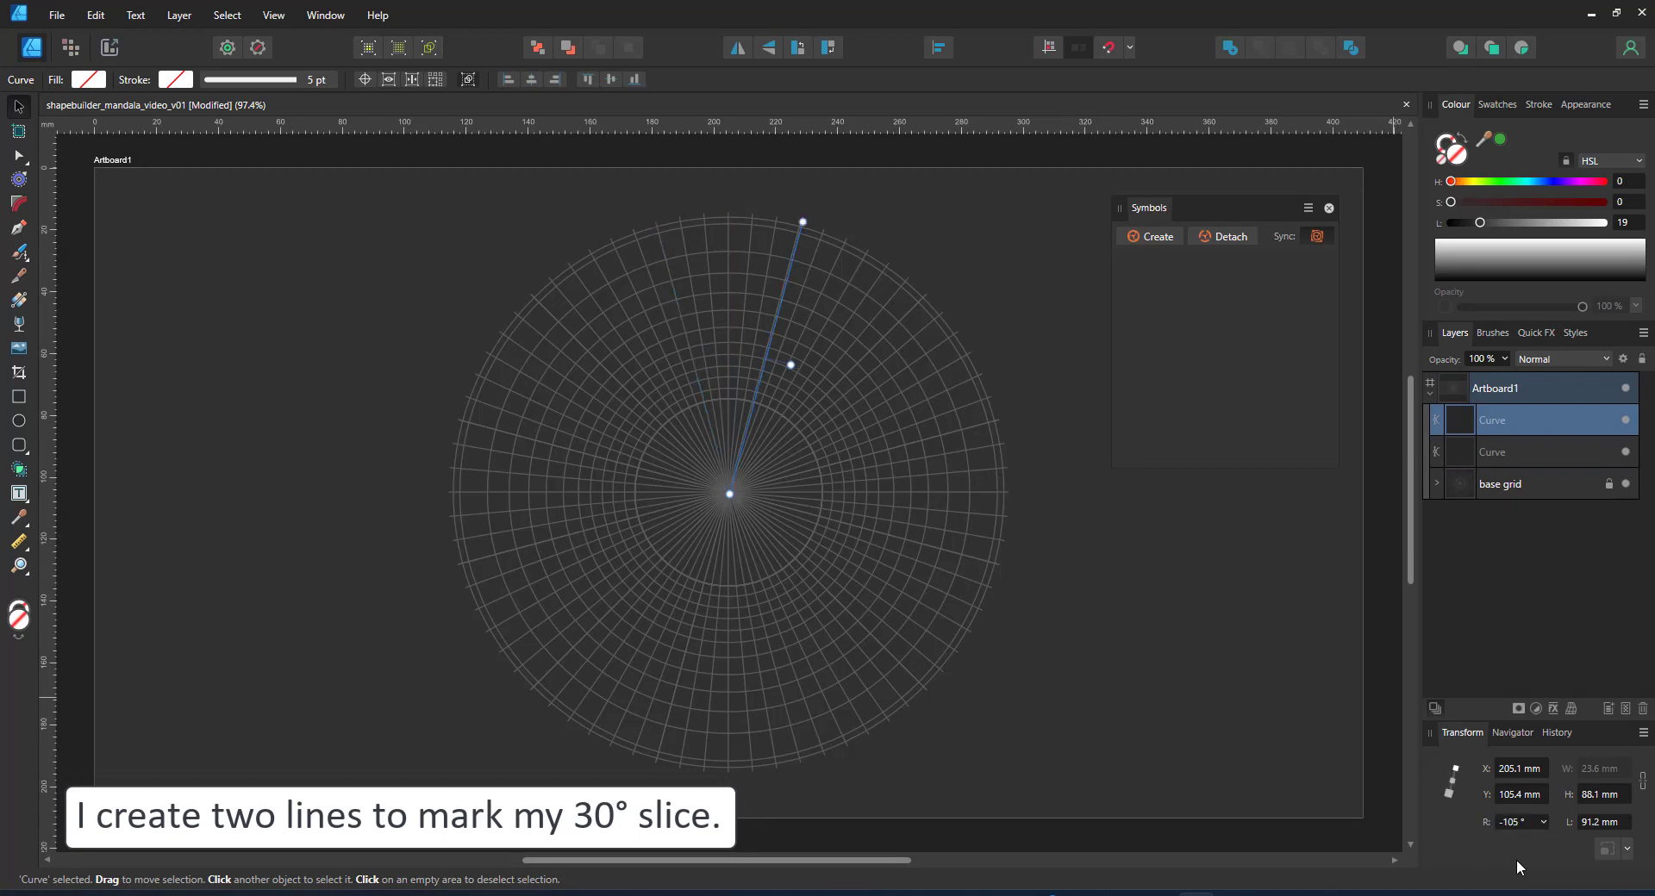
- Give both slice lines a white 1 pt stroke
left_click(1471, 445)
left_click(1476, 422, "shift")
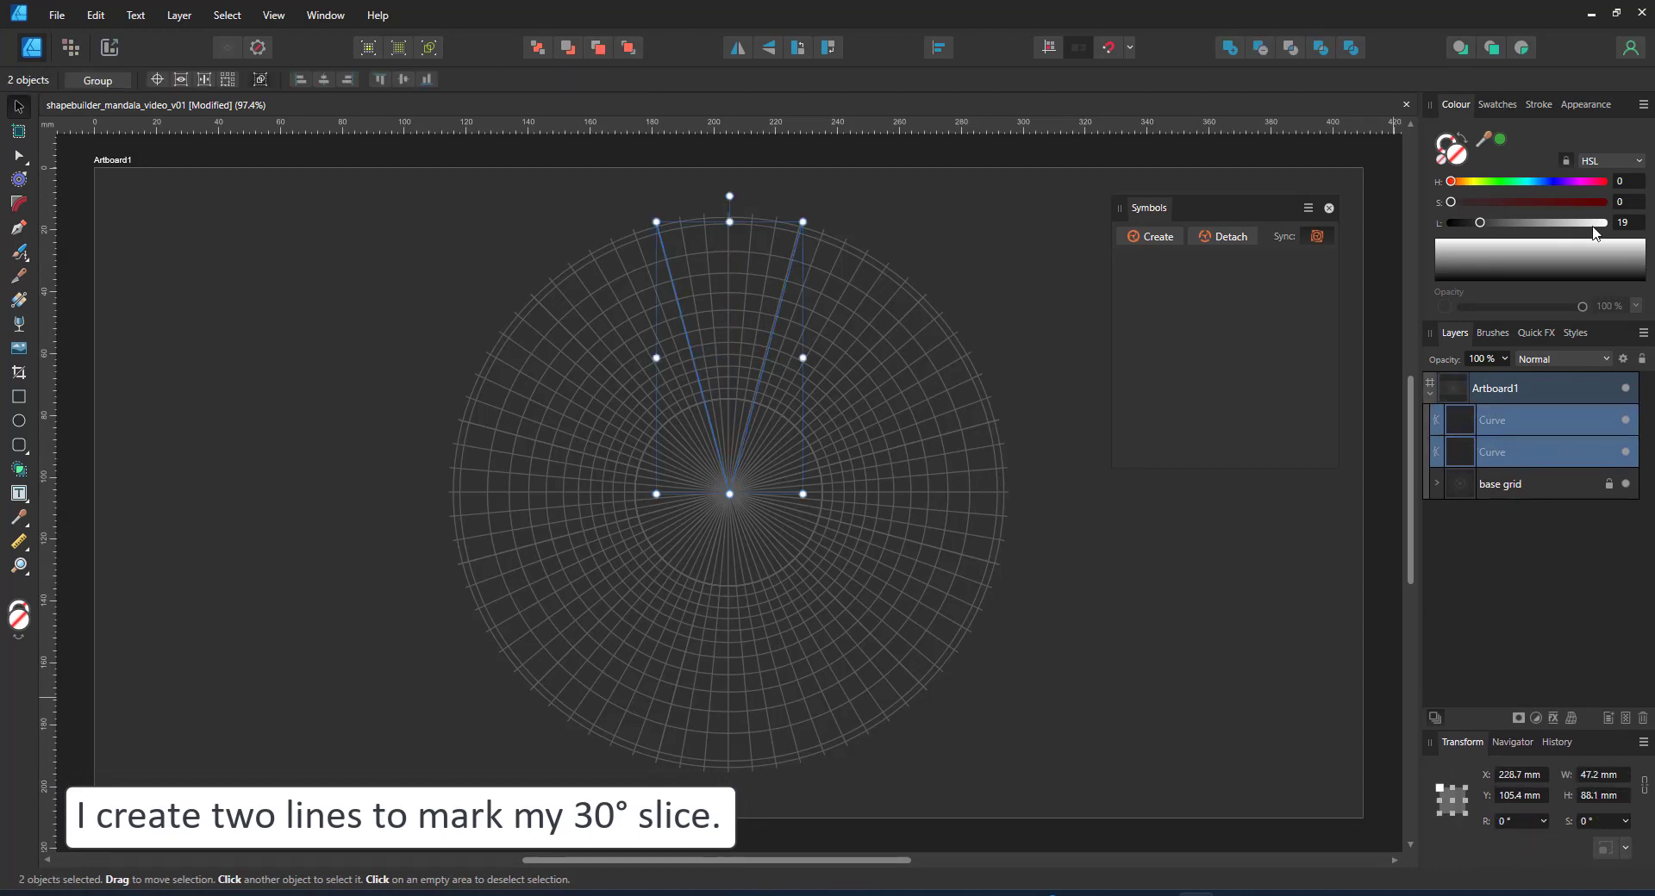
left_click(19, 227)
left_click(241, 79)
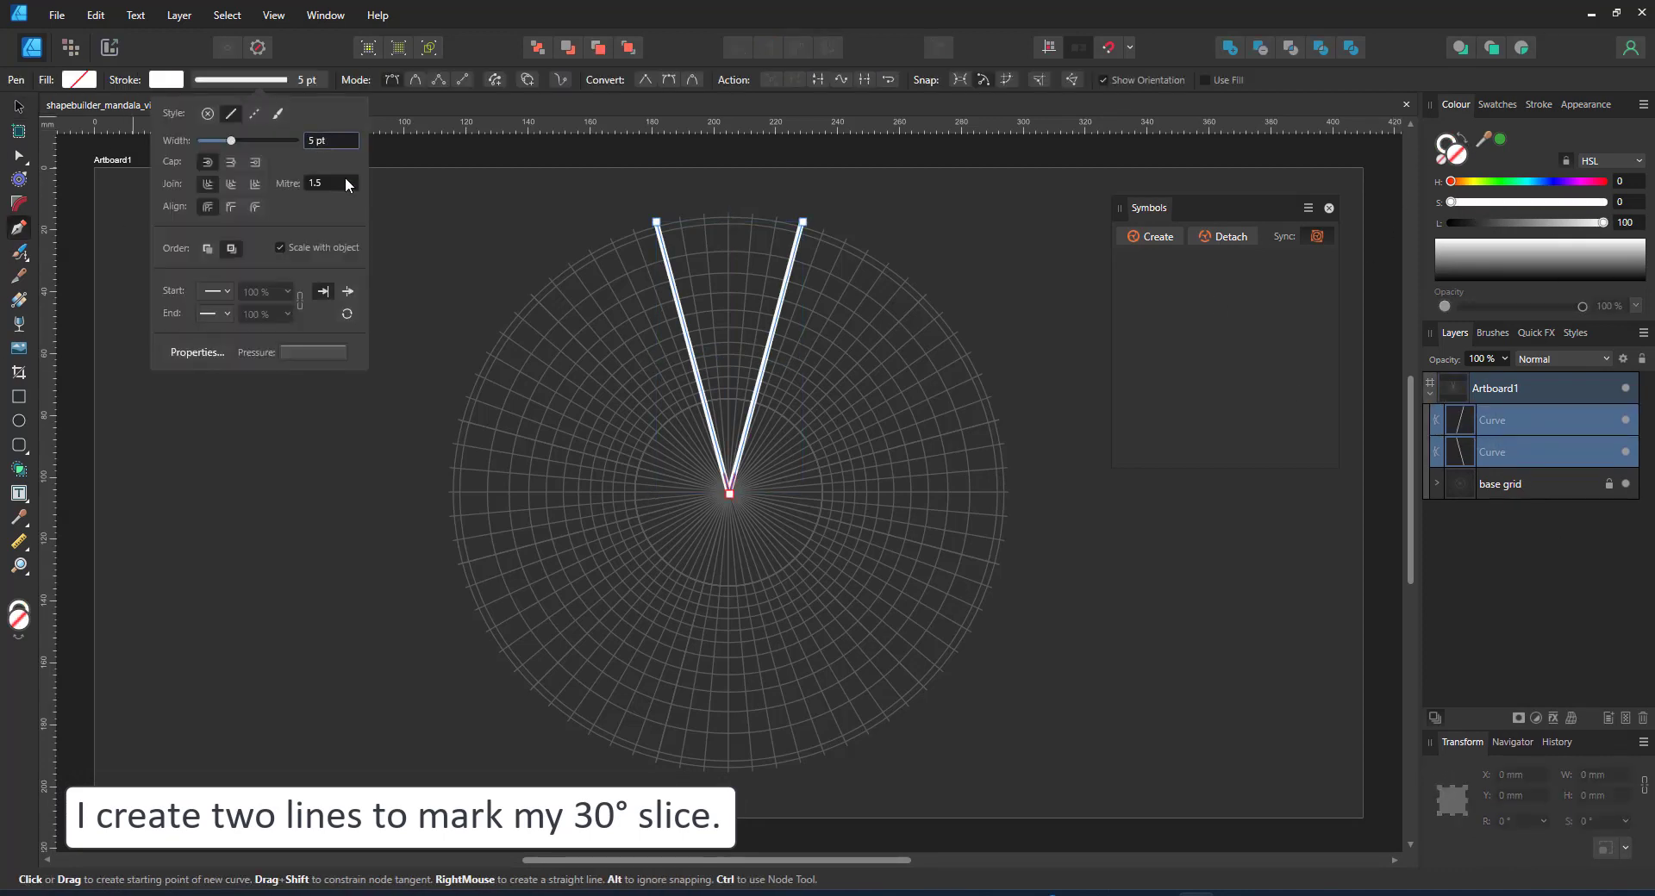
left_click(1465, 517)
key("v")
key("ctrl+x")
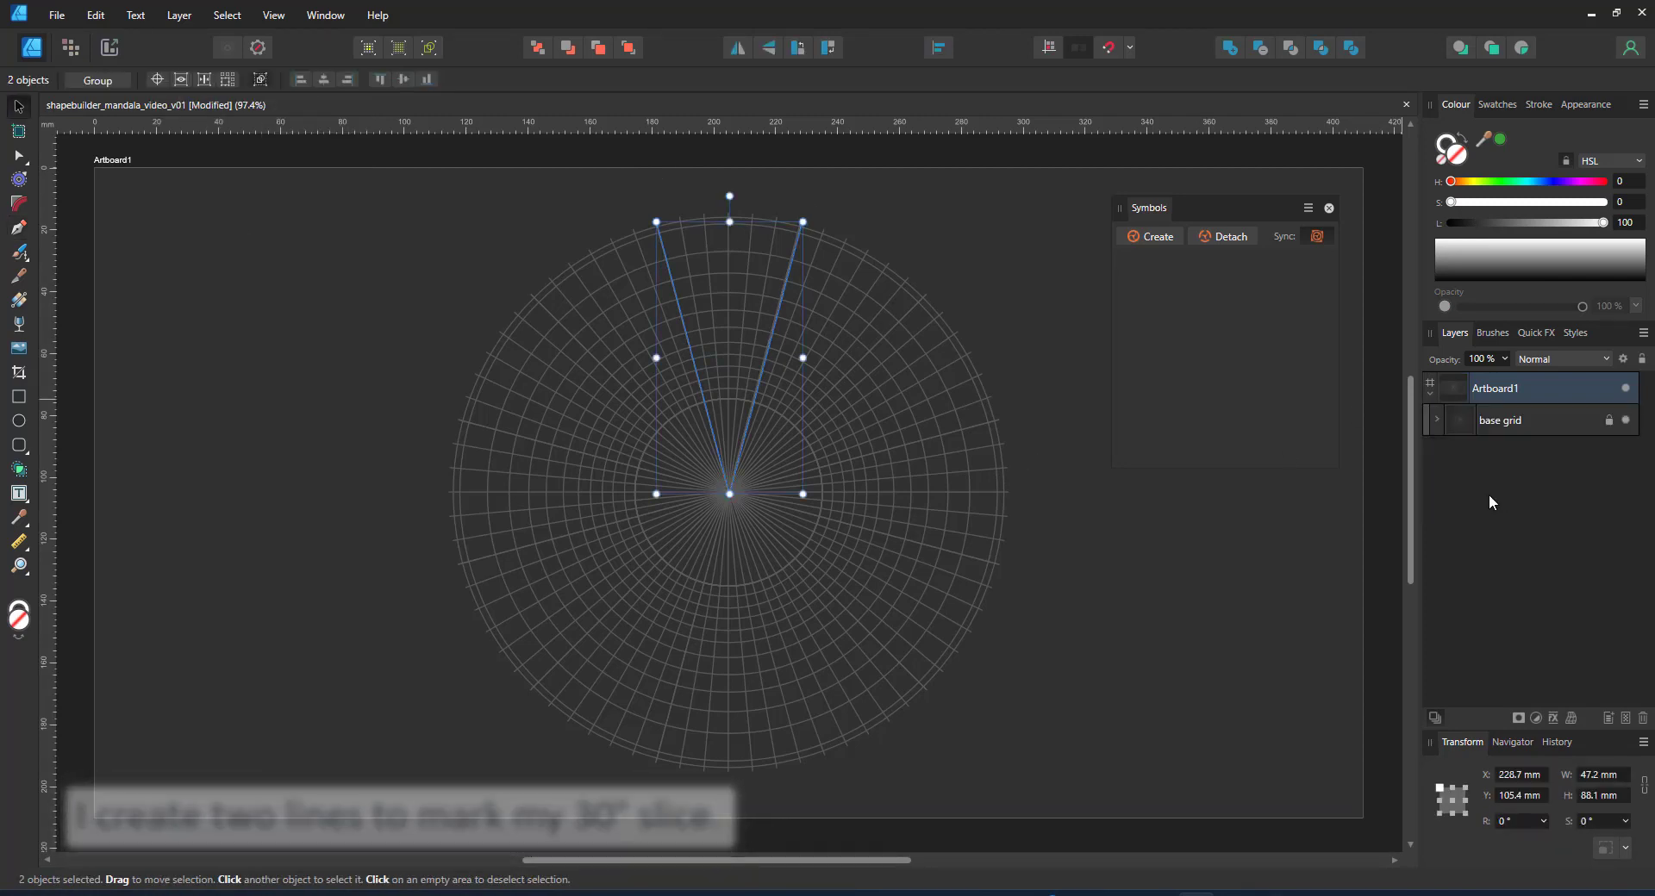
key("ctrl+v")
key("ctrl+g")
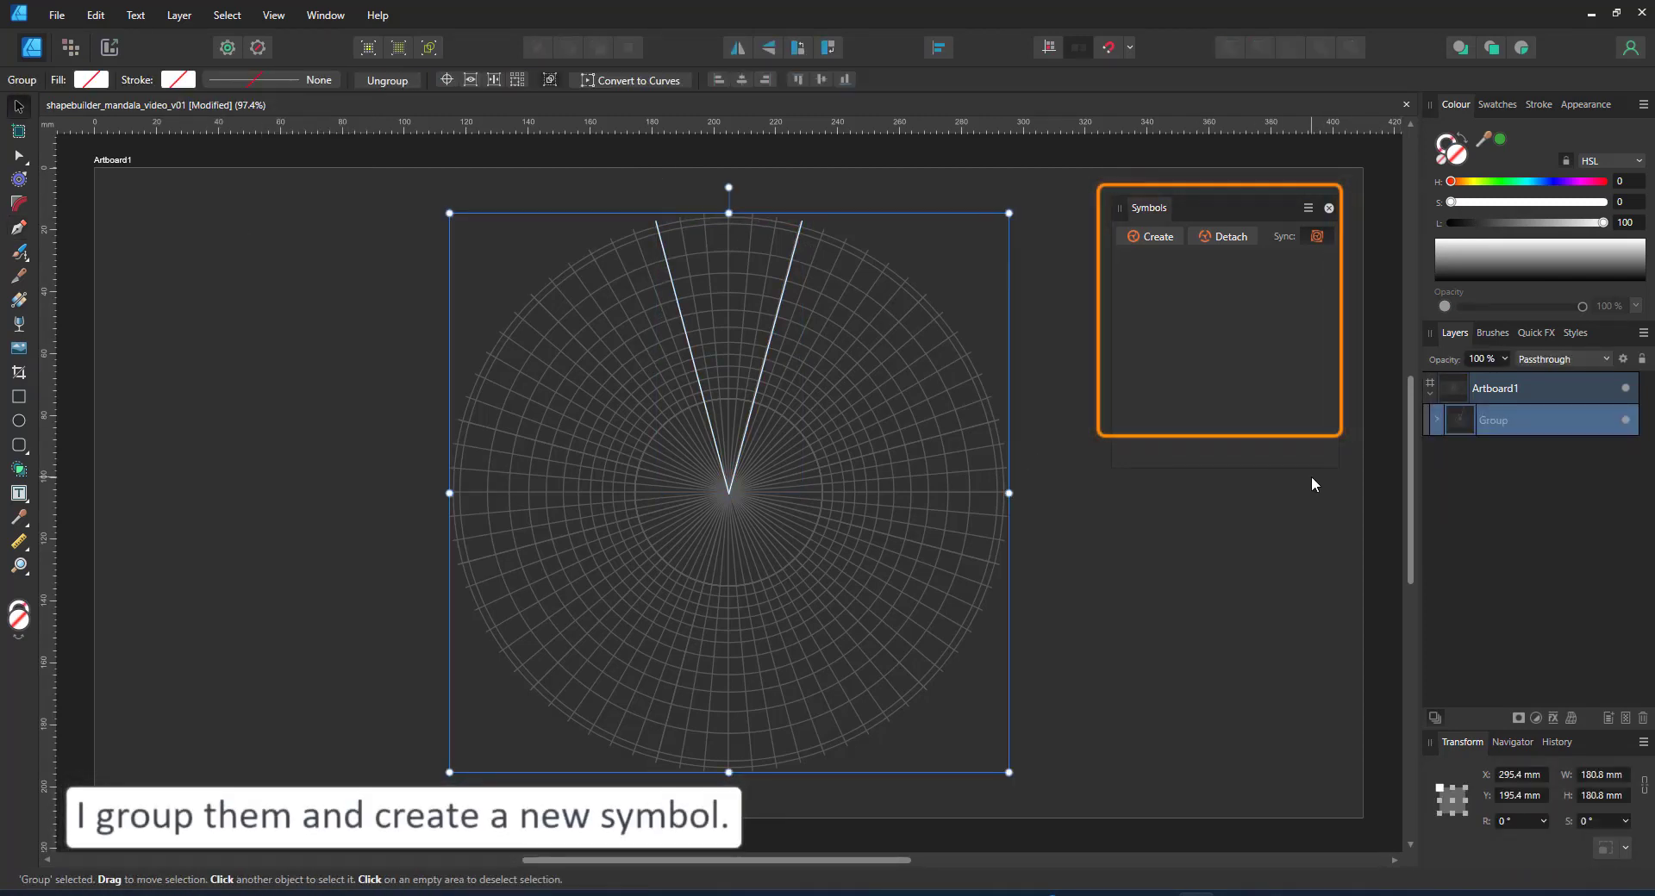
key("ctrl+z")
- Group the two slice lines without the base grid and create a symbol from the group
left_click(1511, 450)
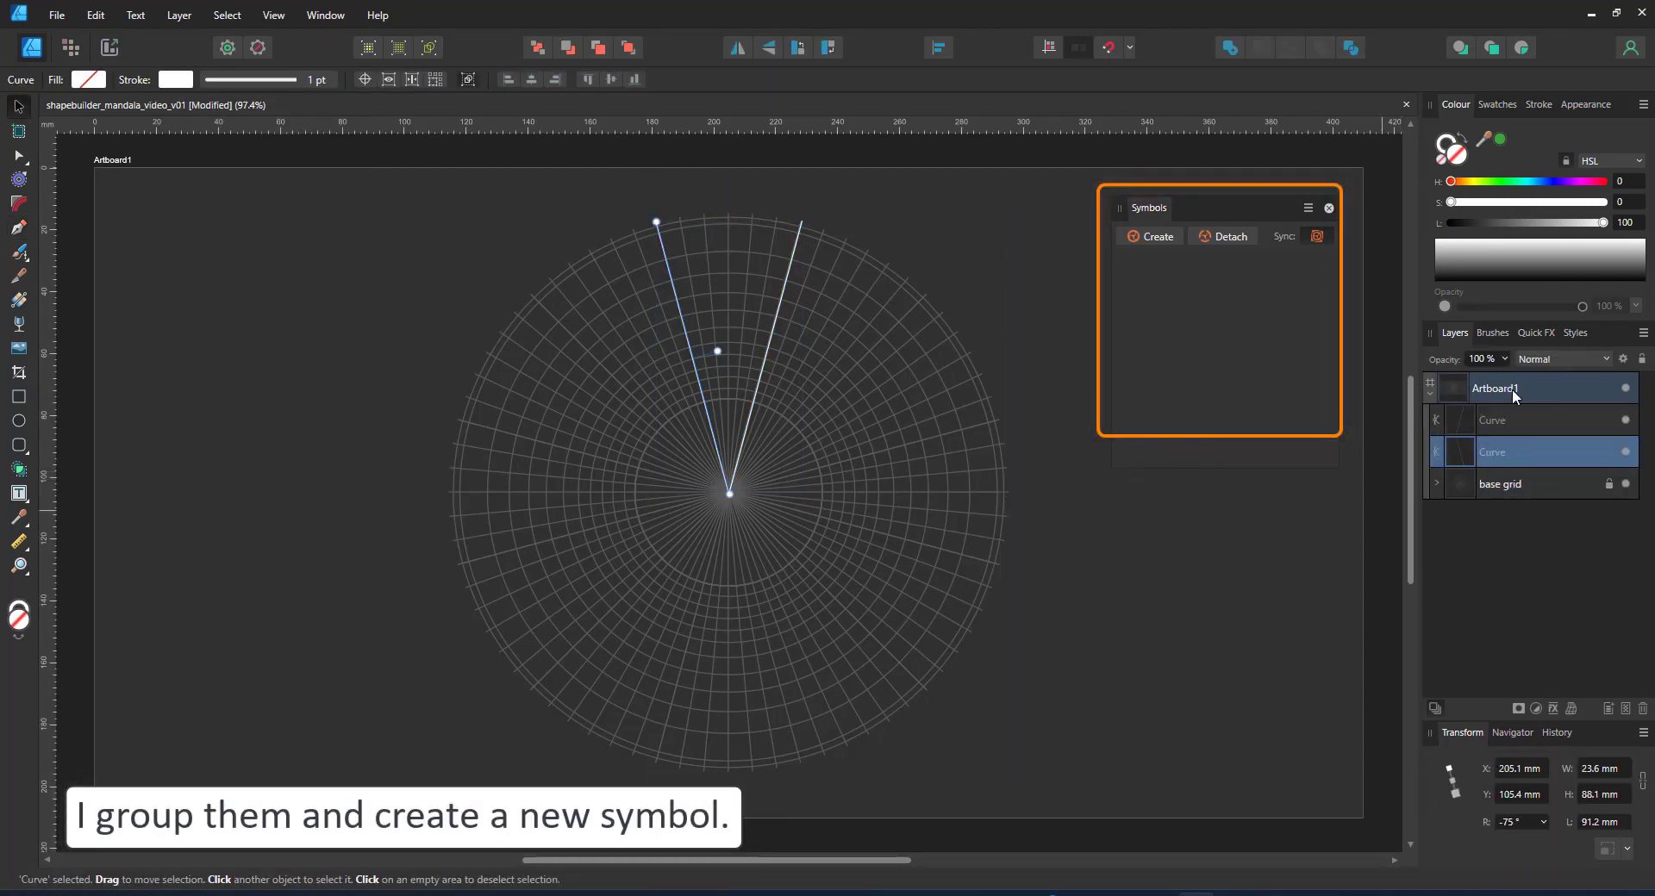
left_click(1511, 392)
left_click(1513, 421)
left_click(1514, 449, "shift")
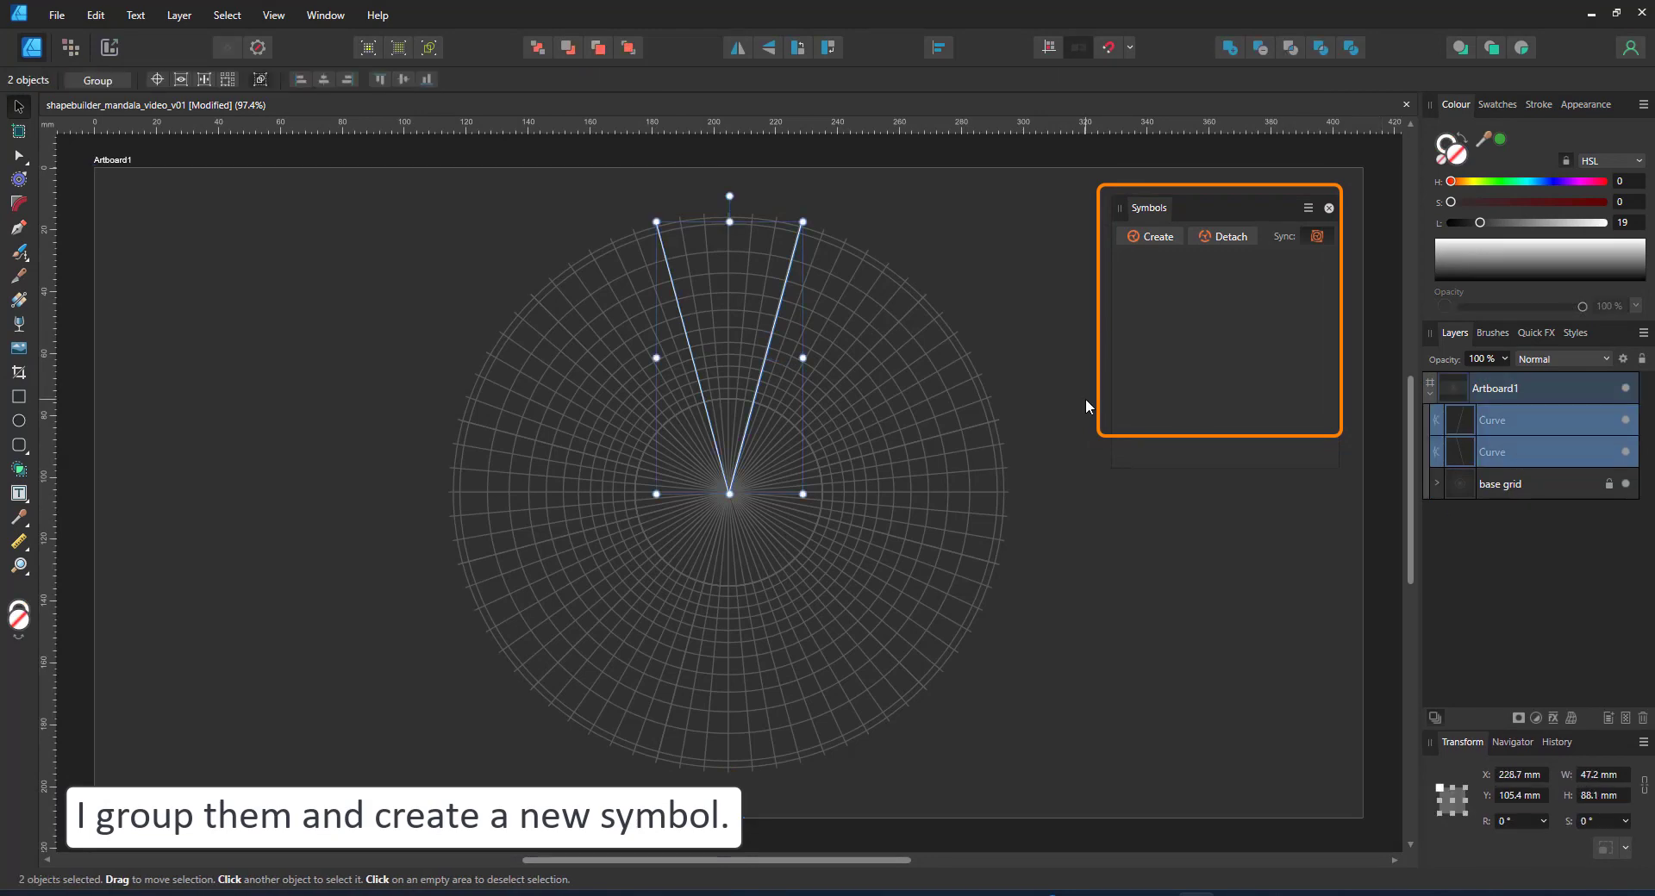
left_click(1150, 236)
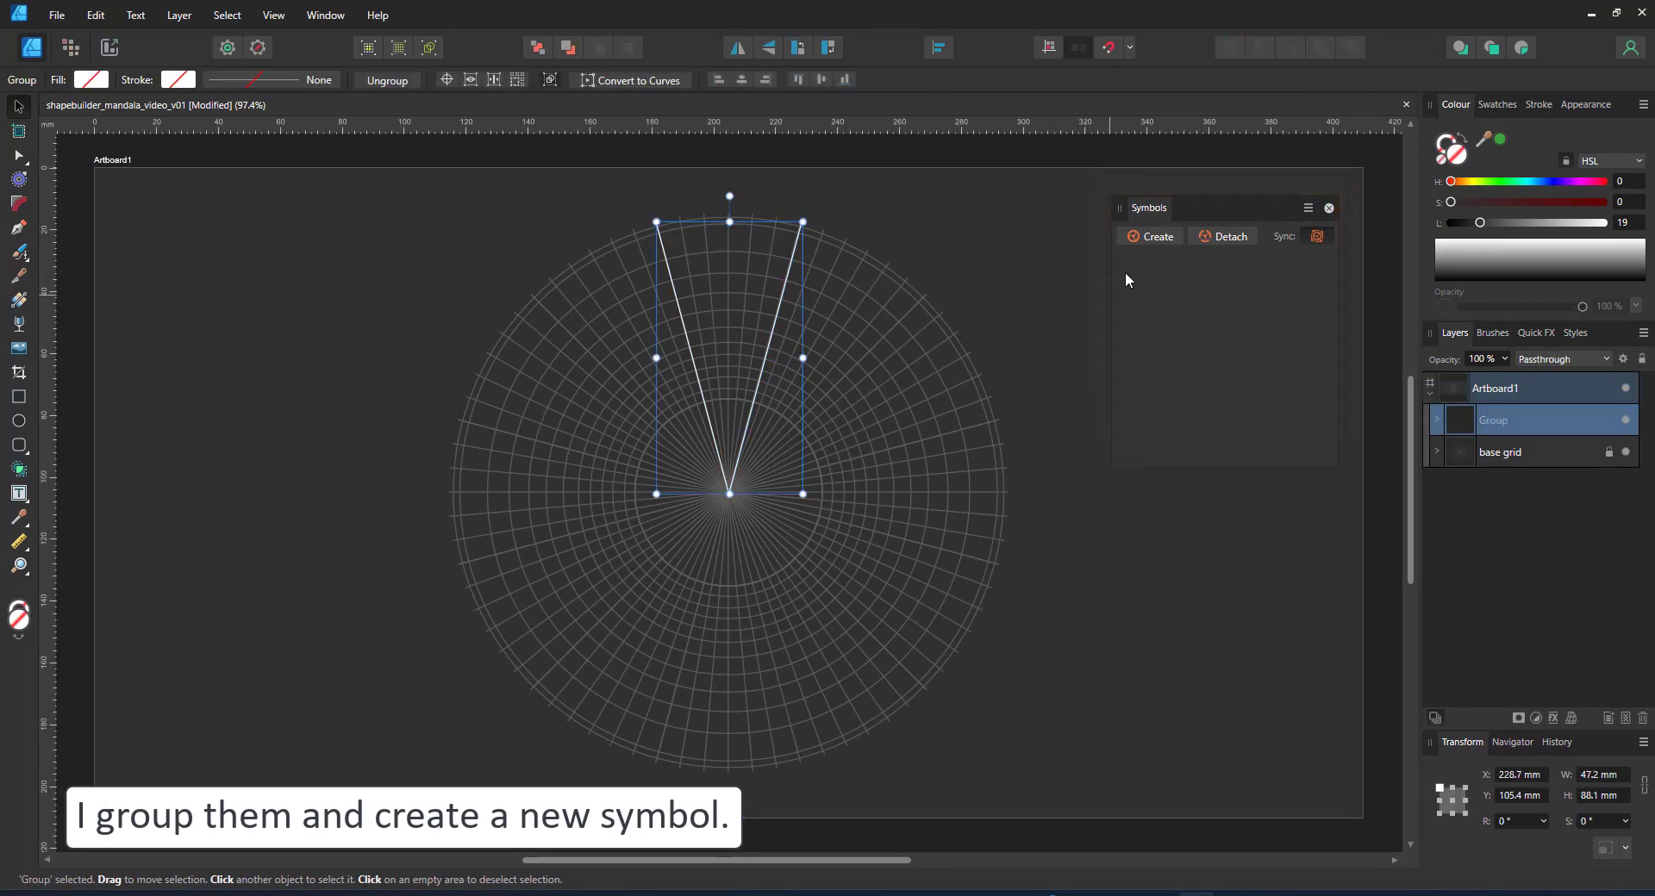
- Turn on snapping and align the end nodes of the slice lines inside the symbol with the base grid
scroll(714, 245, "up", 4)
scroll(733, 247, "down", 1)
key("a")
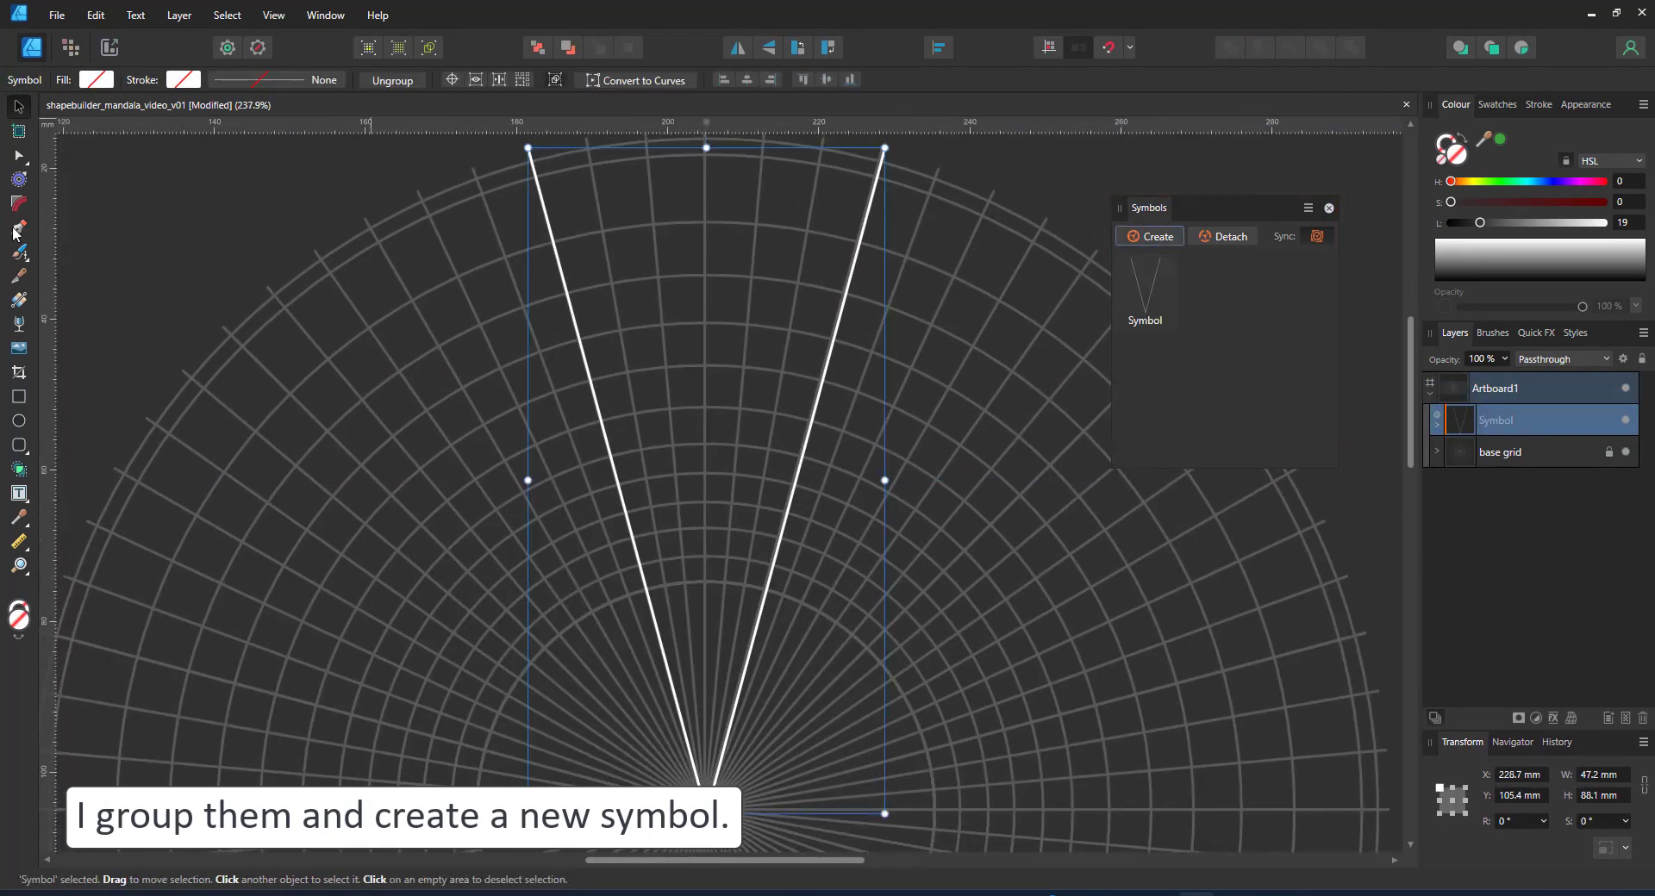
left_click(884, 151)
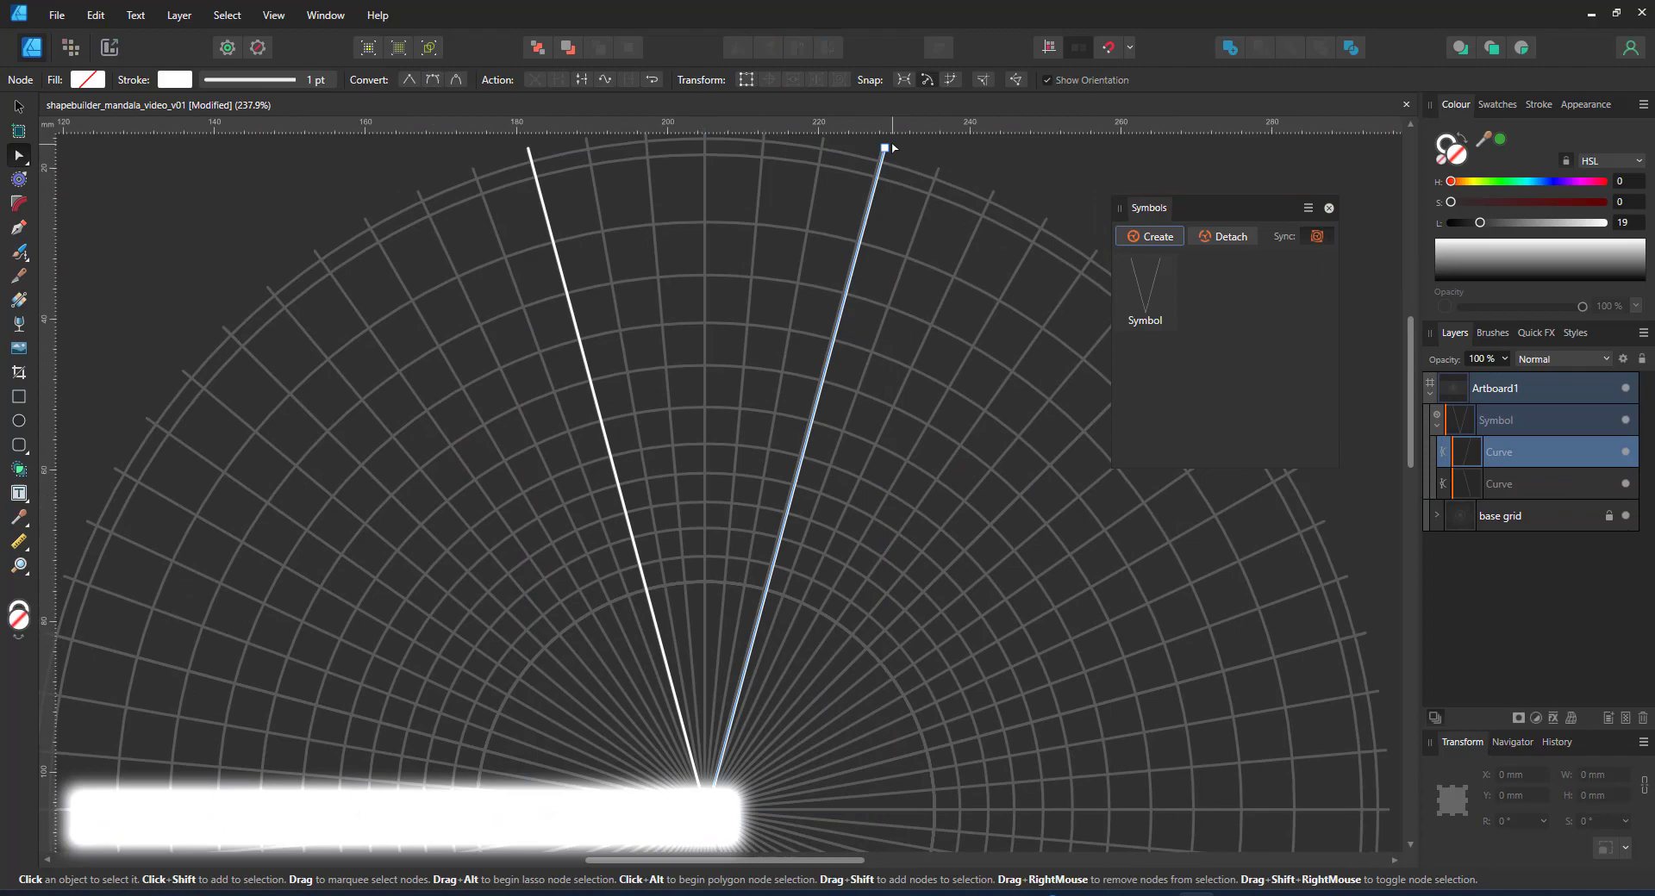
left_click(1108, 48)
left_click_drag(885, 150, 881, 154)
left_click_drag(659, 817, 705, 813)
key("ctrl+z")
left_click(1518, 482, "shift")
- Draw a seven-point zigzag main branch, about 36 by 76 mm, inside the symbol from the slice's upper end to near the grid centre
left_click(19, 226)
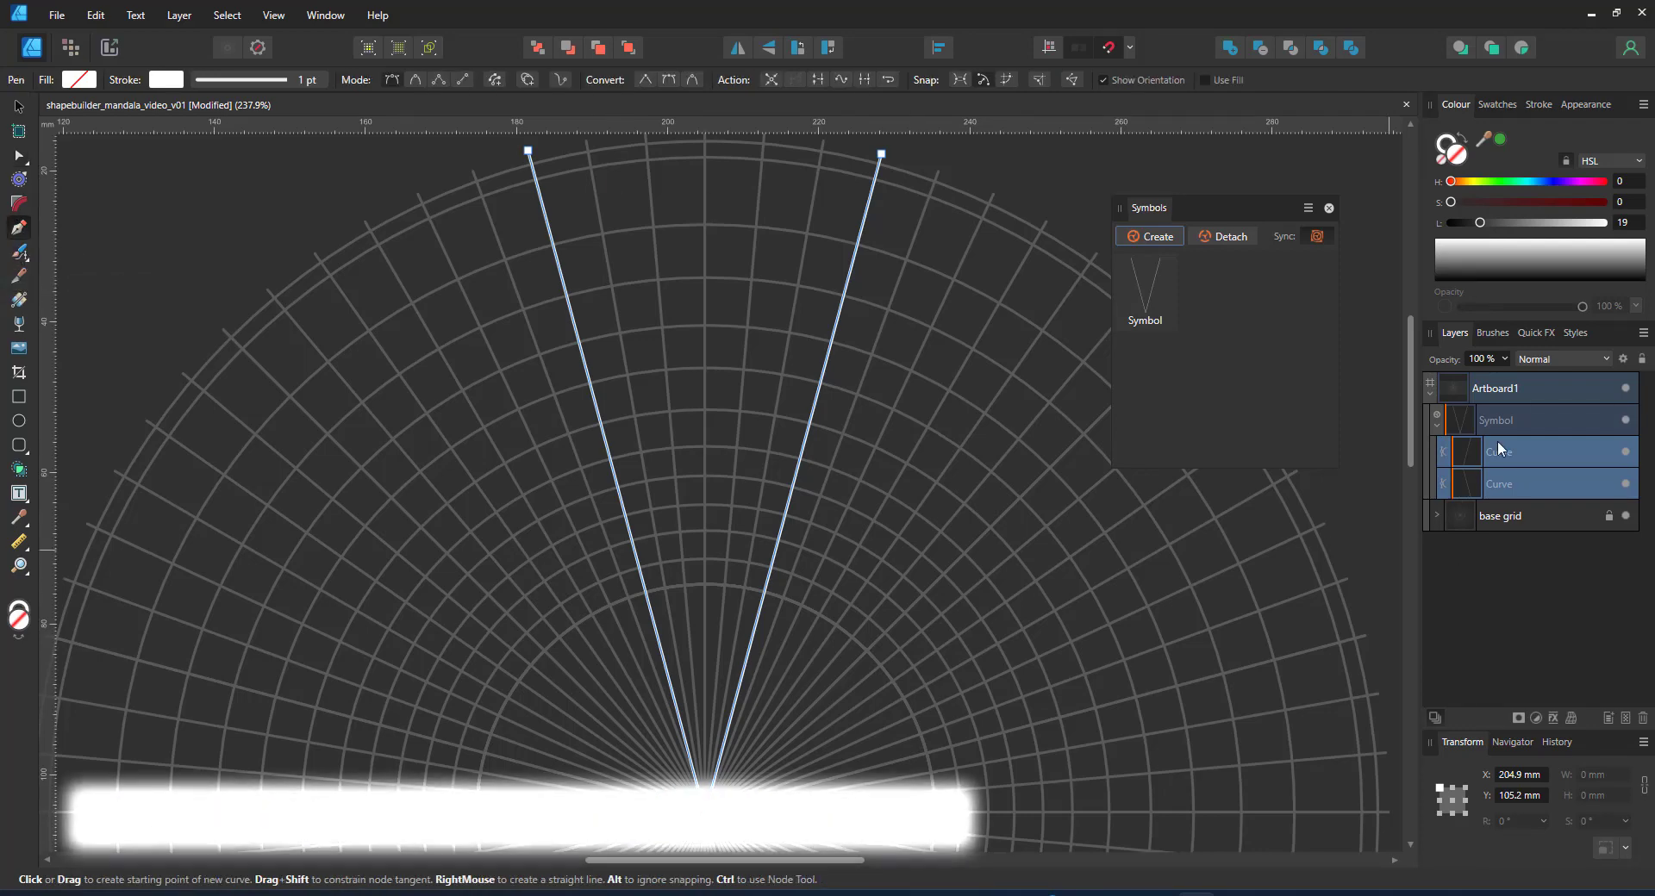
left_click(535, 179)
left_click(807, 233)
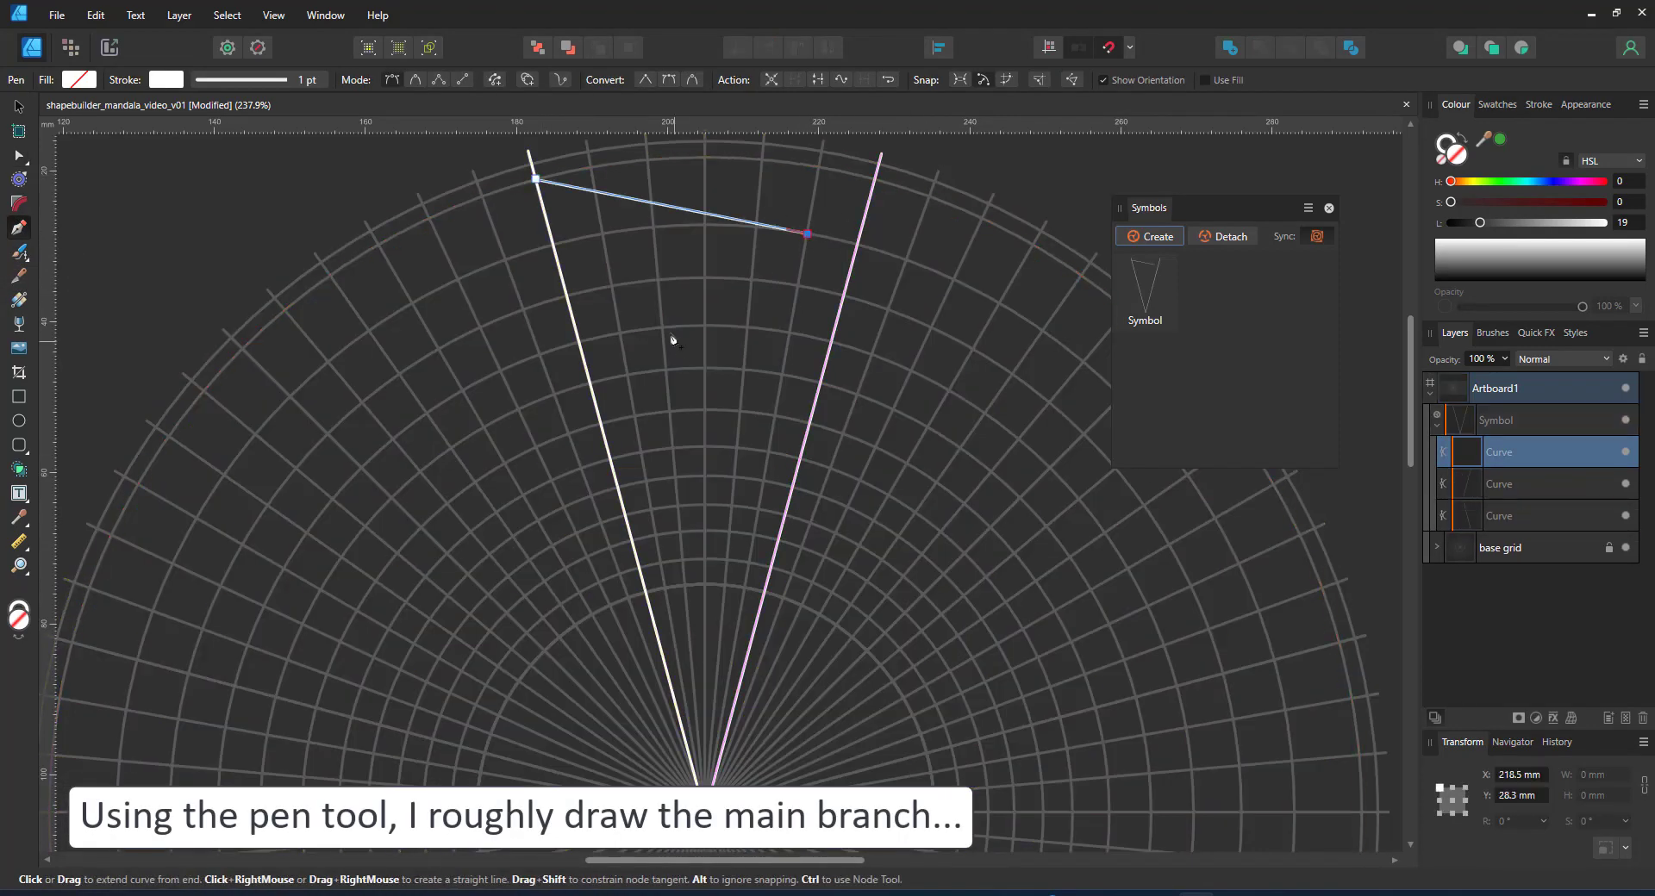
left_click(540, 354)
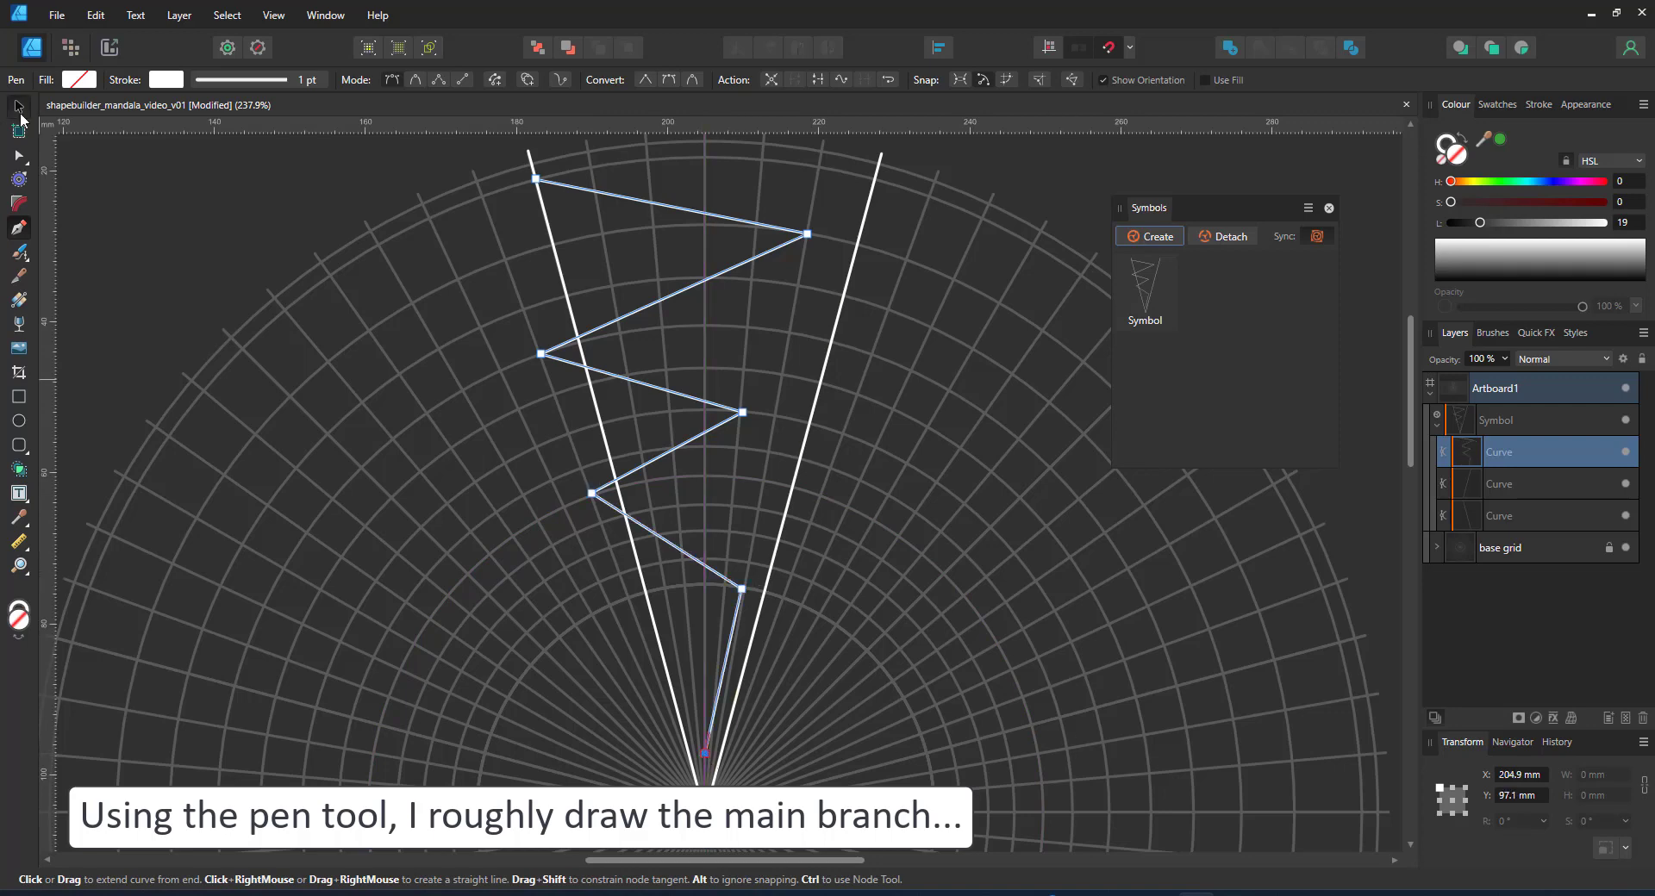
- Duplicate the zigzag branch and mirror the copy horizontally
left_click(19, 109)
key("ctrl+j")
left_click(738, 47)
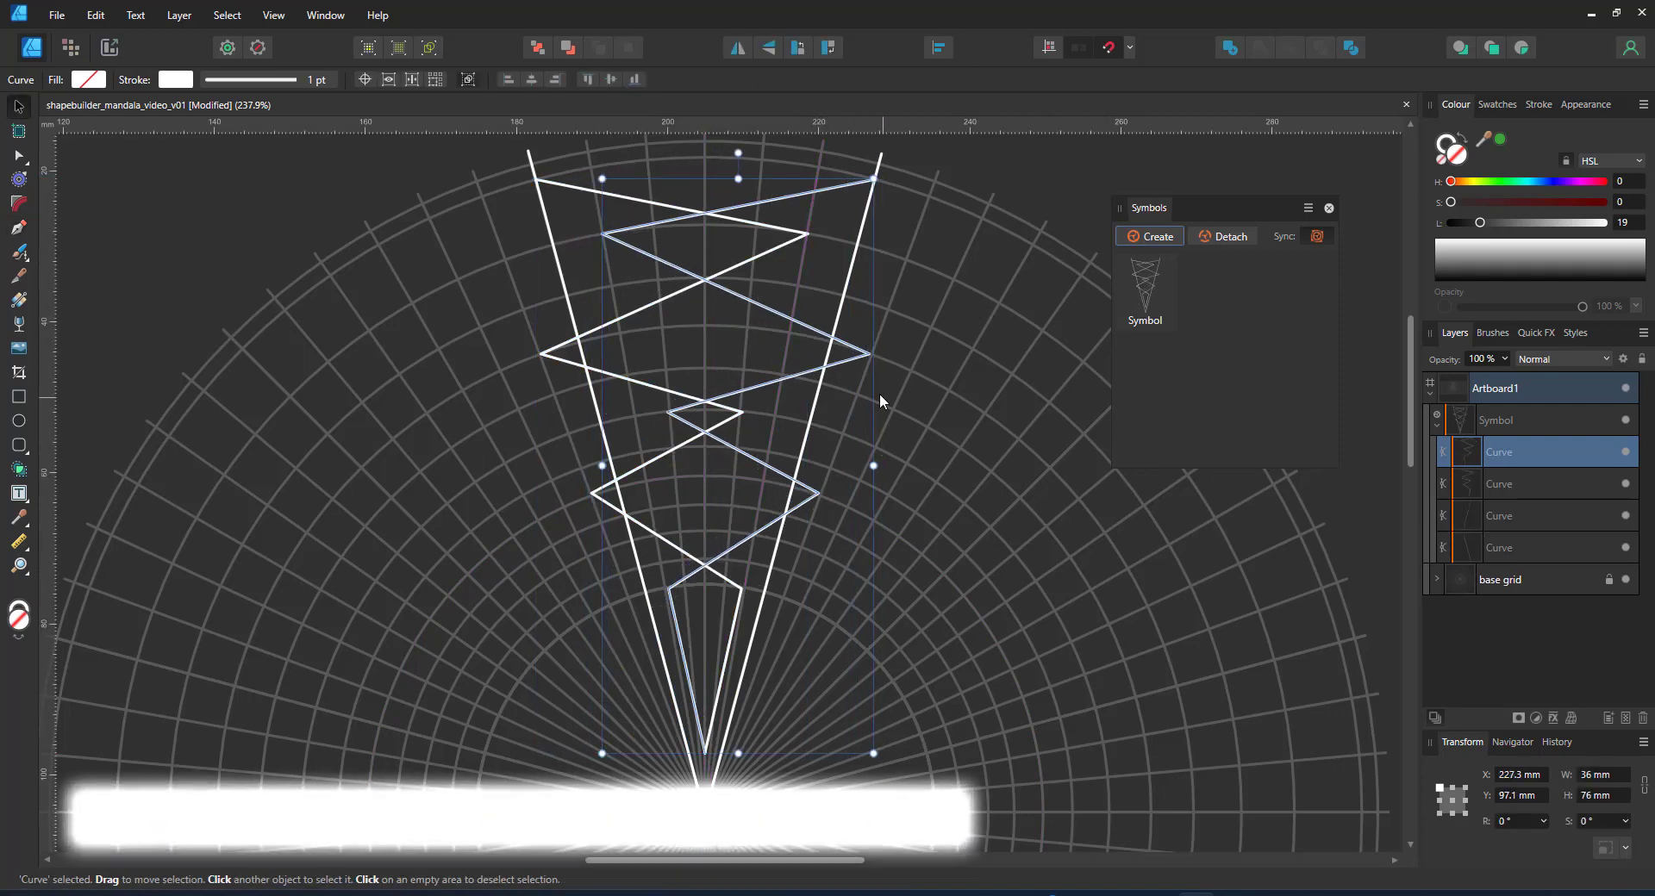
- Convert the corner nodes of both zigzag branches to smooth nodes
left_click(1527, 485, "shift")
left_click(19, 155)
left_click_drag(344, 145, 929, 705)
left_click(433, 81)
- Try stroke widths of 20 pt and 16 pt on both branches, then set the width to 12 pt
left_click(259, 80)
left_click(336, 142)
type("20")
key("Return")
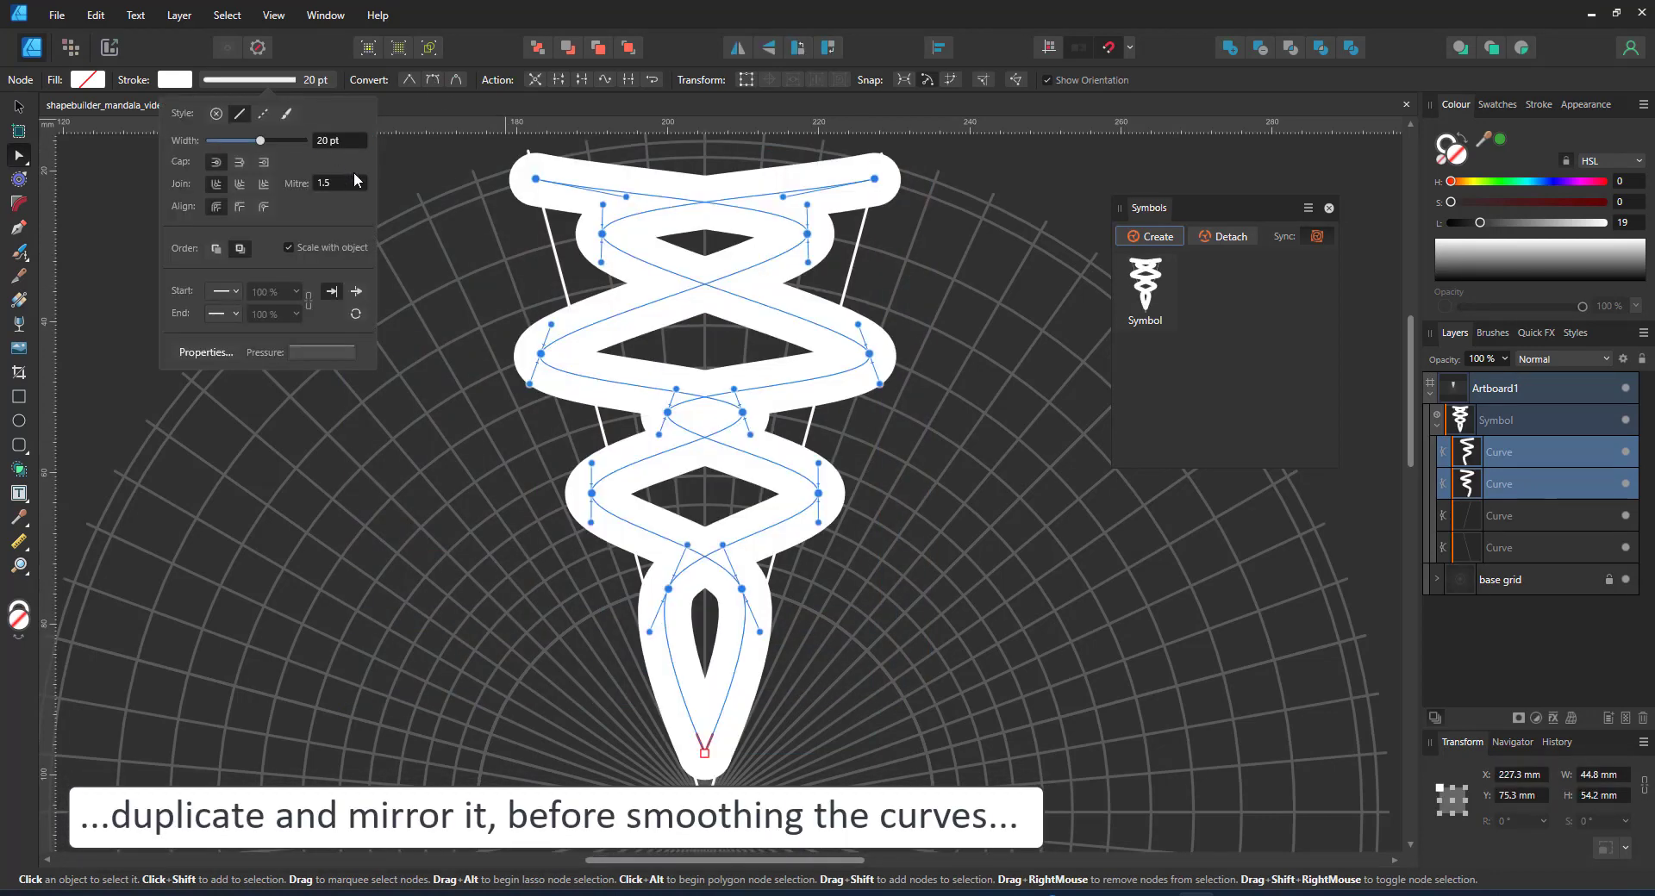
left_click(334, 142)
type("16")
key("Return")
type("12")
key("Return")
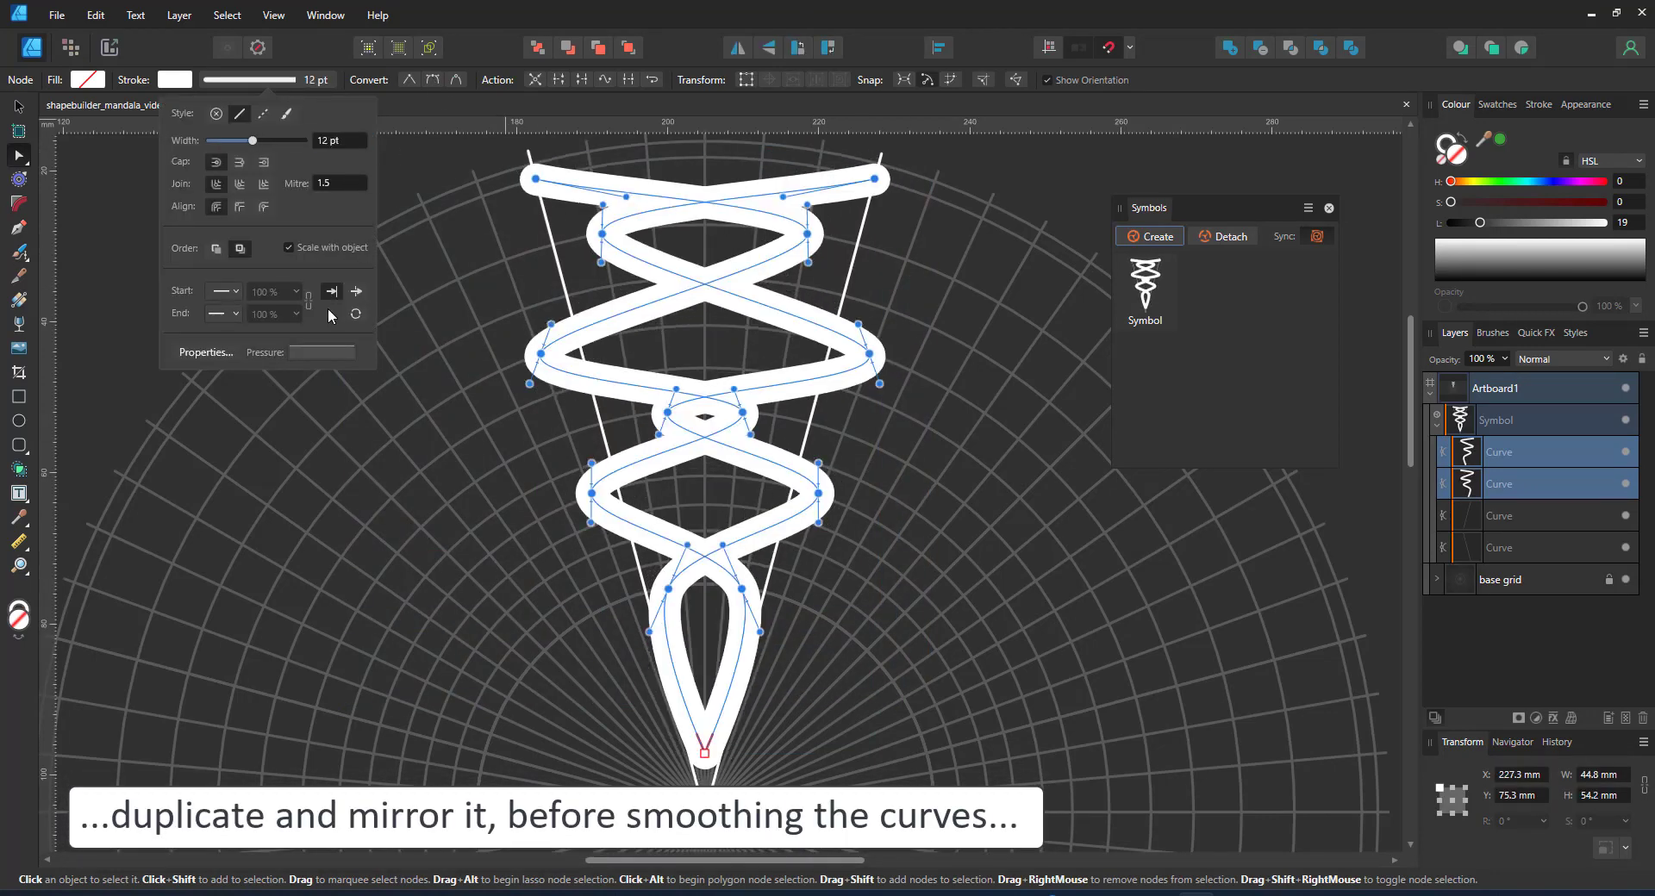
- Taper both branch strokes with a falling pressure curve and give them square caps
left_click(332, 353)
mouse_move(348, 373)
left_mouse_down()
mouse_move(346, 488)
mouse_move(295, 419)
left_mouse_up()
scroll(707, 224, "up", 2)
left_click_drag(707, 224, 700, 349)
left_click(250, 80)
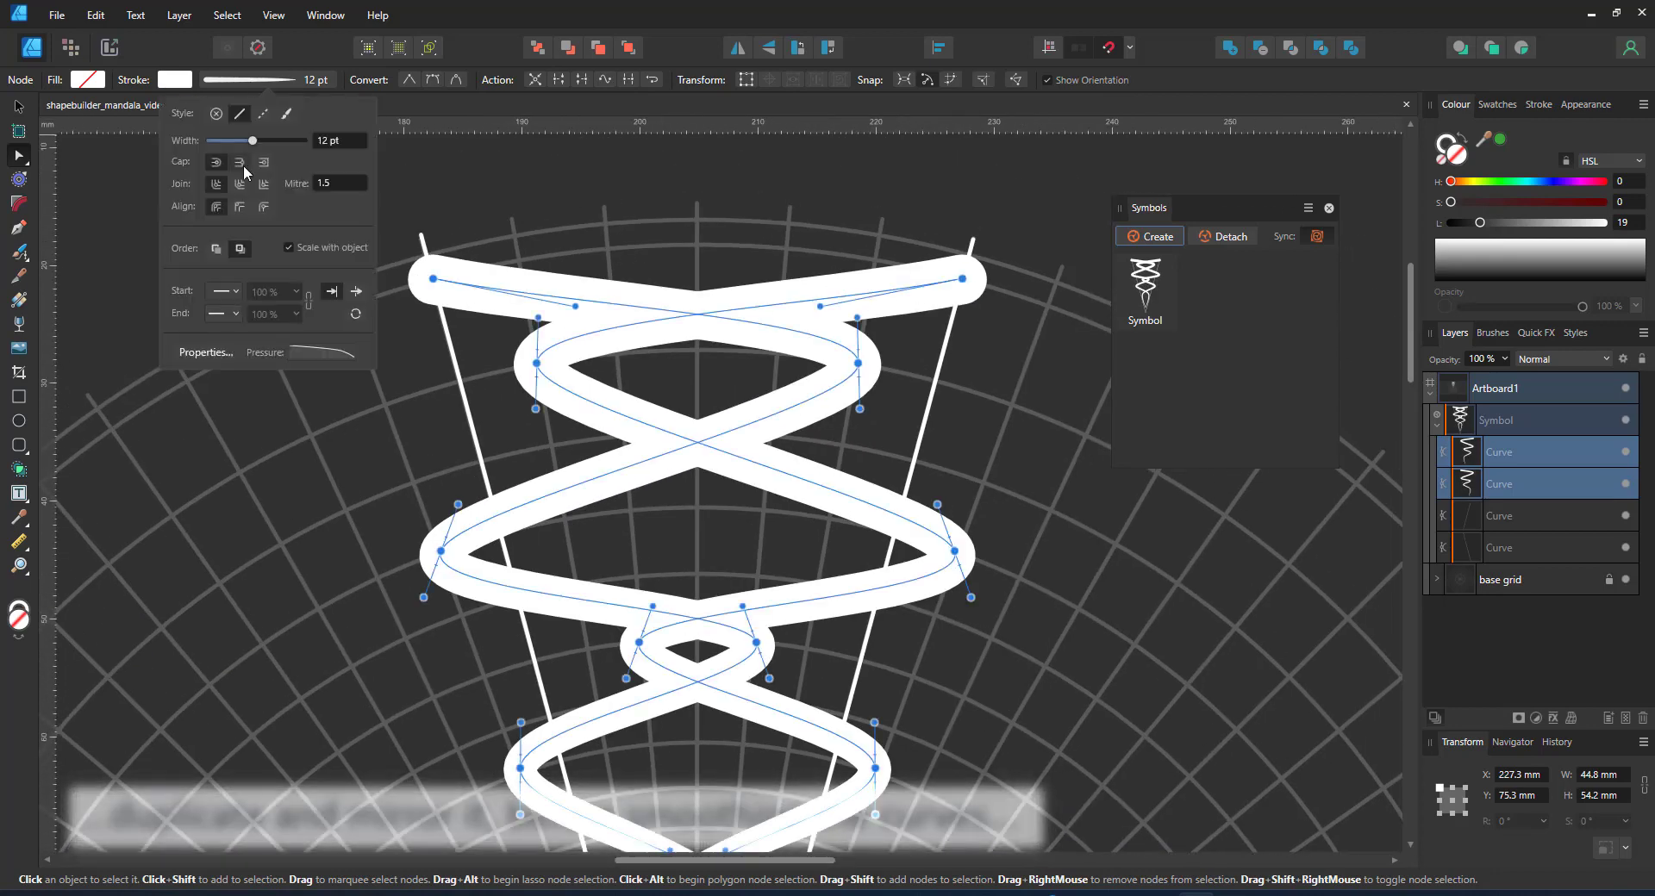
left_click(263, 162)
- Raise the handles of both branches' top end nodes so the outer ends arch upward symmetrically
left_click_drag(575, 307, 613, 230)
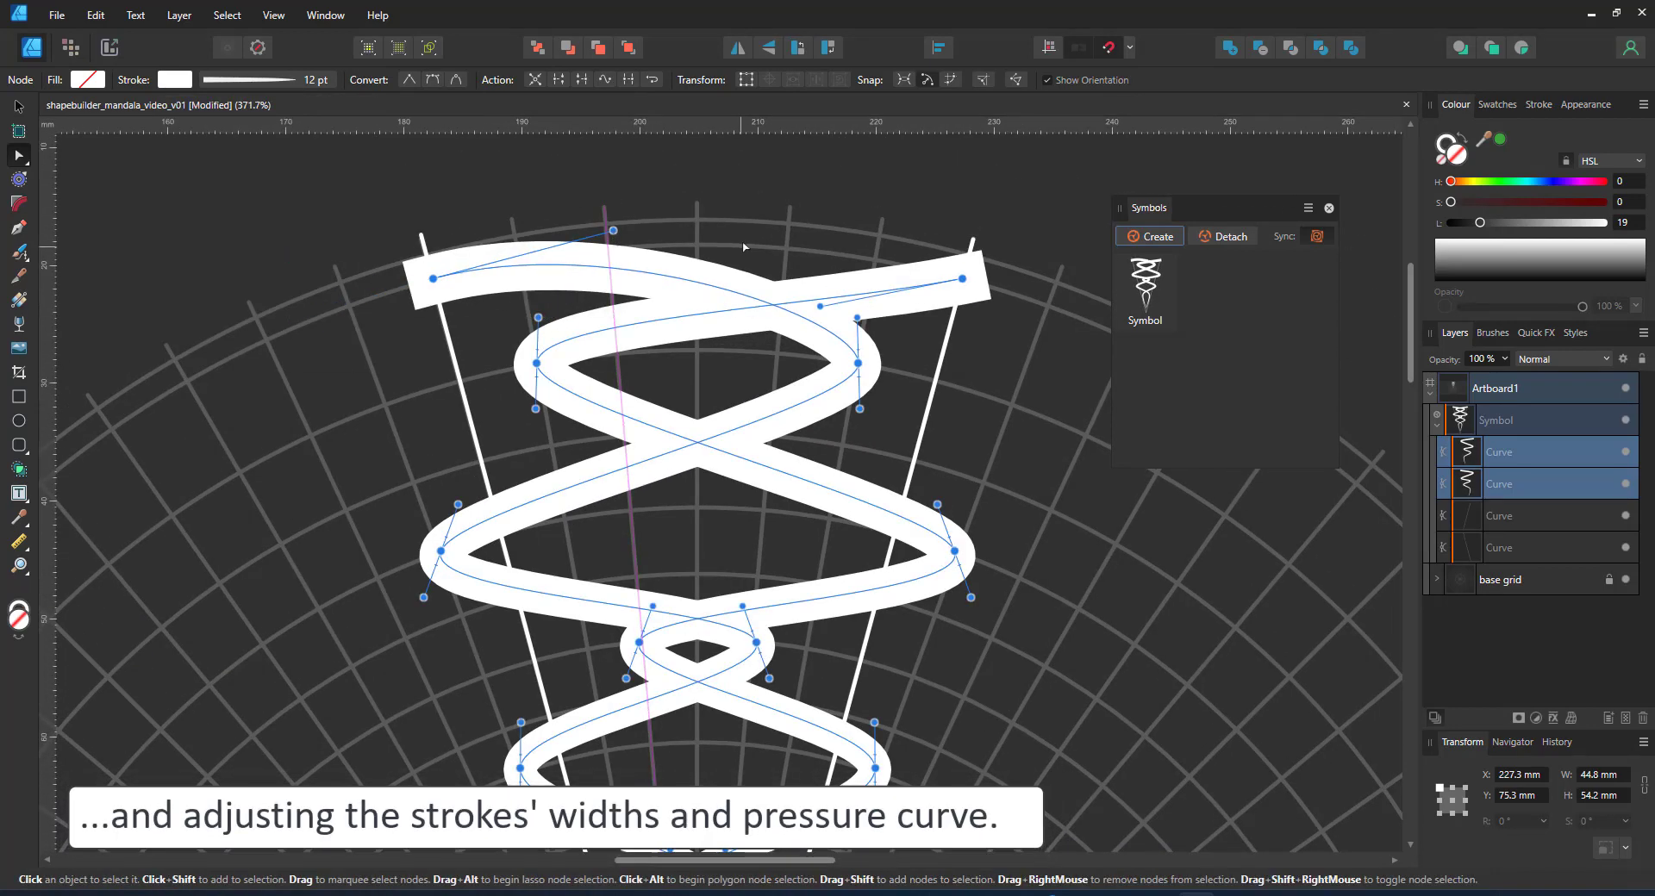
left_click(962, 279)
left_click_drag(821, 307, 757, 231)
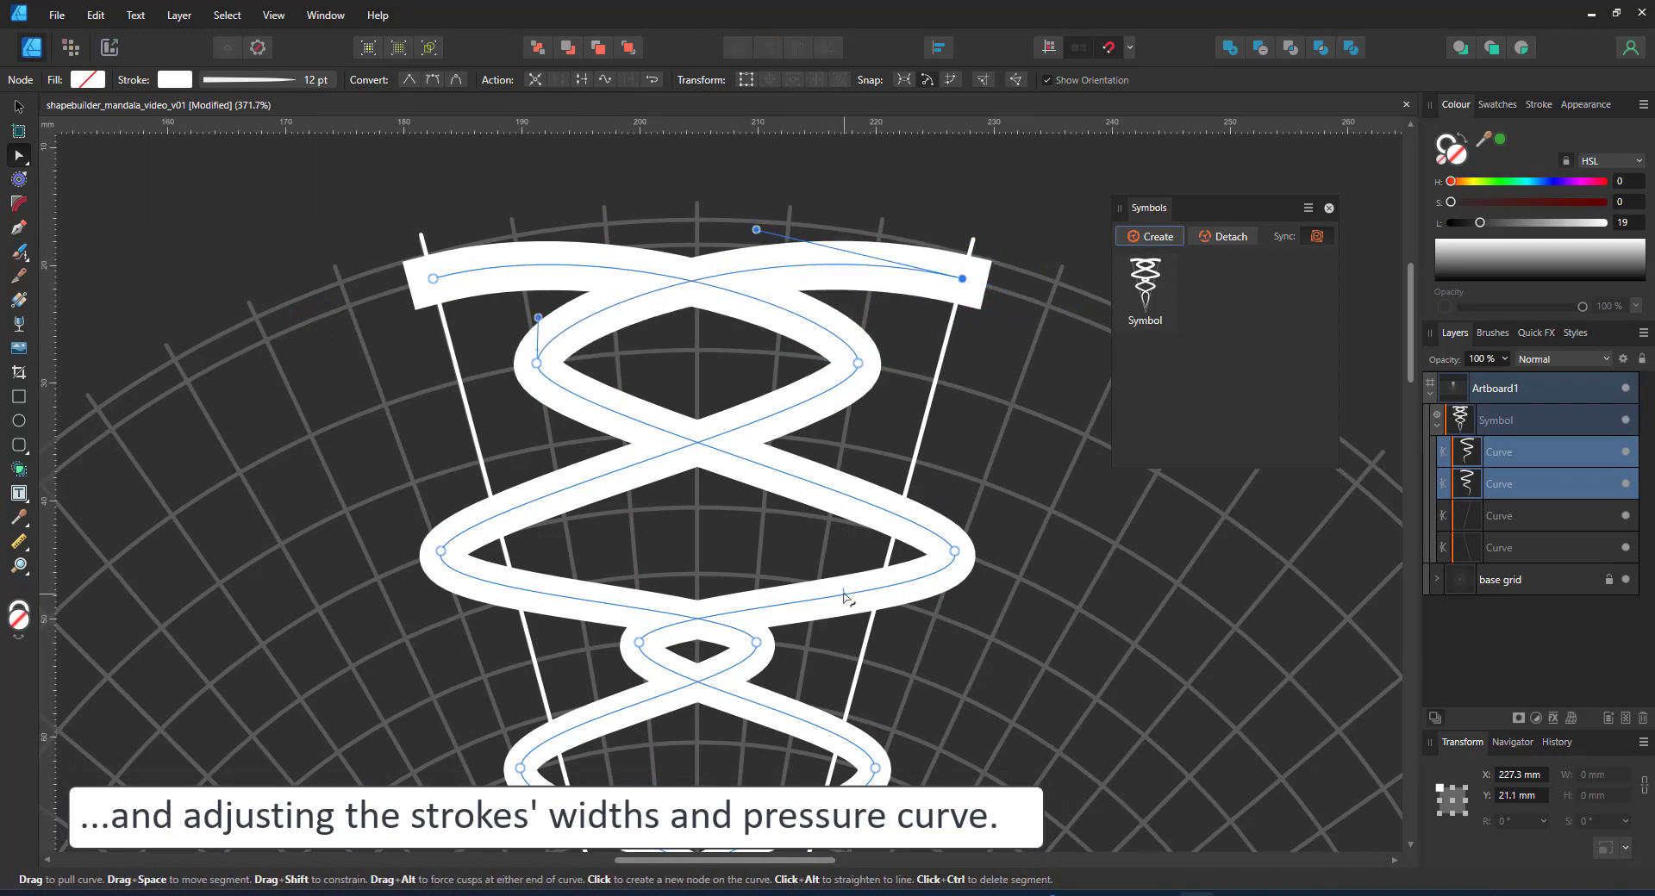
- Duplicate the slice symbol and rotate the copy 30° about the centre of the circular grid
left_click(1503, 422)
scroll(998, 642, "down", 4)
left_click_drag(994, 658, 921, 431)
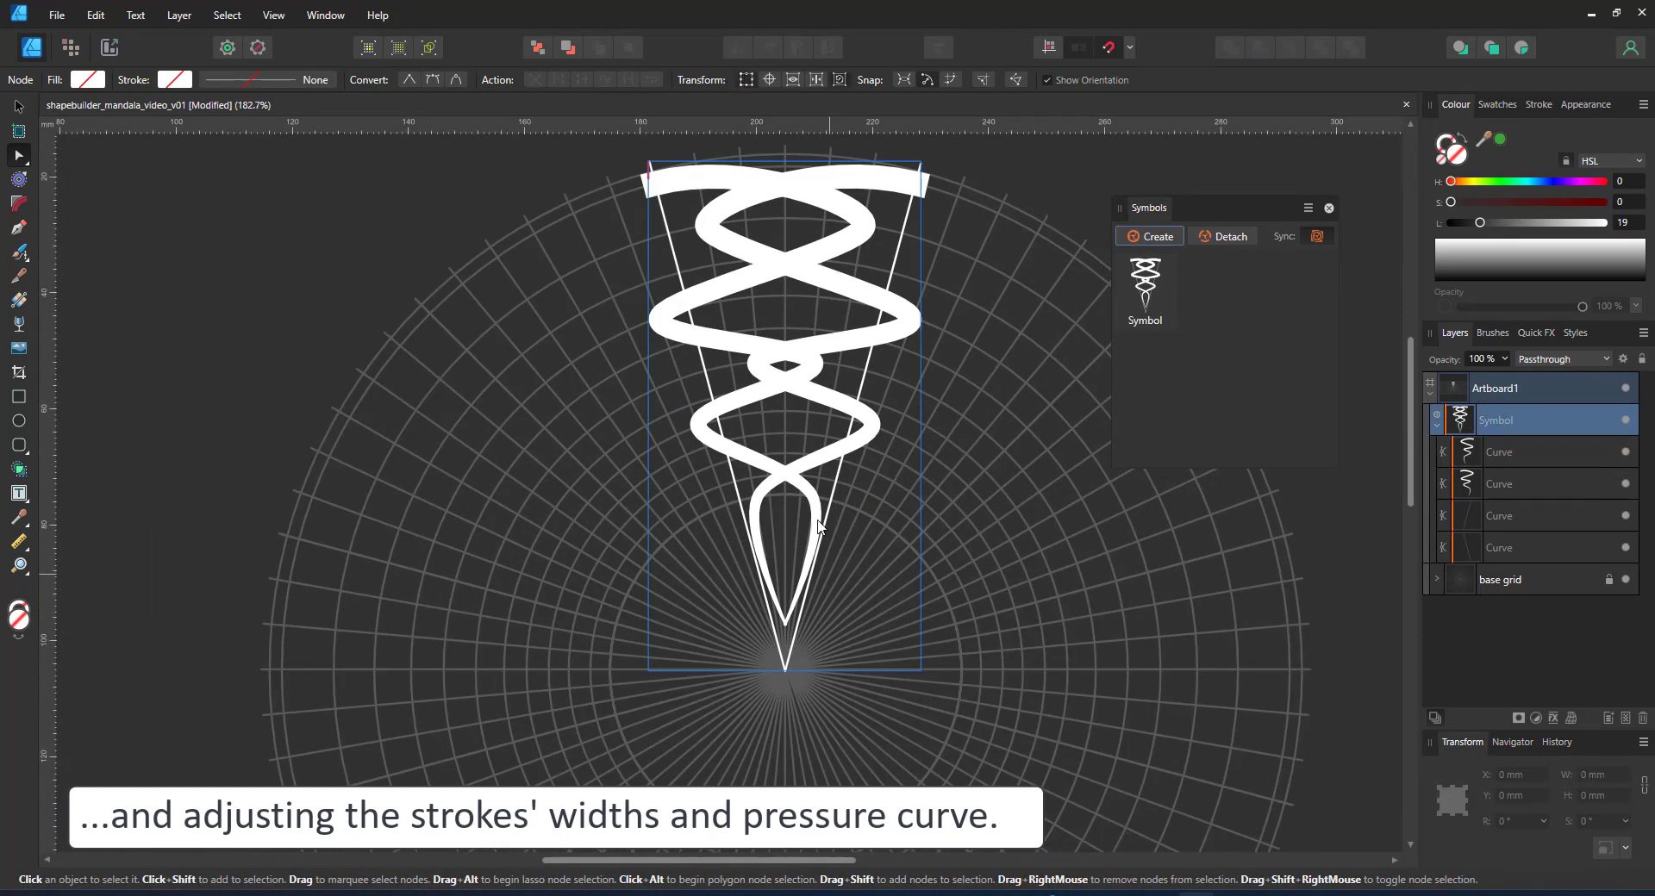
key("v")
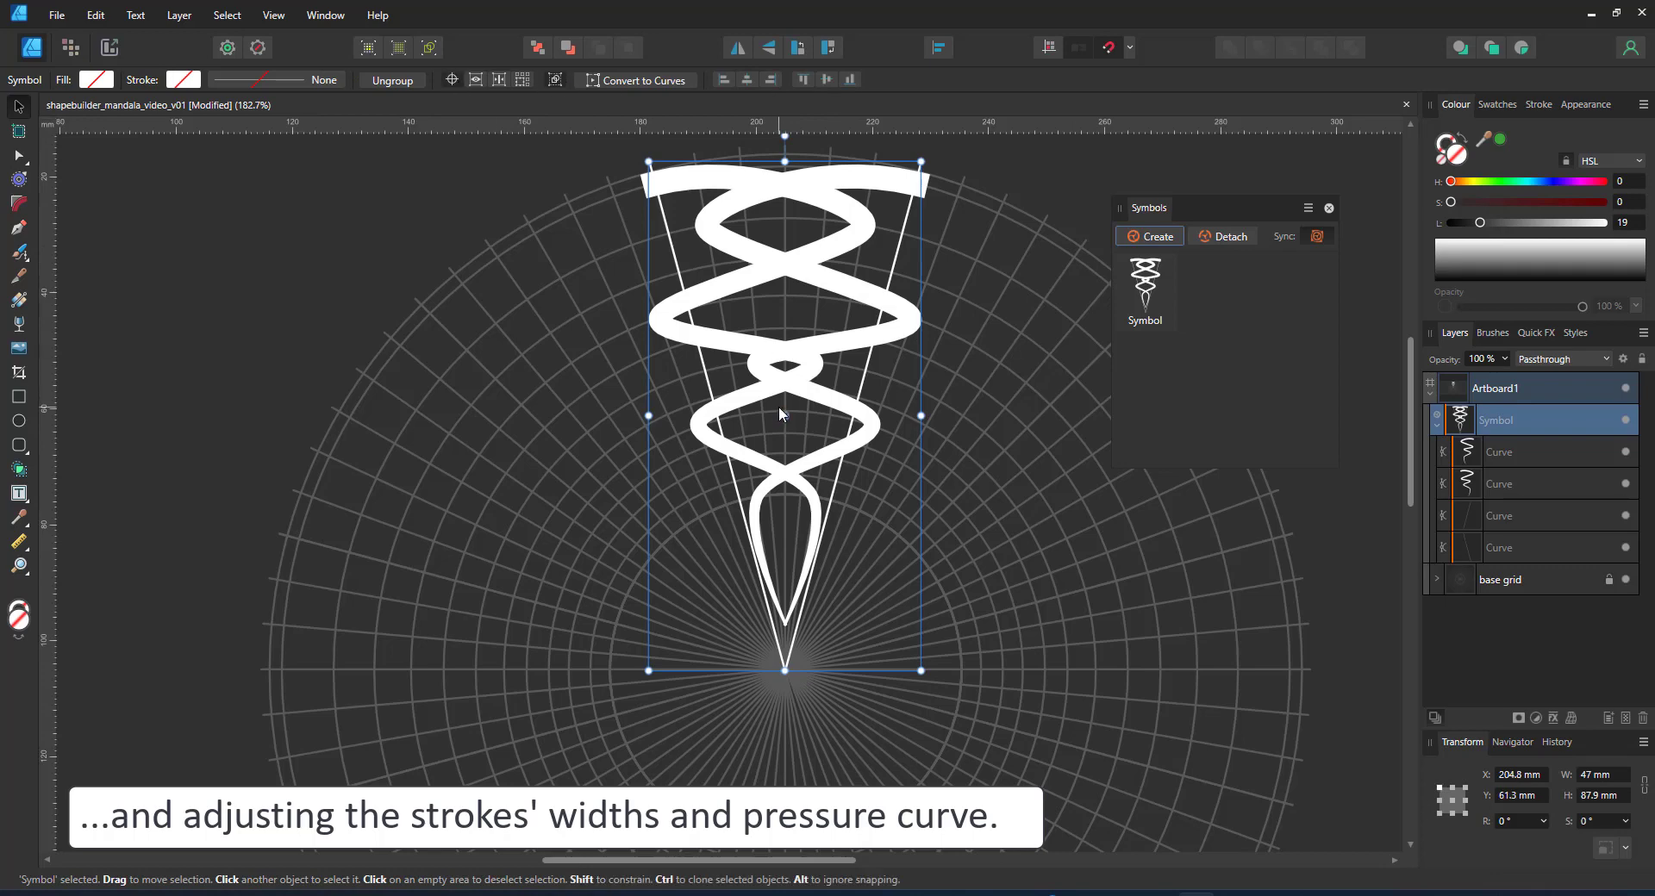
left_click_drag(782, 660, 784, 670)
key("ctrl+j")
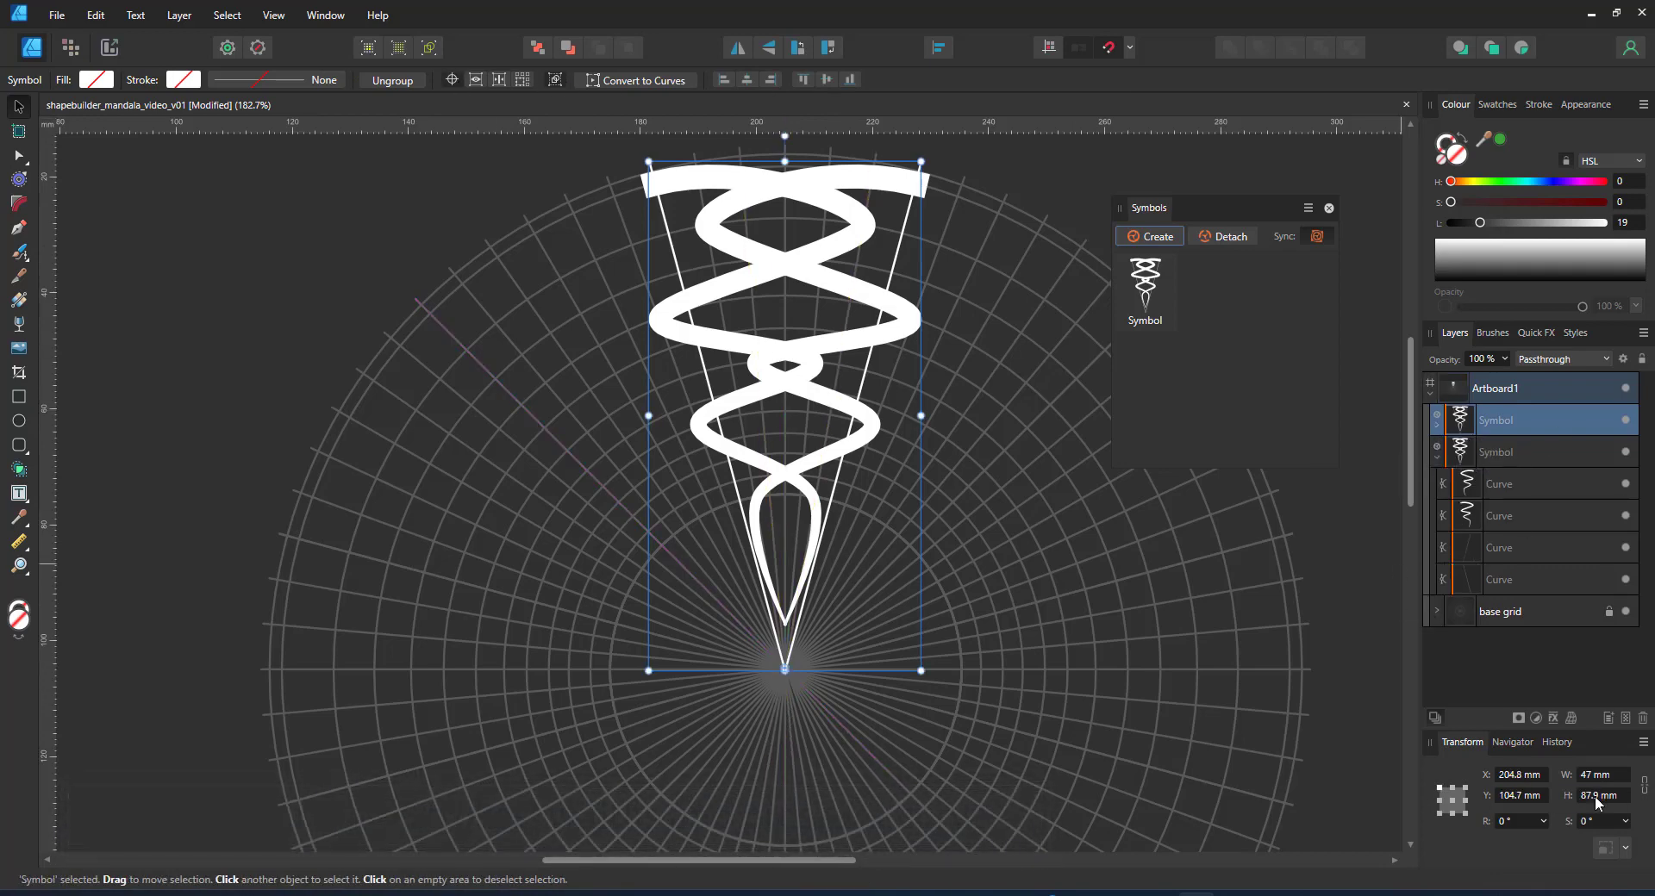
type("30")
key("Return")
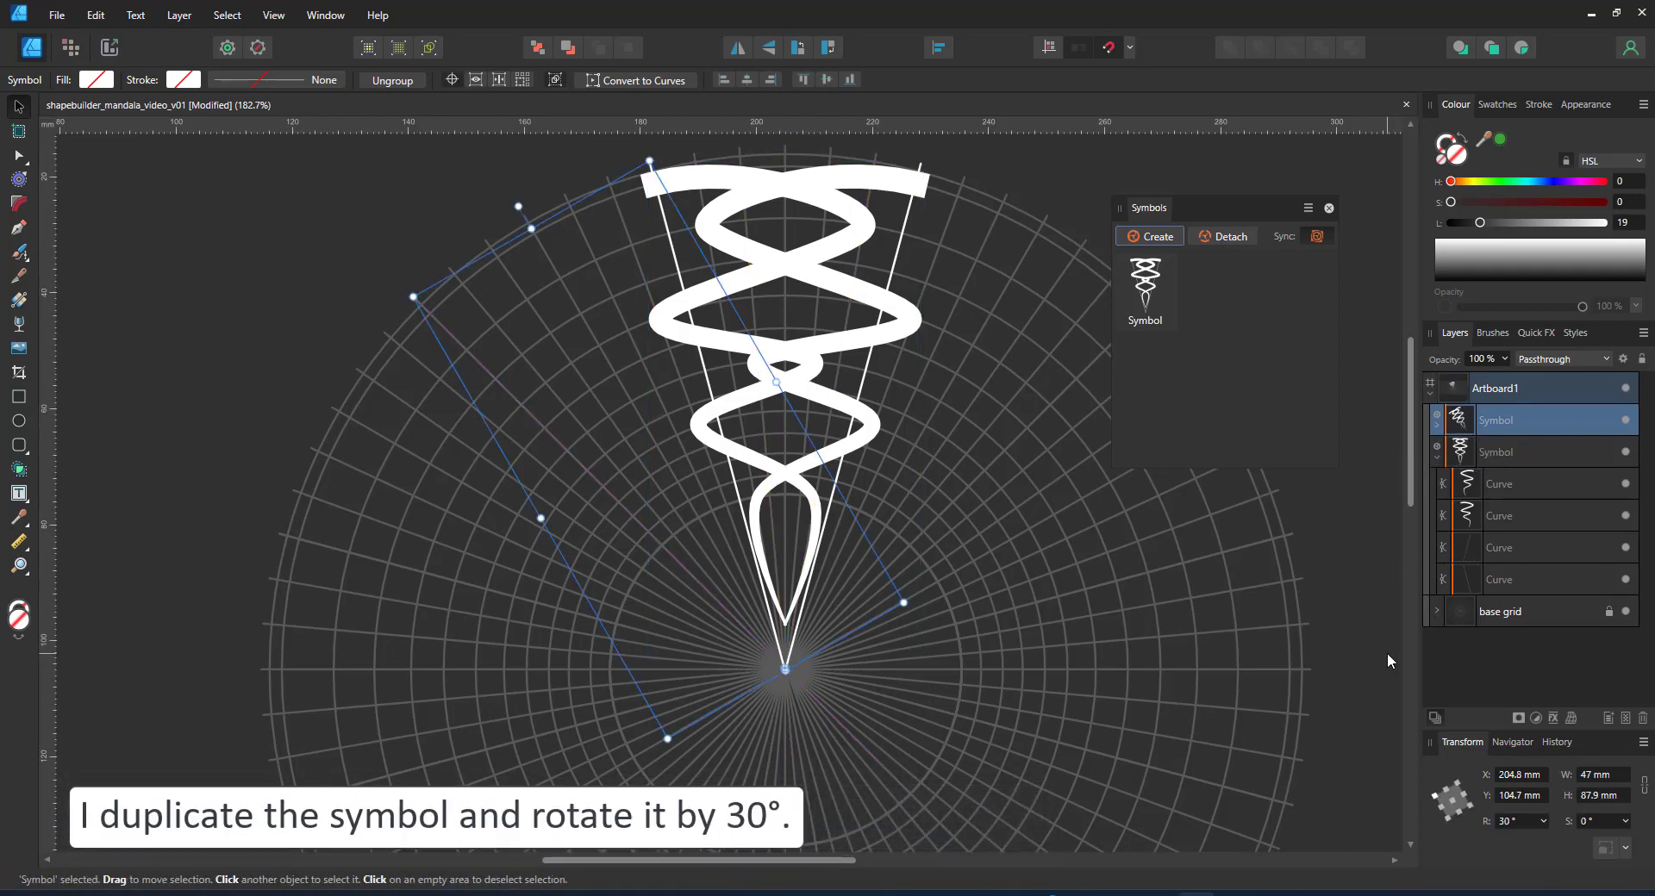
- Repeat the 30° rotated duplication until symbol copies fill the whole circle
key("ctrl+j")
key("ctrl+j")
key("ctrl+j")
key("ctrl+j")
key("ctrl+j")
key("ctrl+j")
key("ctrl+j")
key("ctrl+j")
key("ctrl+j")
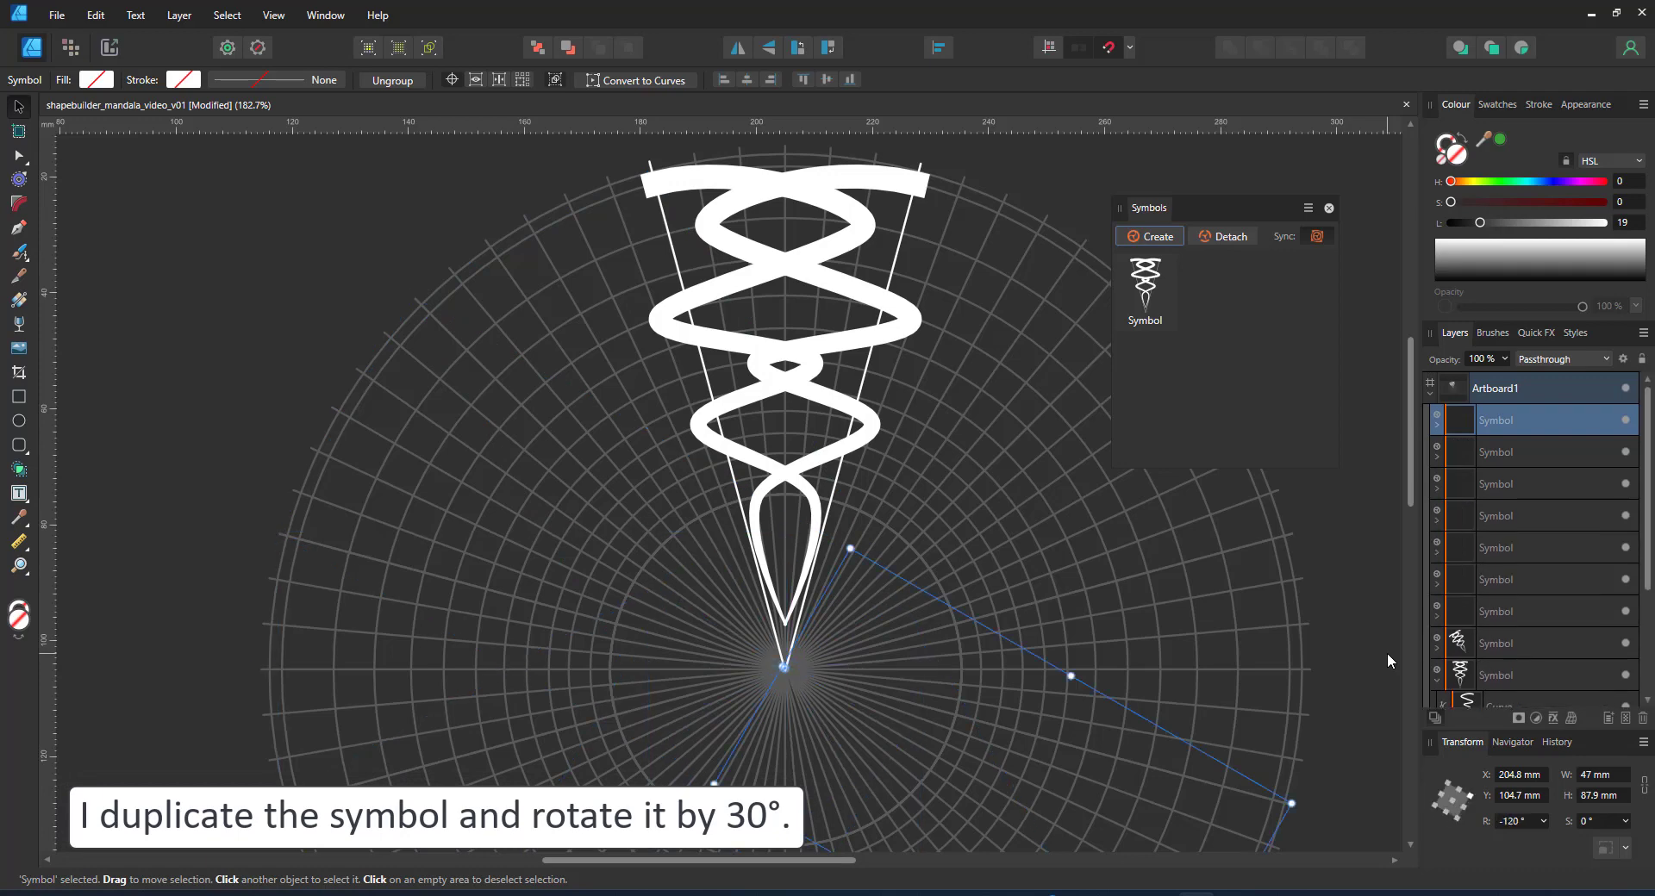
key("ctrl+j")
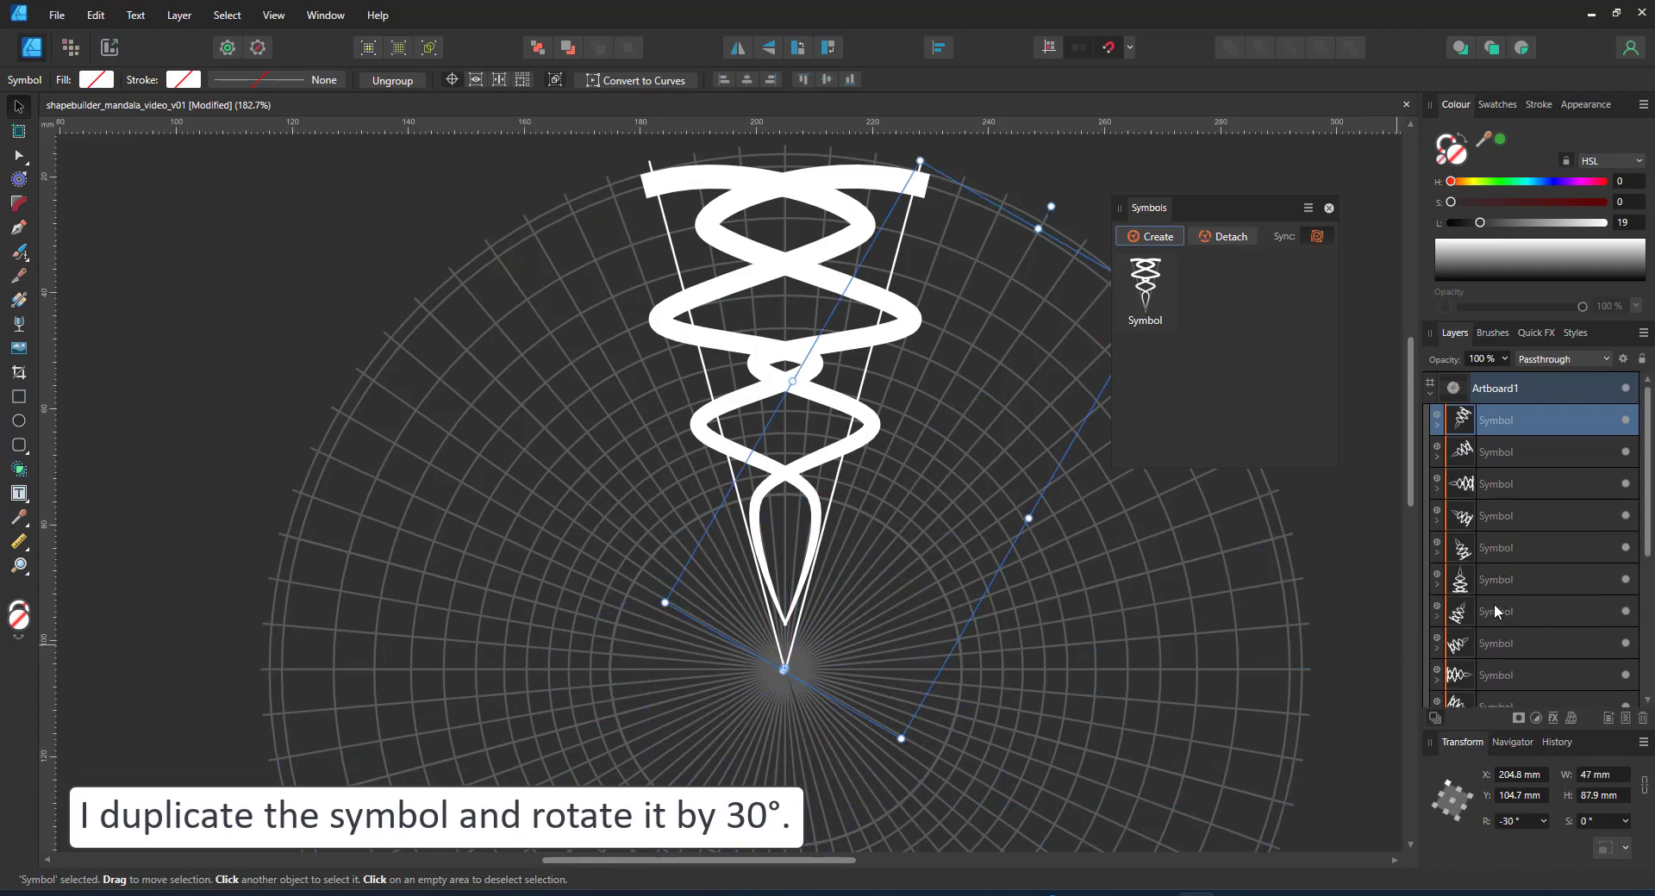
- Group the eleven duplicated symbols and lower the group's opacity to 40%
scroll(1493, 604, "down", 5)
left_click(1539, 490, "shift")
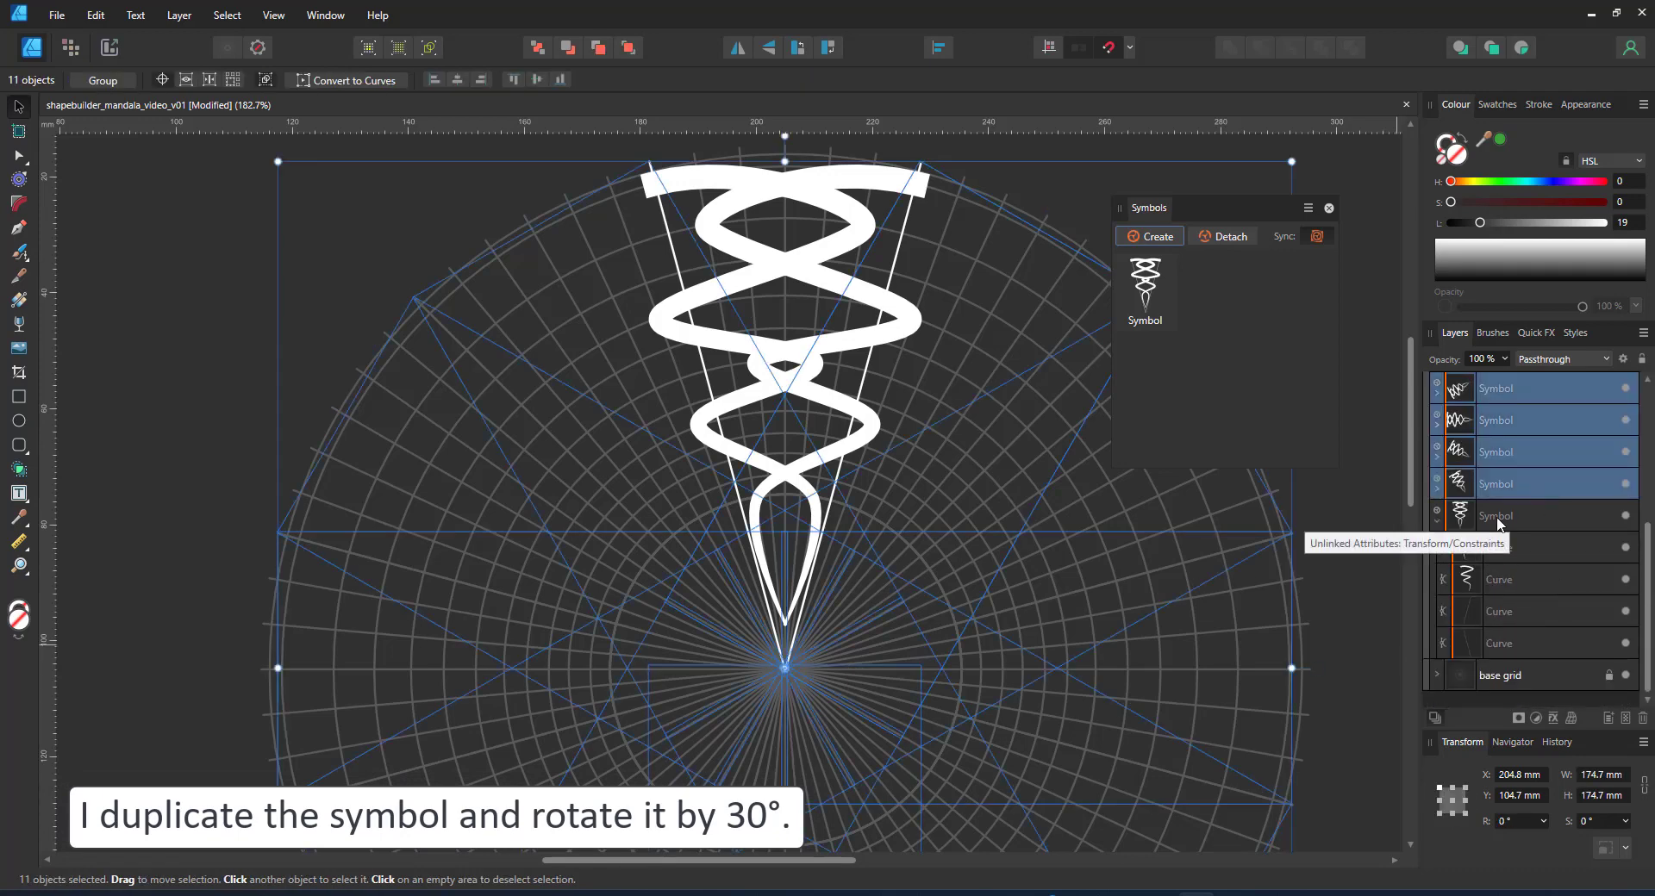
key("ctrl+g")
key("ctrl+0")
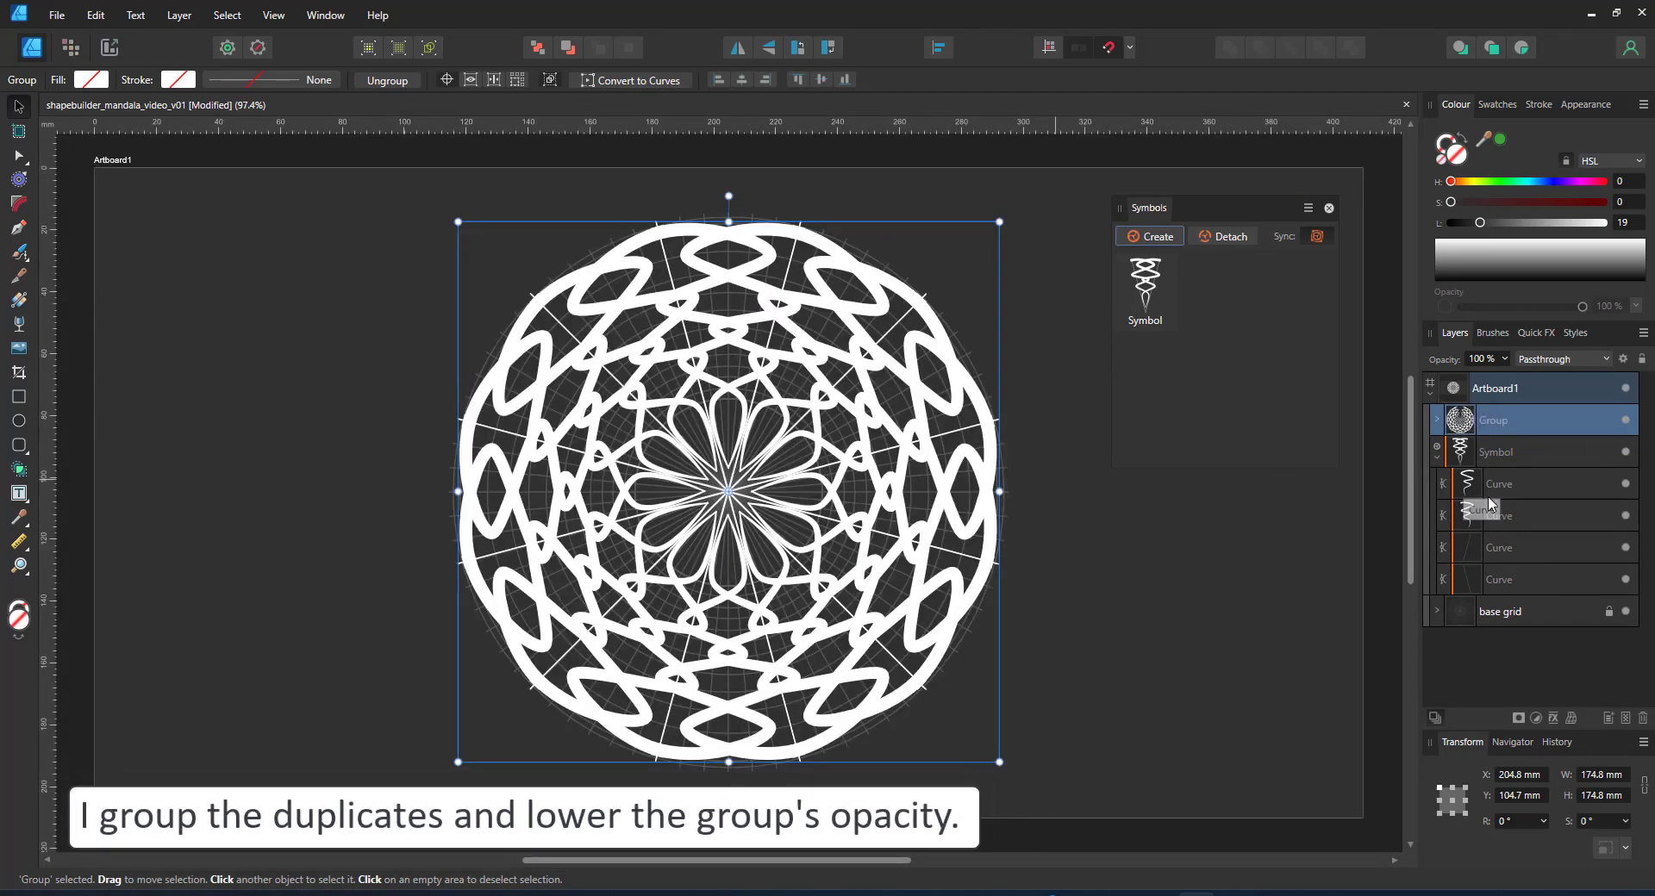
key("2")
key("3")
key("4")
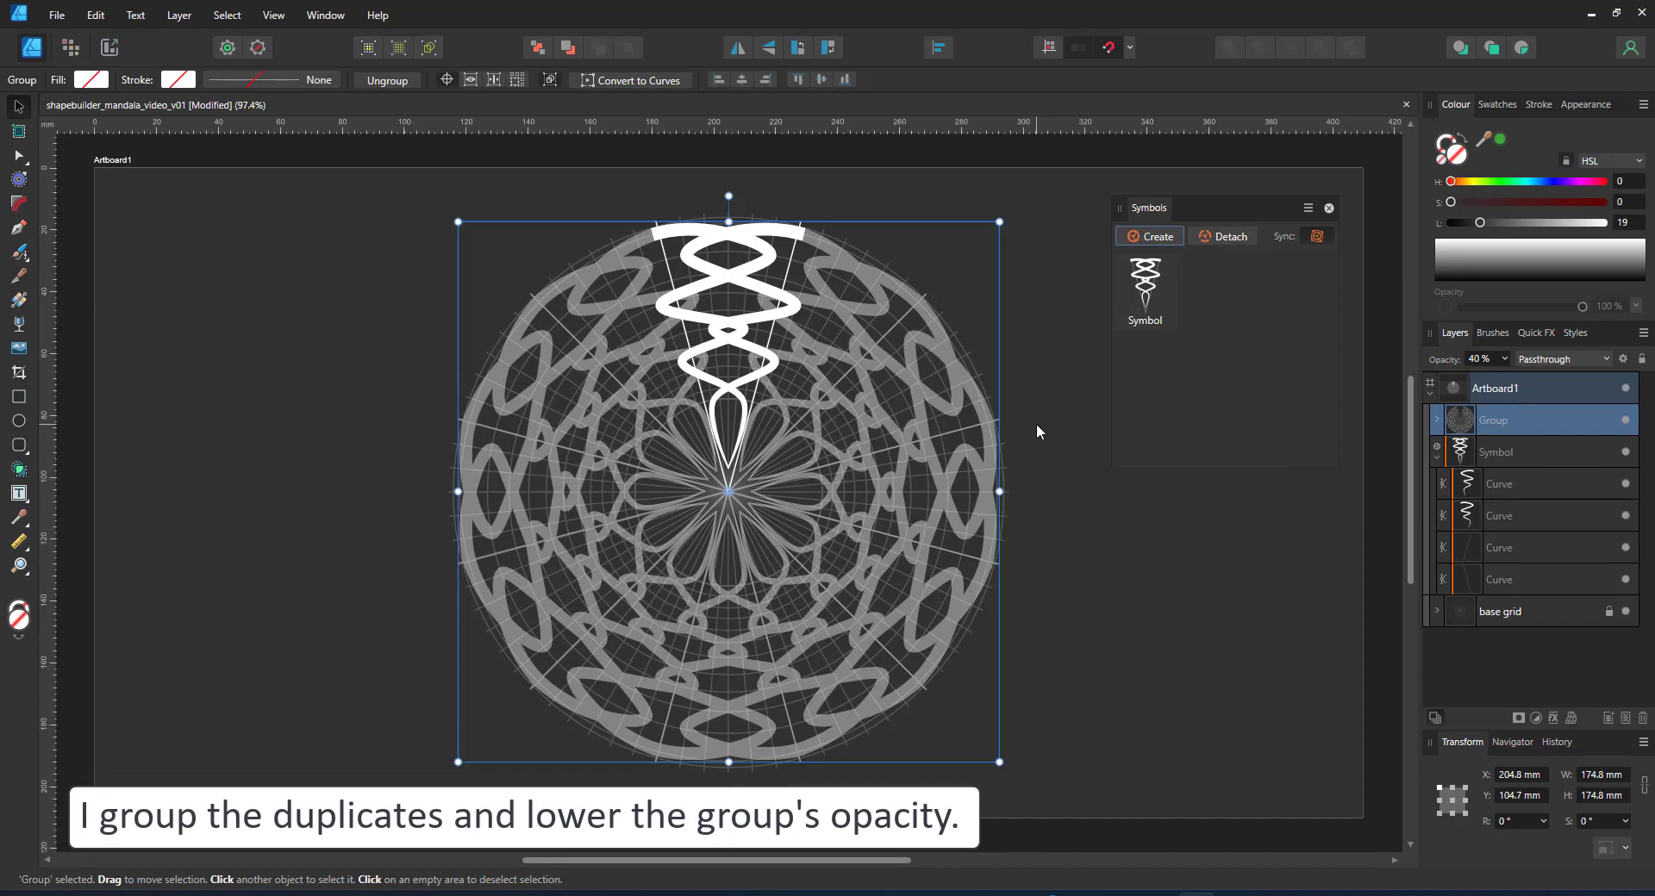
- Add a node on each side of the original slice's innermost loop and pull both sides inward
scroll(733, 401, "up", 6)
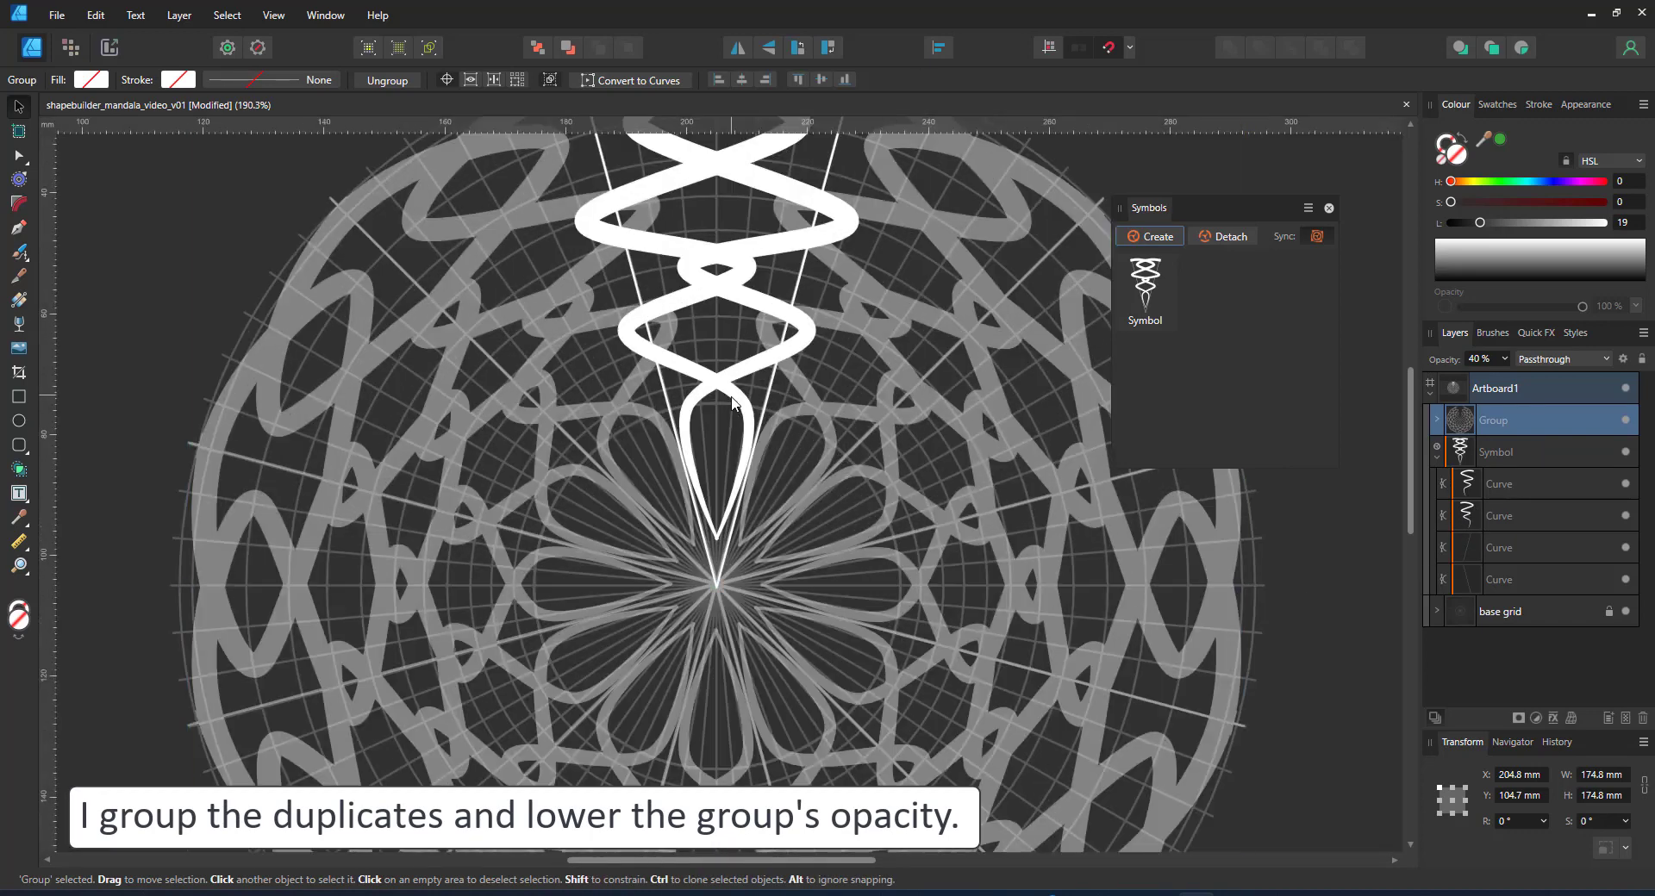
key("a")
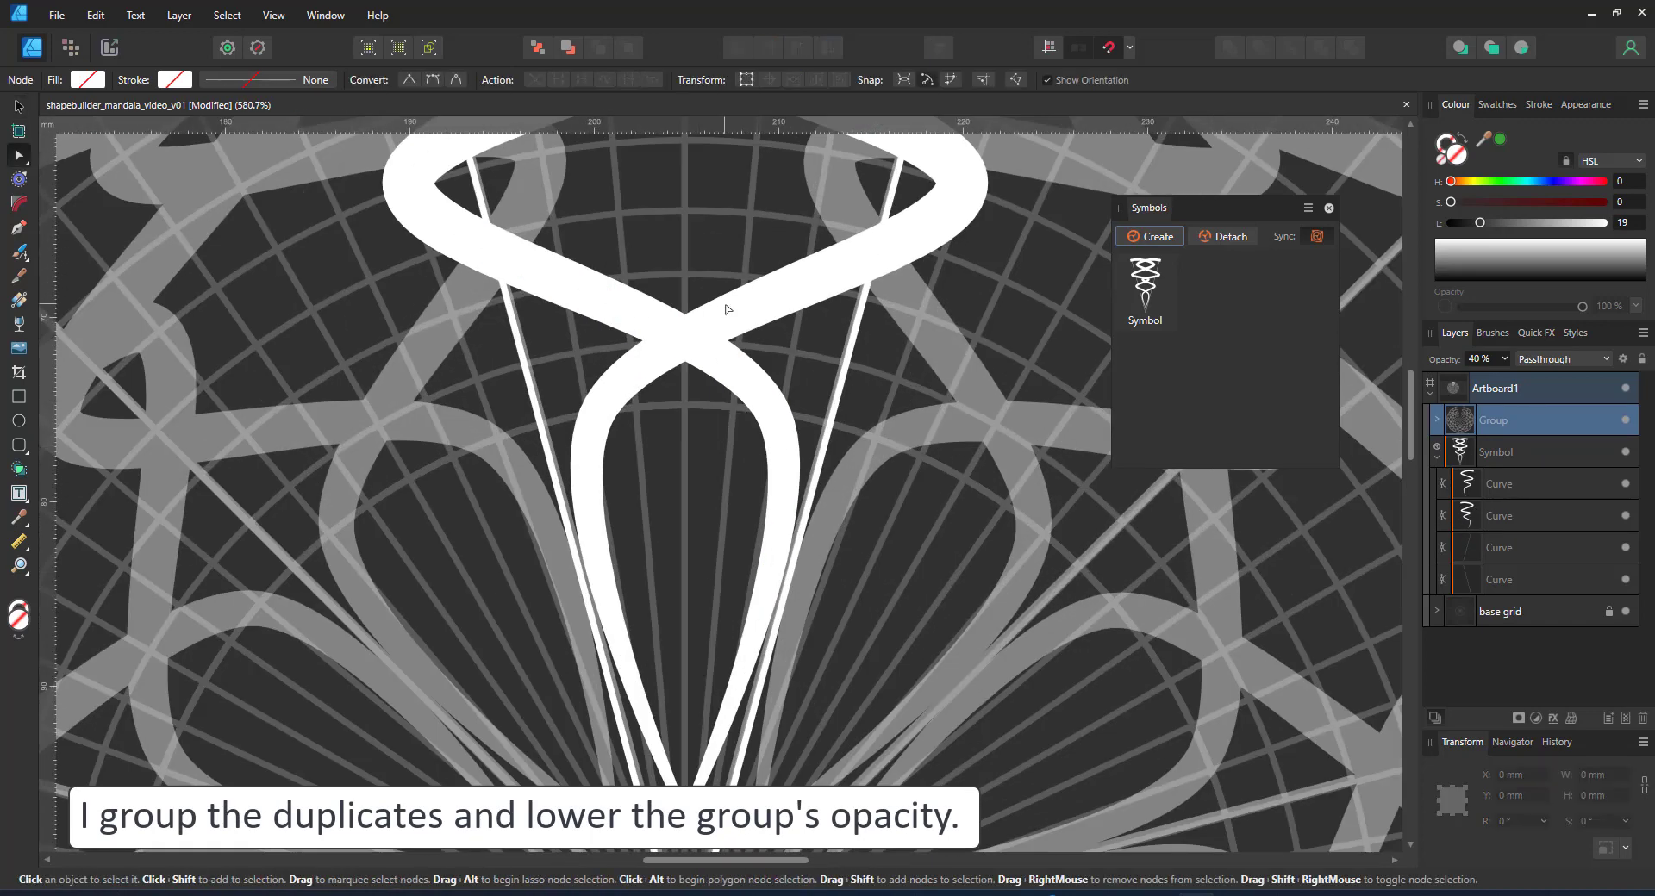
left_click(591, 509)
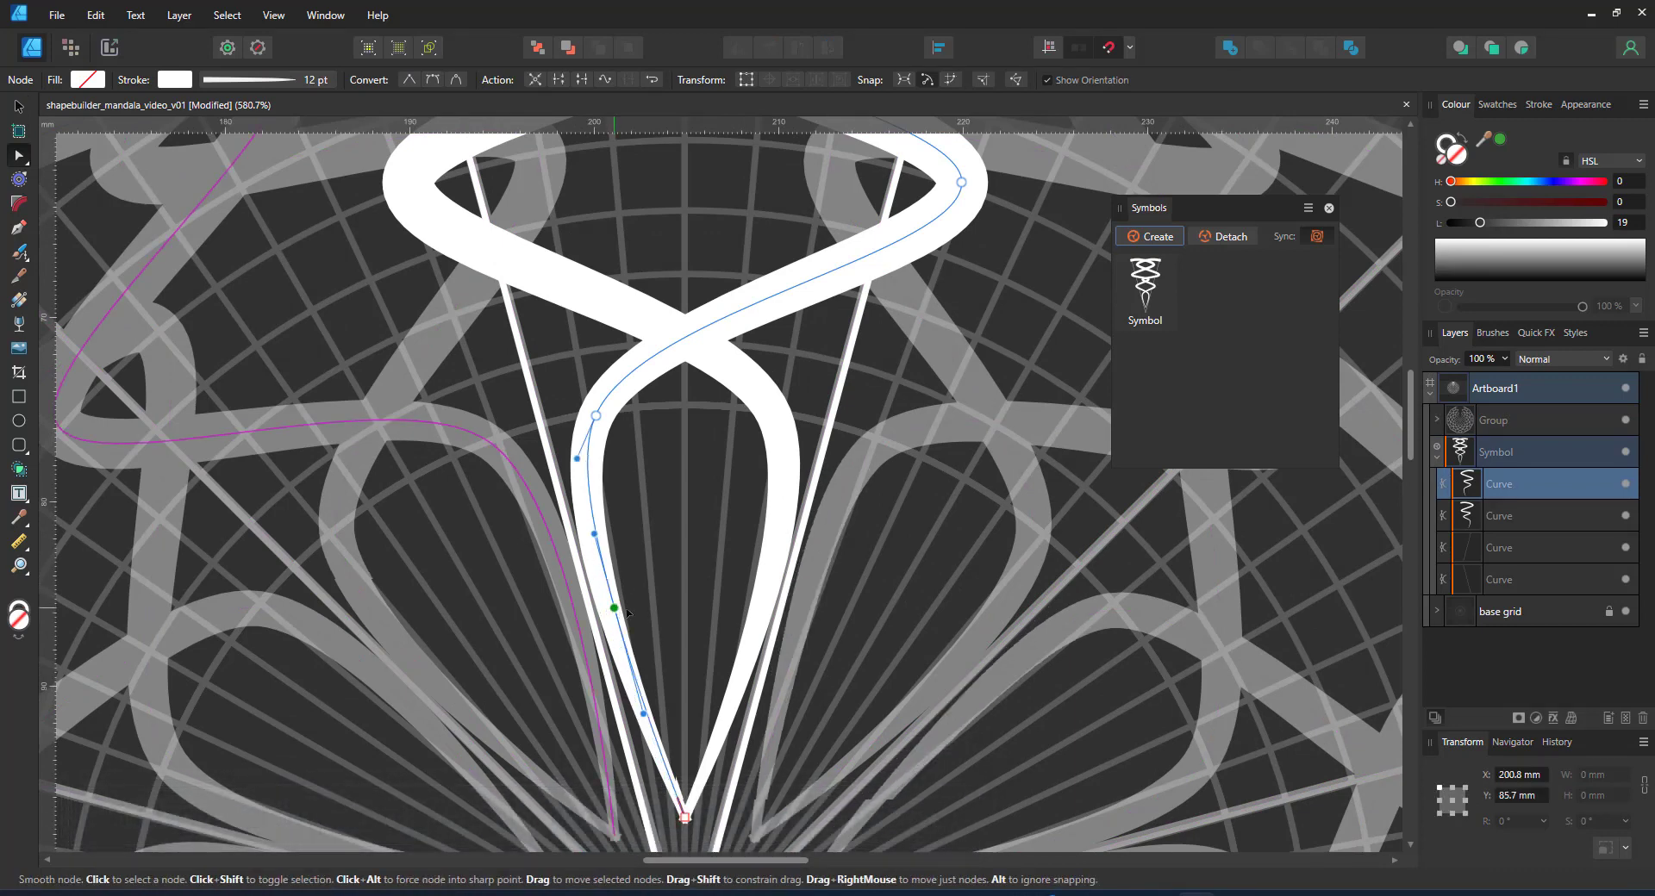
left_click(762, 607)
left_click_drag(762, 607, 715, 567)
left_click(593, 482)
left_click_drag(598, 419, 593, 415)
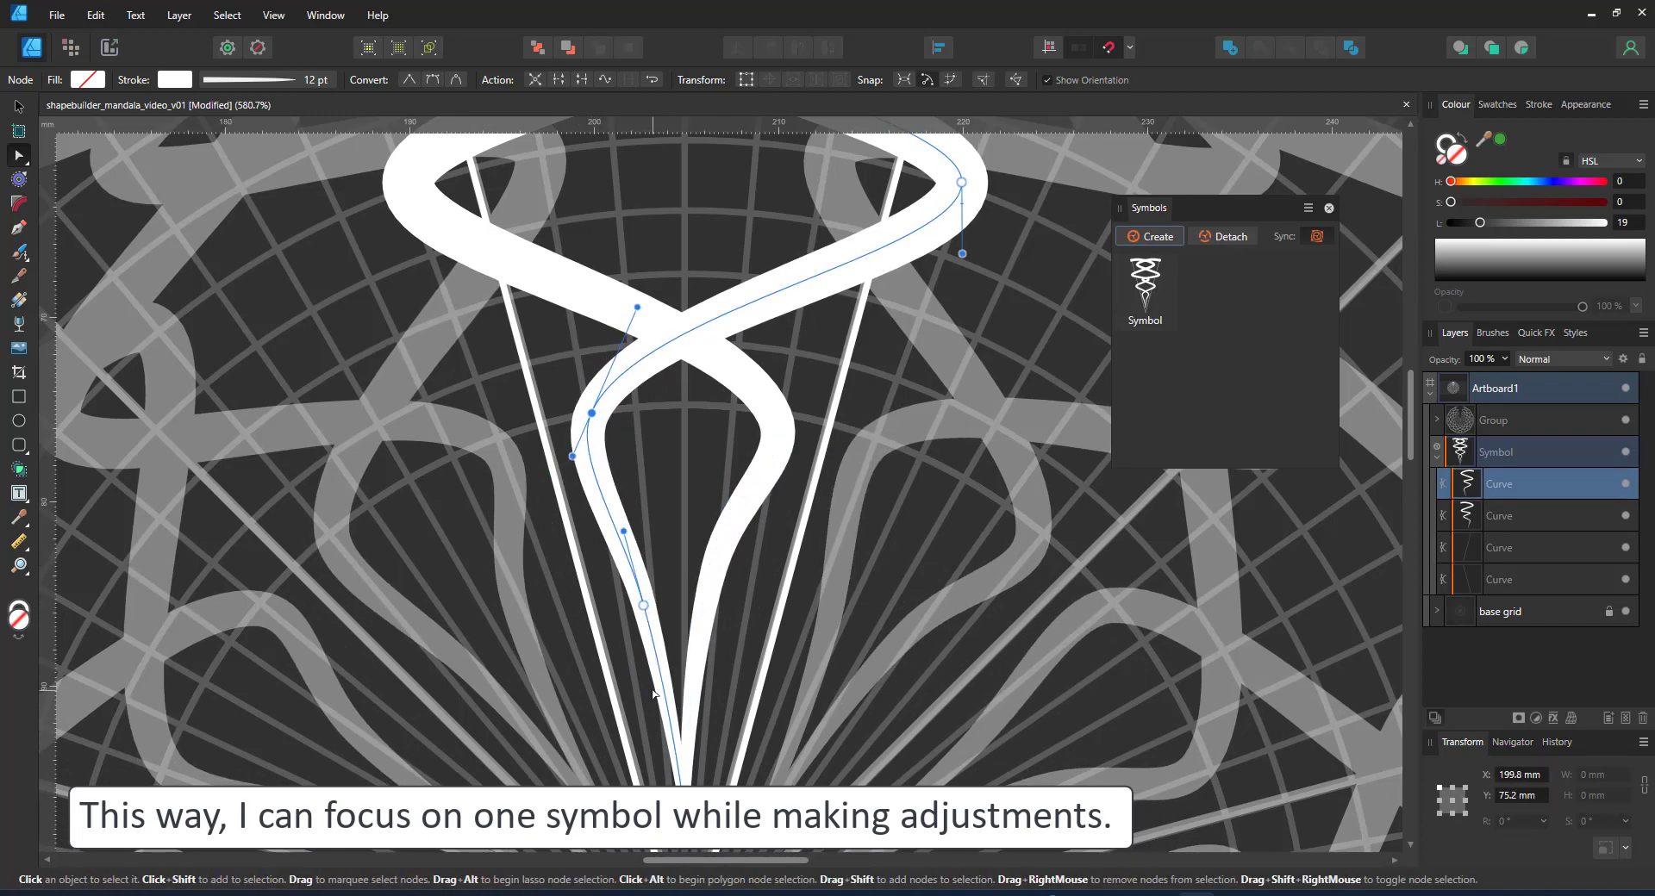
- Bend the inner ends of both branches so they cross and form a small loop near the centre
left_click_drag(645, 606, 660, 597)
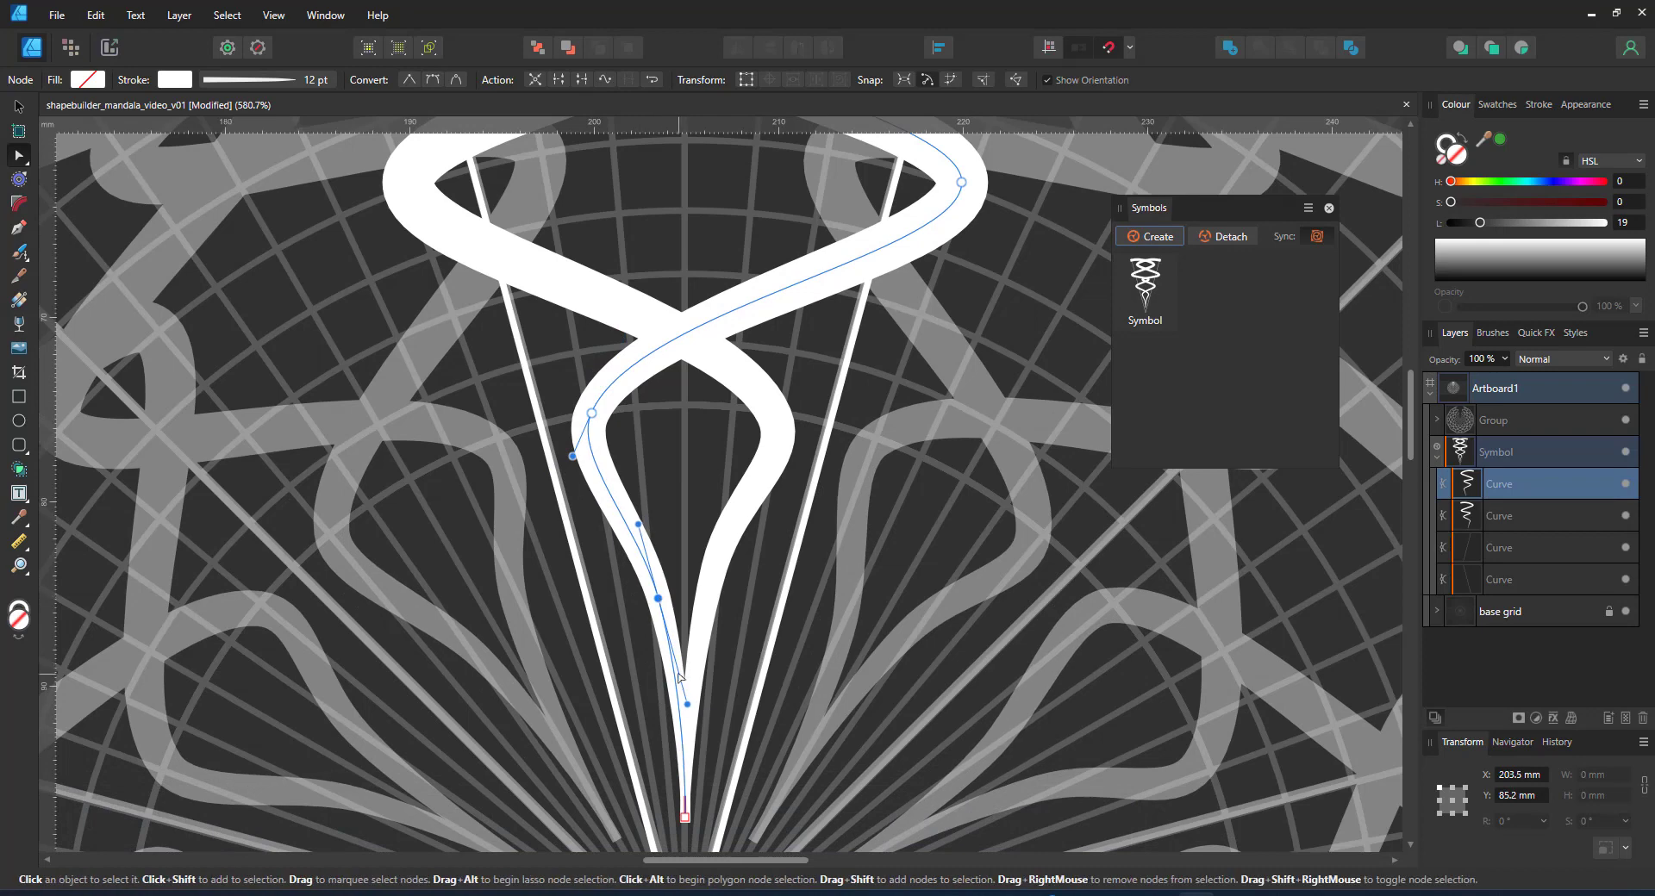
left_click_drag(674, 675, 647, 678)
mouse_move(654, 735)
left_mouse_down()
mouse_move(684, 732)
mouse_move(664, 734)
left_mouse_up()
left_click(711, 603)
left_click(704, 612)
left_click_drag(684, 676, 708, 677)
left_click_drag(688, 819, 685, 841)
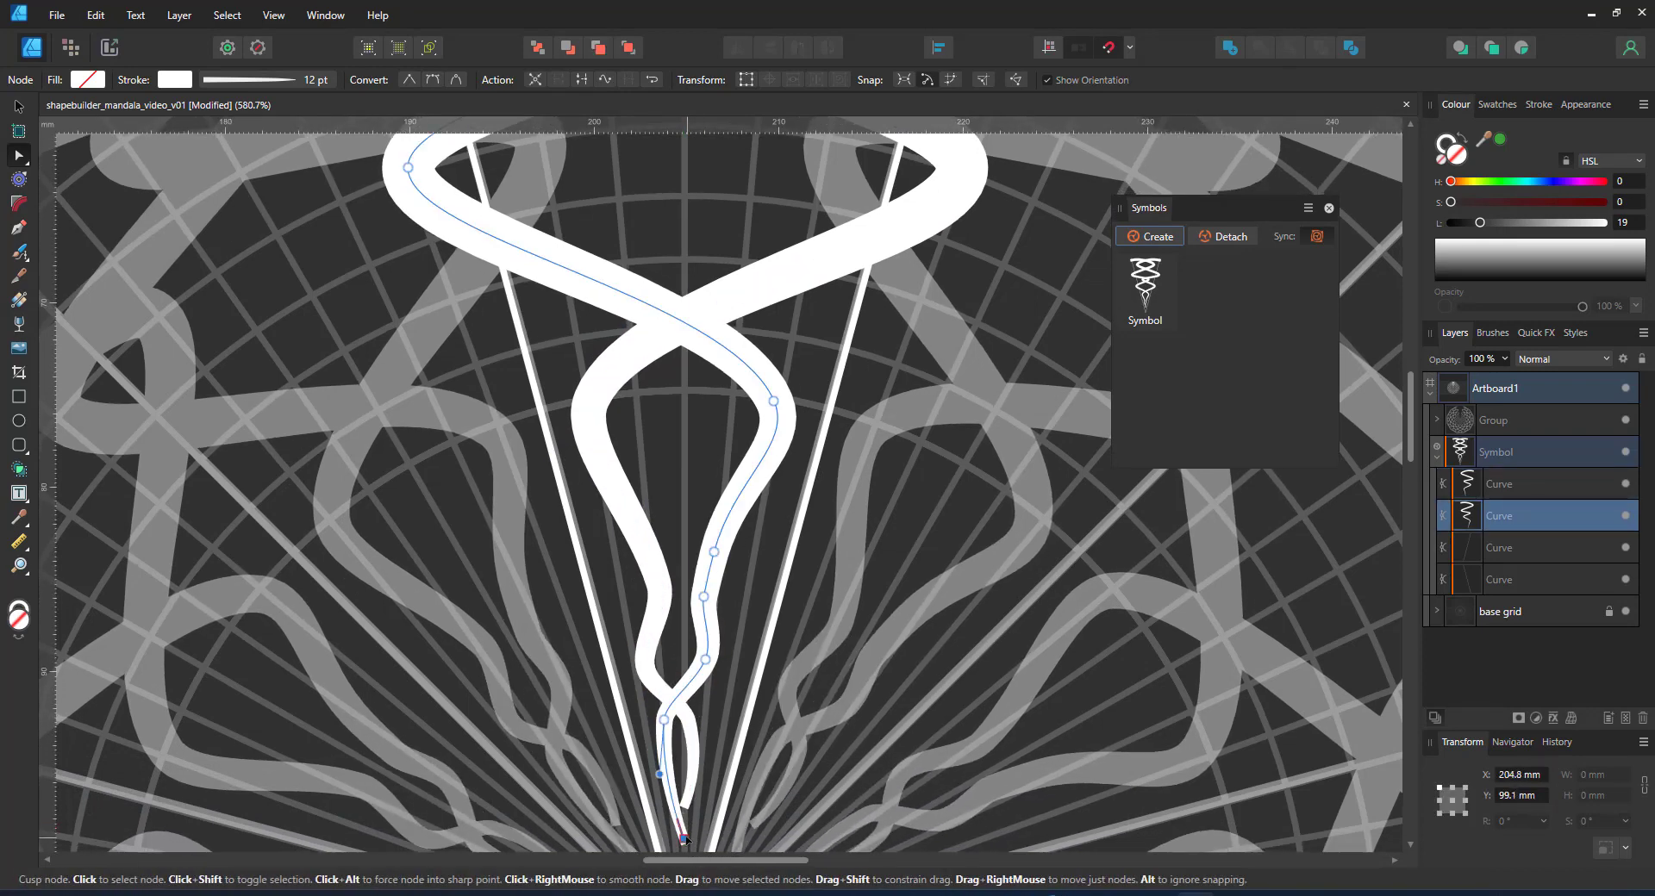
- Shift the lower left bend of the branch from the outer left end inward and round it with longer handles
scroll(694, 772, "up", 5)
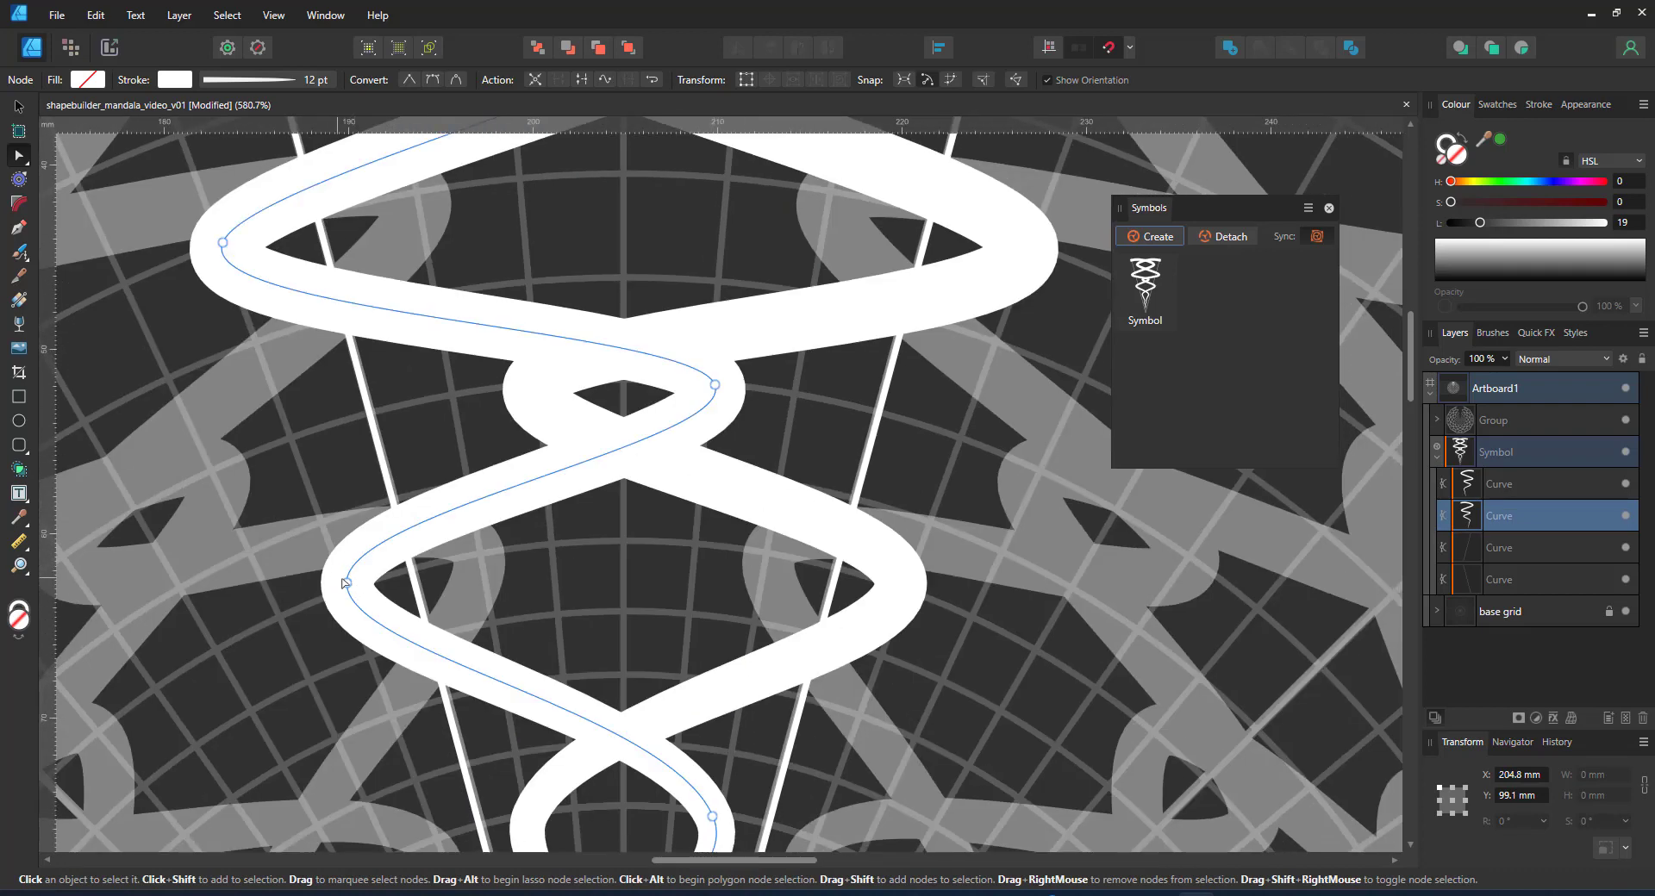
key("ctrl+z")
left_click_drag(347, 585, 373, 610)
left_click_drag(374, 545, 299, 414)
left_click_drag(399, 681, 430, 707)
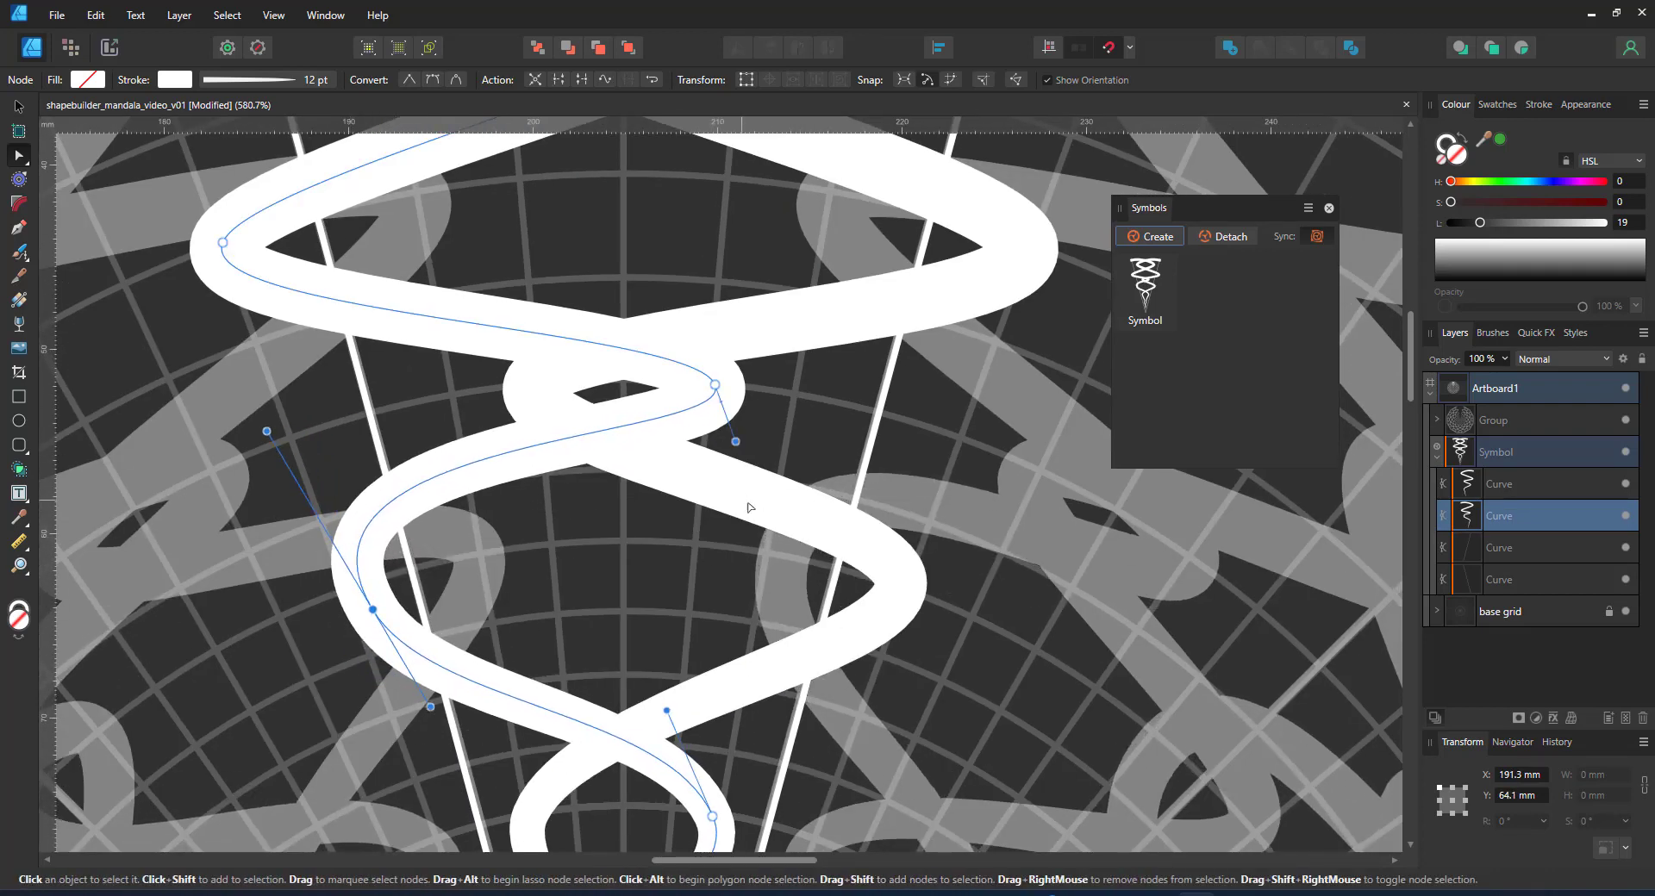
- Shift the lower right bend of the branch from the outer right end inward and down and lengthen its handles
left_click(762, 511)
left_click(900, 583)
left_click_drag(899, 519, 973, 428)
left_click_drag(900, 583, 831, 655)
left_click_drag(732, 535, 760, 625)
- Reshape the small middle crossing by moving both branches' bend nodes toward the slice axis and re-angling their handles
left_click_drag(558, 475, 579, 412)
left_click_drag(558, 467, 506, 545)
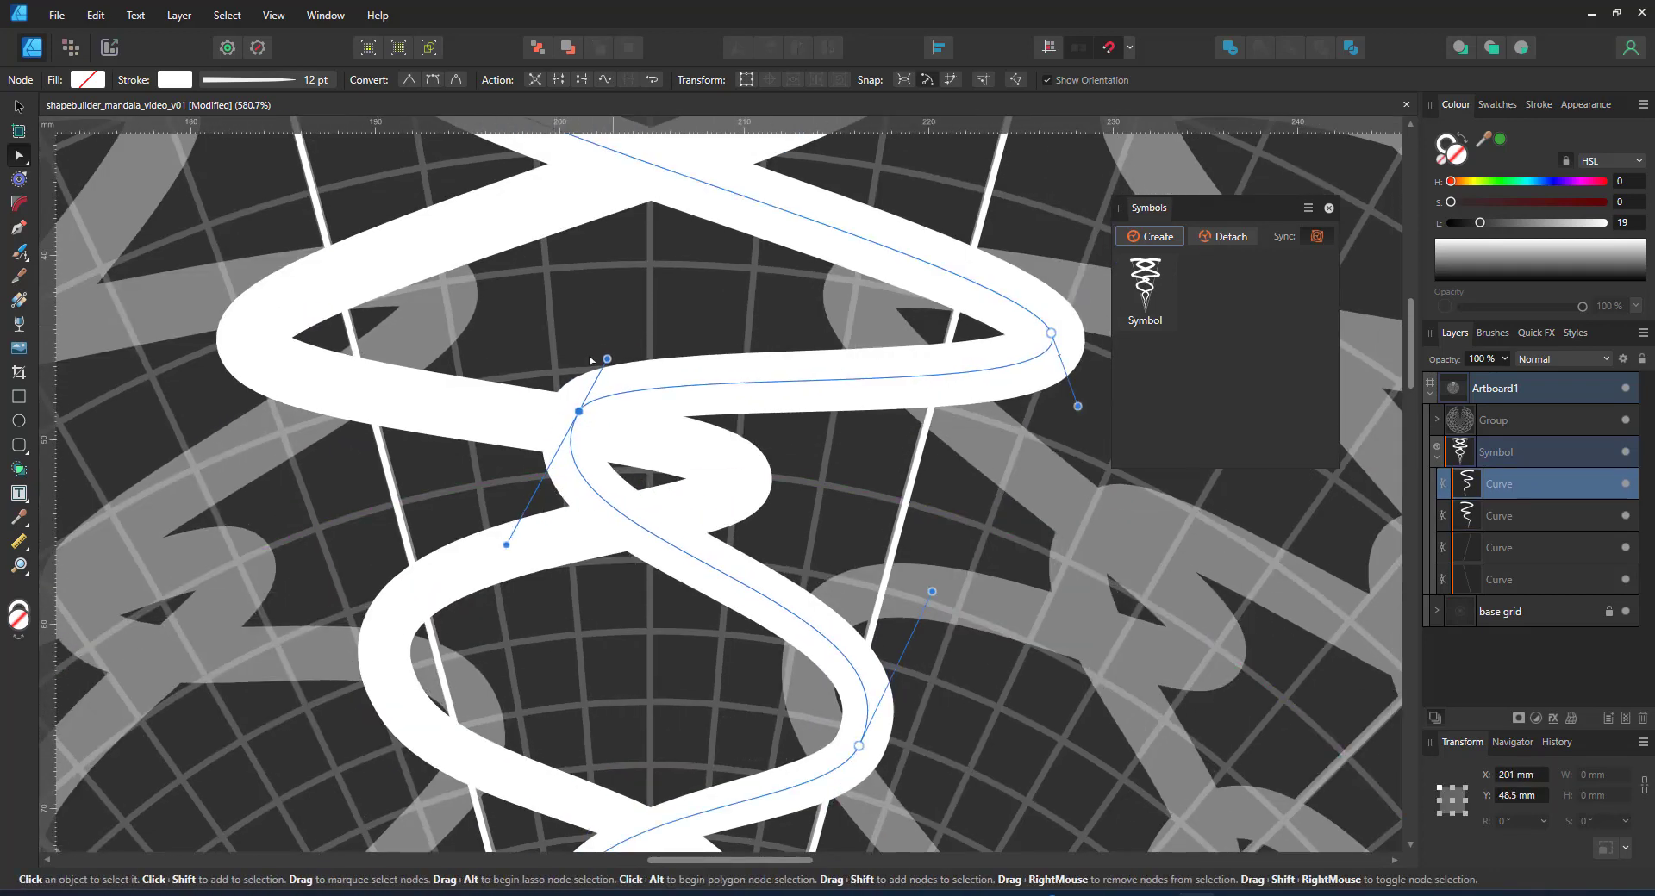
left_click_drag(607, 358, 650, 265)
mouse_move(578, 411)
left_mouse_down()
mouse_move(617, 395)
mouse_move(601, 402)
left_mouse_up()
left_click(750, 485)
left_click(743, 475)
left_click_drag(764, 532, 720, 553)
left_click_drag(743, 475, 682, 468)
left_click_drag(726, 474, 744, 612)
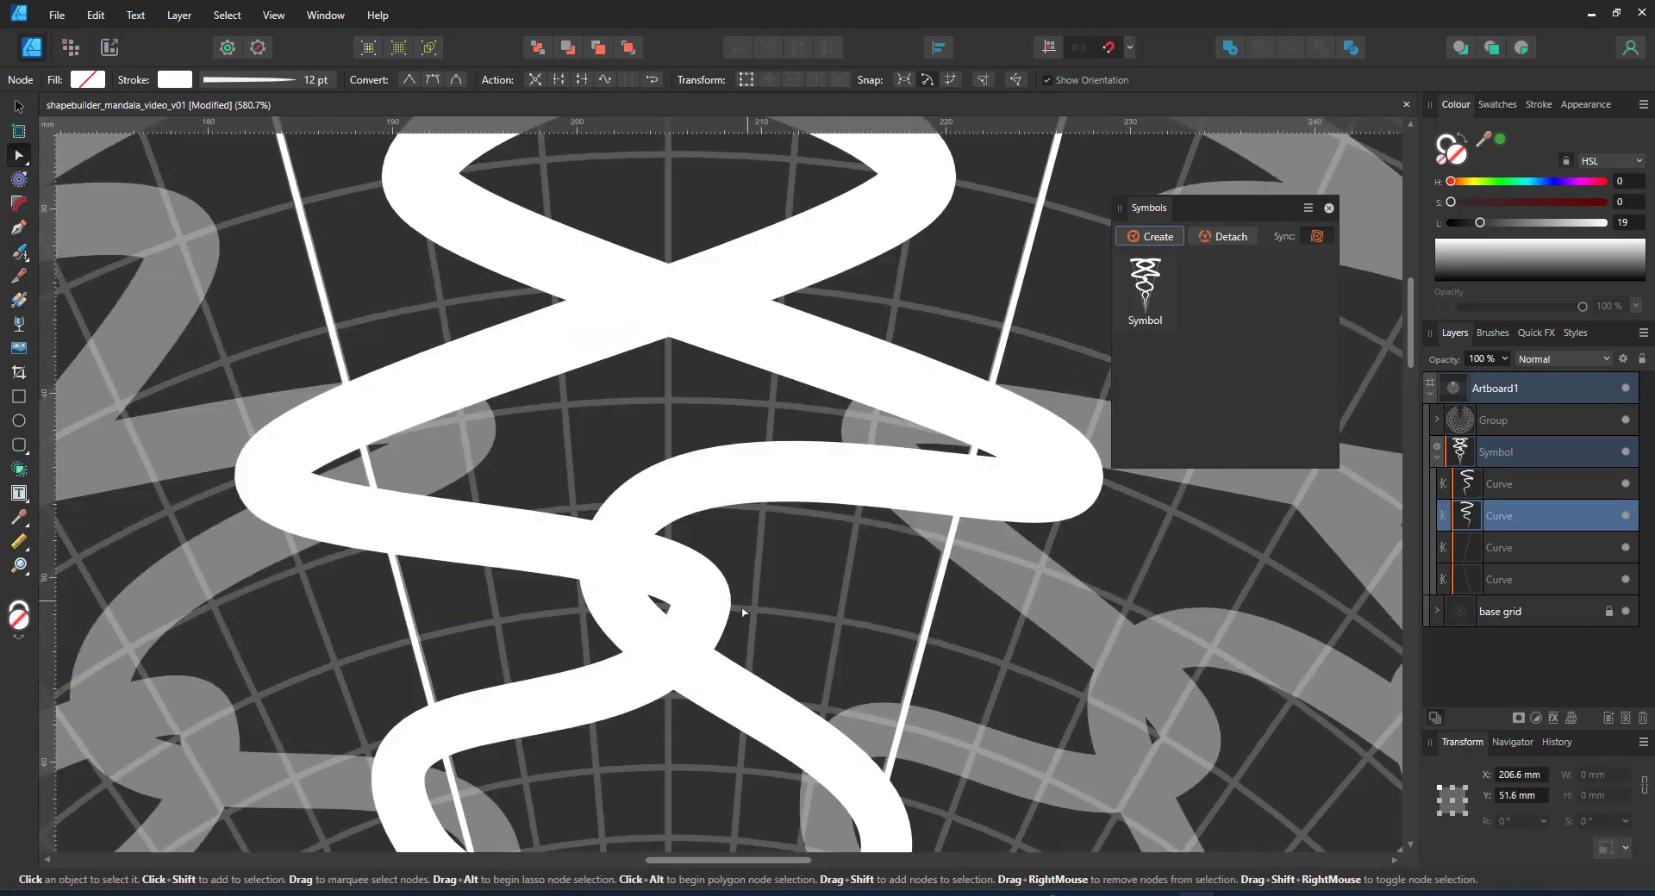
- Move the upper right and large left bends of the branch from the outer left end inward and re-angle their handles
scroll(728, 625, "down", 3)
left_click_drag(403, 462, 513, 571)
left_click_drag(470, 515, 398, 437)
left_click_drag(819, 400, 609, 399)
left_click_drag(608, 362, 636, 388)
- Move the upper left bend of the branch from the outer right end toward the axis and stretch its handles vertically
left_click(679, 471)
left_click(564, 400)
left_click_drag(562, 434, 552, 507)
left_click_drag(567, 376, 573, 334)
left_click_drag(565, 400, 585, 400)
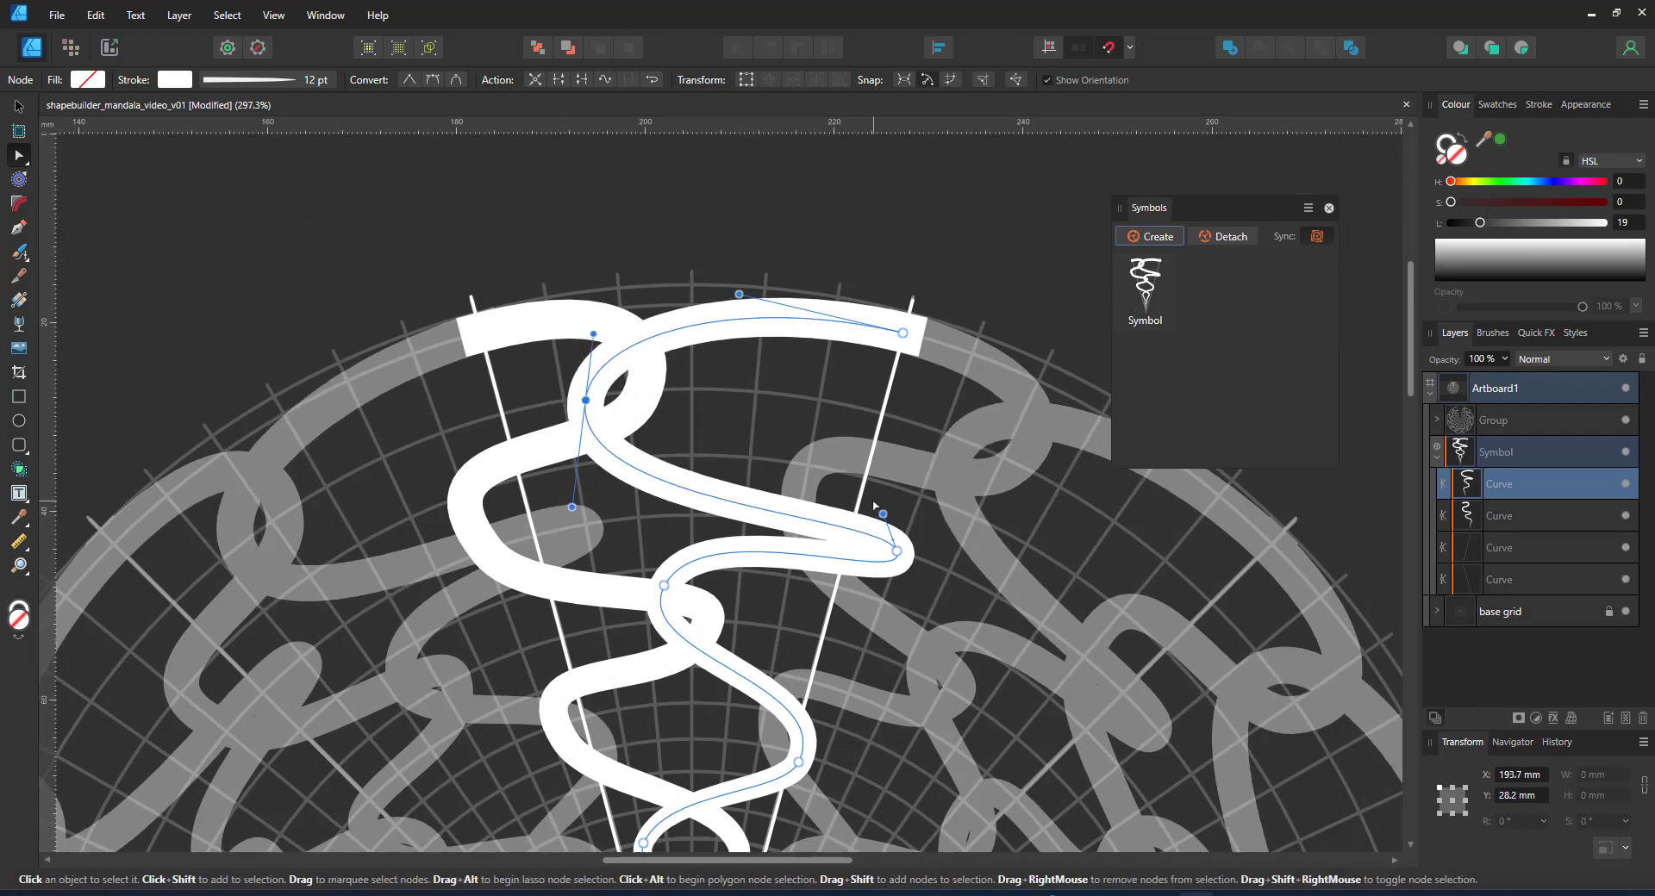
- Add a node to the large right bend of the branch from the outer right end and reshape it into a wide rounded loop
left_click_drag(883, 515, 1012, 255)
left_click_drag(896, 552, 820, 549)
left_click_drag(931, 255, 1030, 248)
left_click(876, 420)
left_click_drag(846, 347, 825, 380)
left_click_drag(577, 483, 613, 538)
left_click(821, 549)
left_click_drag(865, 485, 935, 532)
left_click_drag(821, 549, 816, 534)
- Smooth the large left bend of the branch from the outer left end by adjusting its handle and nudging its node inward
left_click(519, 460)
left_click_drag(399, 437, 452, 463)
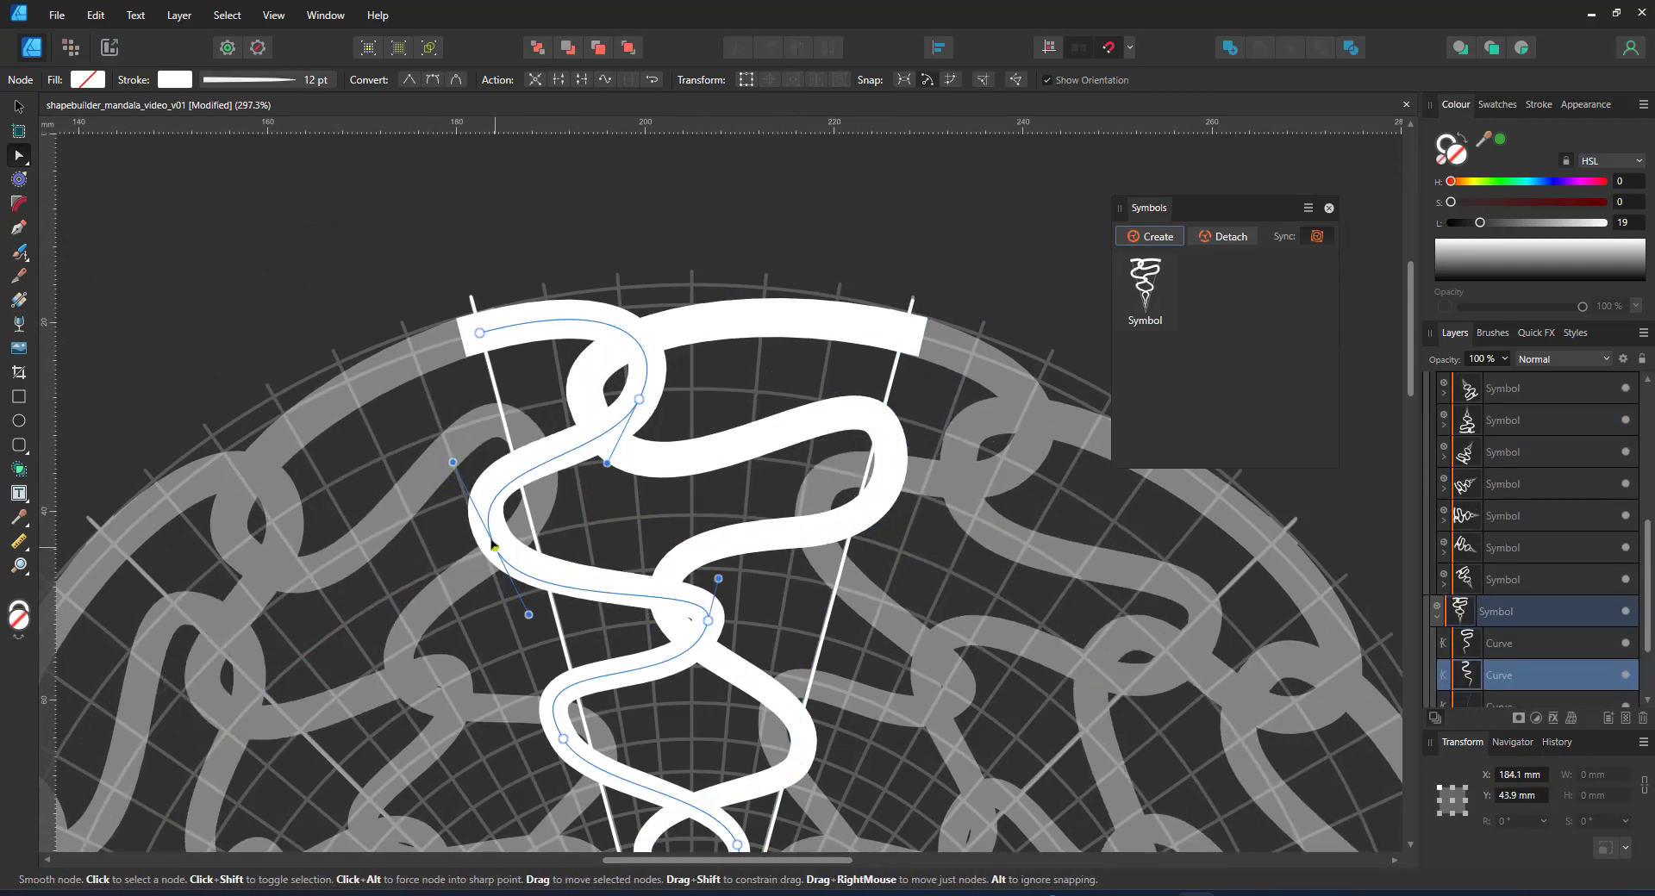
left_click_drag(494, 547, 503, 547)
- Round the small left bend of the branch from the outer right end and pull the lower node of its large loop inward
left_click(671, 595)
left_click_drag(674, 620, 663, 583)
left_click_drag(655, 541, 676, 495)
left_click_drag(664, 584, 655, 585)
left_click_drag(816, 534, 786, 546)
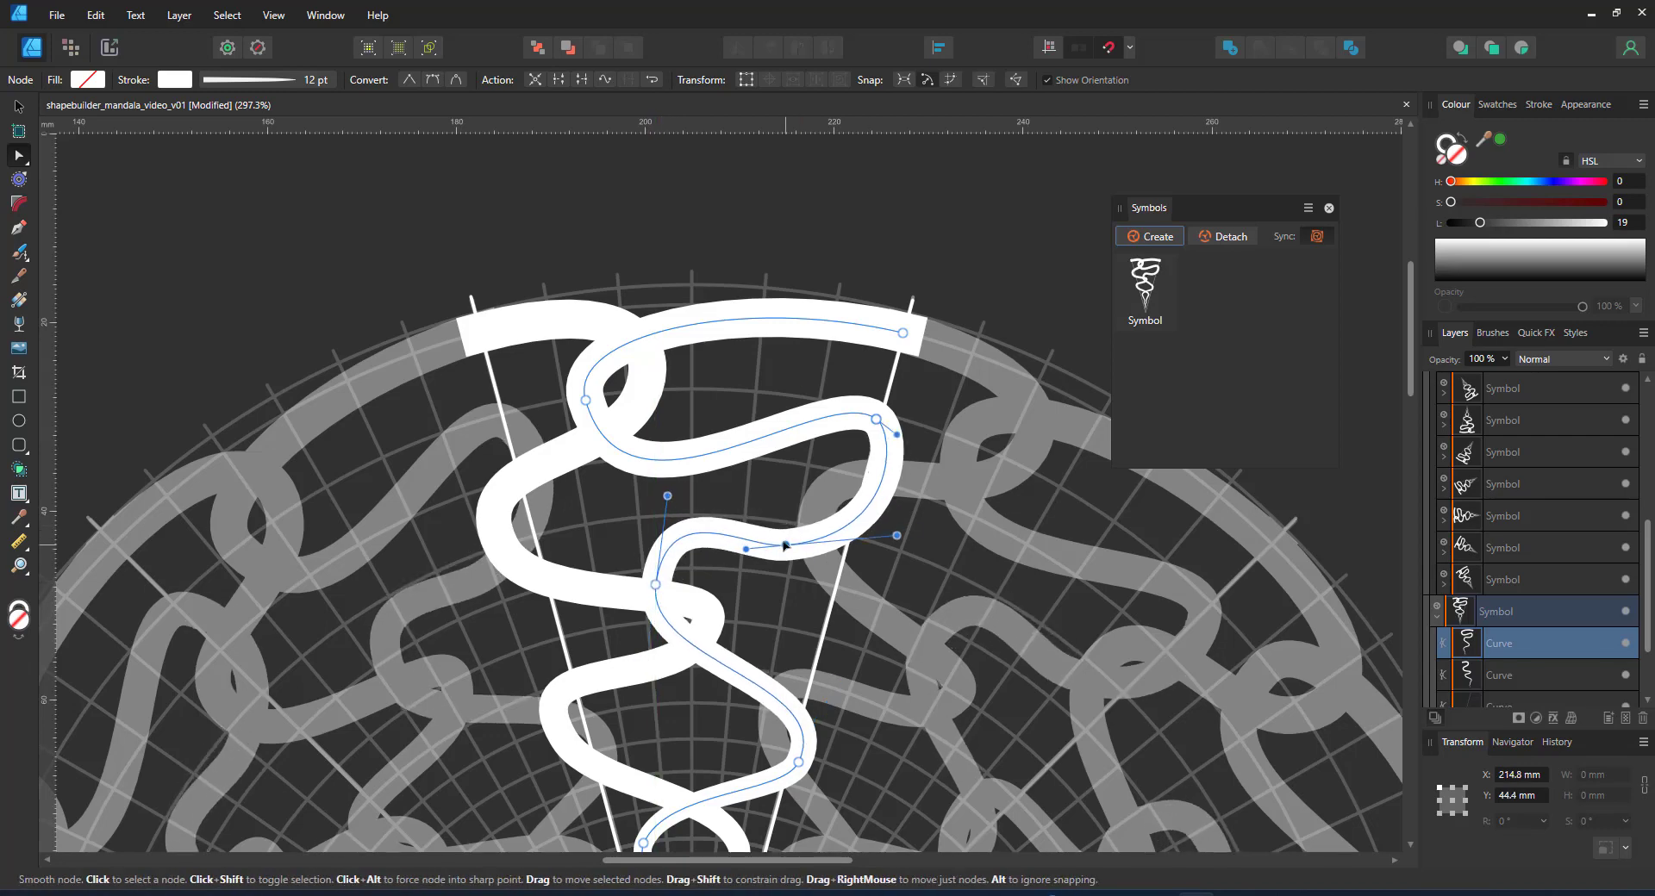
- Reposition the lower left bend of the branch from the outer left end and raise the next node's handle to arch the segment
left_click(565, 746)
left_click_drag(569, 752, 559, 743)
scroll(758, 656, "down", 2)
left_click_drag(725, 602, 731, 502)
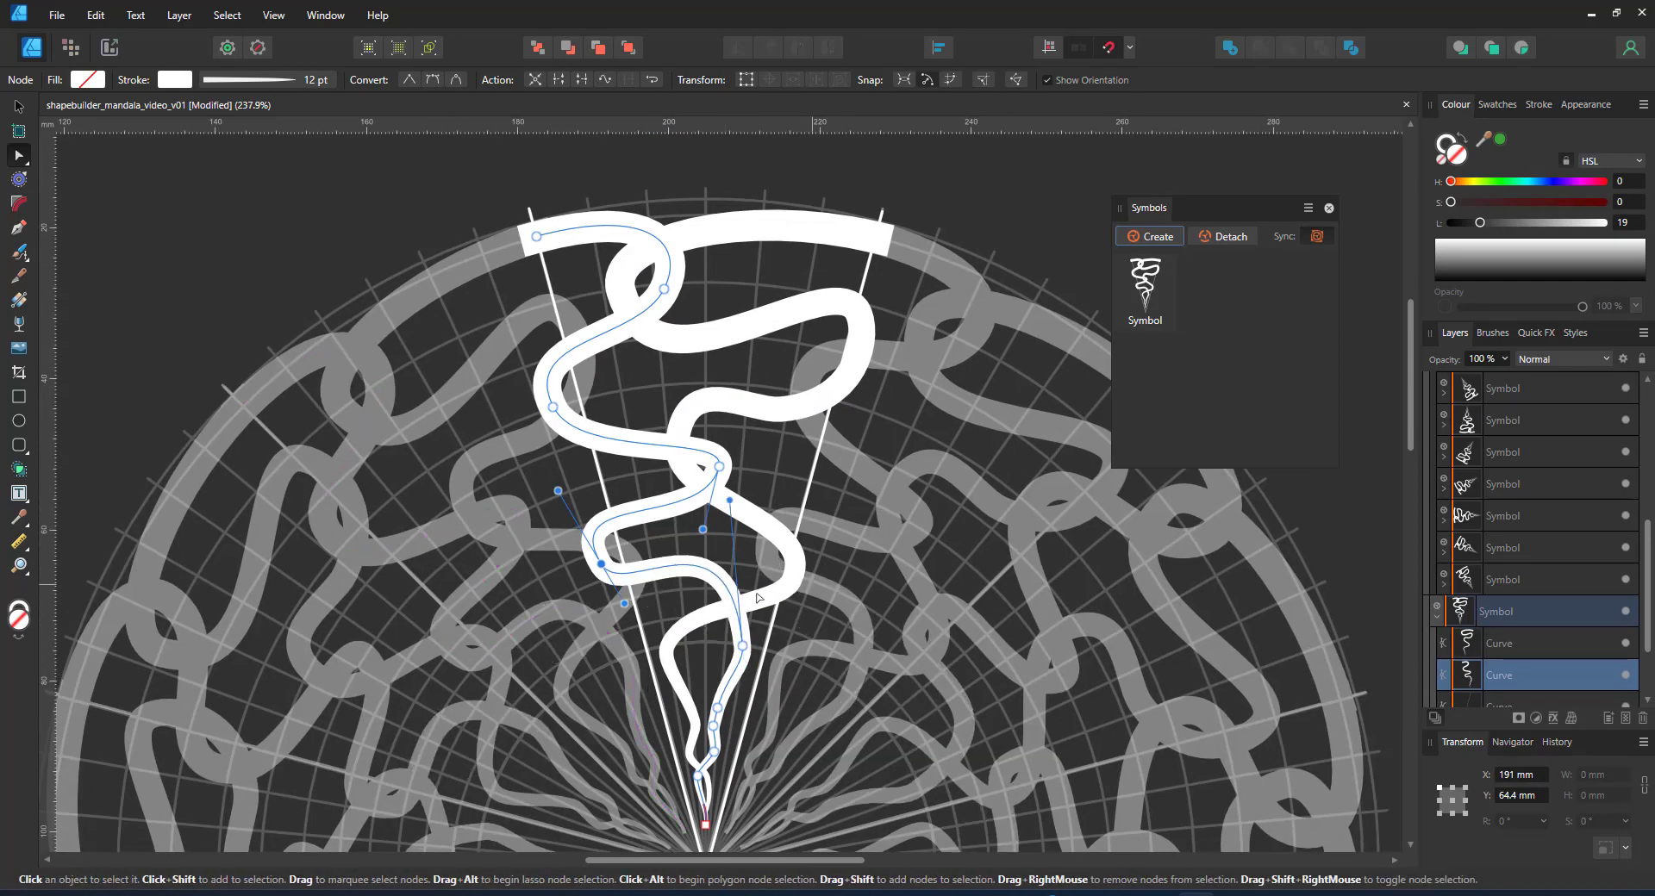
- Delete a surplus node from that branch's inner stretch, and move the neighbouring node and handles to smooth the run toward the centre
scroll(671, 602, "up", 3)
left_click(762, 809)
key("Delete")
left_click_drag(810, 687, 768, 659)
left_click_drag(742, 375, 779, 403)
left_click_drag(768, 748, 765, 696)
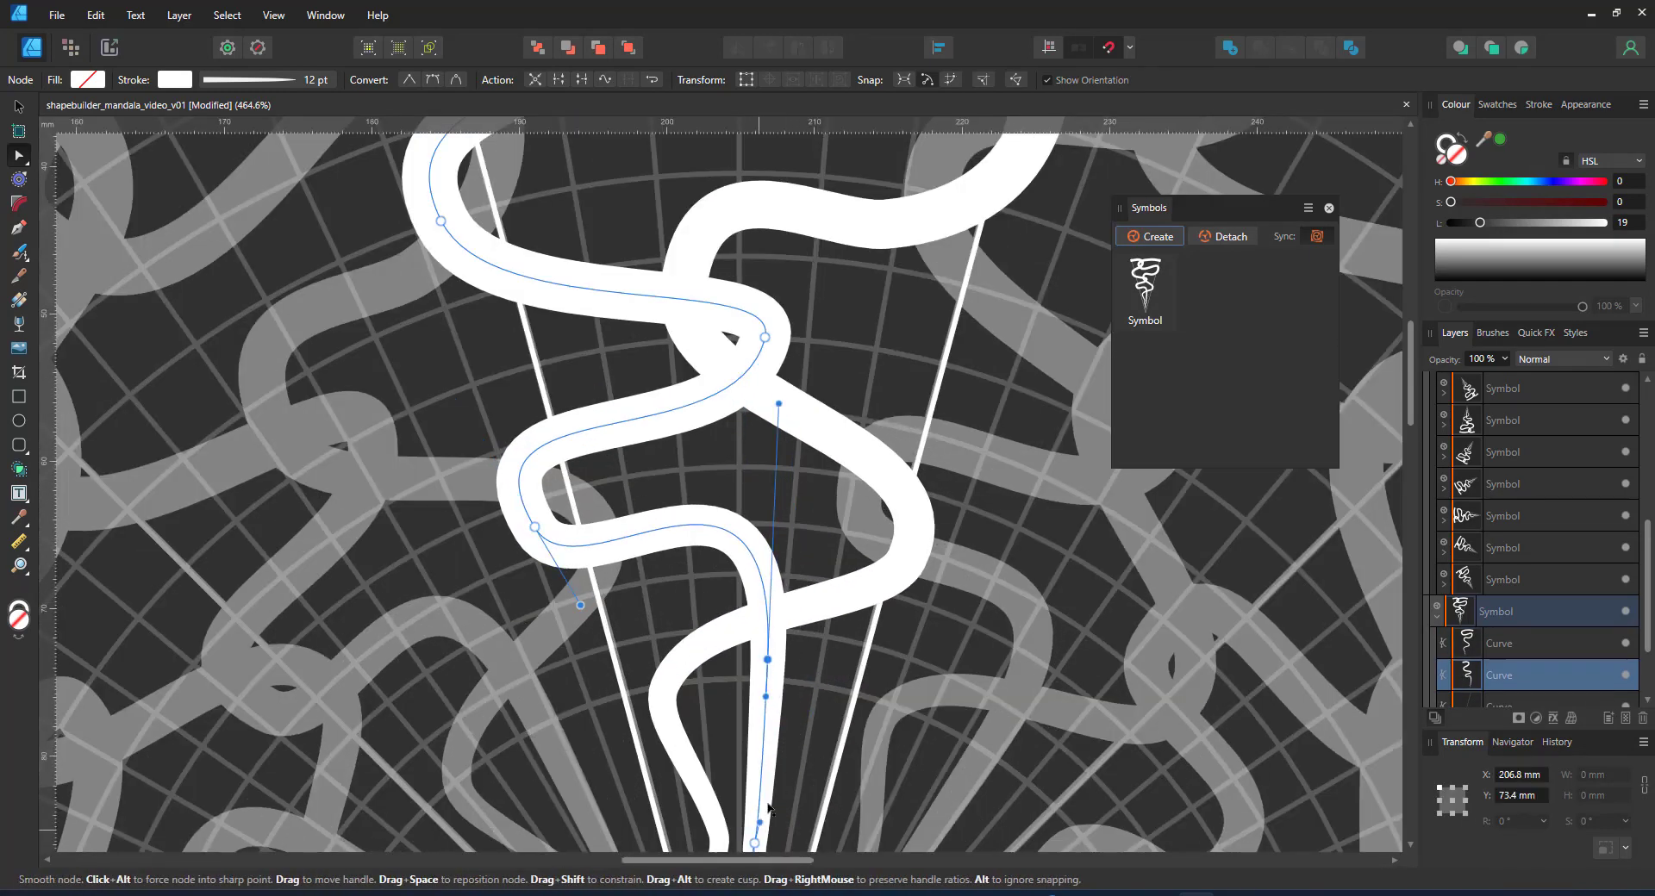
left_click_drag(767, 810, 731, 340)
left_click_drag(729, 226, 716, 284)
- Hide the two straight slice-edge lines inside the symbol
key("ctrl+0")
left_click(1077, 535)
scroll(1552, 604, "down", 3)
left_click(1625, 612)
left_click(1626, 643)
- Lower the base grid's opacity and restore the group of duplicated symbols to full opacity
left_click(1517, 676)
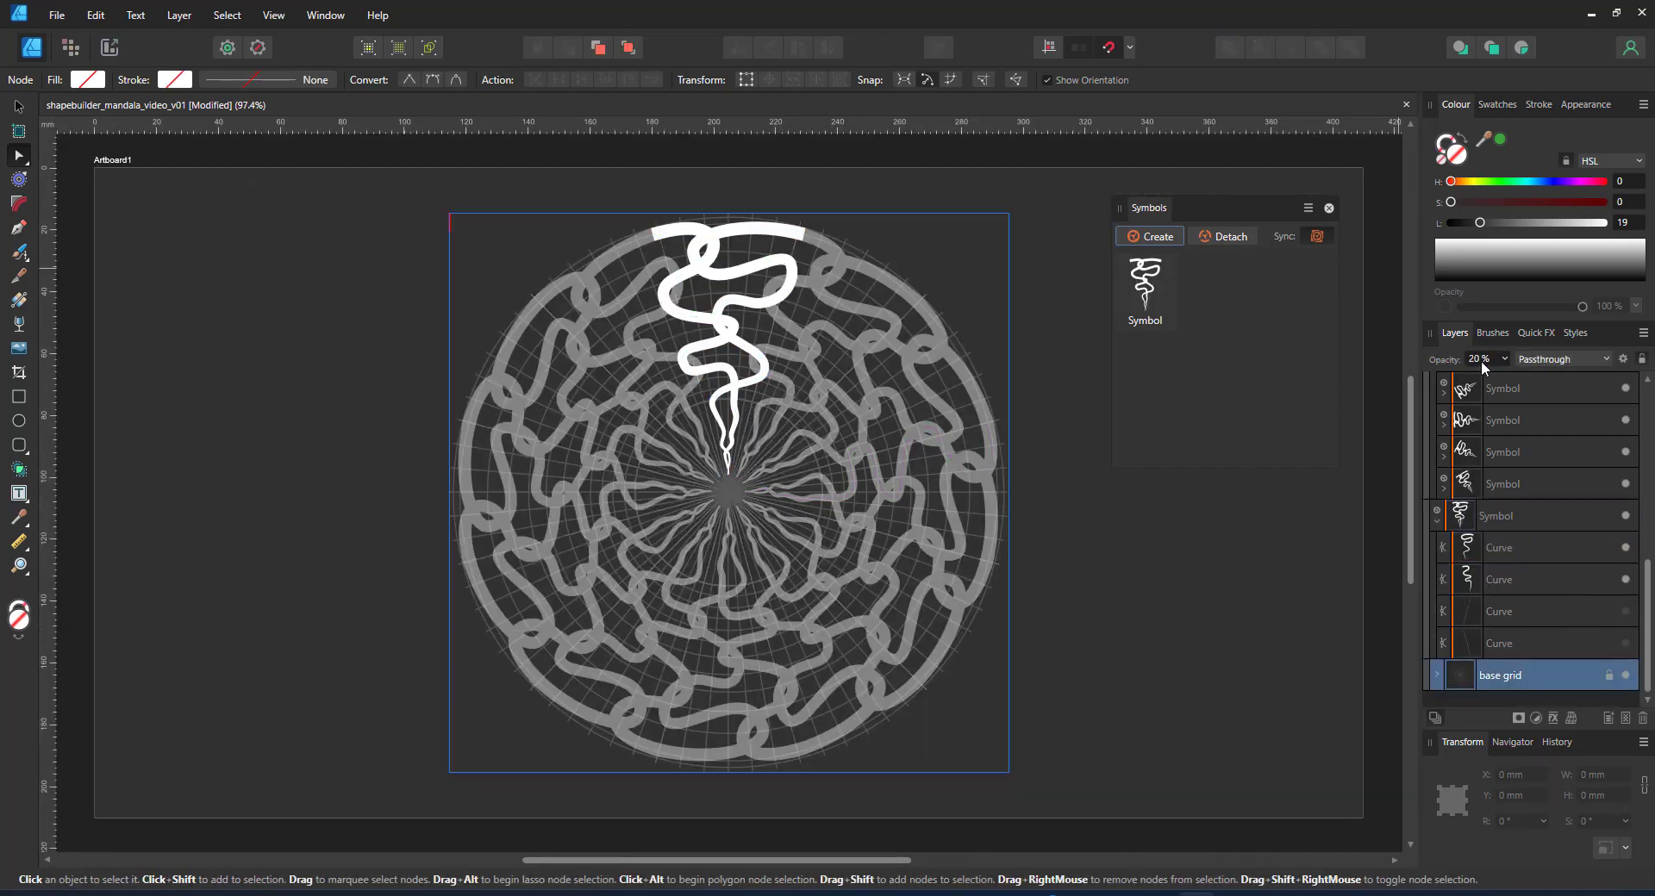
left_click(1481, 359)
scroll(1488, 561, "up", 10)
left_click(1509, 420)
left_click(1481, 359)
- Duplicate both branch curves inside the original symbol
scroll(1531, 536, "down", 10)
left_click(1501, 549)
left_click(1502, 580, "shift")
key("ctrl+j")
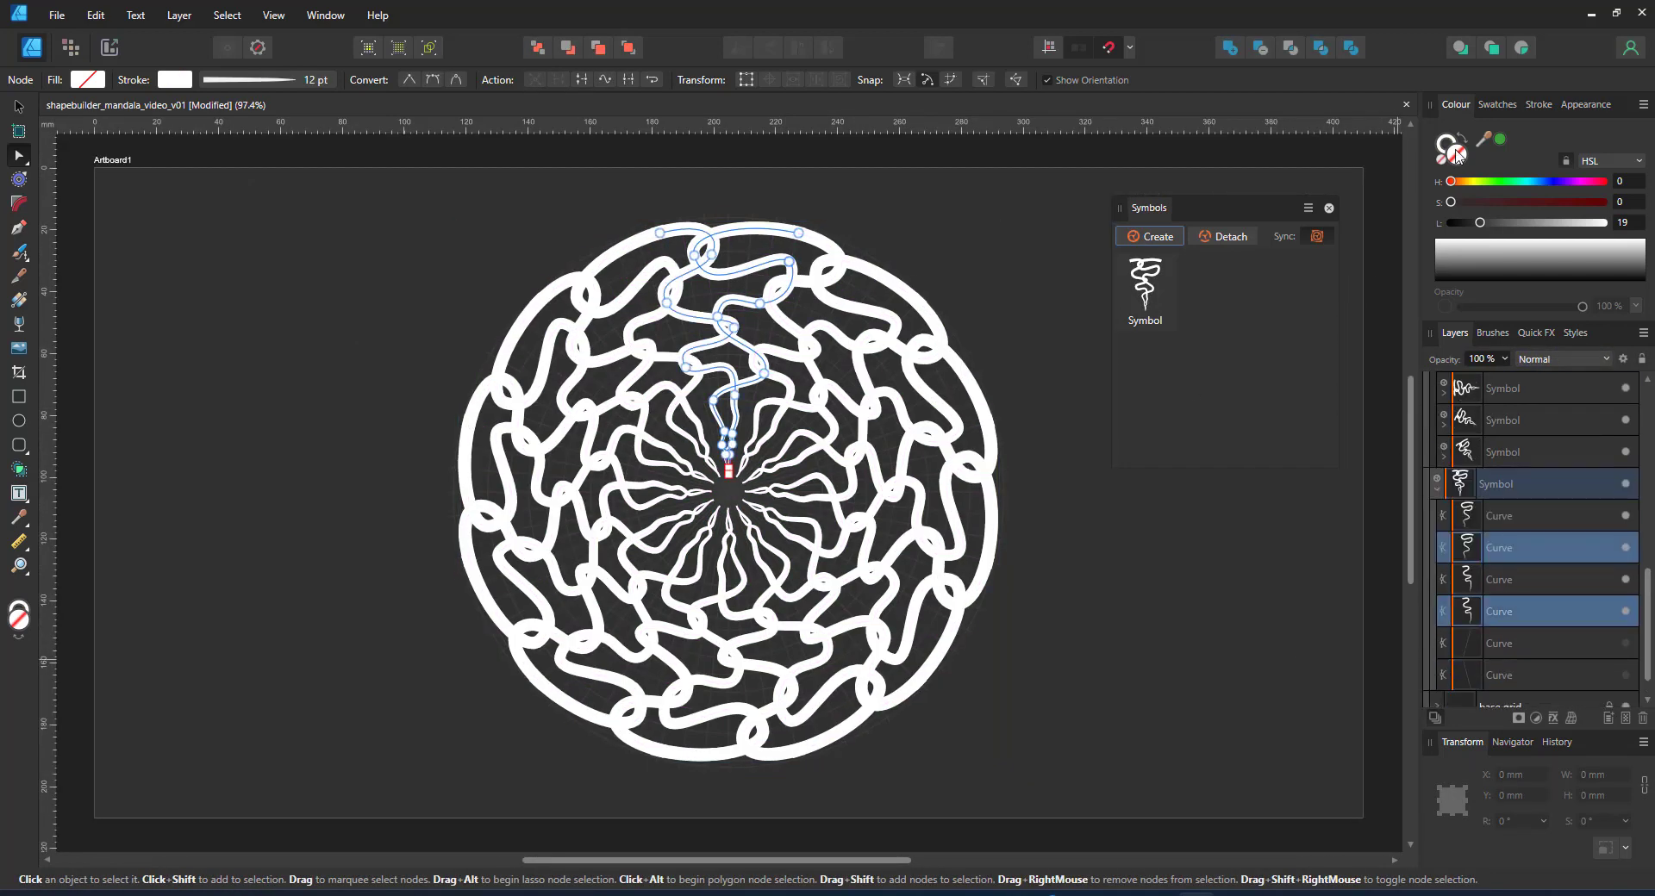
- Turn the lower copy of each branch into an outline with a black stroke 18 pt wide
left_click(1446, 144)
left_click(1449, 223)
left_click(250, 81)
left_click(335, 141)
type("18")
key("Return")
- Move the small middle right bend inward on both the white and black curves of the branch from the outer left end
scroll(734, 272, "up", 3)
scroll(619, 296, "down", 2)
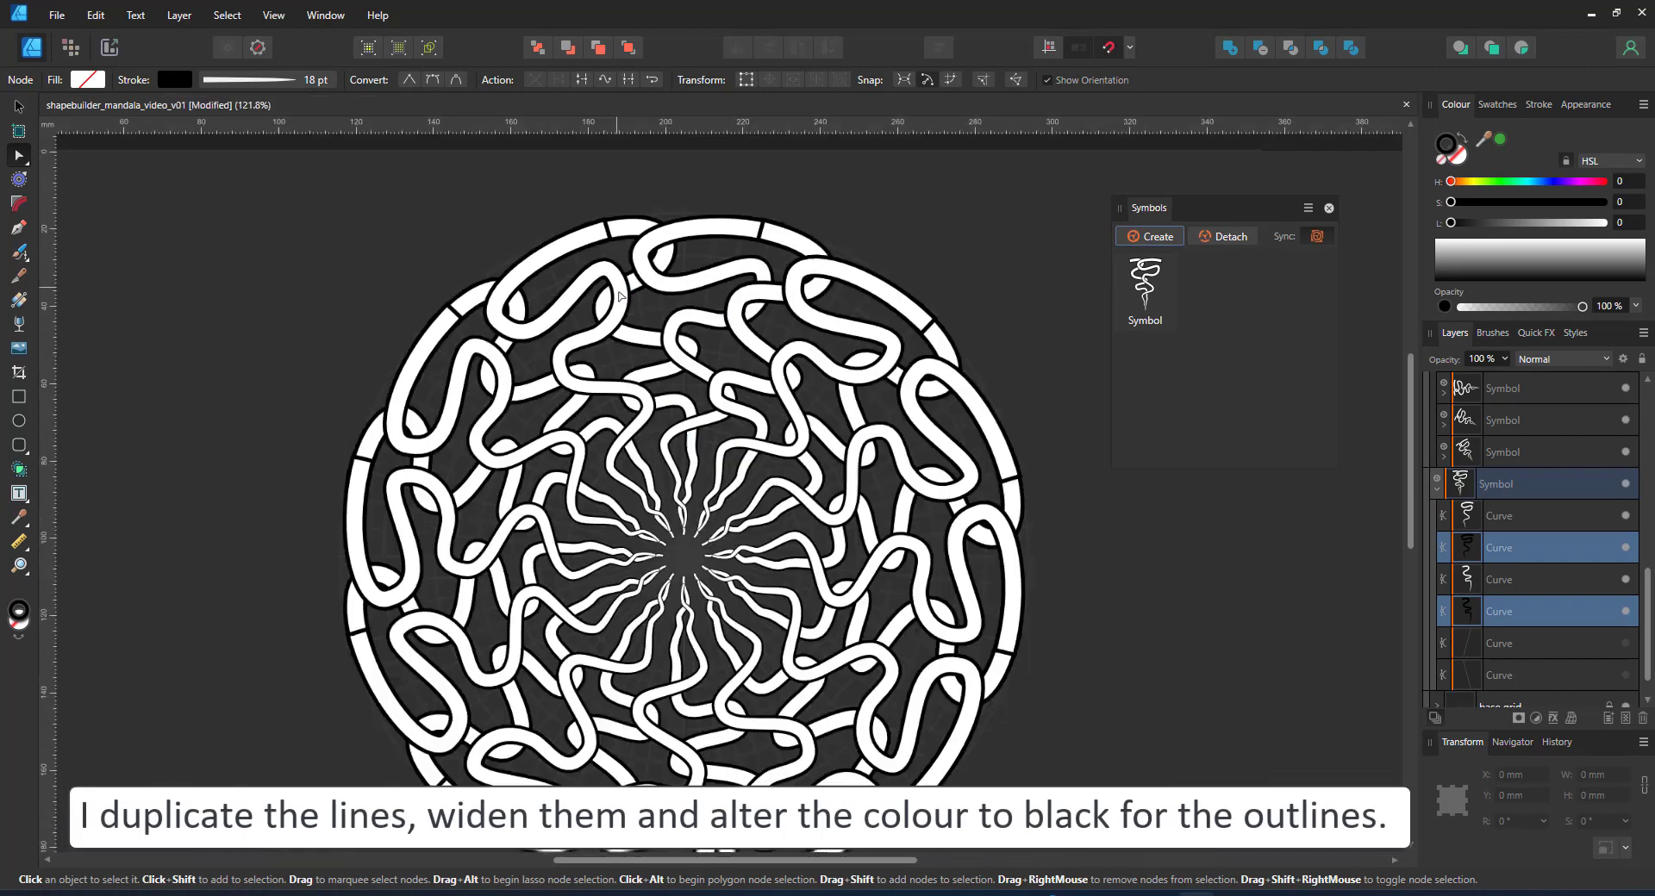
scroll(603, 268, "up", 5)
left_click(1501, 516)
left_click(1505, 610, "shift")
left_click_drag(572, 409, 661, 518)
left_click_drag(615, 457, 595, 452)
left_click_drag(797, 496, 647, 491)
left_click_drag(600, 441, 609, 449)
left_click(1509, 586)
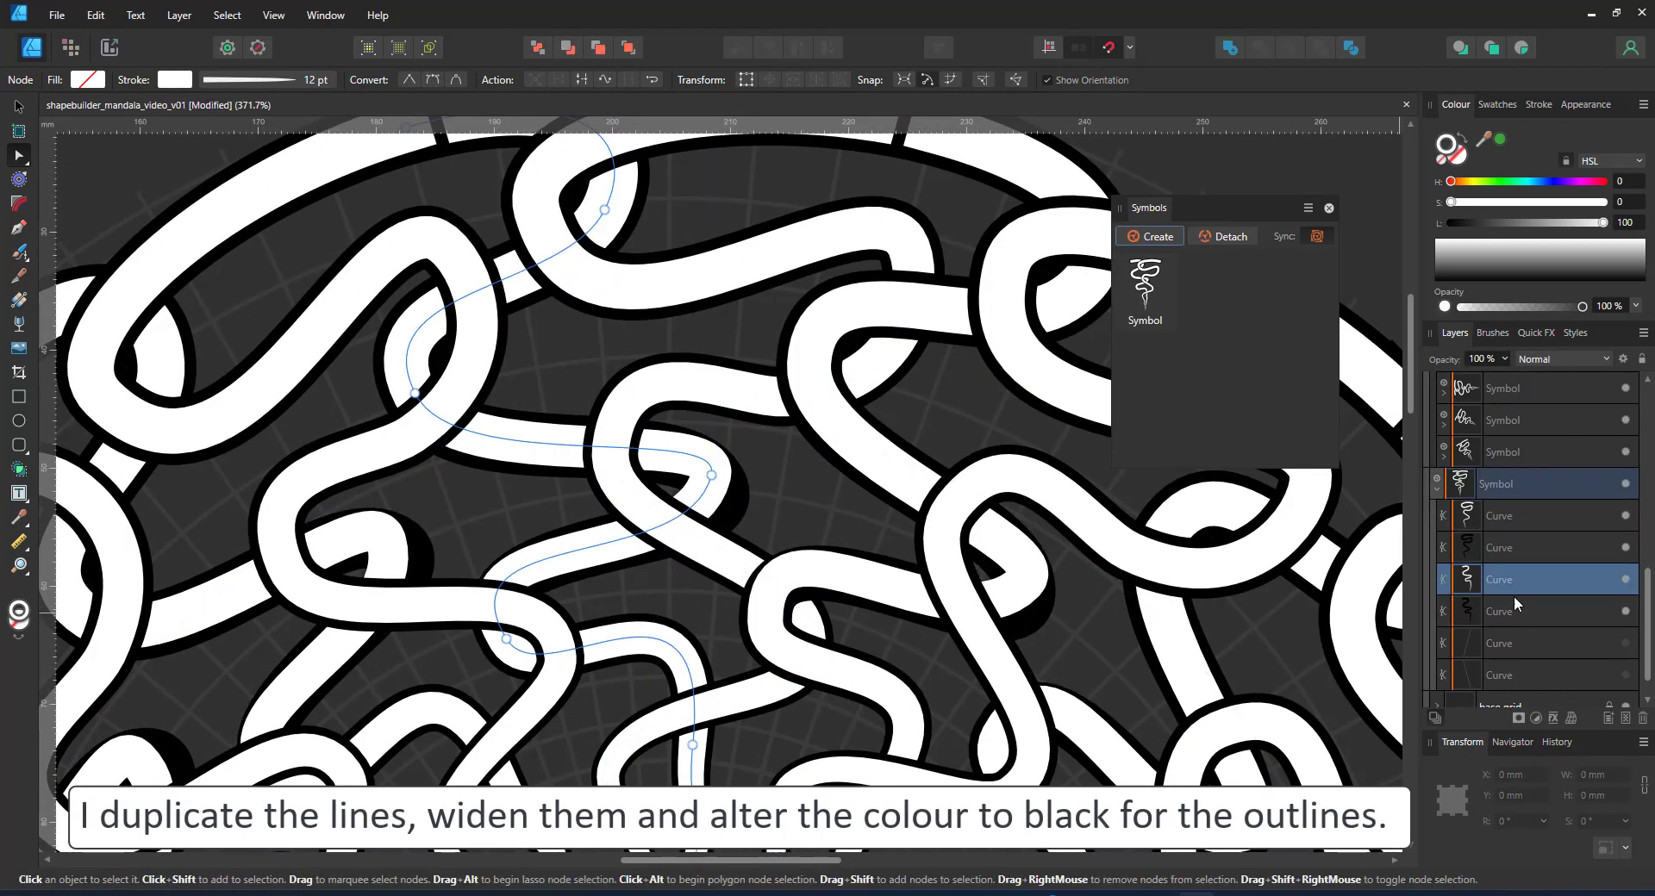
left_click(1517, 603)
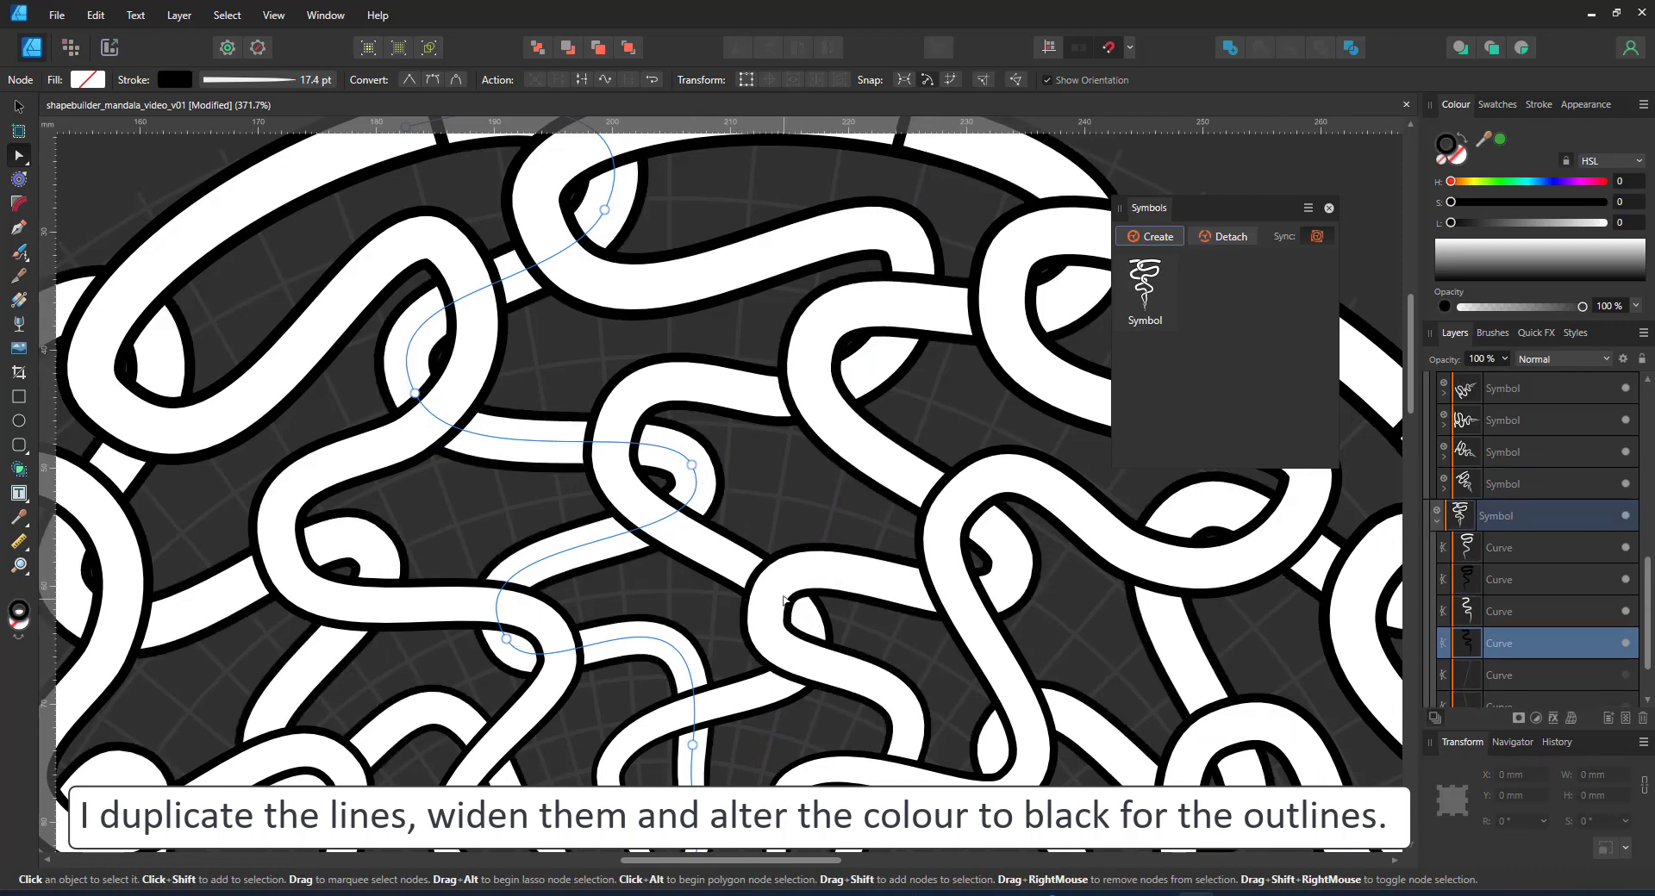
- Move the lower right bend of the branch from the outer right end slightly outward, keeping its white and black curves together
left_click(1505, 549)
left_click(1505, 643, "shift")
left_click_drag(748, 624, 845, 730)
left_click_drag(814, 651, 834, 668)
key("ctrl+0")
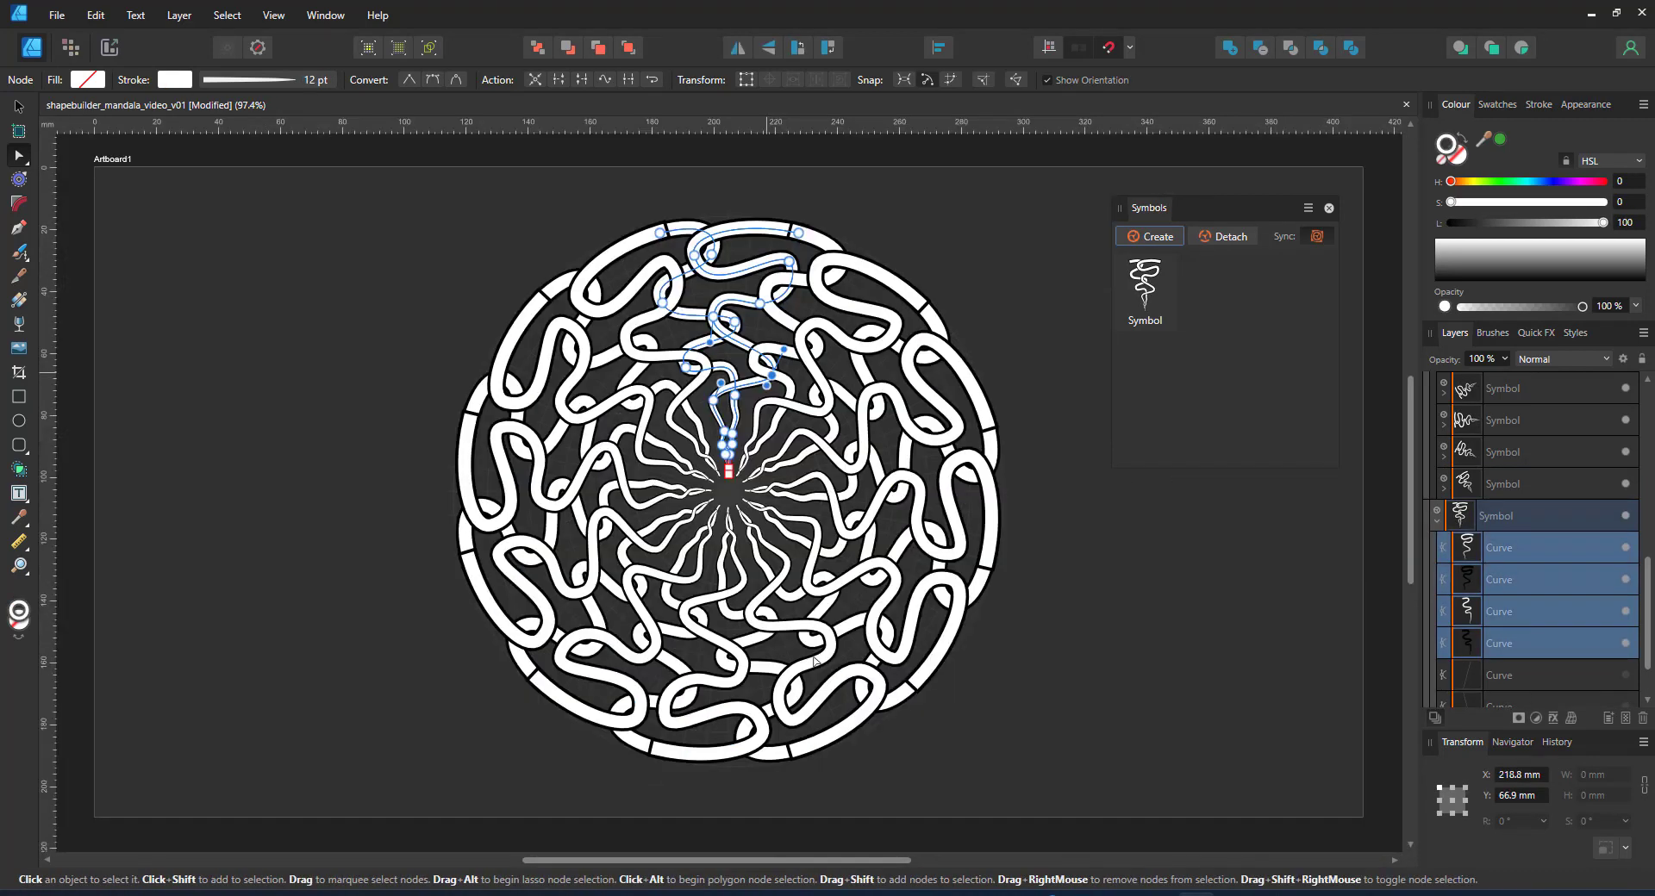
left_click(1194, 680)
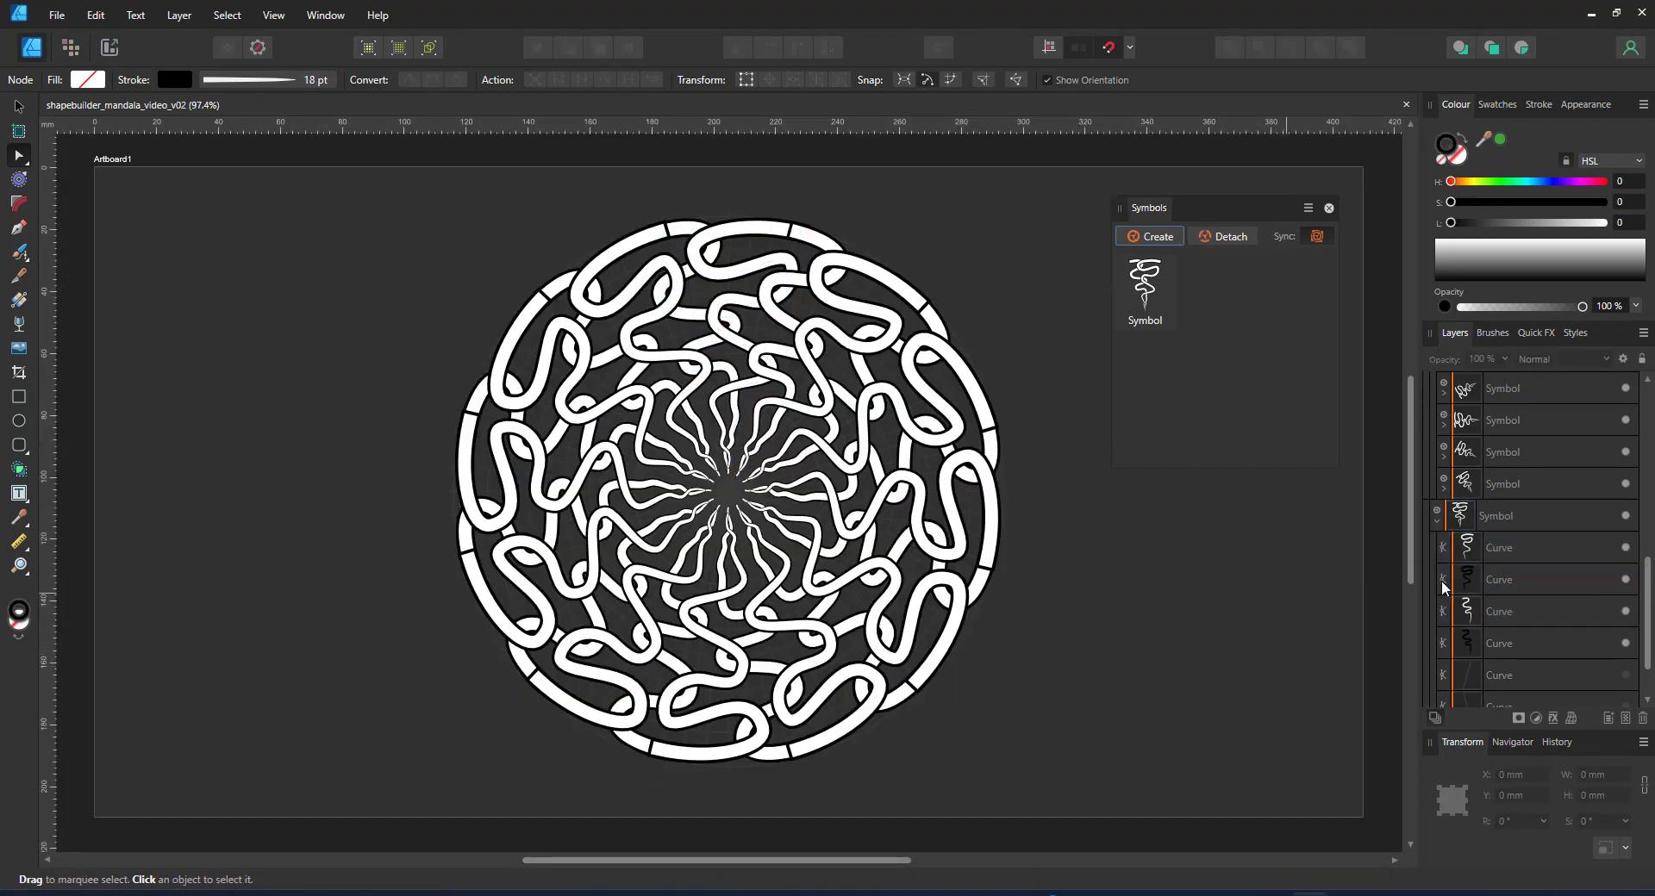
- Group the two hidden slice-edge lines inside the symbol and lock the group
left_click(1523, 680)
left_click(1513, 700, "shift")
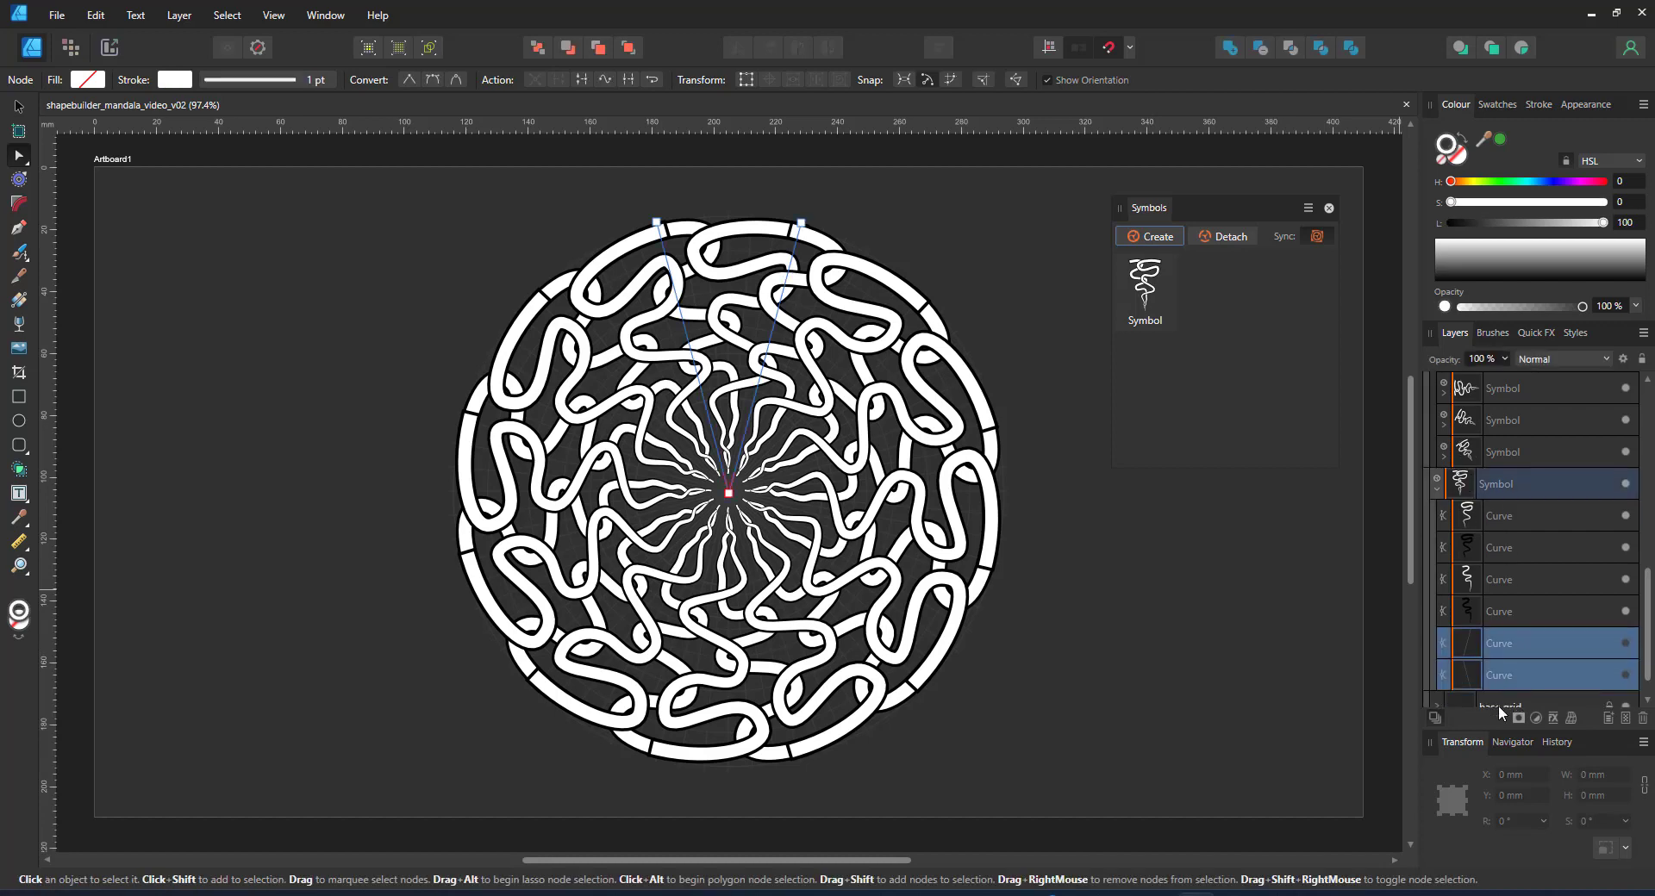
key("ctrl+g")
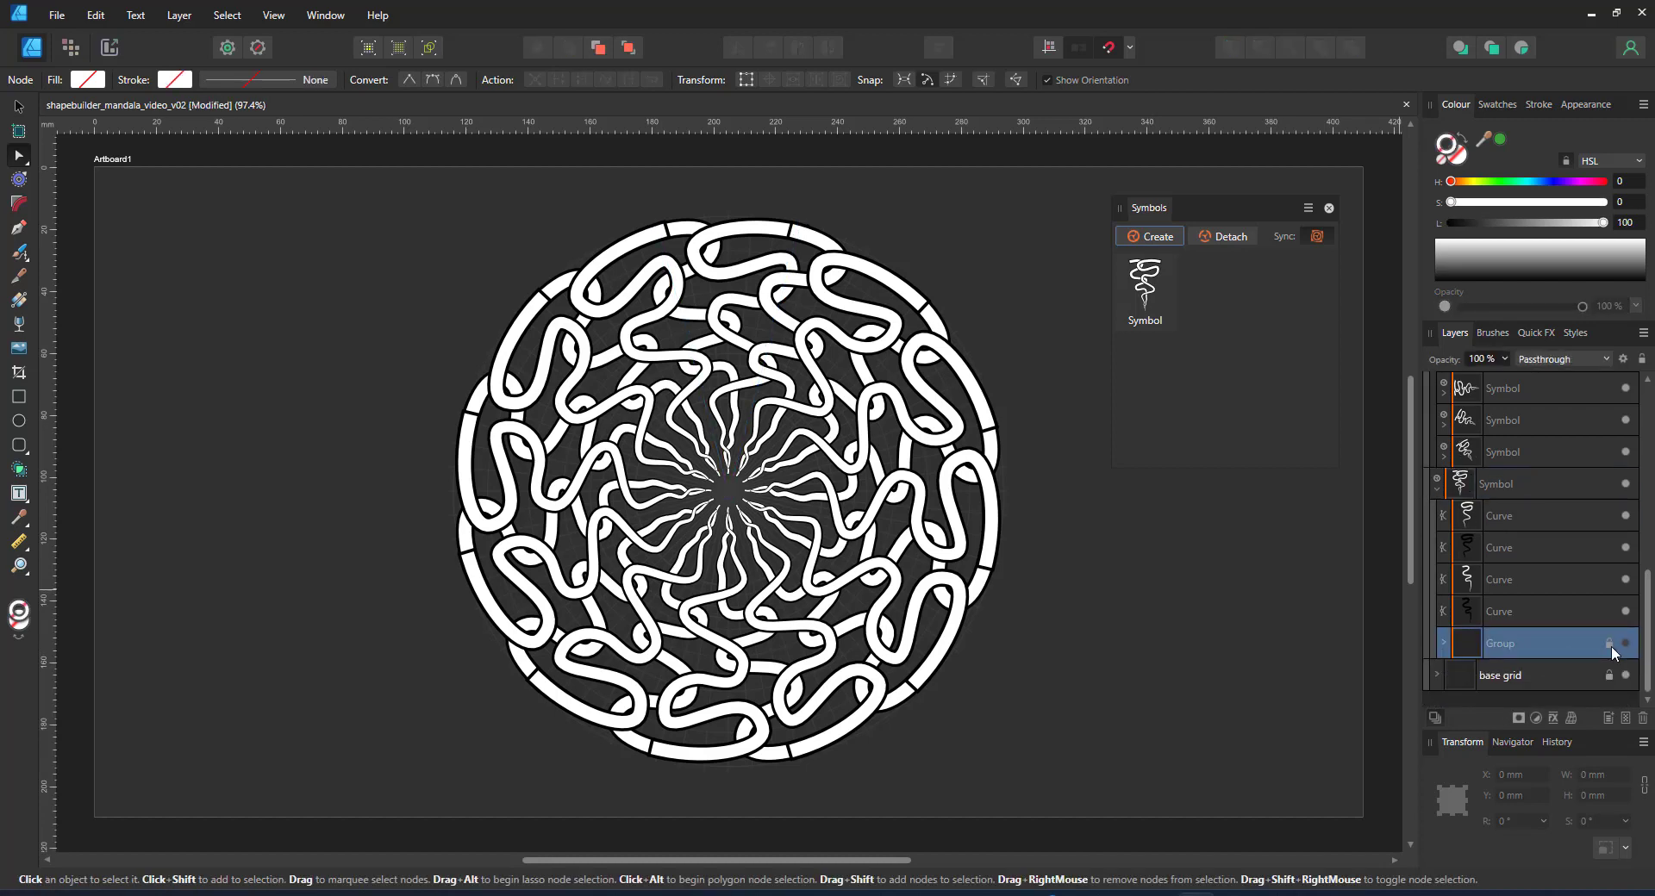
left_click(1609, 643)
- Group the four white and black branch curves inside the symbol and duplicate that group
left_click(1549, 598)
left_click(1526, 526, "shift")
key("ctrl+g")
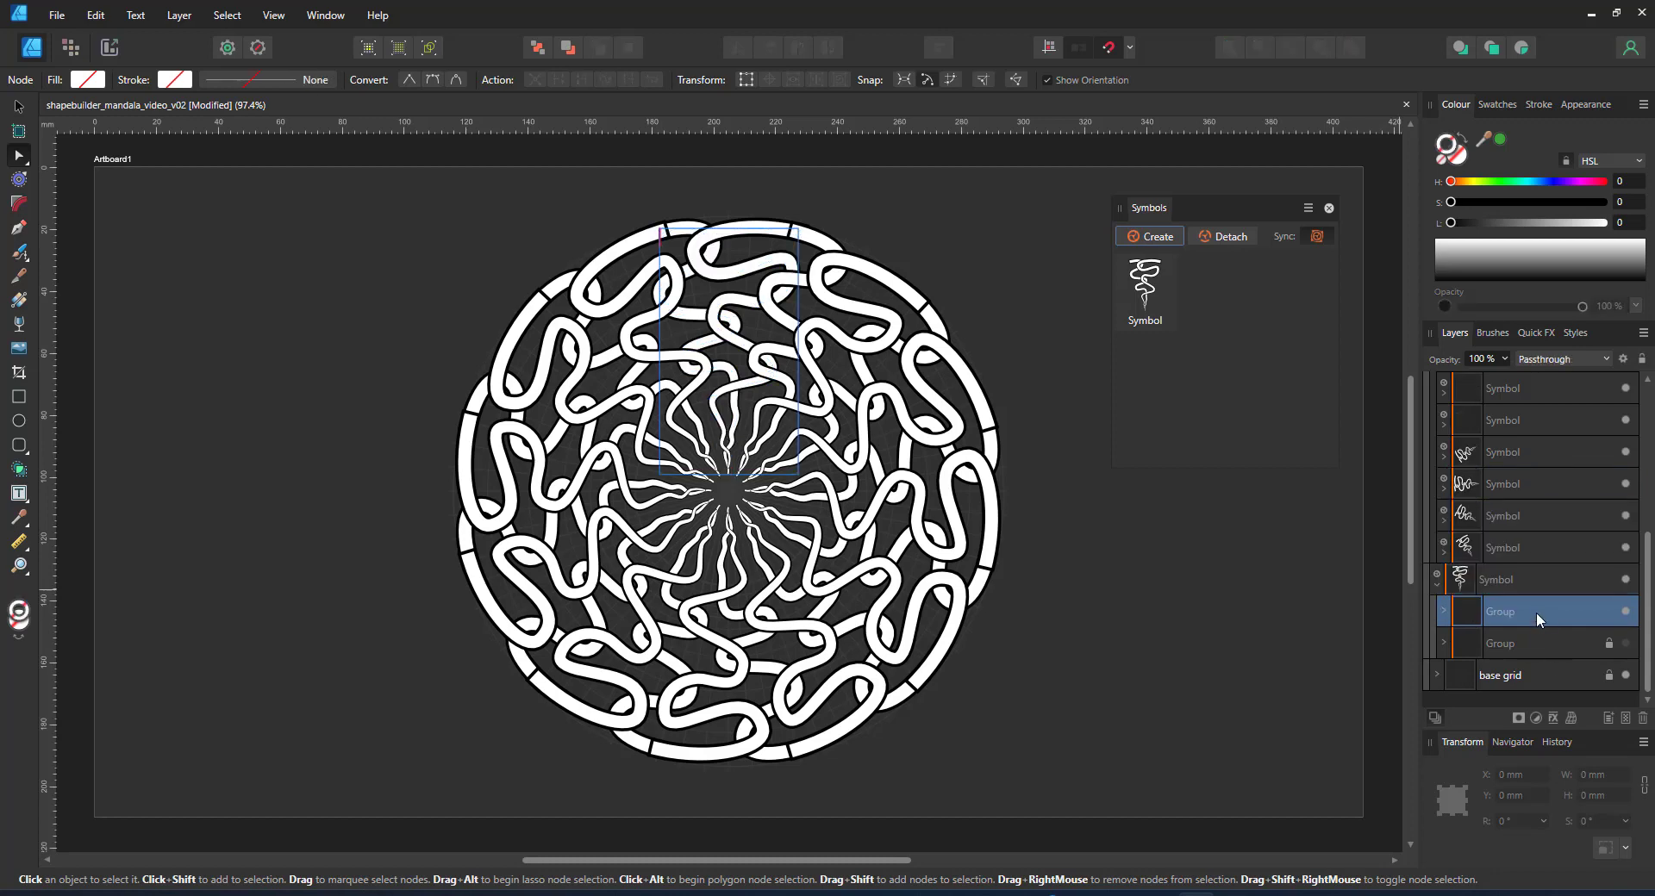
key("ctrl+j")
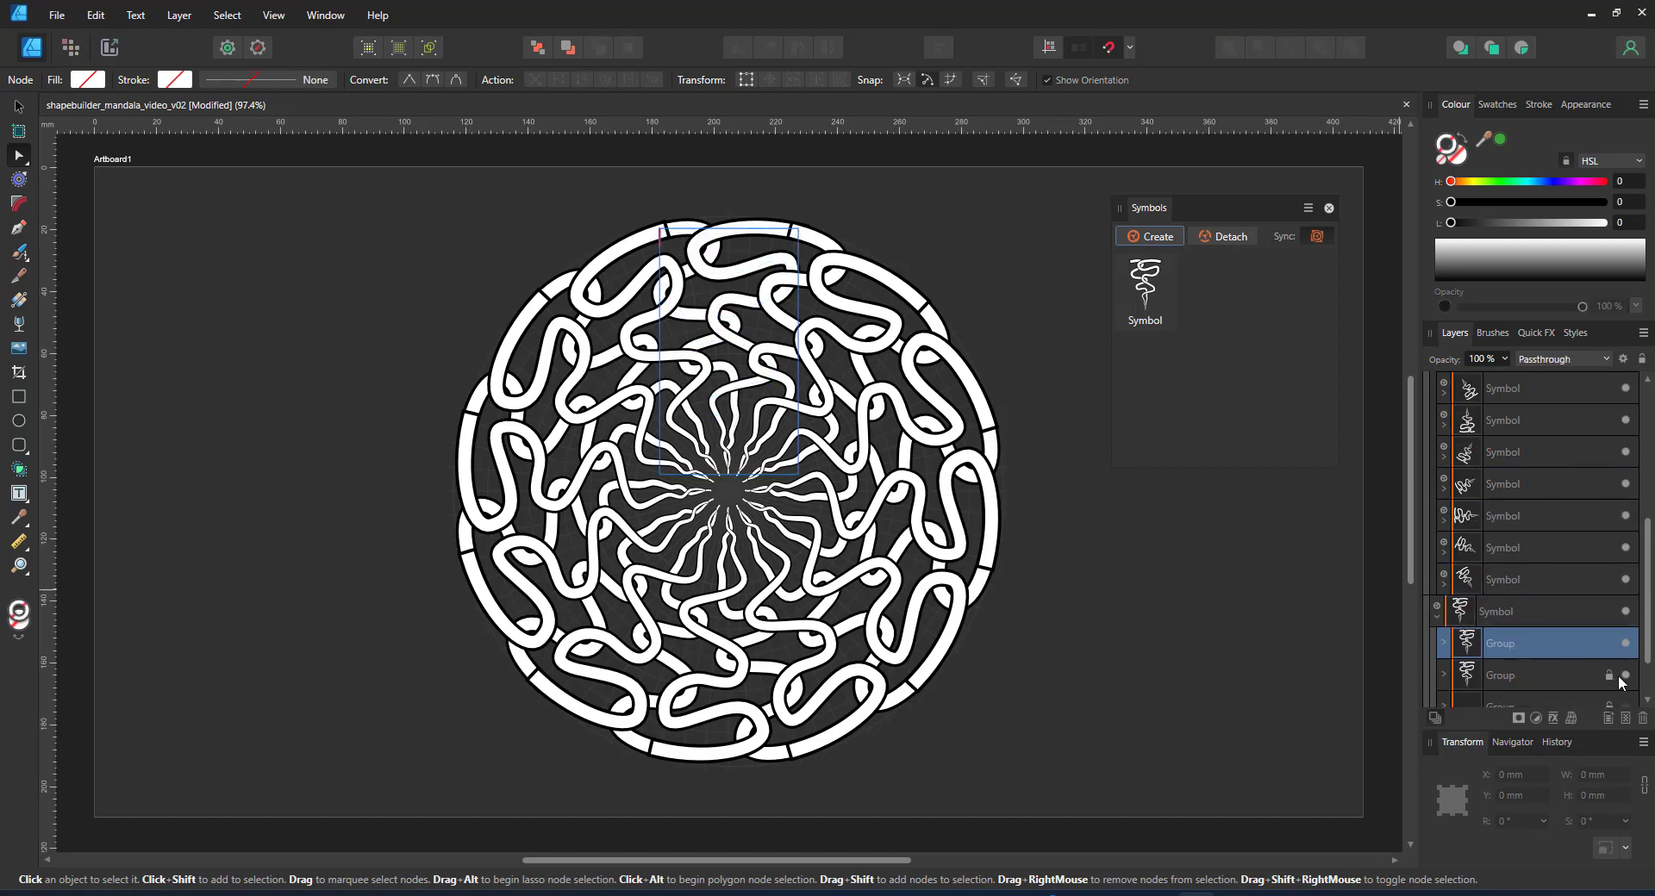
- Expand the strokes of the four white and black curves in the duplicated branch group into filled shapes
scroll(1557, 674, "down", 3)
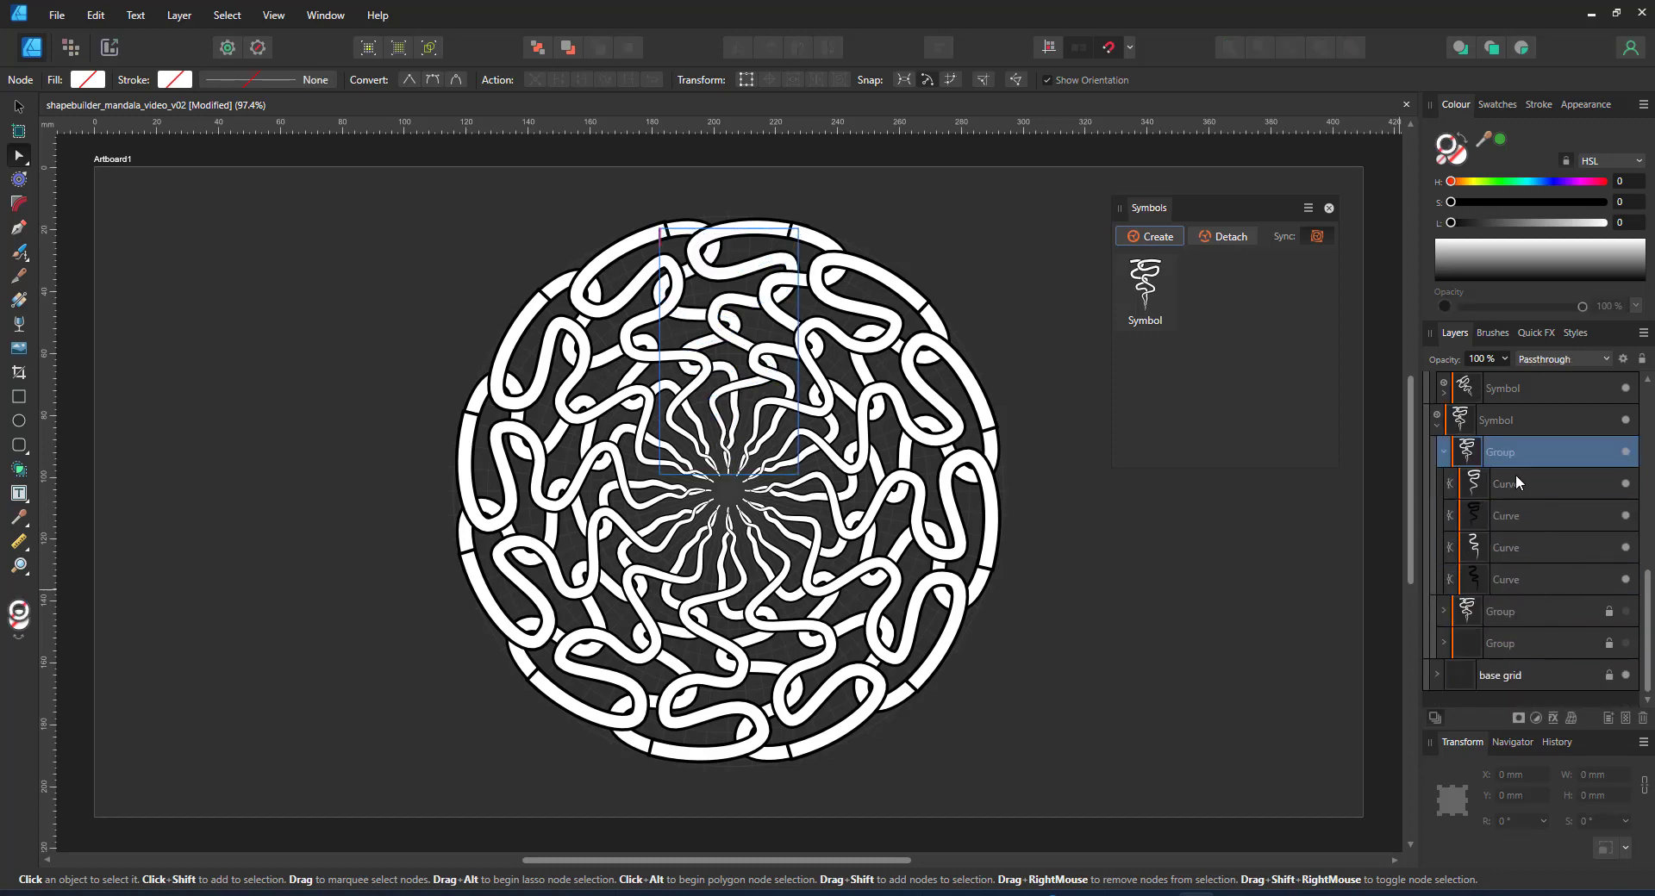
left_click(1516, 478)
left_click(1533, 581, "shift")
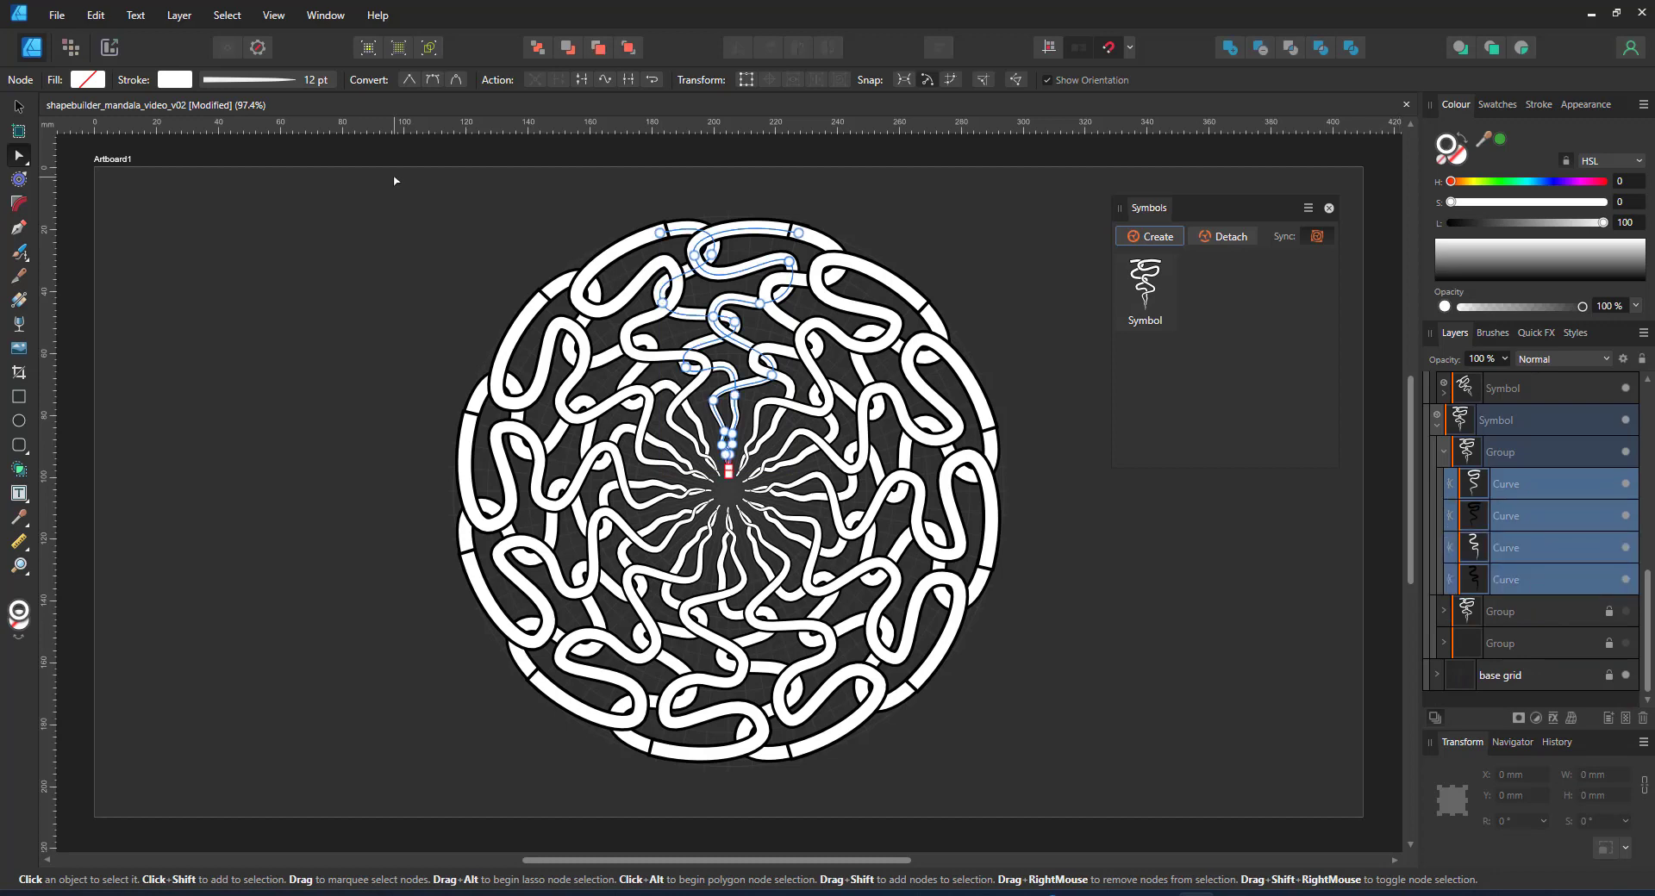
left_click(177, 15)
left_click(162, 540)
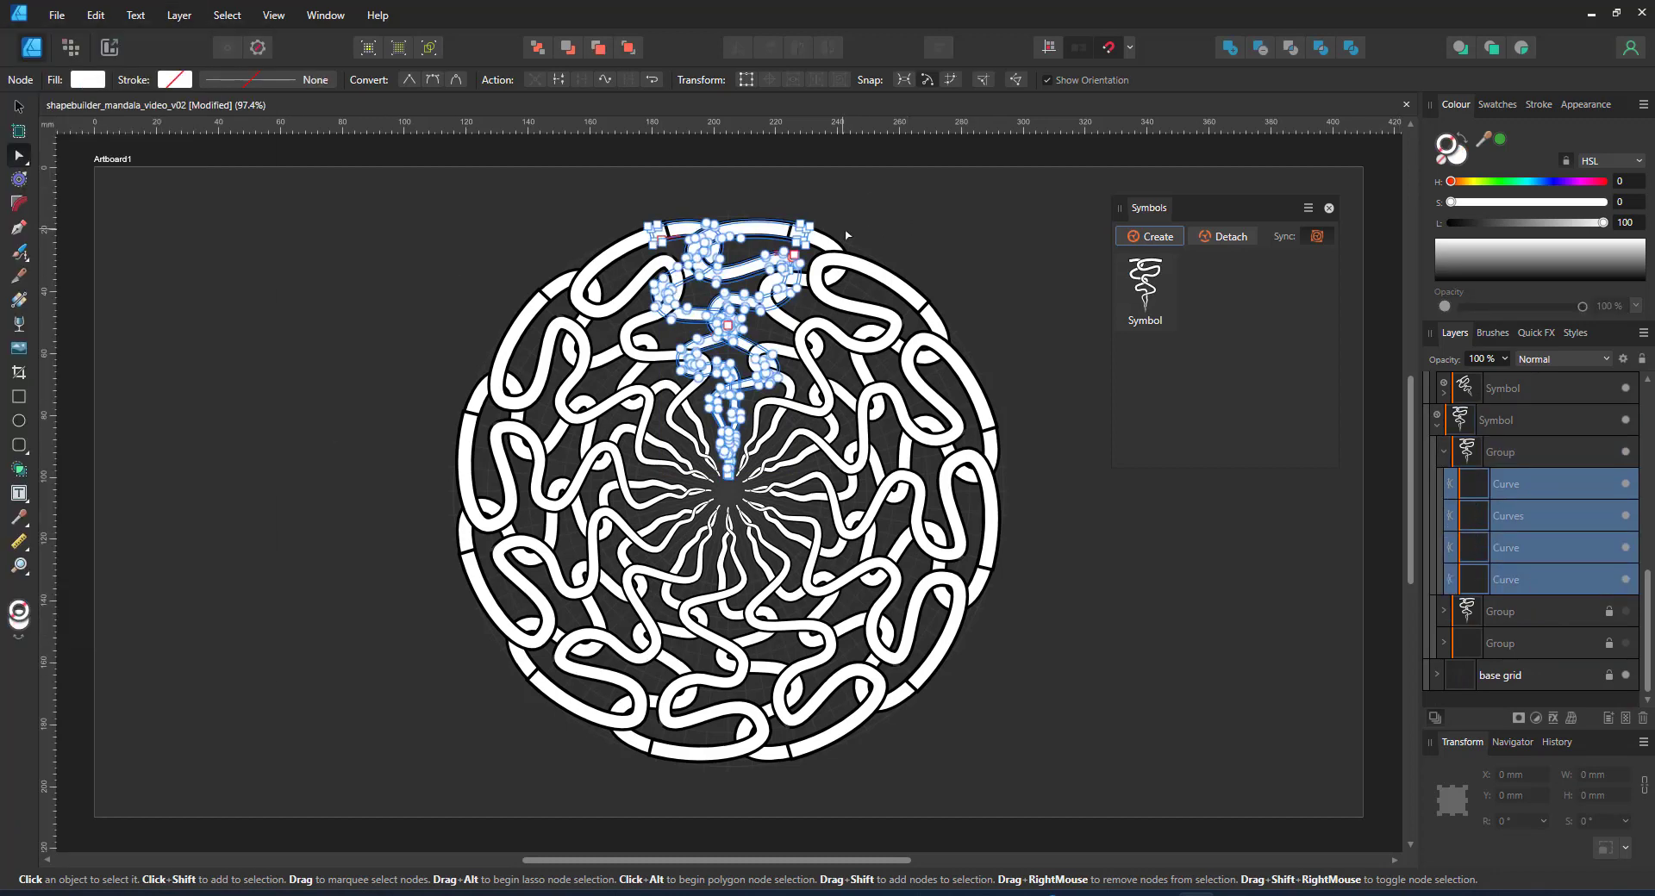
- Set the group holding the other mandala symbols to 20% opacity so only the work symbol stands out
scroll(731, 260, "up", 3)
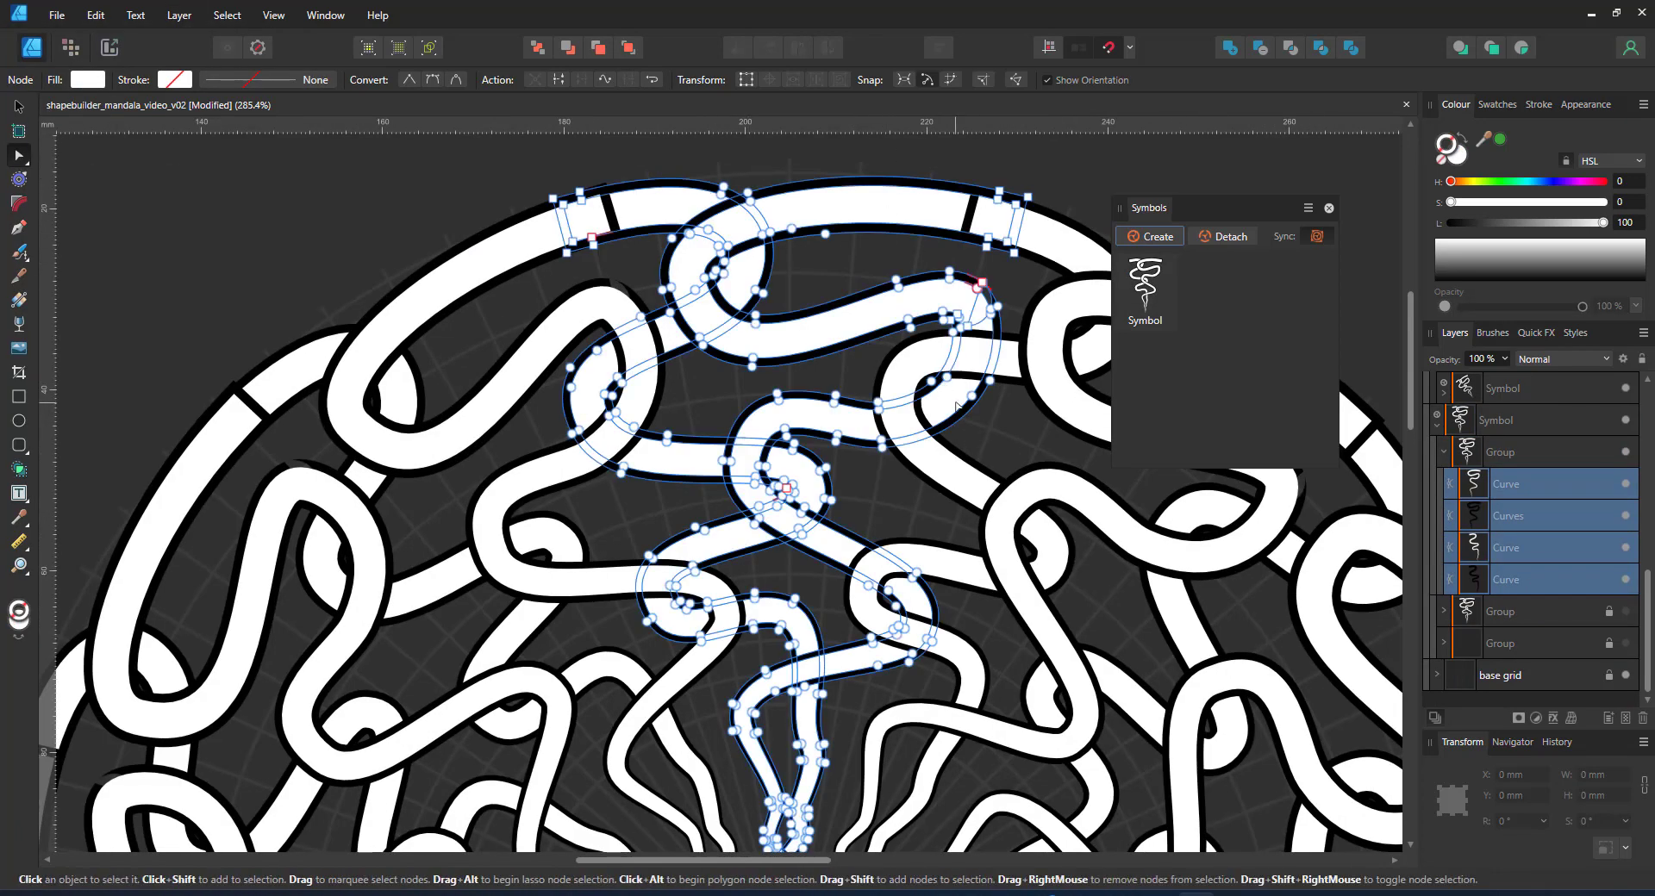
left_click(1519, 457)
left_click_drag(1646, 613, 1628, 428)
left_click(1565, 419)
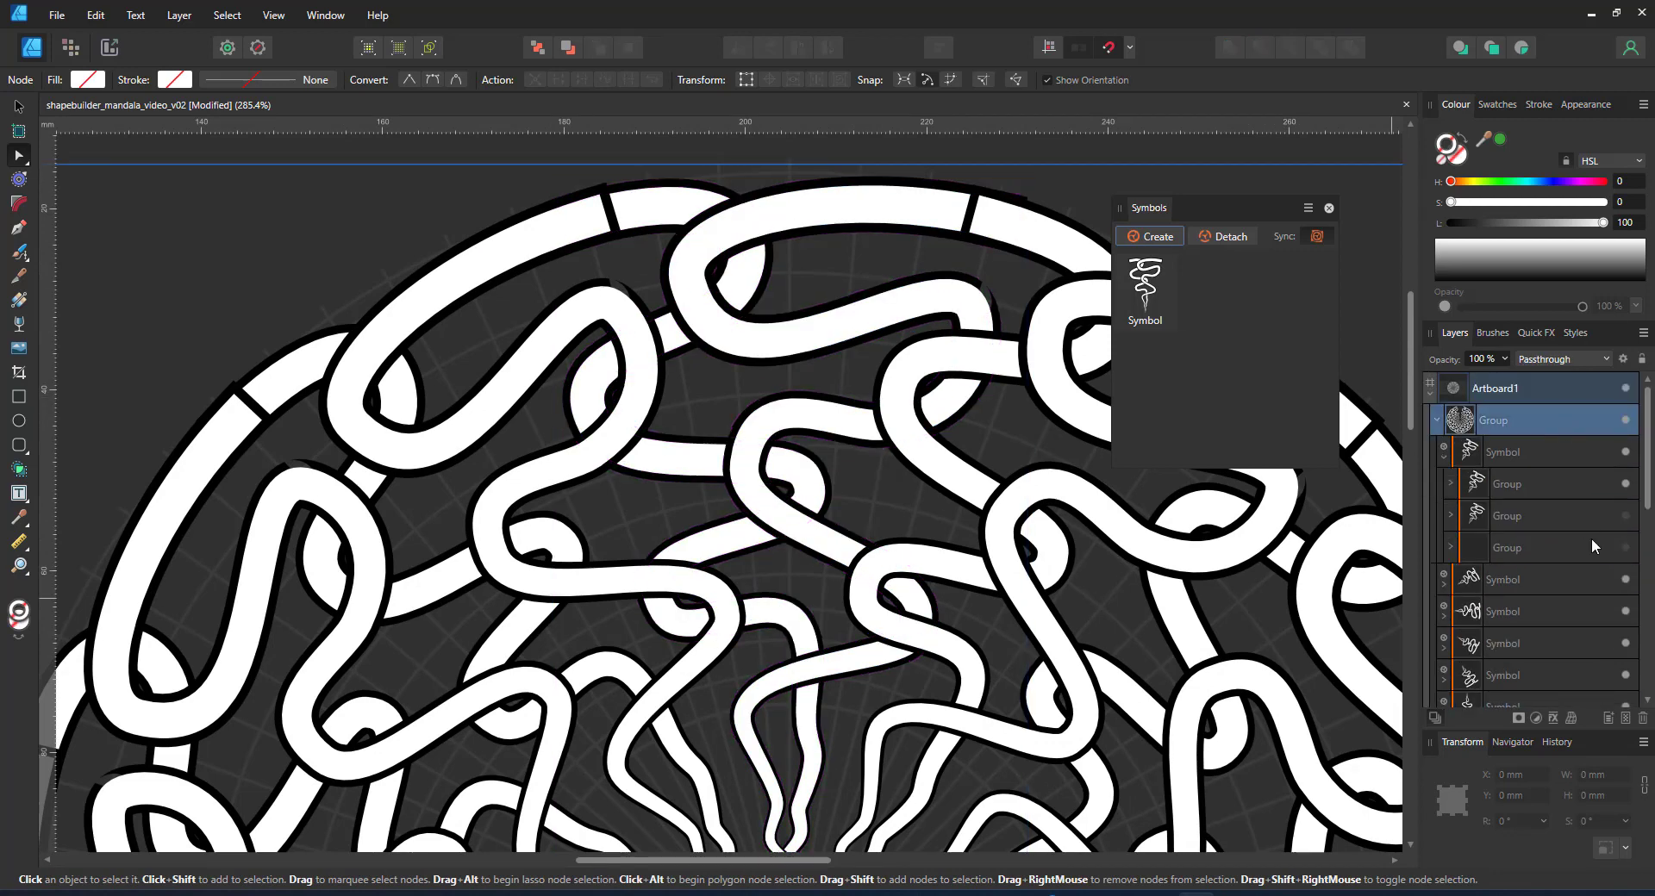
key("2")
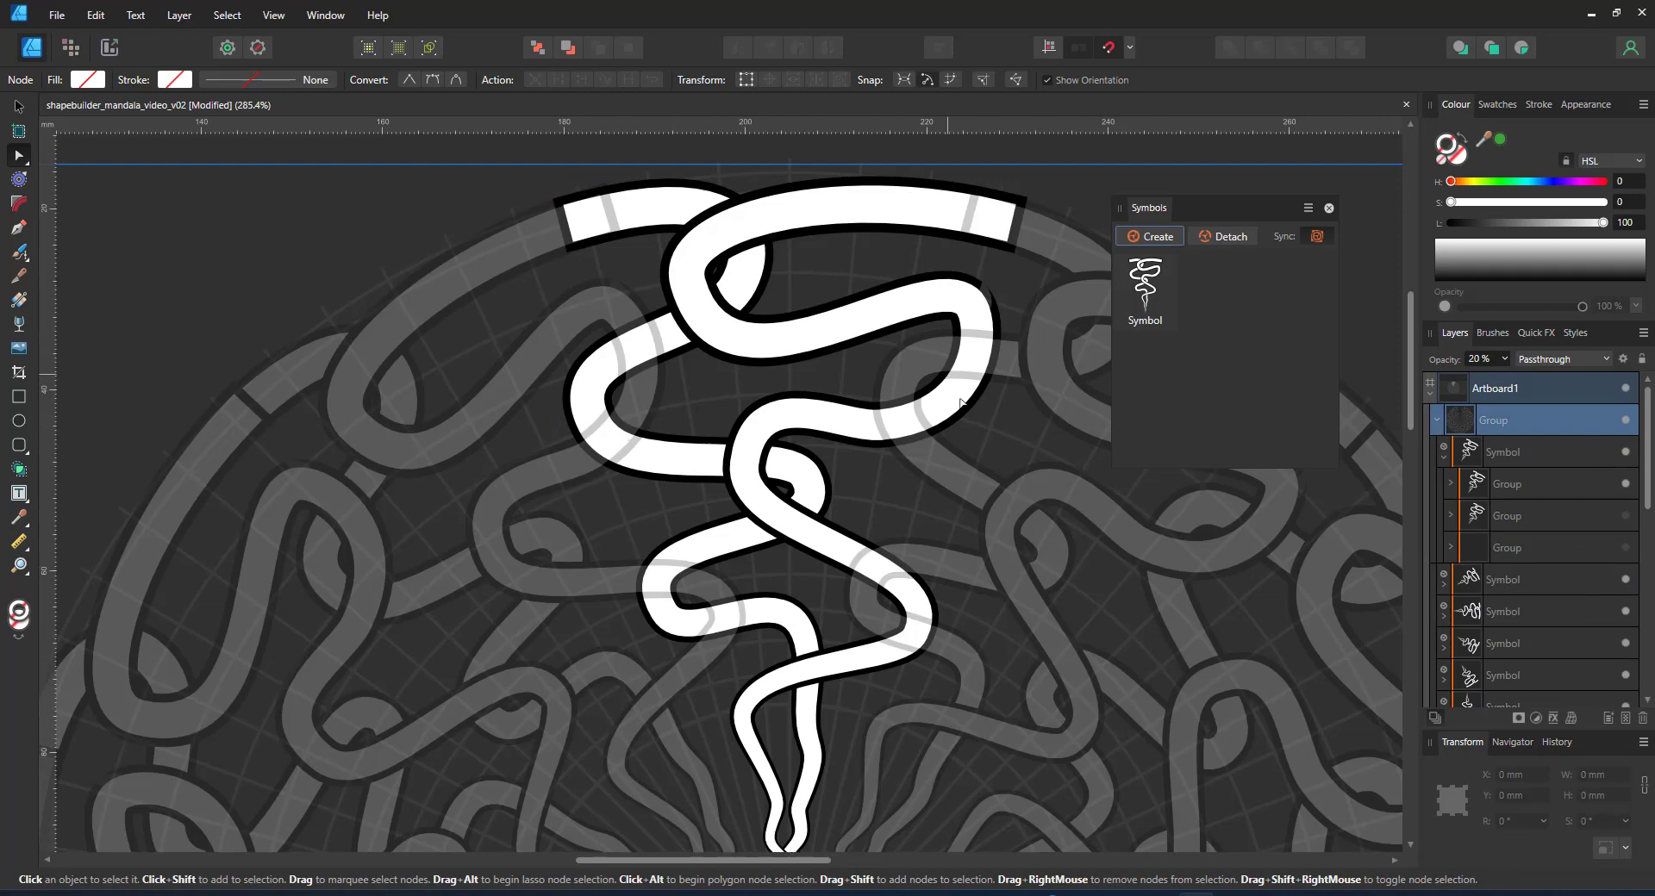
- With the Shape Builder on the expanded branch group, select the white areas from the outer ends through the upper loops to the middle knot
scroll(1560, 526, "down", 10)
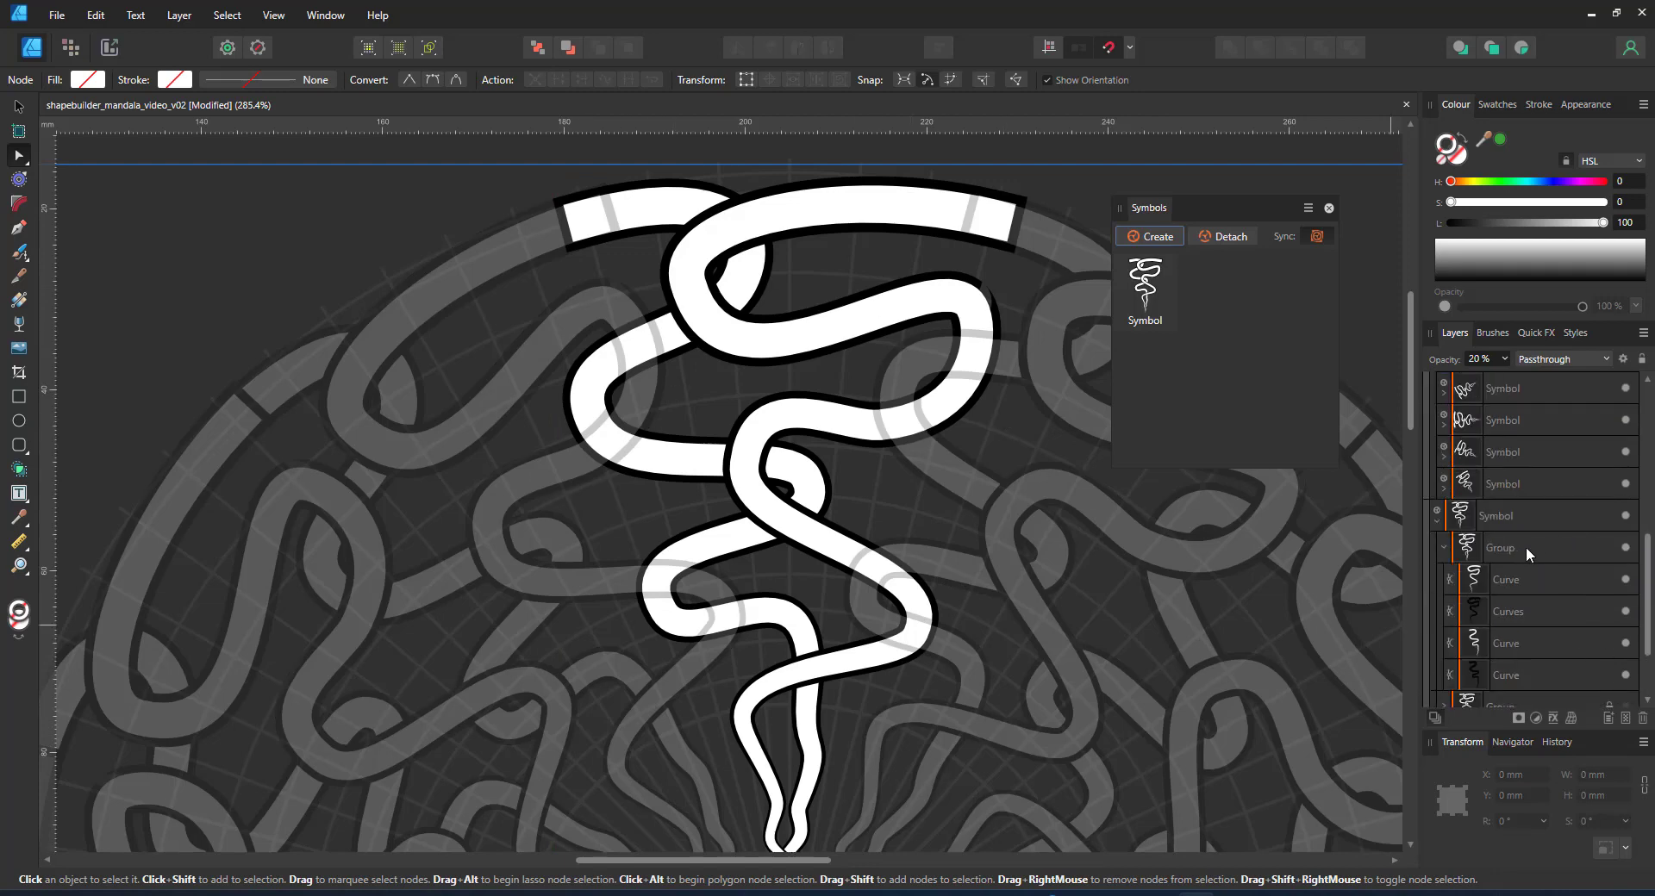
left_click(1523, 549)
scroll(746, 721, "down", 3)
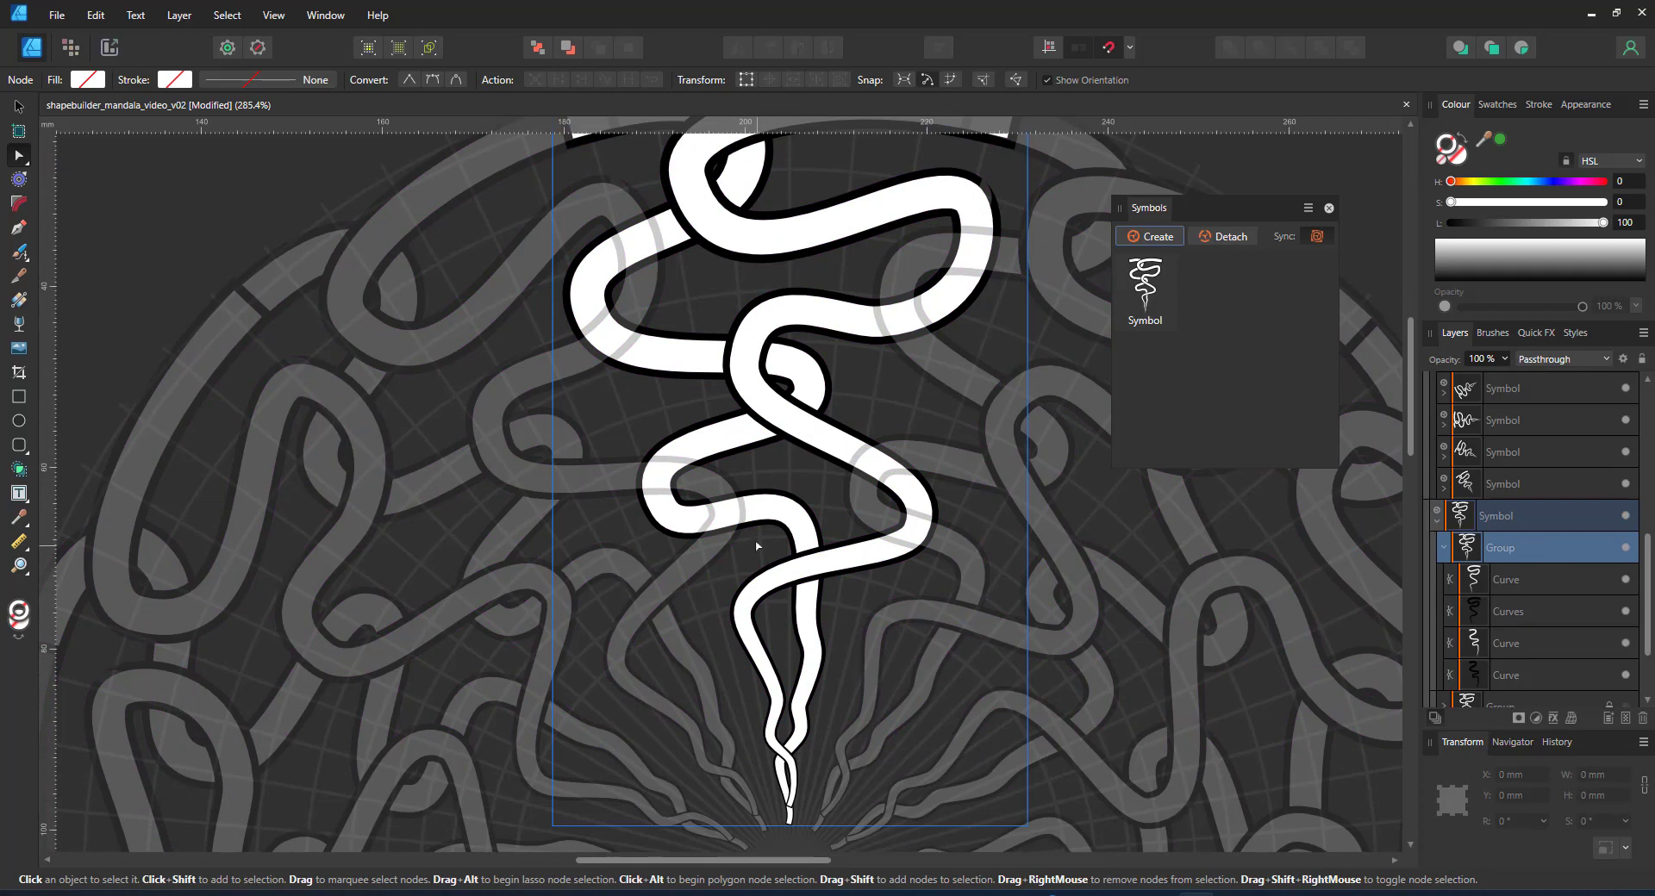
scroll(818, 322, "up", 2)
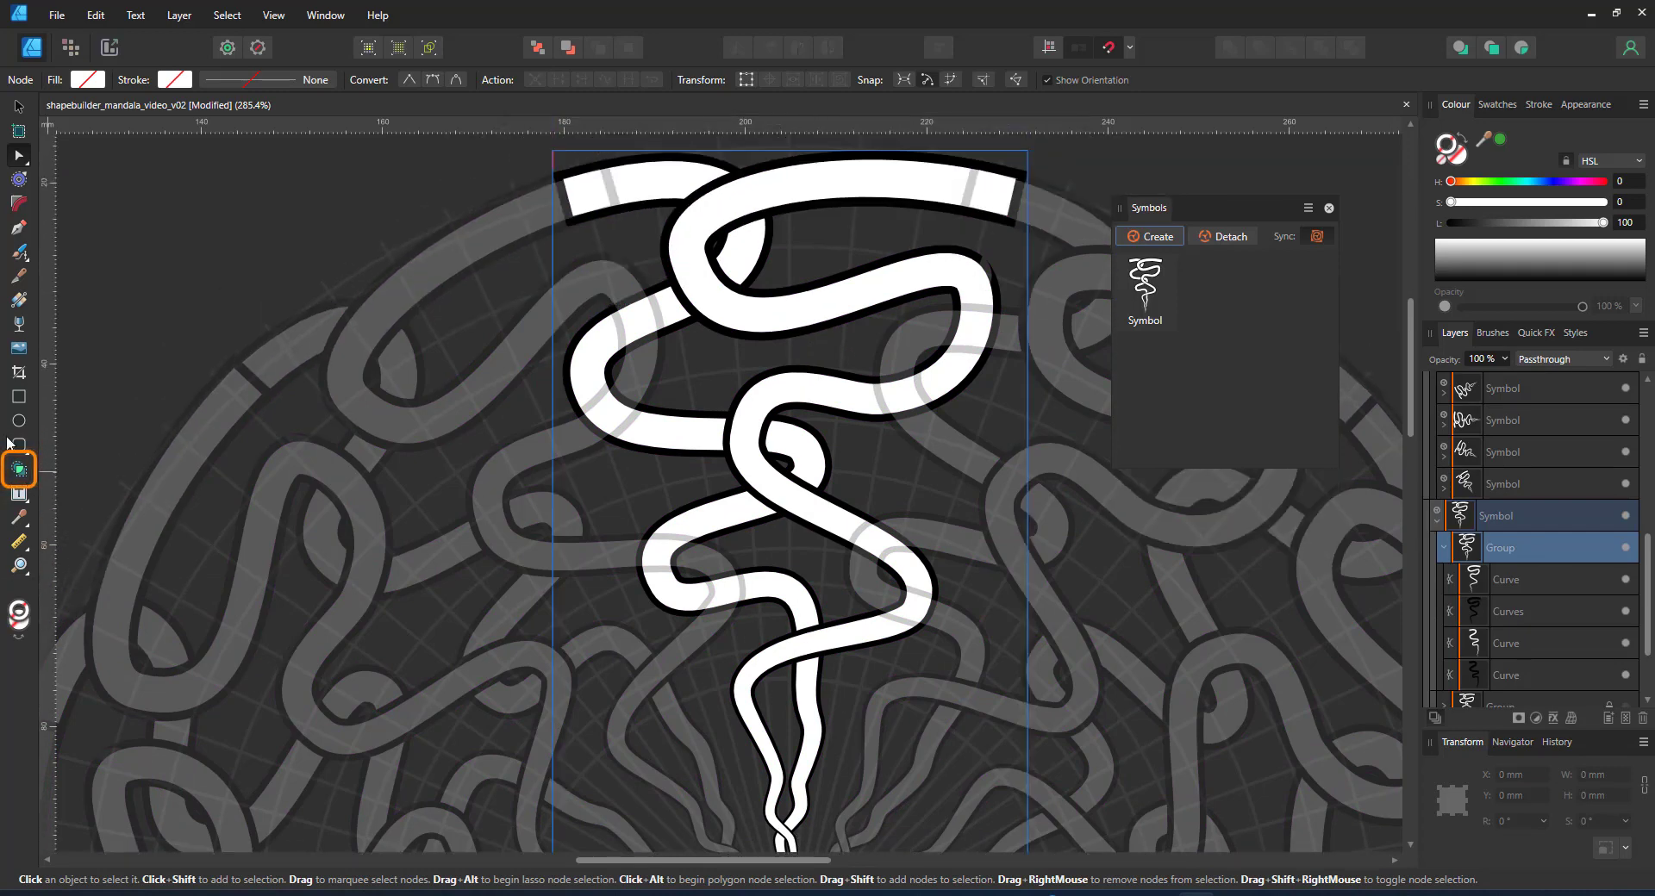
left_click(19, 470)
left_click(598, 183)
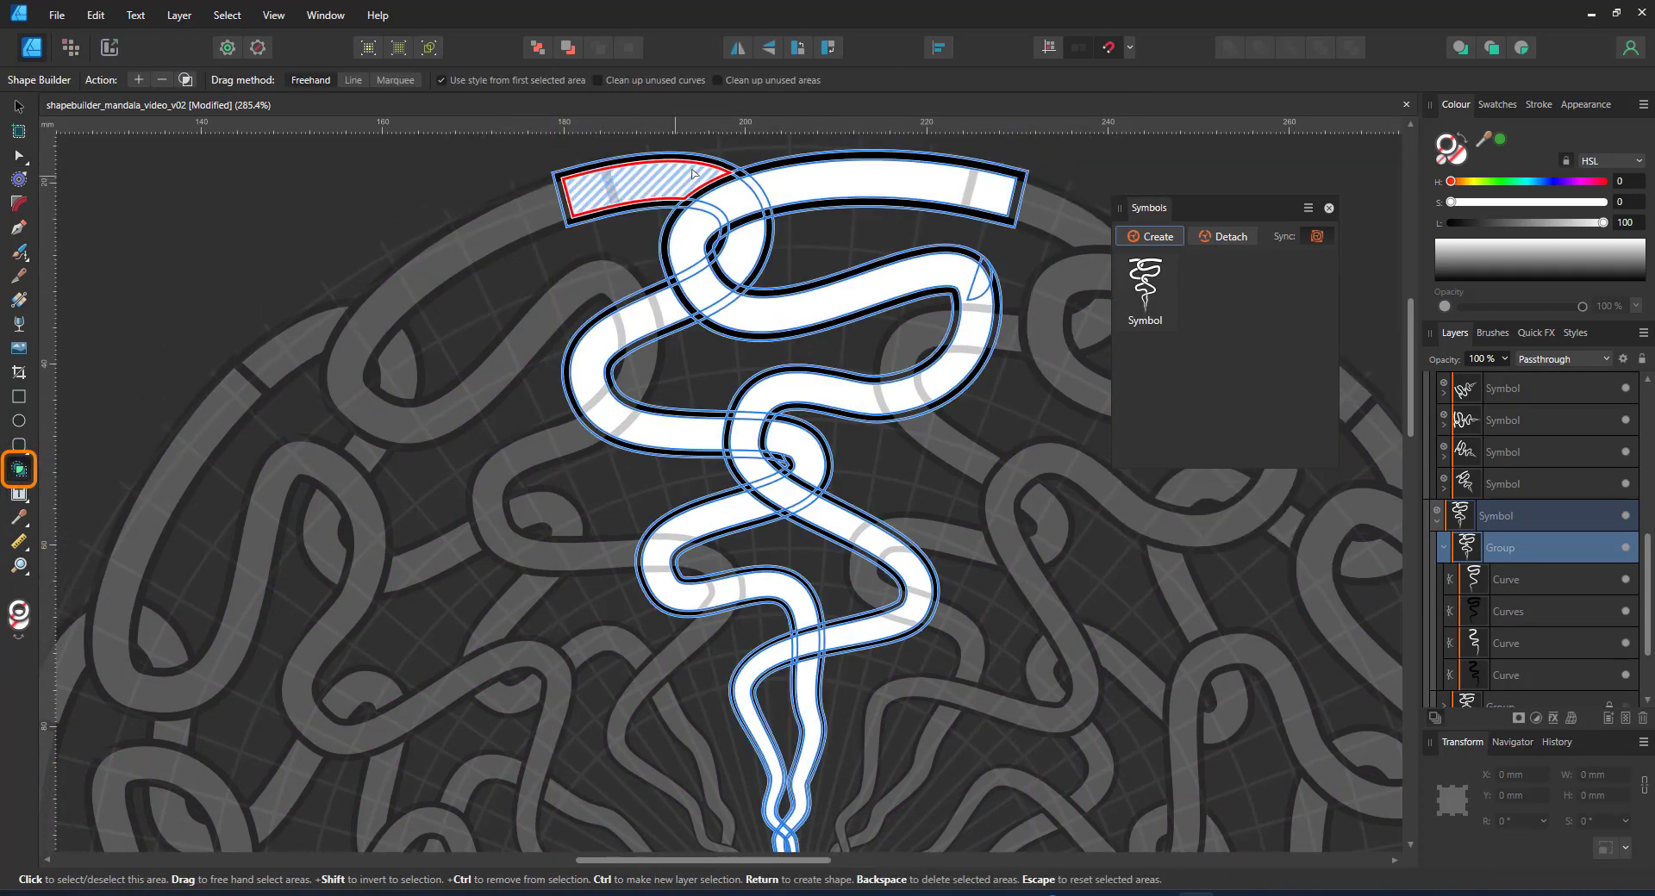
left_click_drag(696, 253, 780, 175)
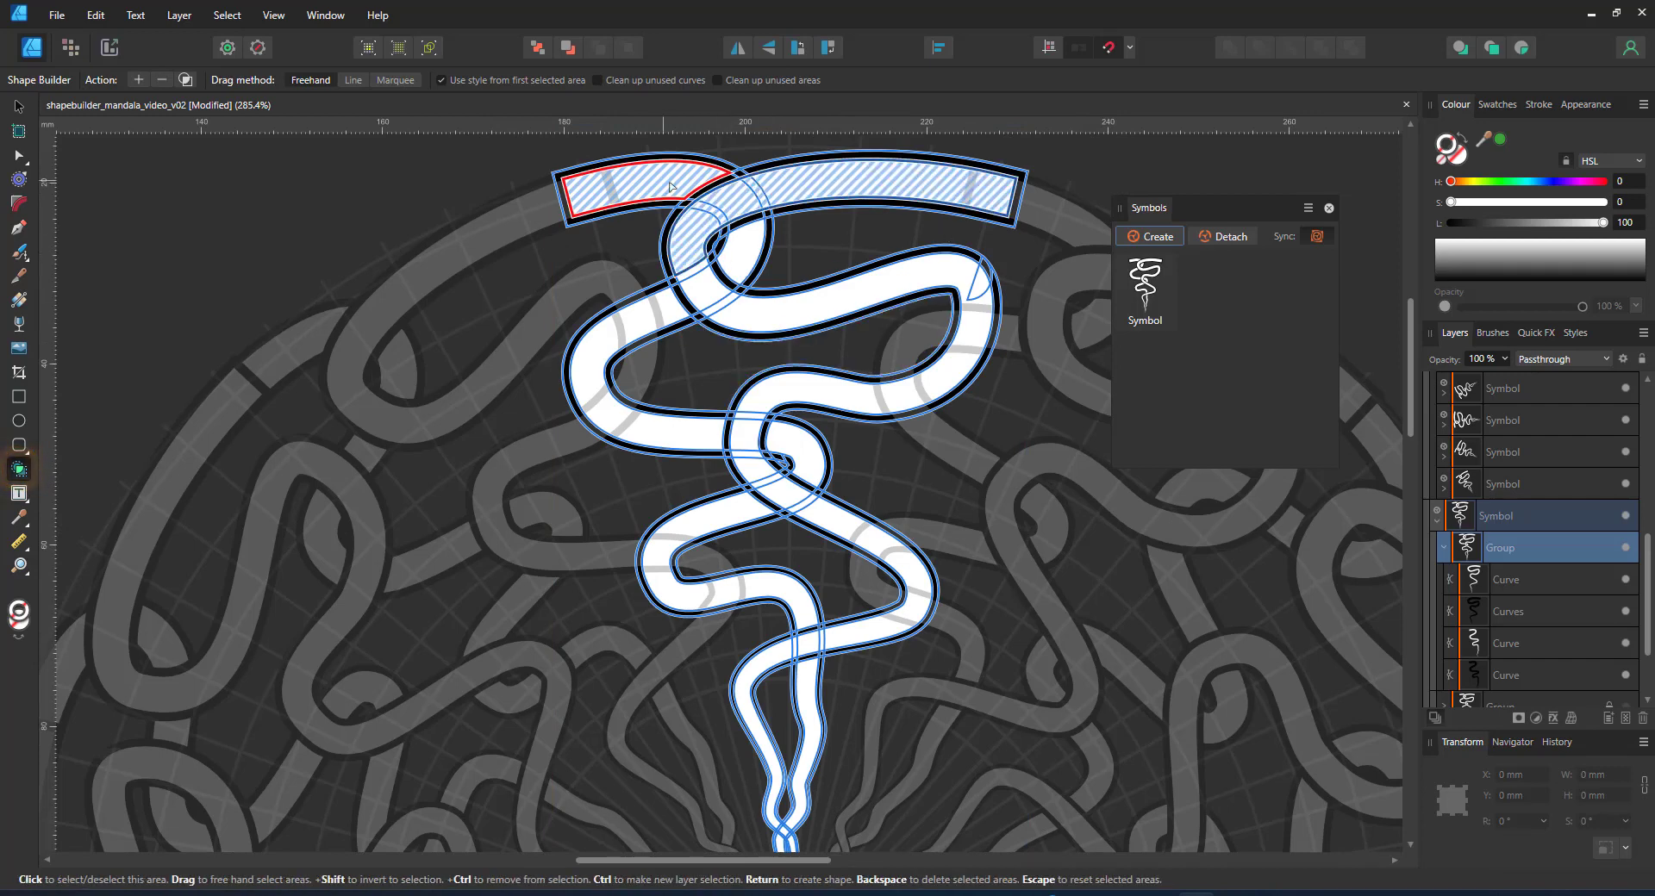
mouse_move(746, 258)
left_mouse_down()
mouse_move(690, 297)
mouse_move(724, 318)
mouse_move(980, 297)
left_mouse_up()
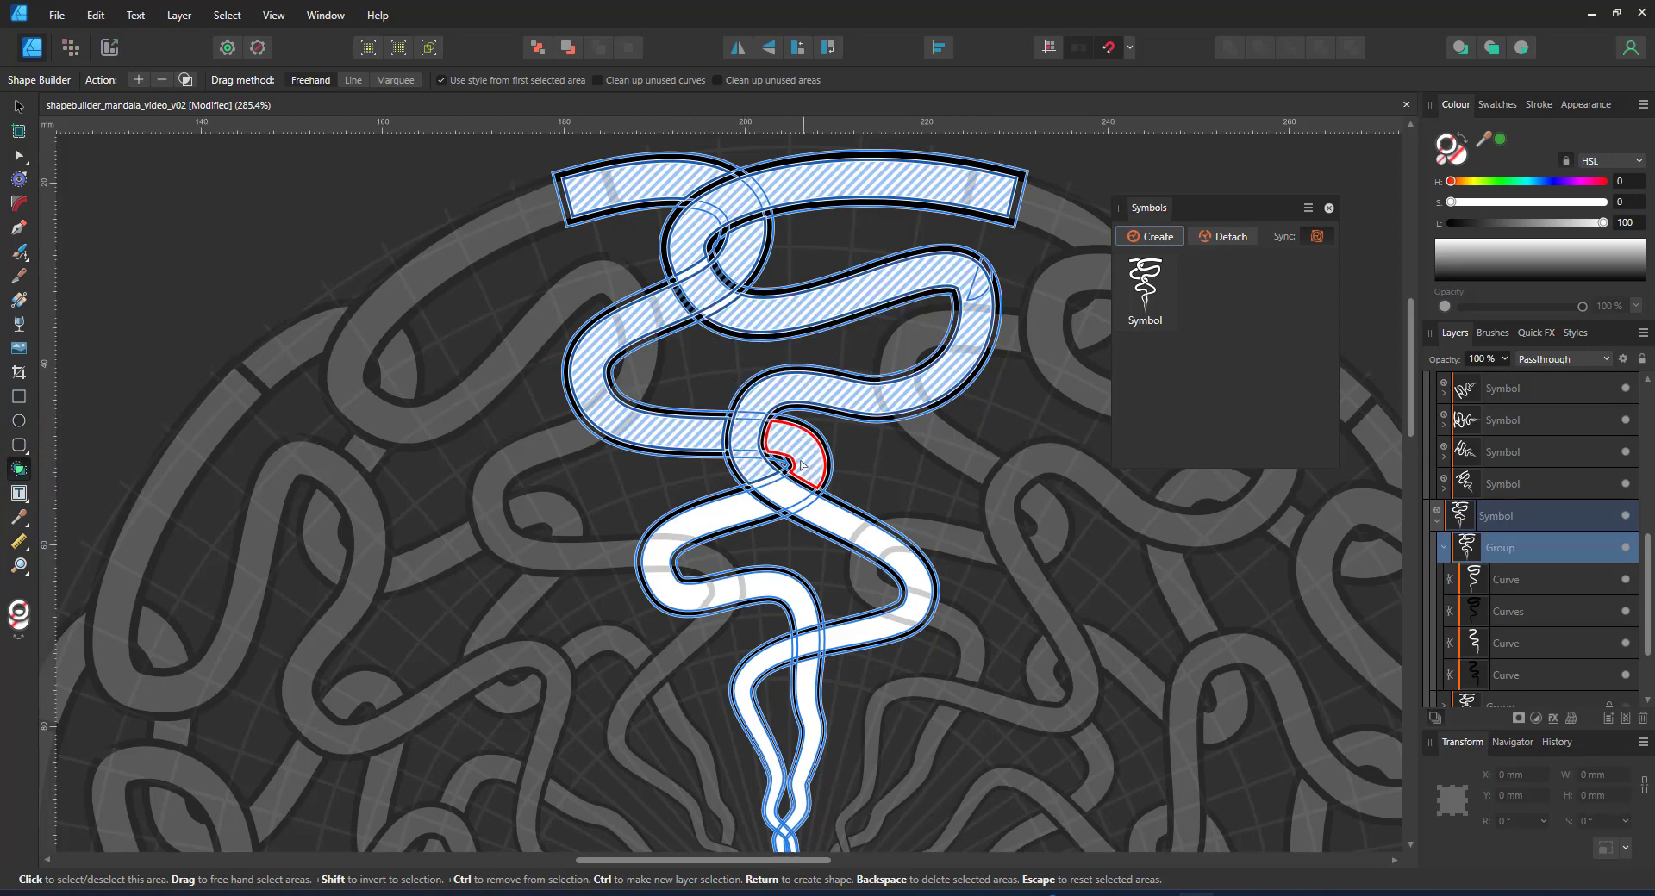
- Extend the Shape Builder selection over the white branch areas below the middle knot, through both lower crossings to the inner tip
left_click(758, 506)
left_click(830, 520)
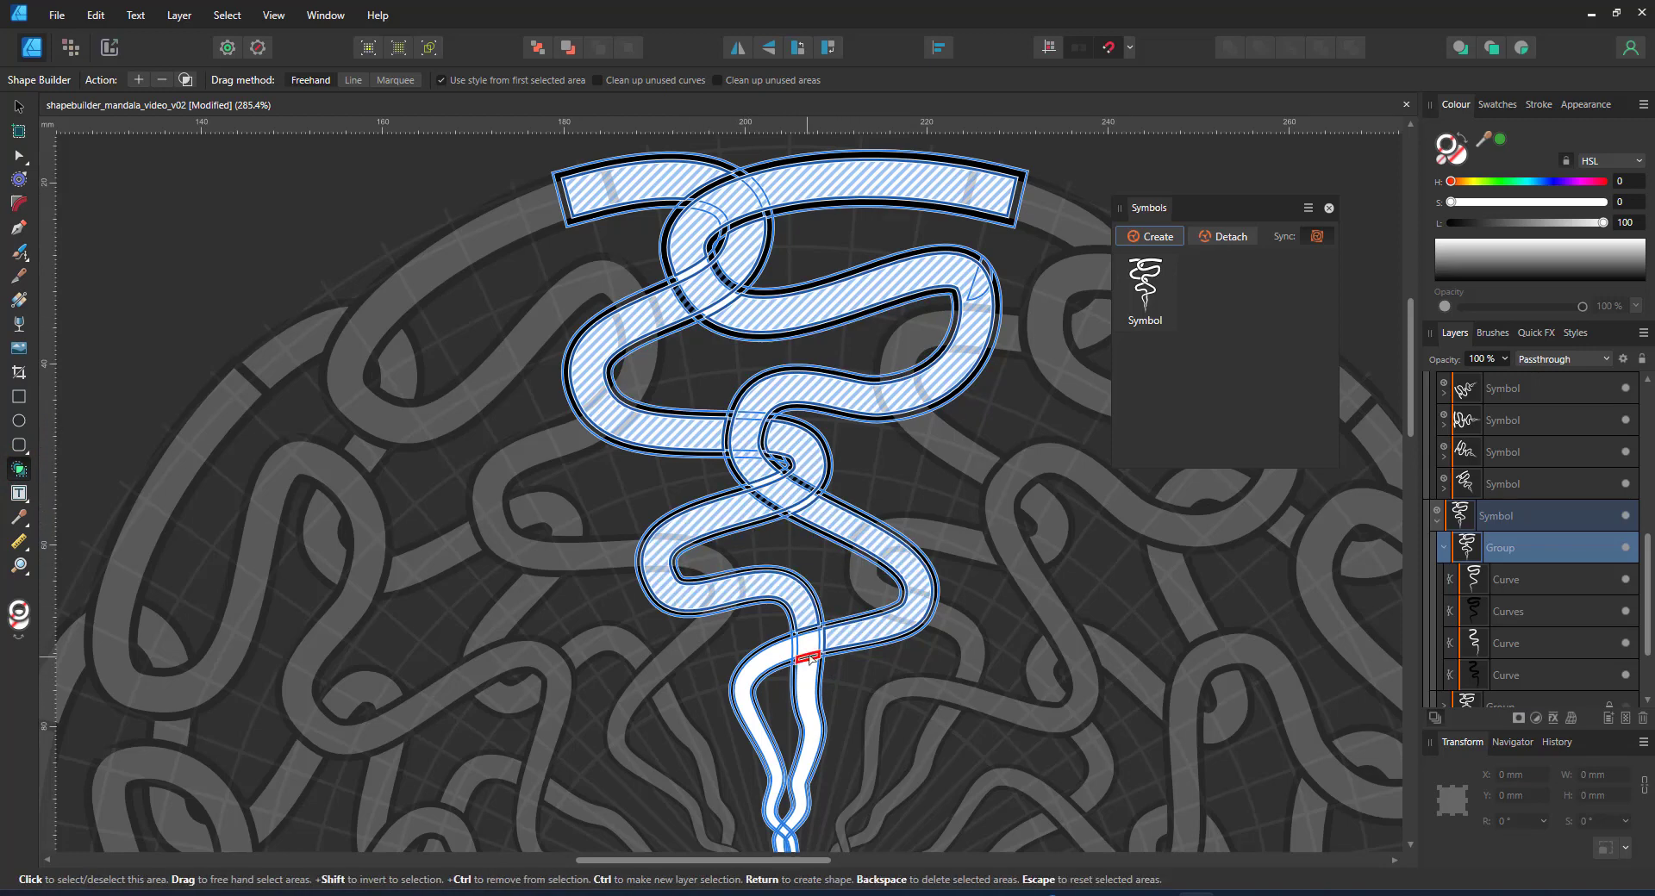
left_click_drag(821, 643, 763, 669)
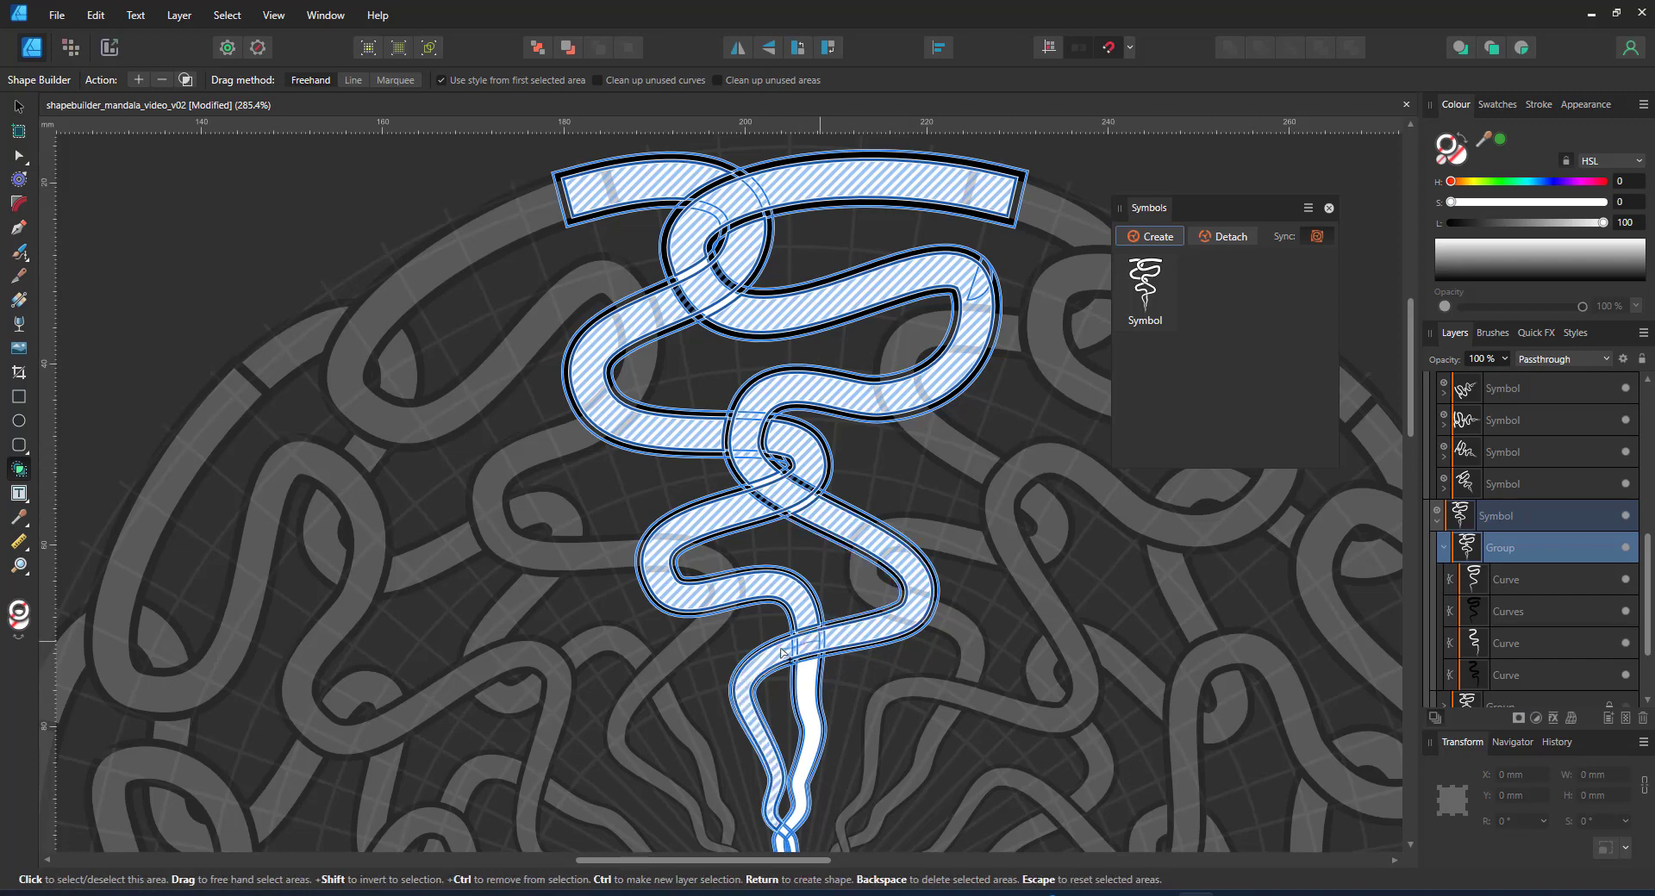
left_click(808, 703)
scroll(830, 796, "down", 3)
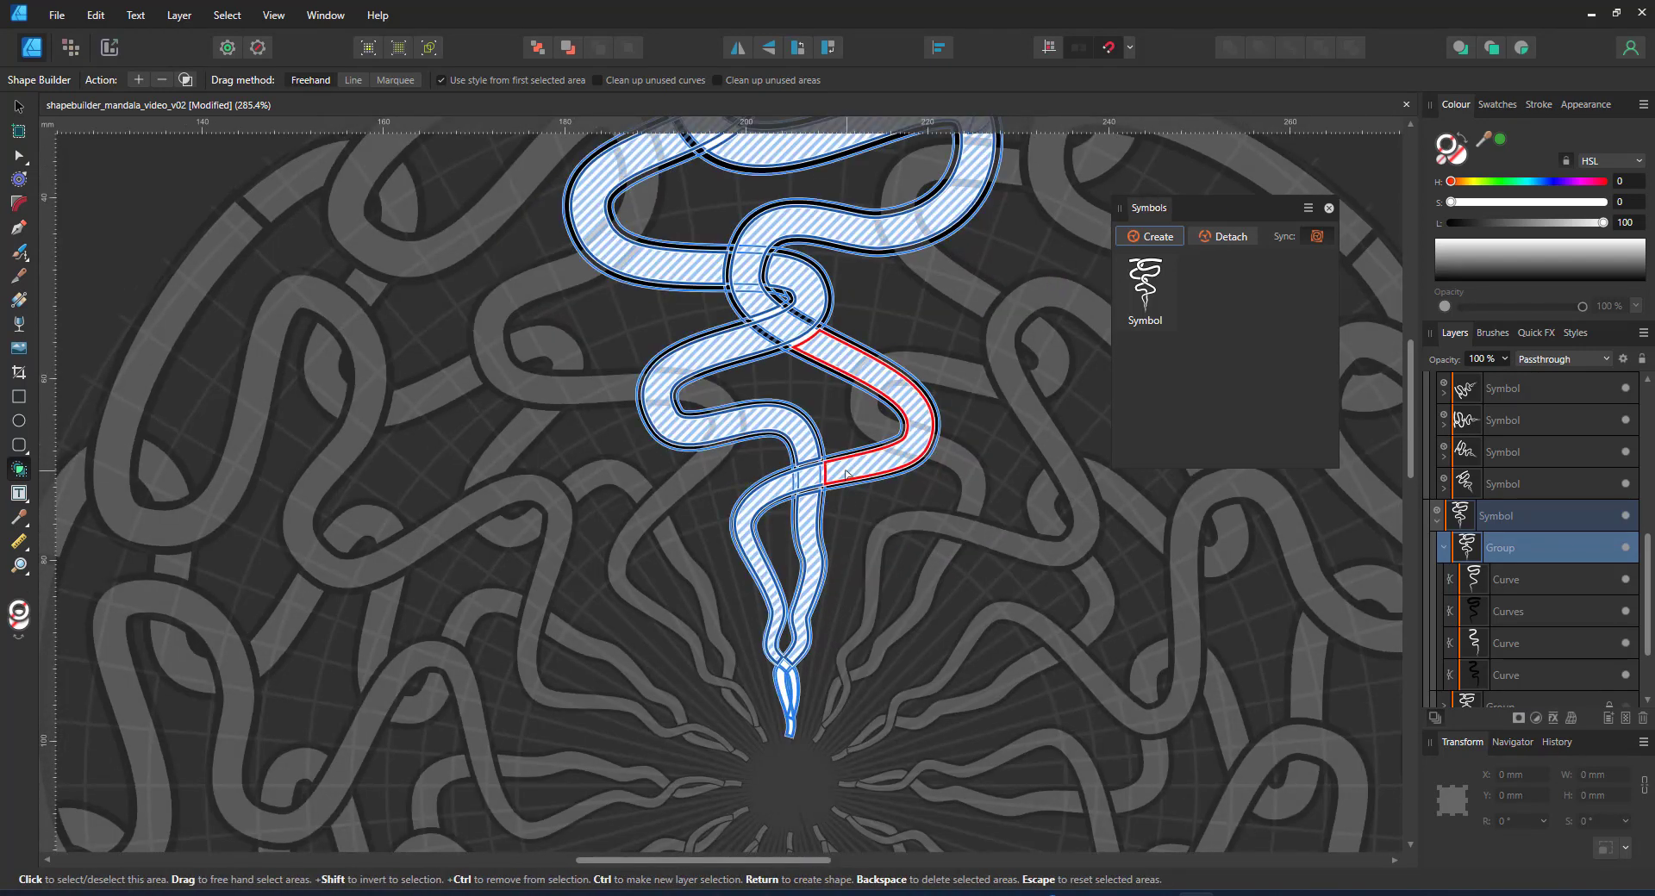
scroll(791, 674, "up", 5)
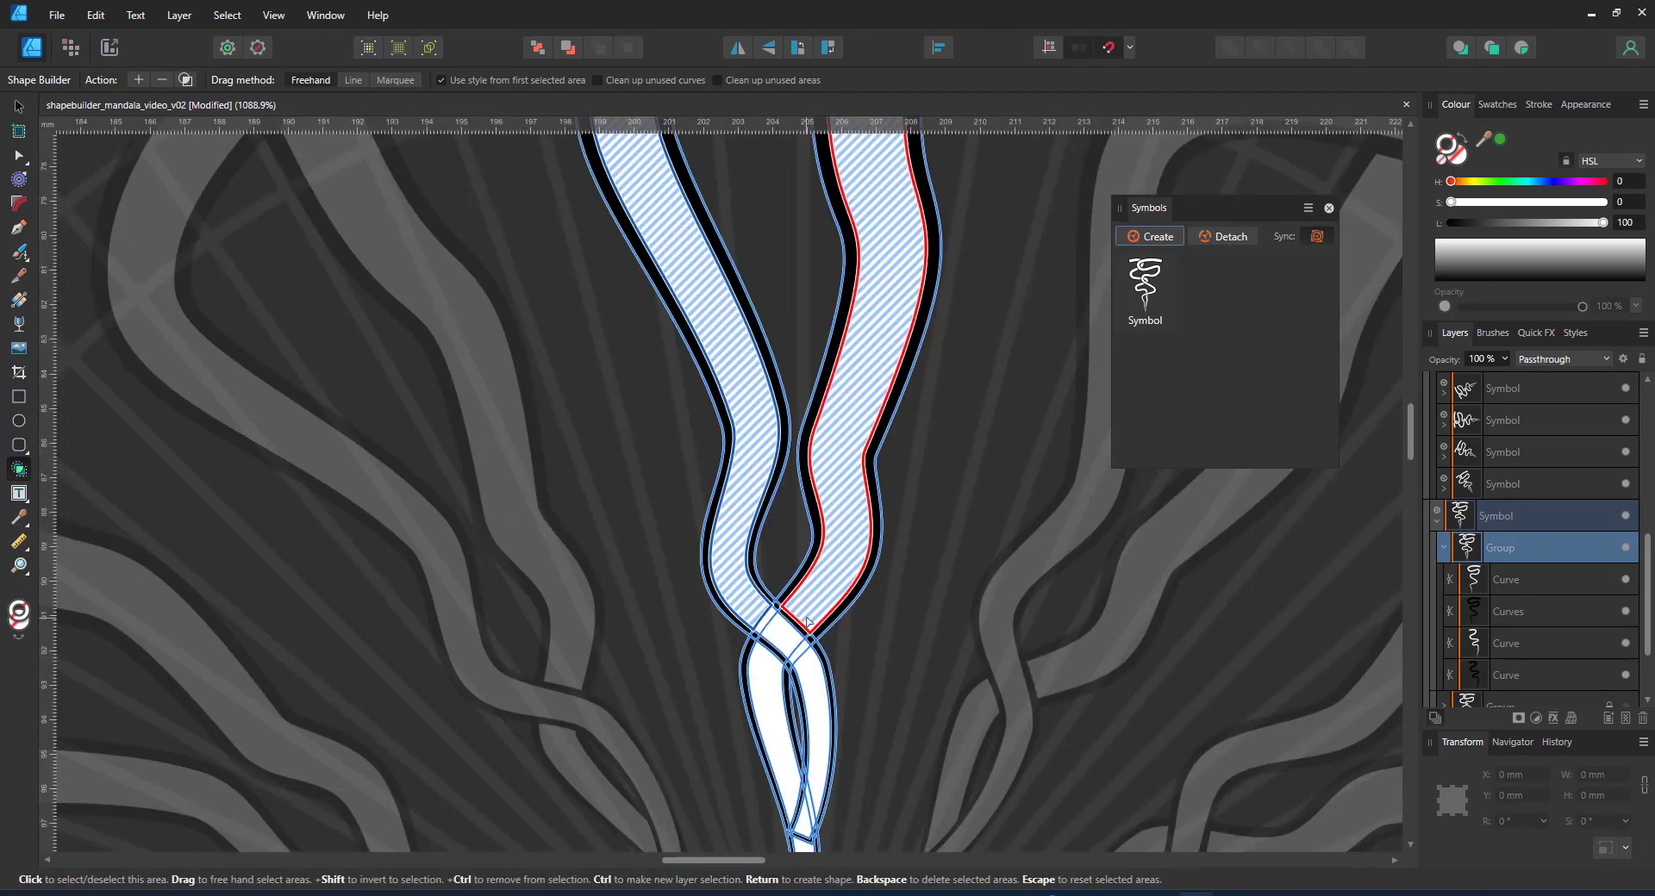
left_click_drag(810, 614, 769, 690)
left_click(821, 586)
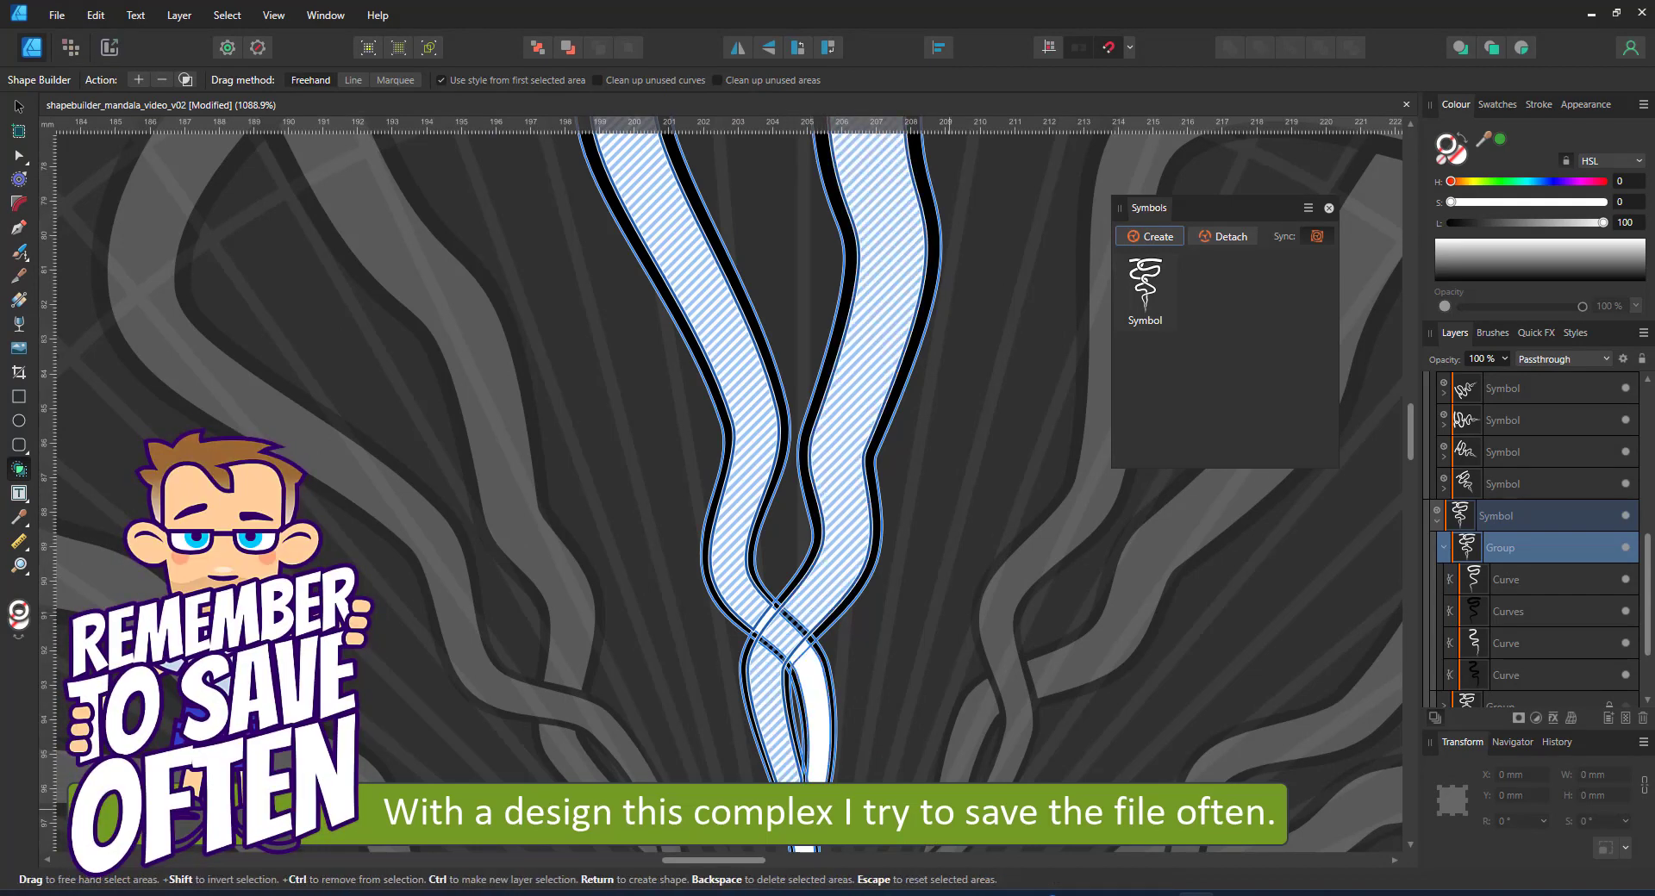
scroll(797, 681, "down", 3)
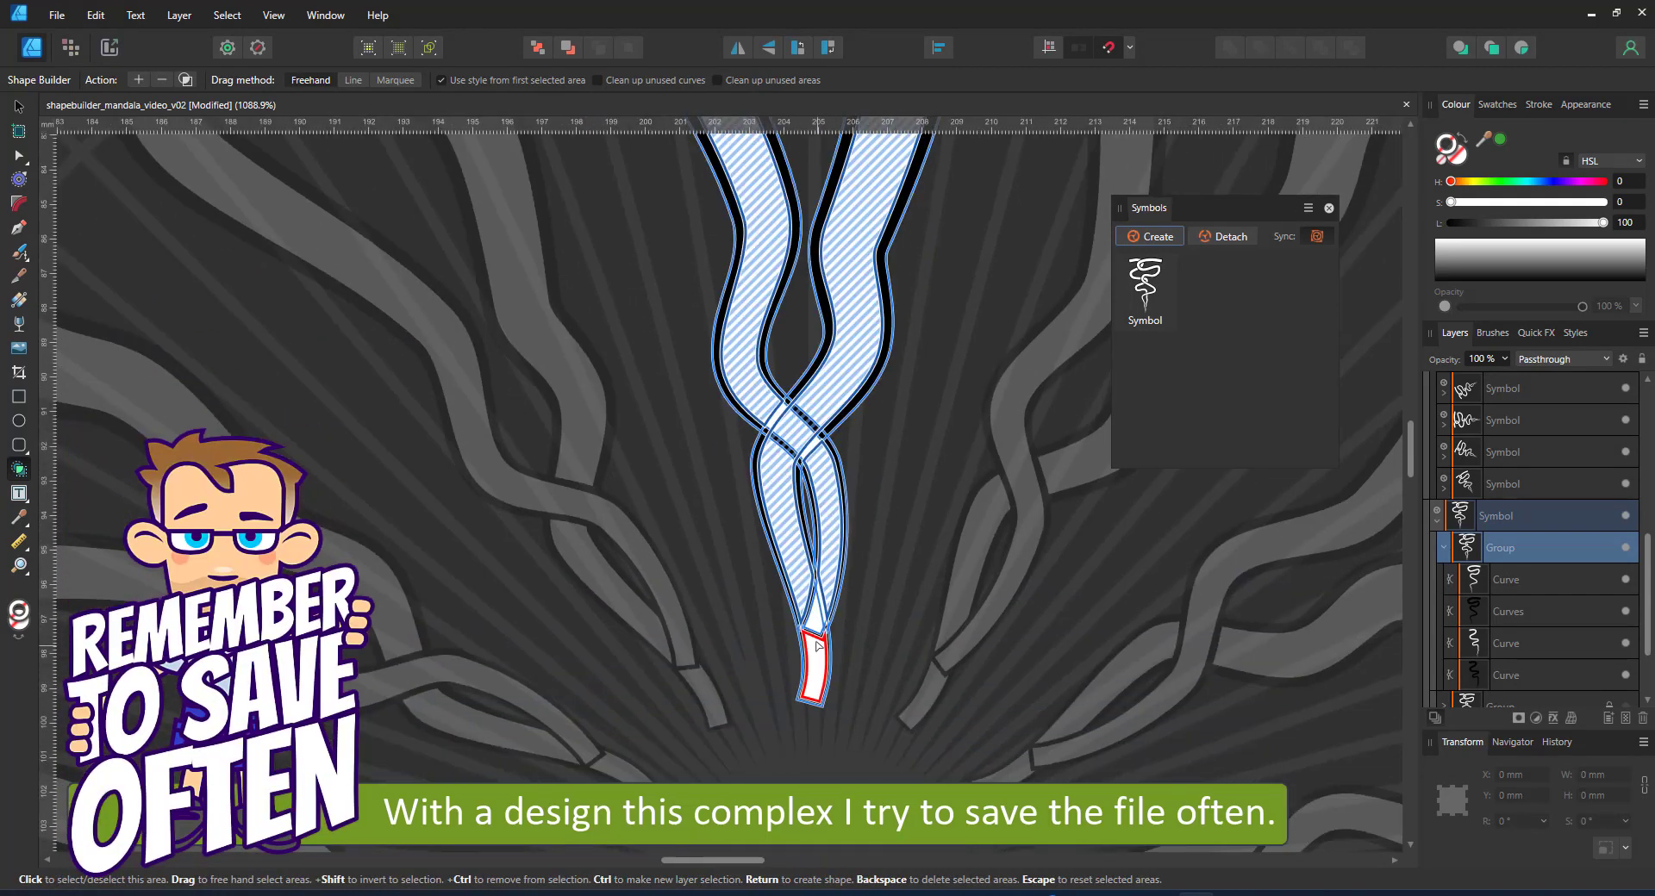
left_click_drag(801, 605, 813, 657)
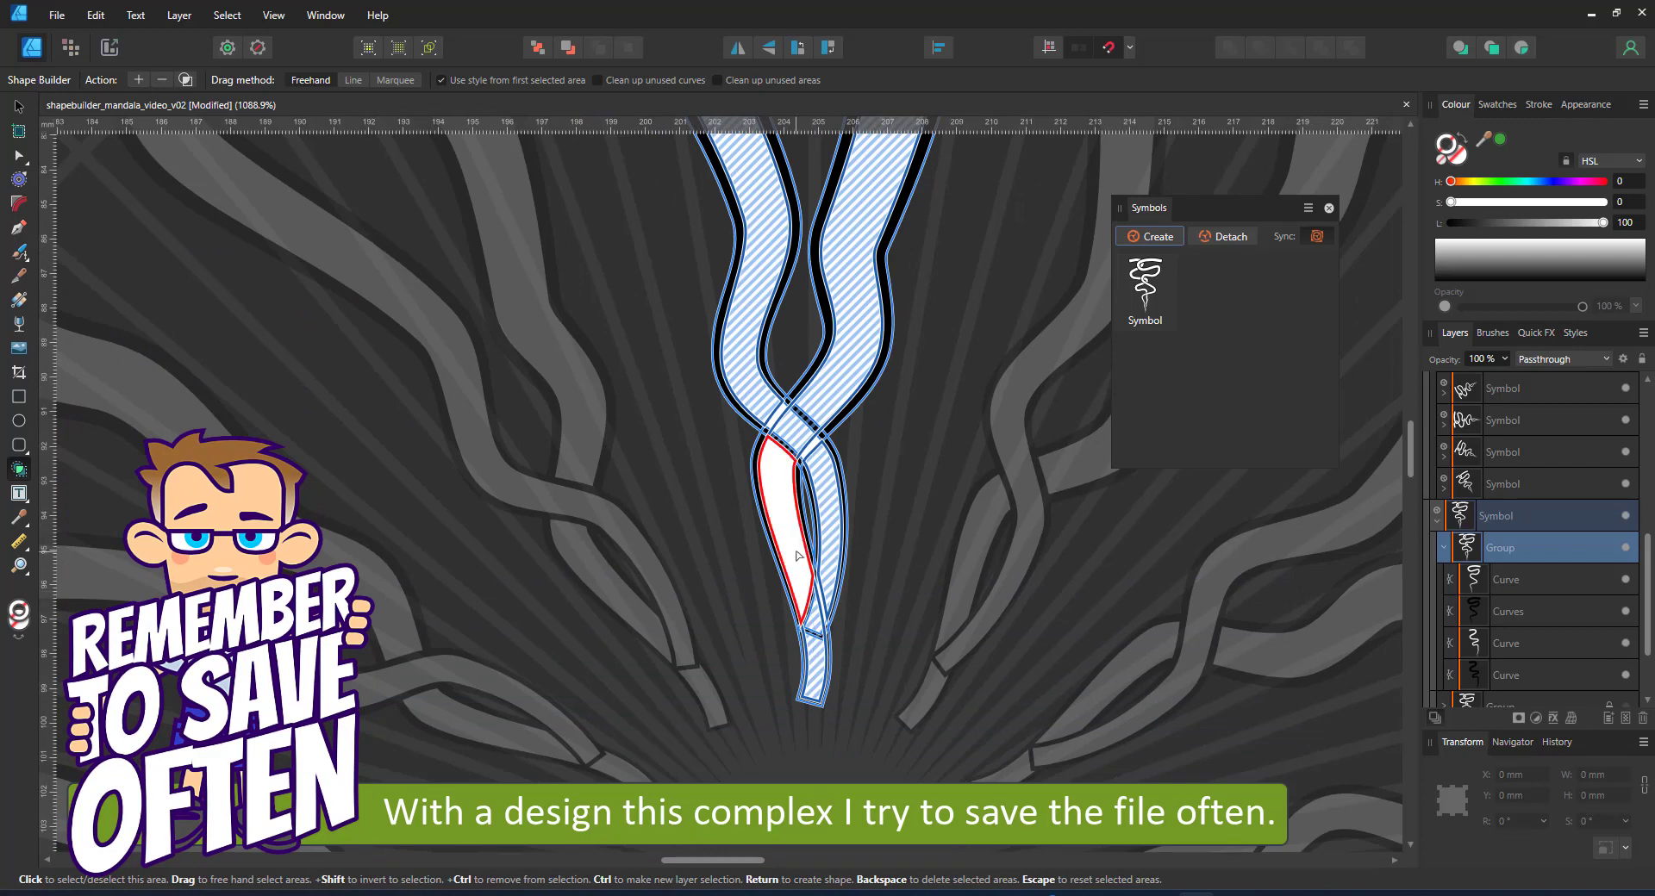
left_click(798, 582)
- Create a new interlaced shape from the selected areas and fade the original expanded branch group beneath it
key("ctrl+0")
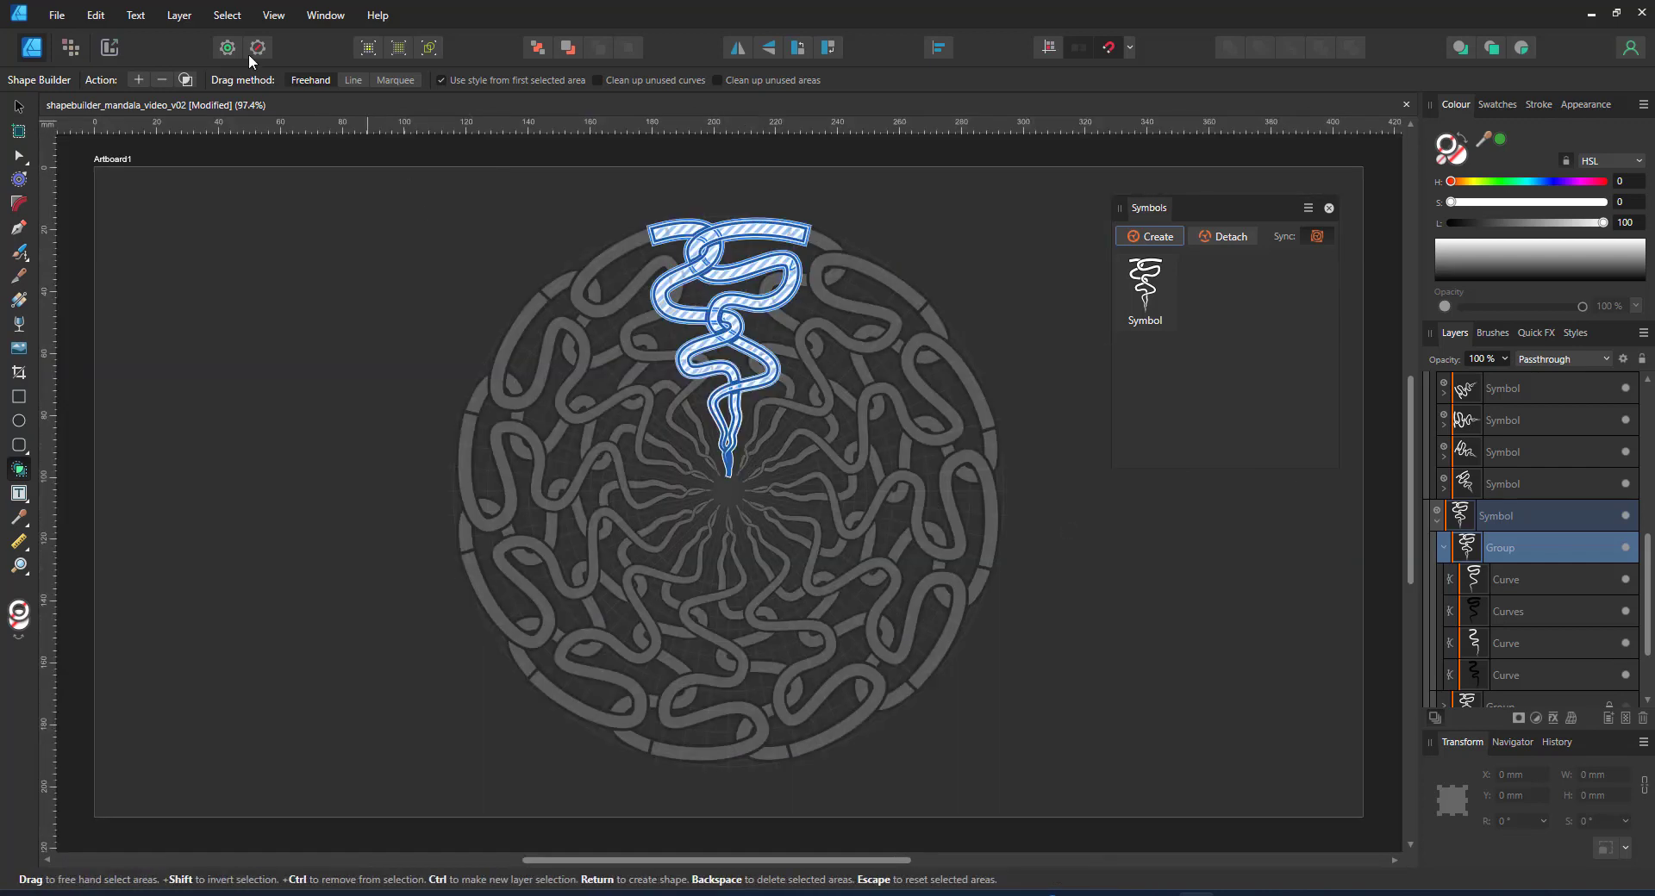
left_click(185, 80)
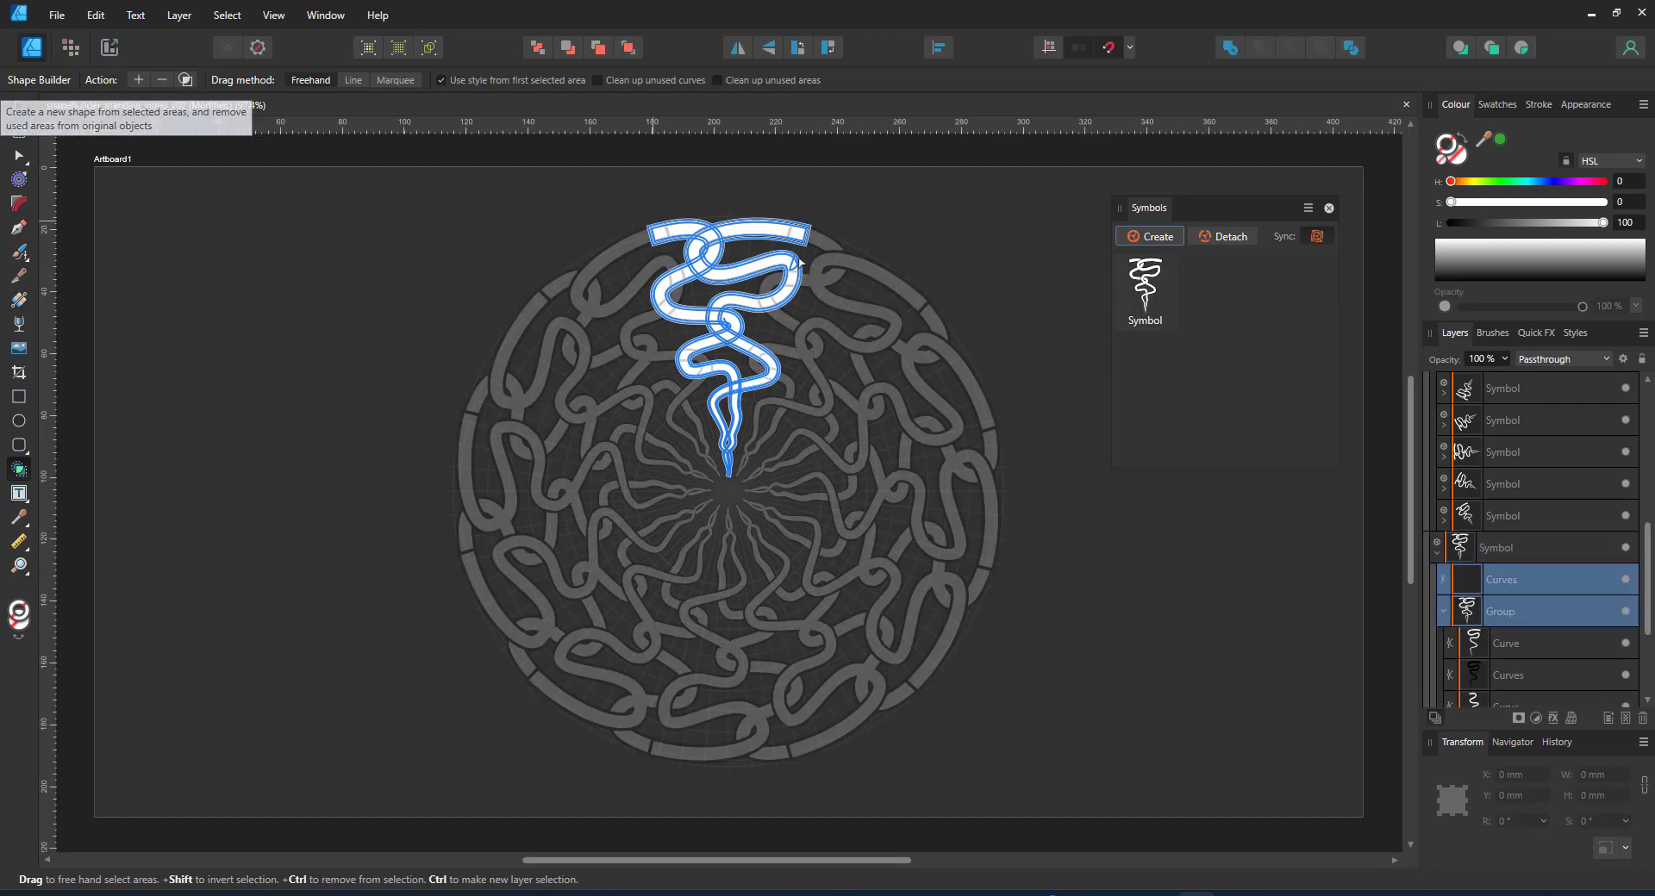
left_click(1523, 575, "ctrl")
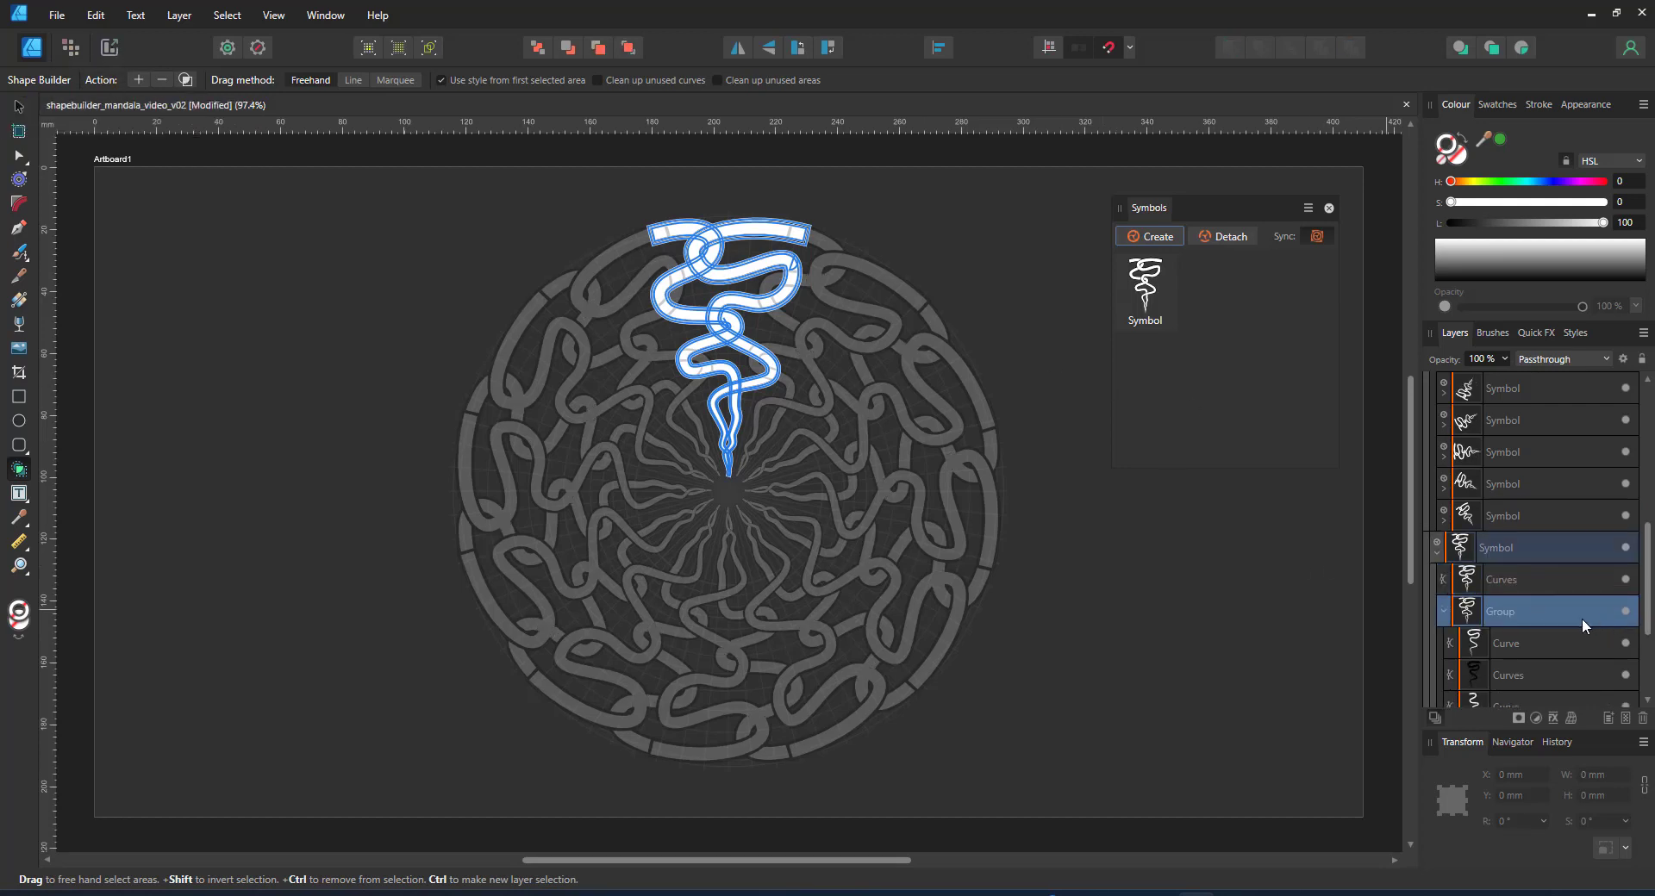
left_click(1517, 580)
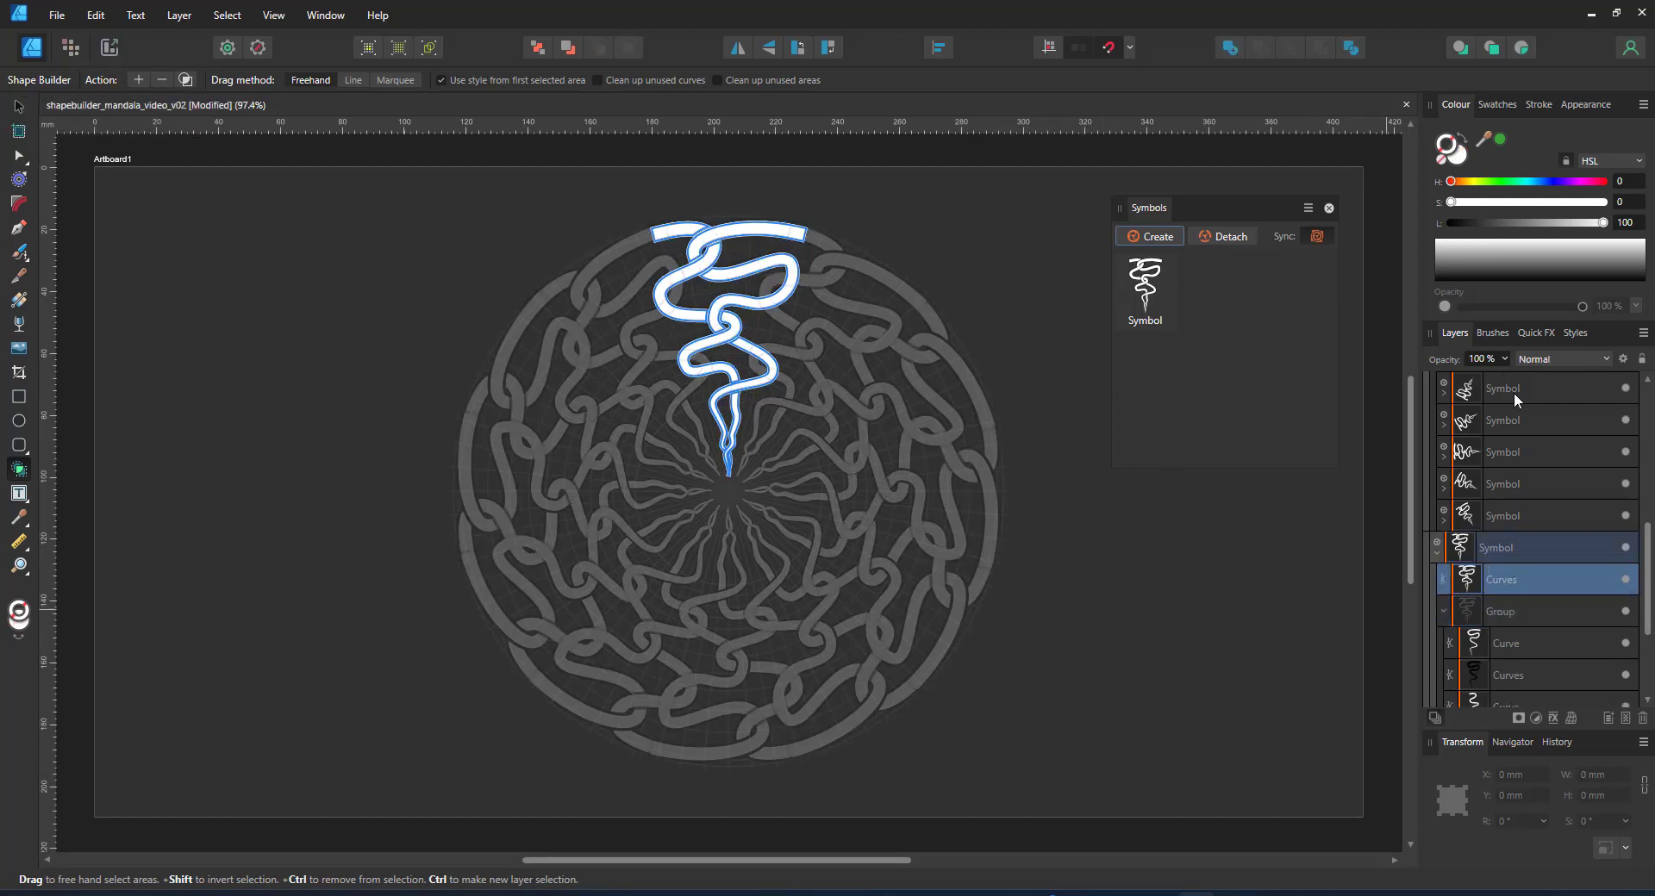
- Show the transform origin of the new interlaced shape and move it to the inner tip near the mandala's centre
left_click(1510, 556)
left_click(17, 110)
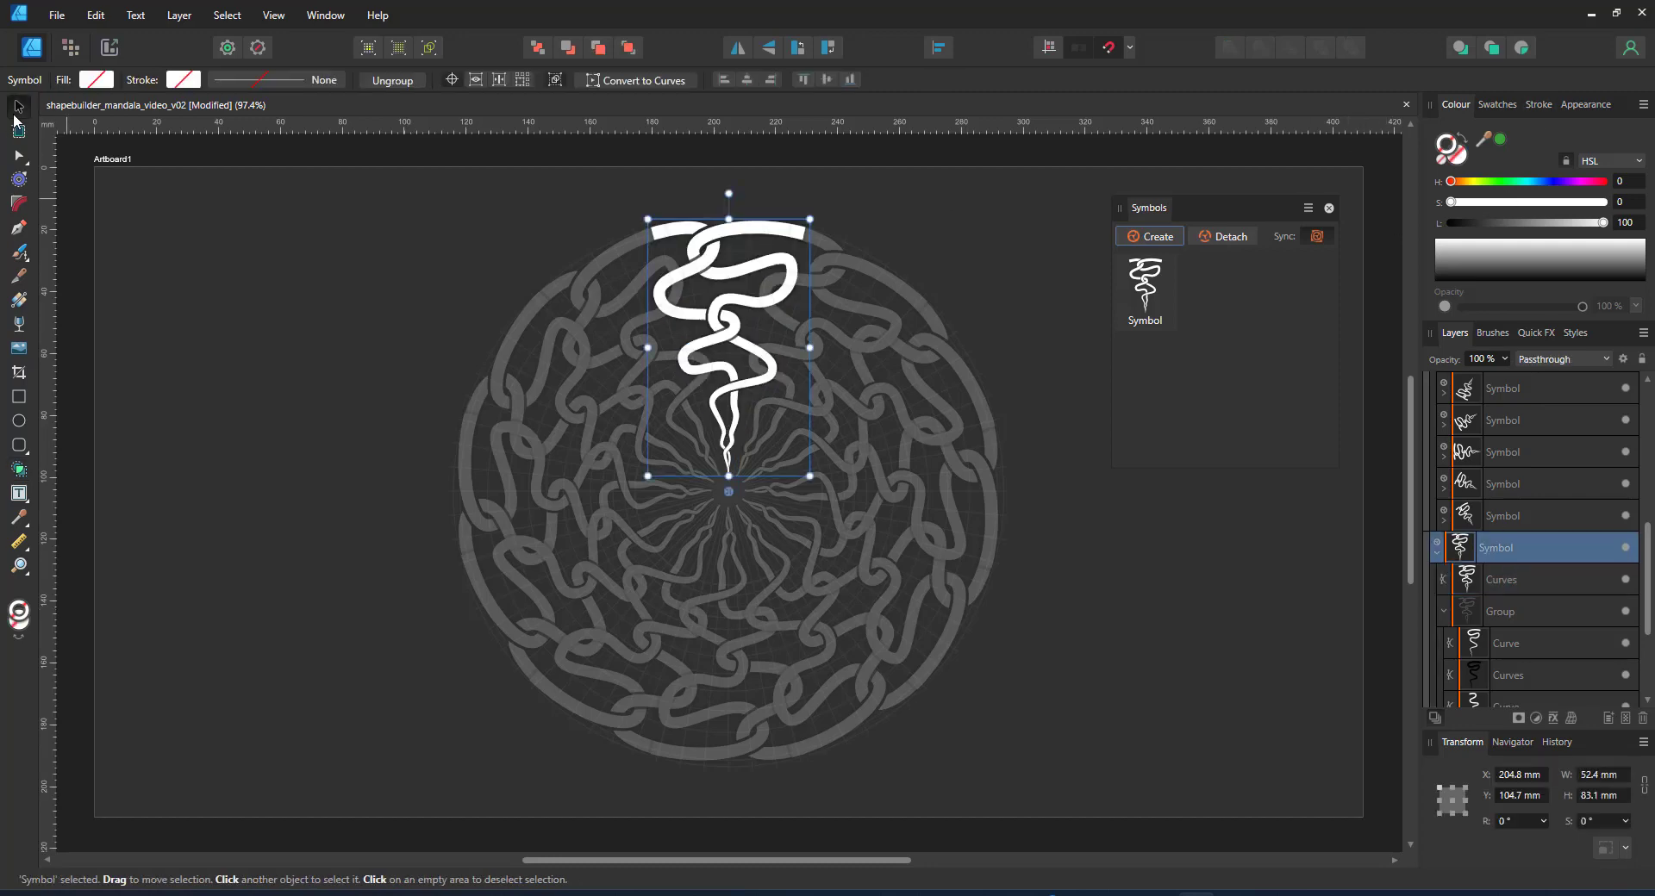
left_click(1463, 155)
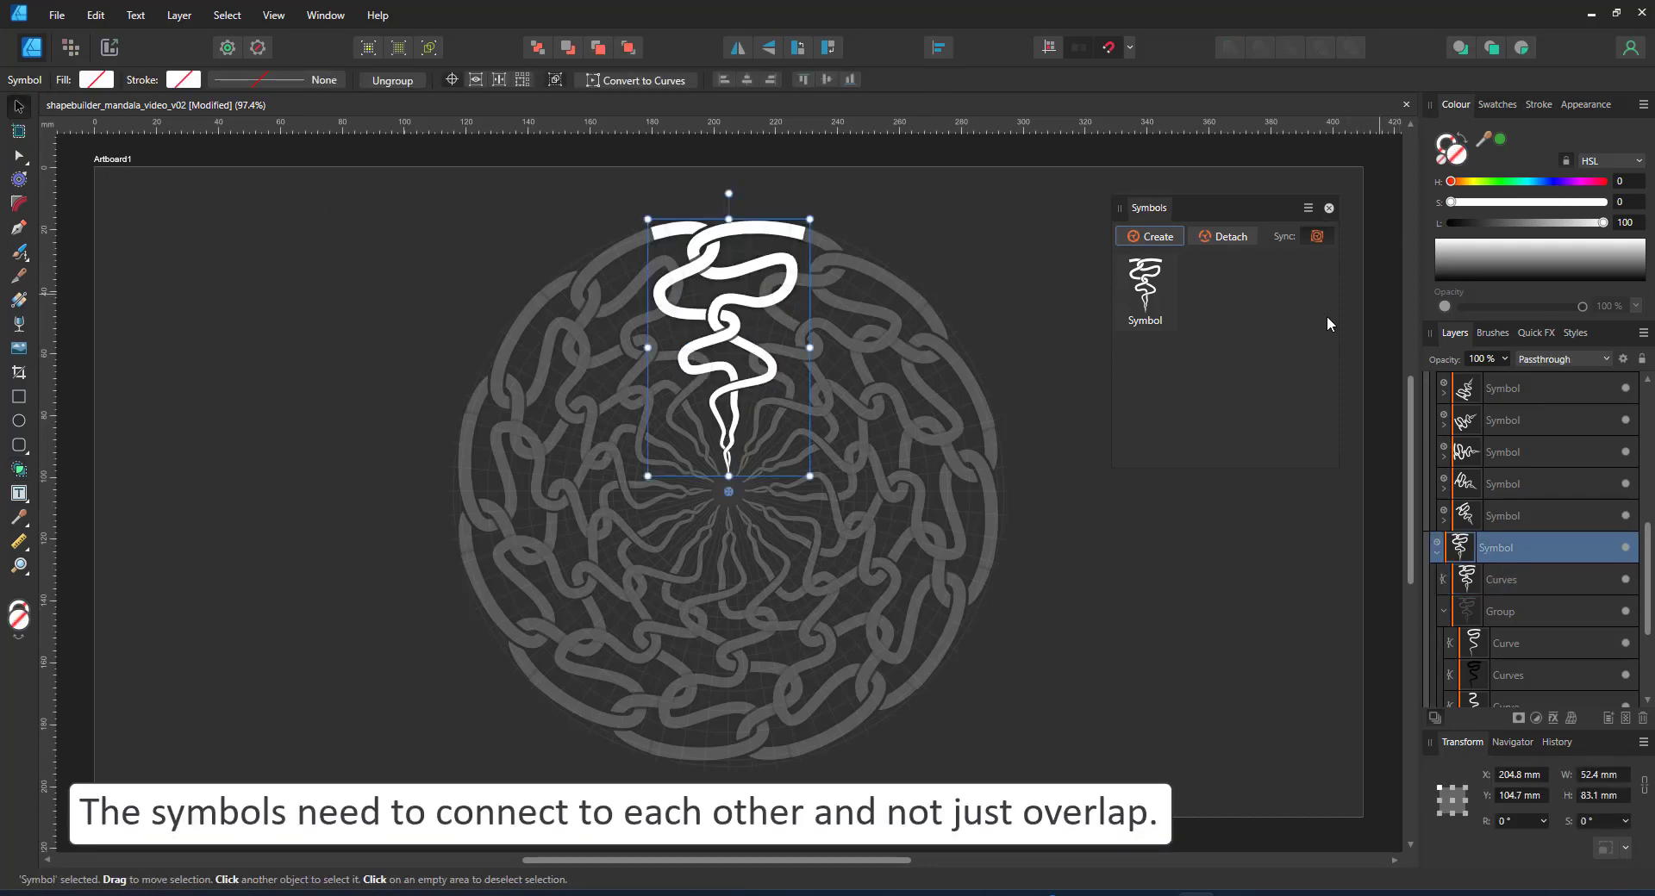
scroll(745, 251, "up", 5)
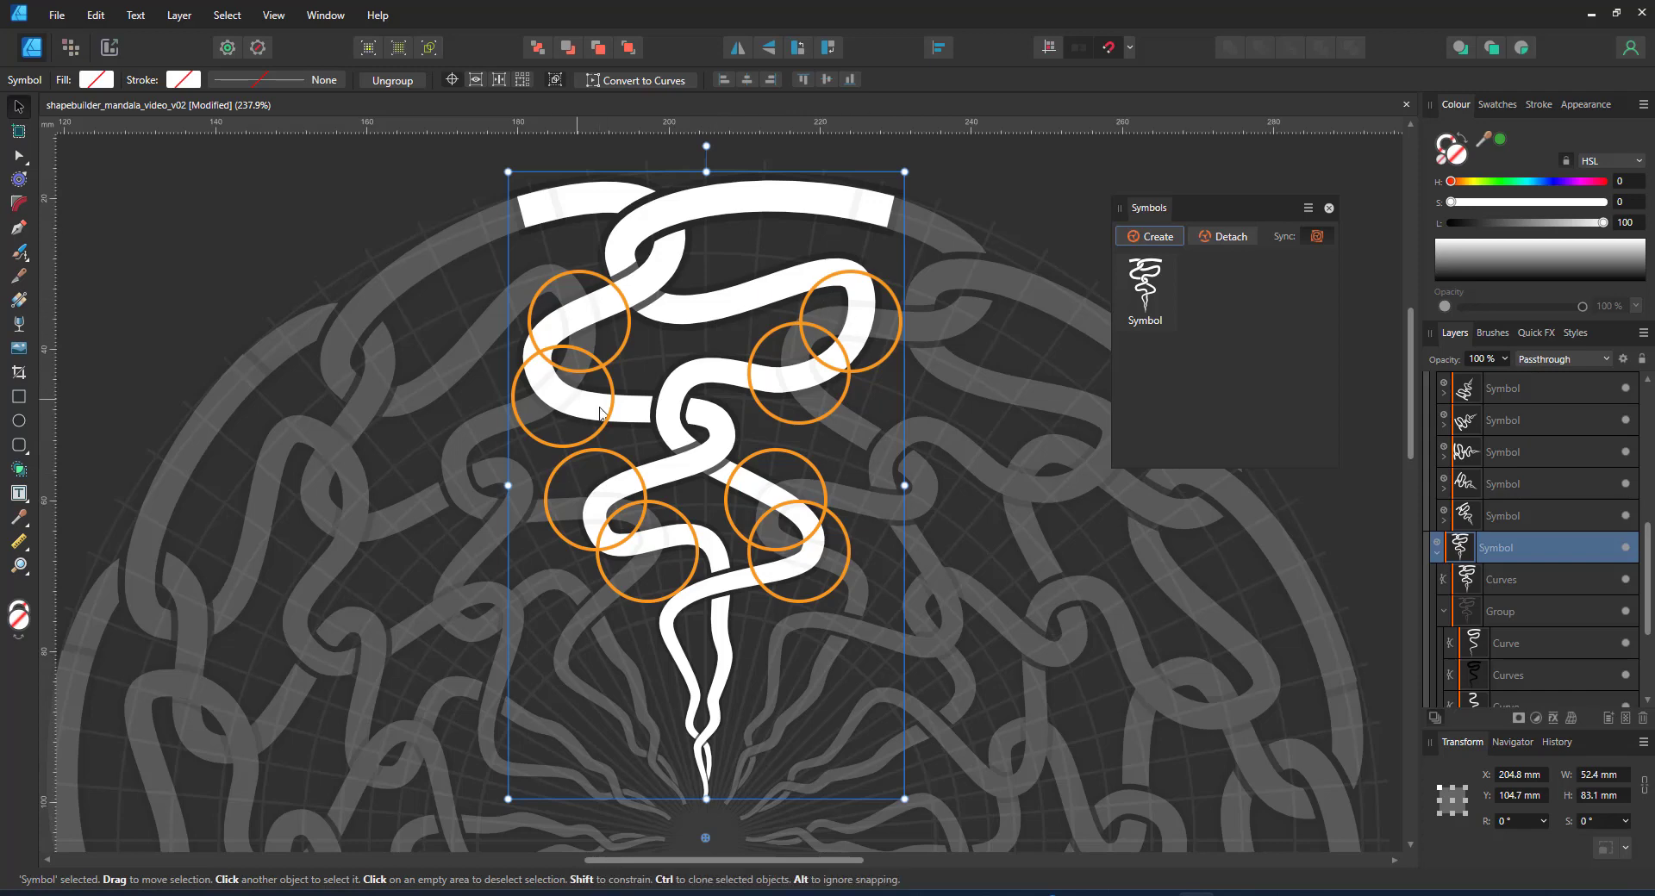
left_click(1512, 587)
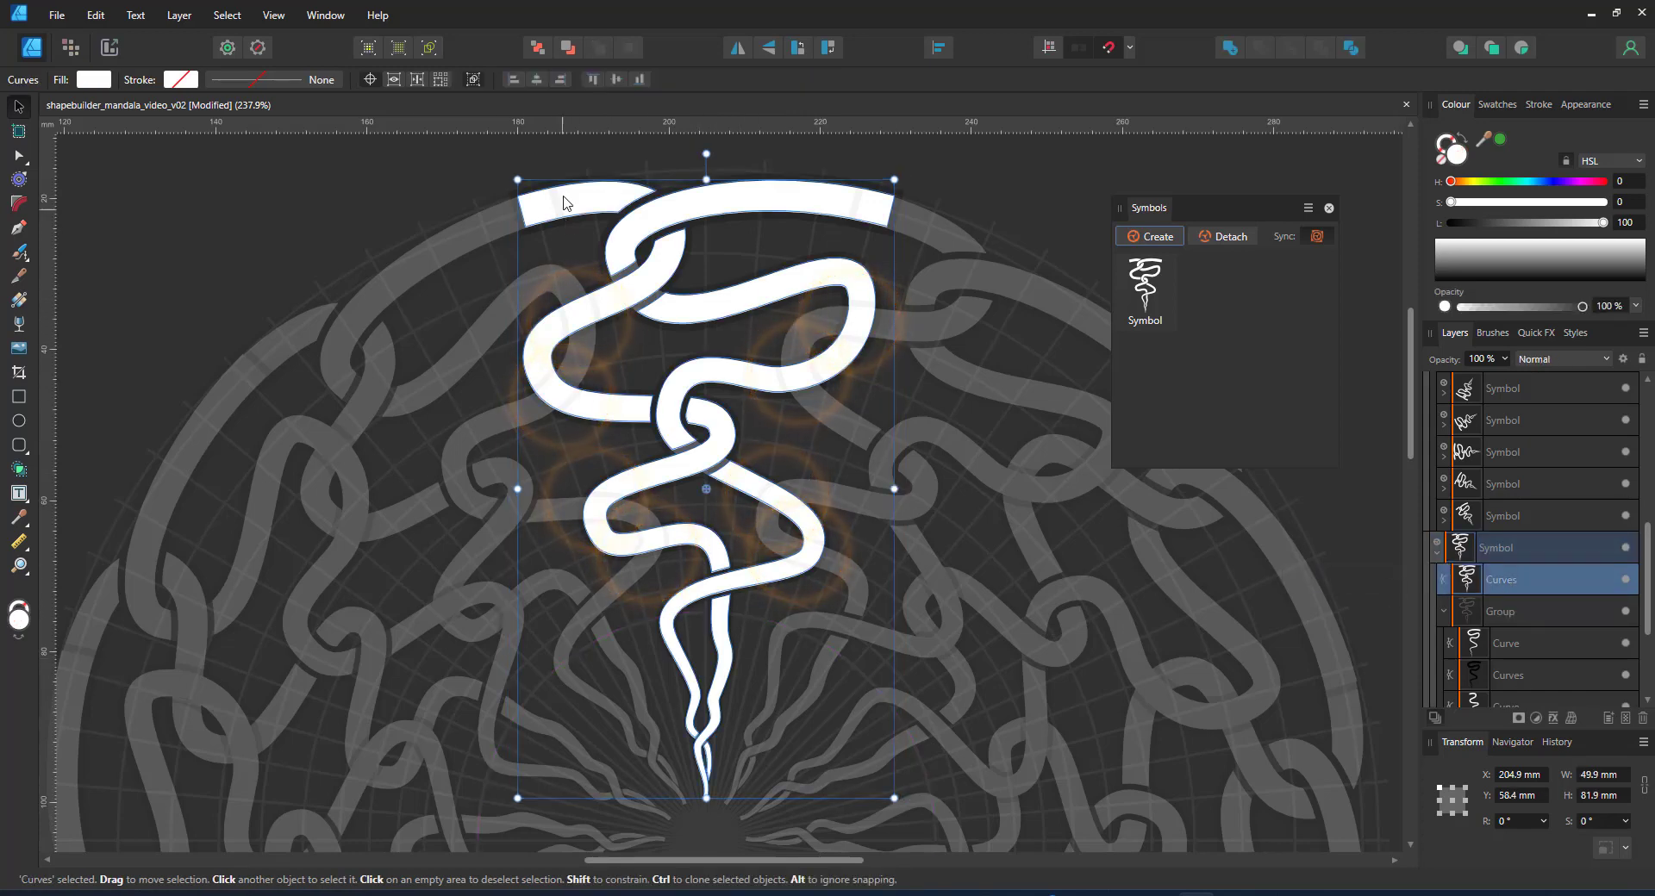
left_click(369, 79)
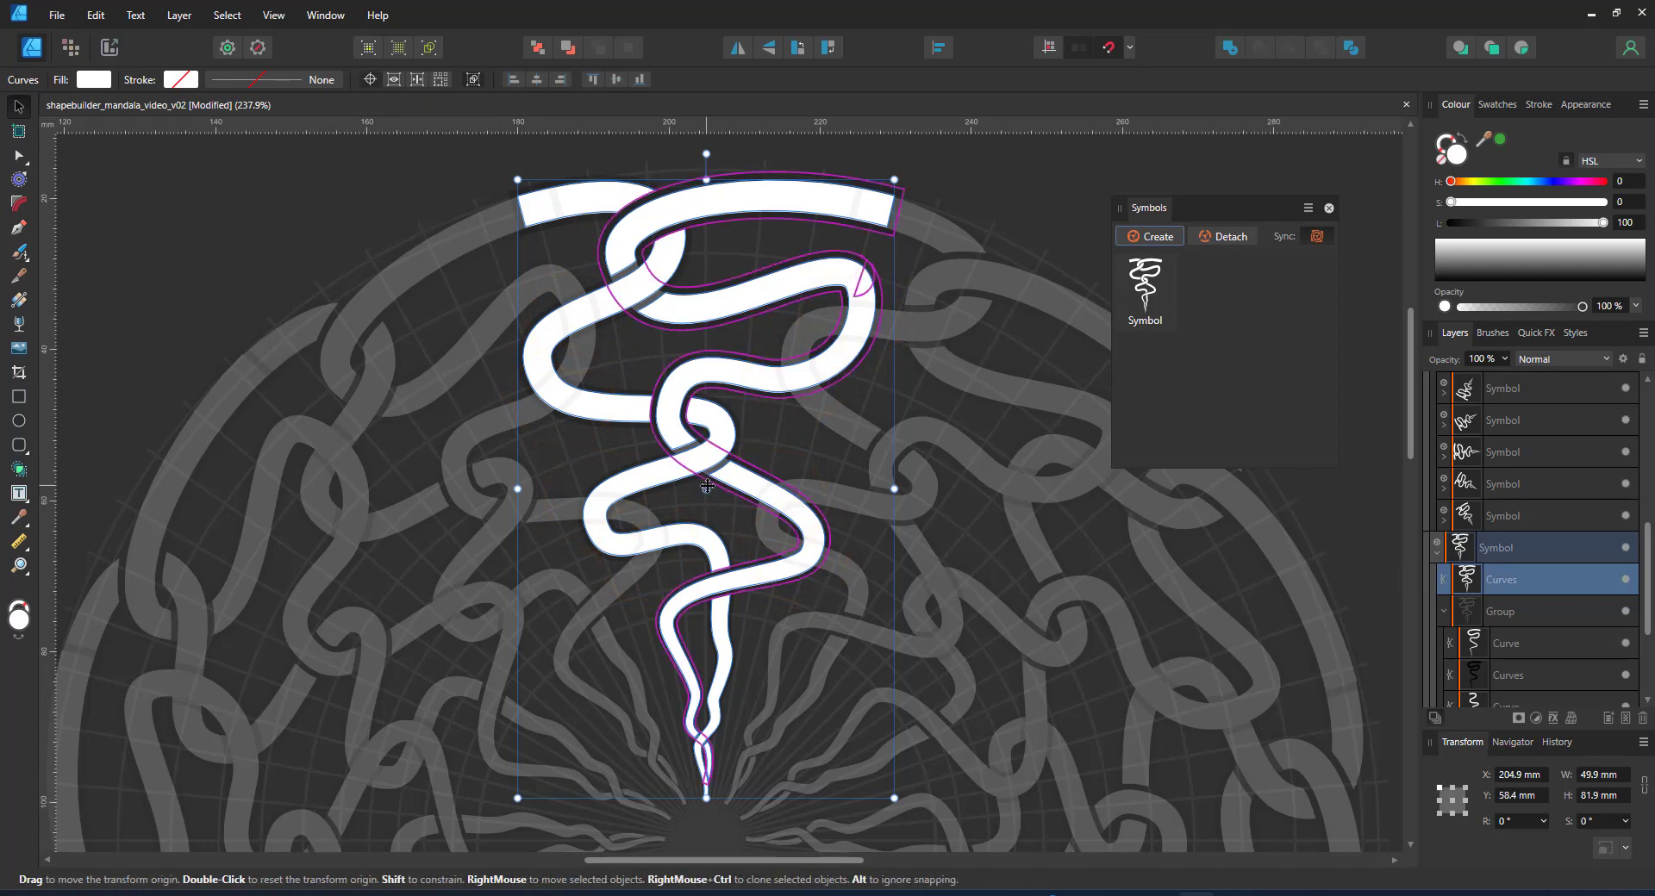
left_click_drag(706, 489, 701, 789)
- Copy the interlaced shape from the neighbouring symbol on the right and paste it into the work symbol above its own shape
left_click(939, 316, "ctrl")
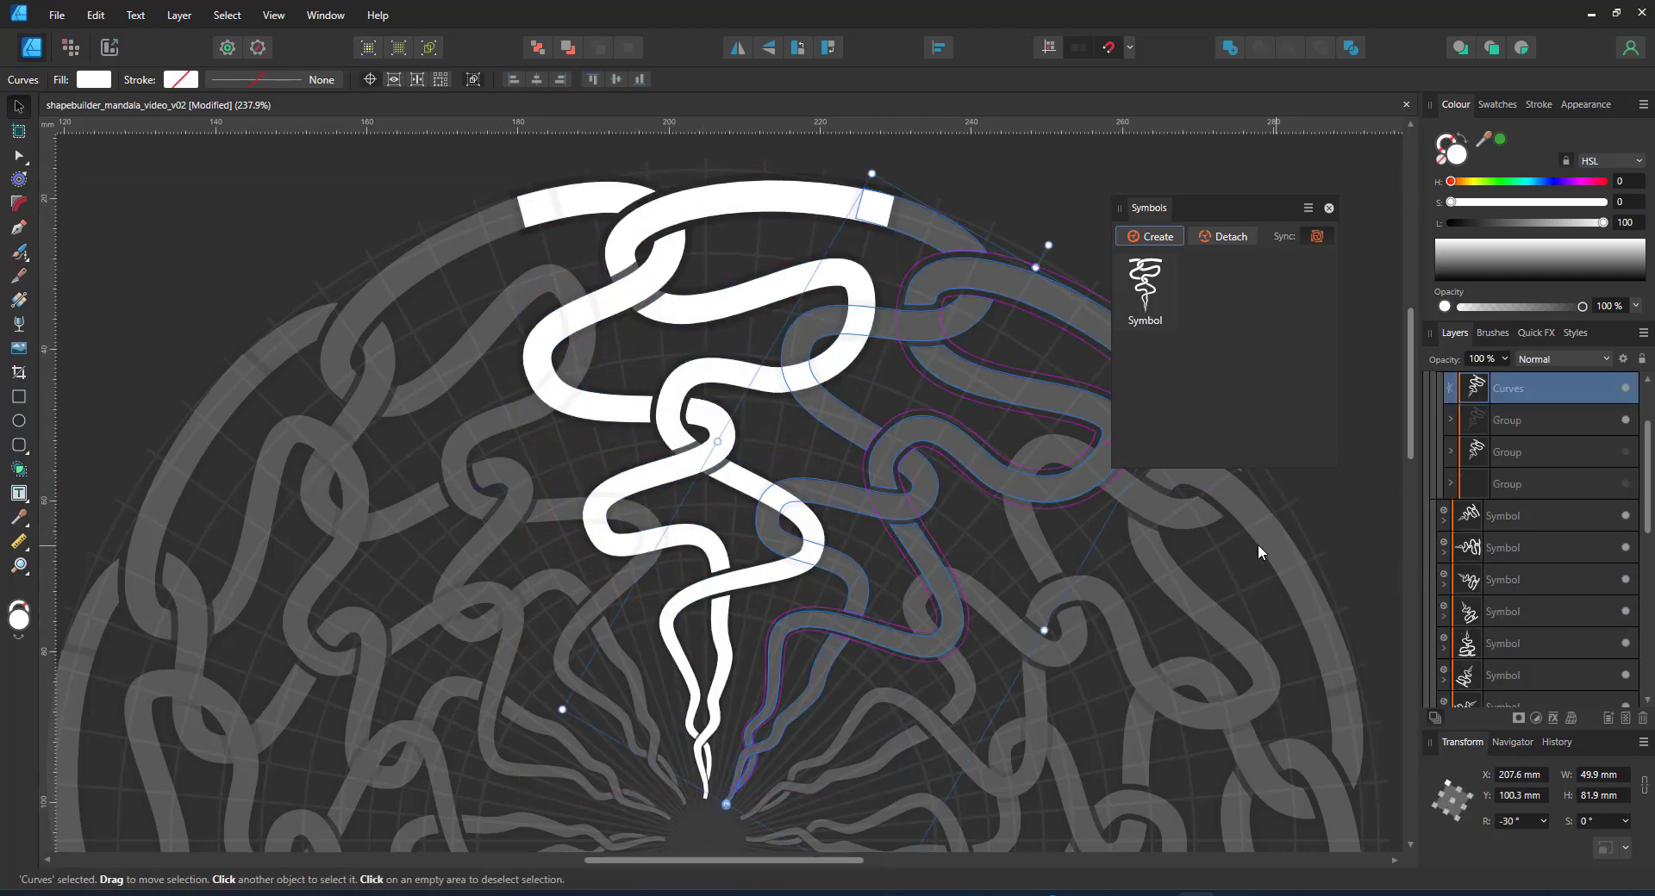
scroll(1560, 652, "down", 5)
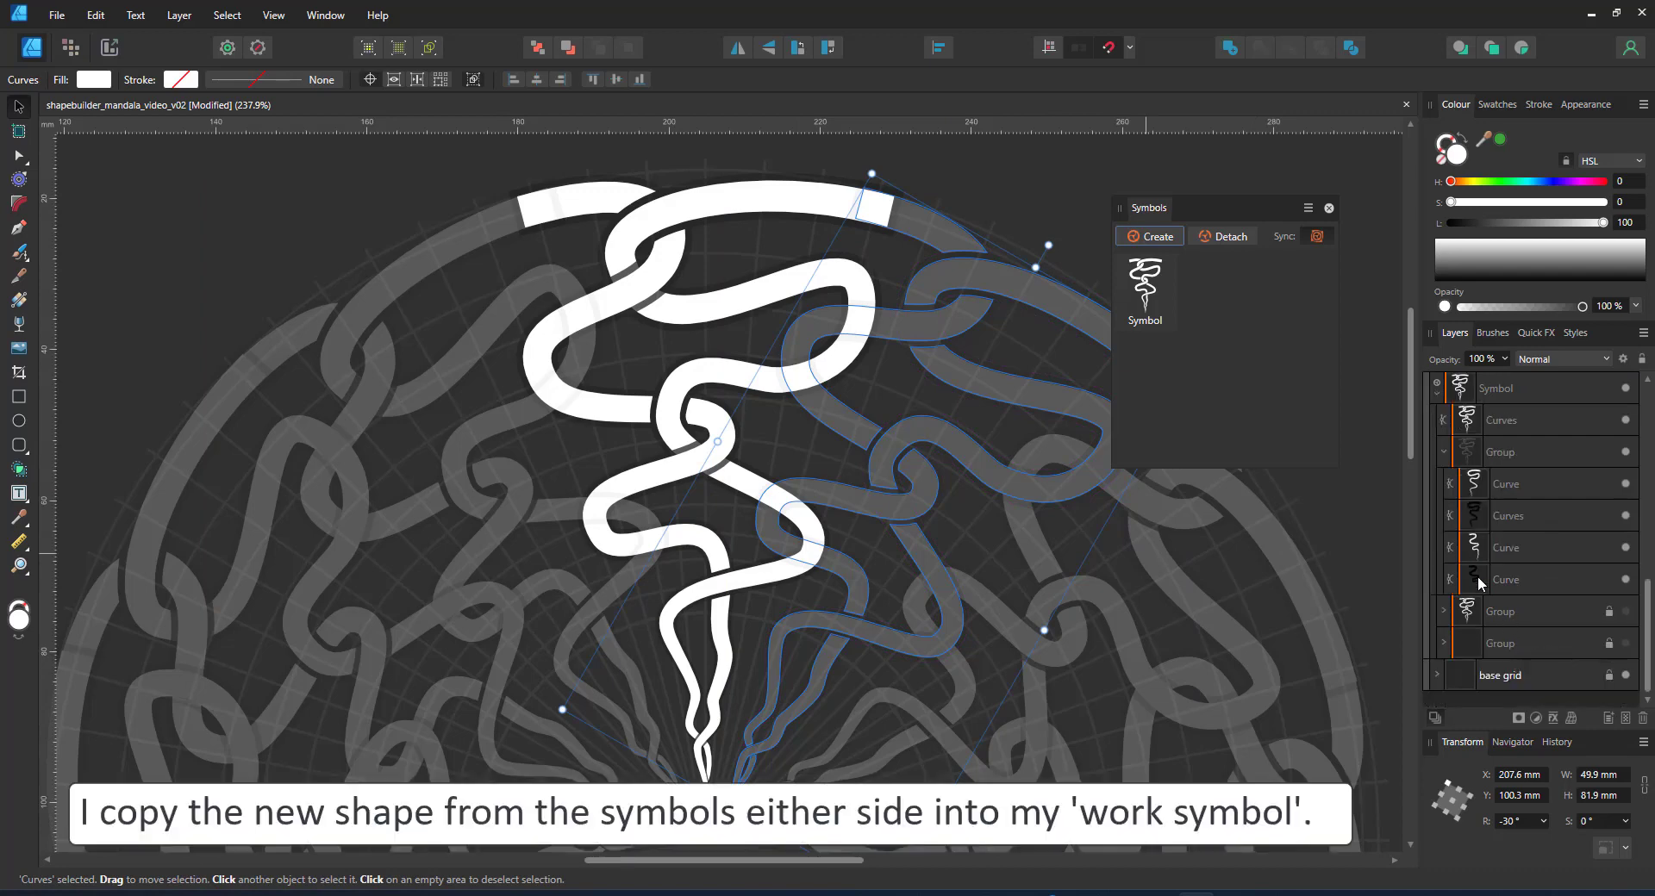
scroll(1525, 487, "up", 3)
left_click(1497, 617)
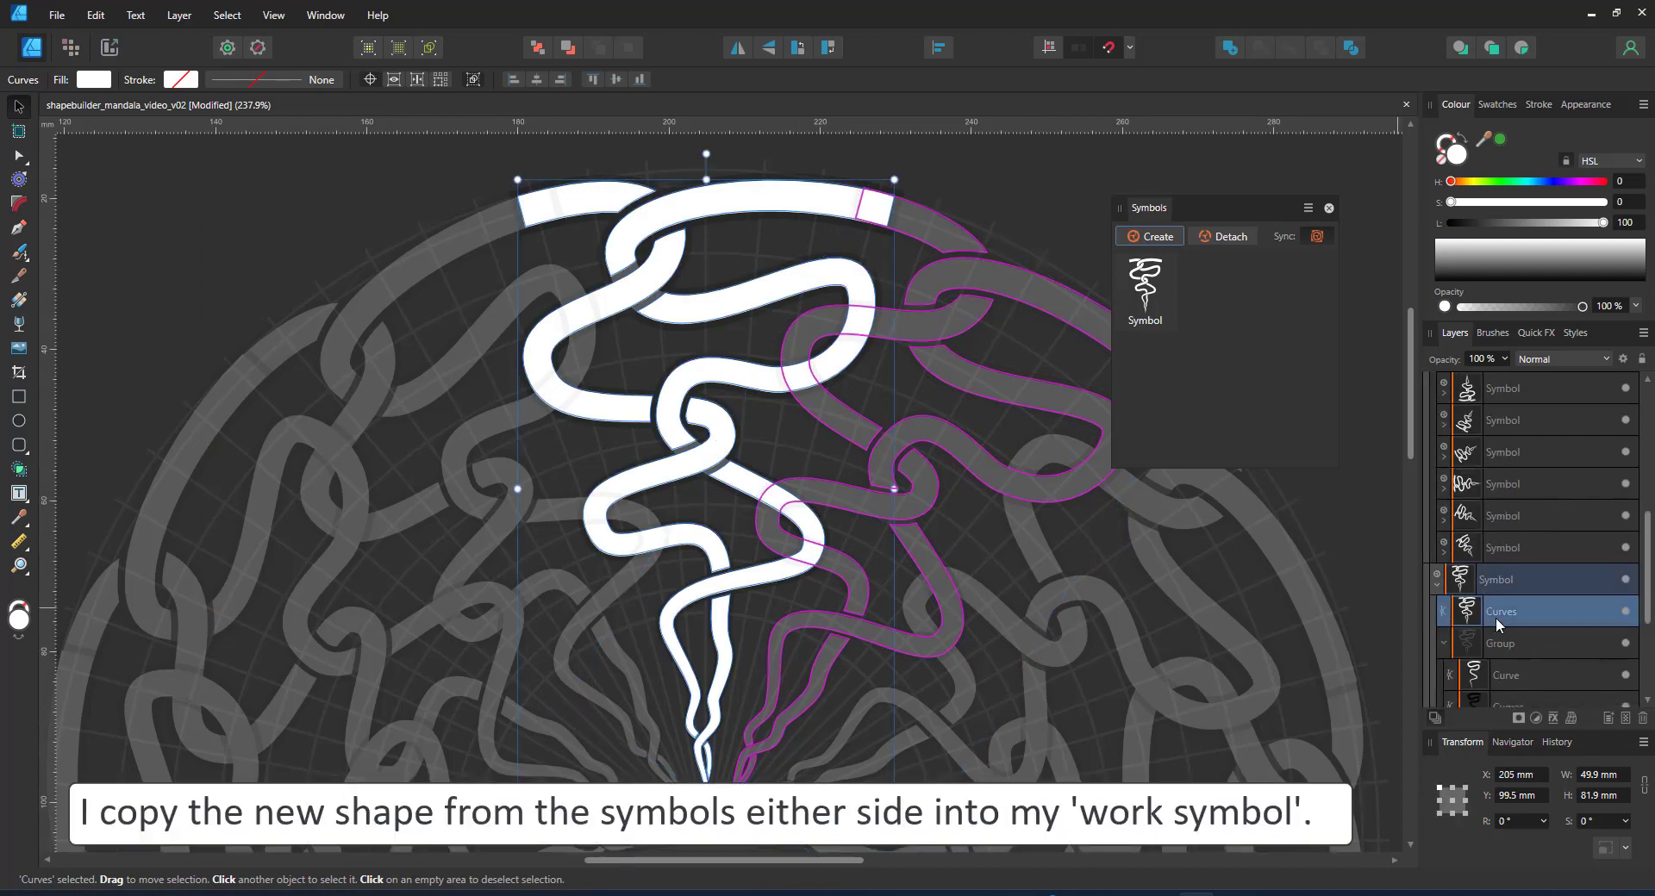
key("ctrl+v")
- Copy the interlaced shape from the left neighbouring symbol into the work symbol, and set both pasted neighbour shapes to 30% opacity
left_click(452, 282)
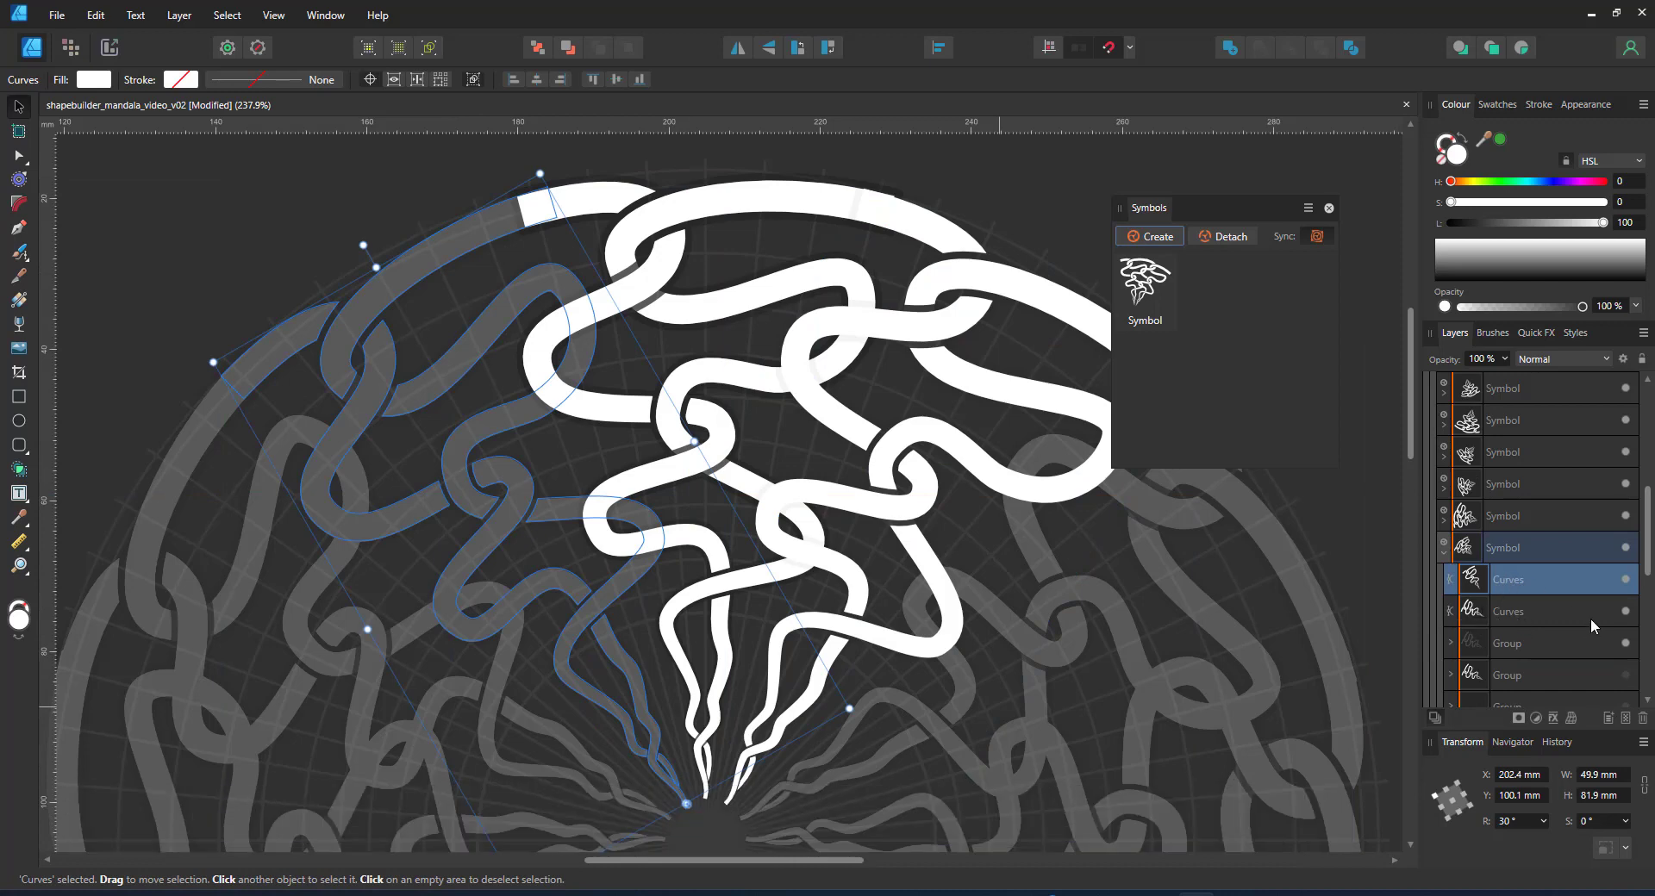
scroll(1591, 626, "down", 5)
scroll(1509, 497, "up", 5)
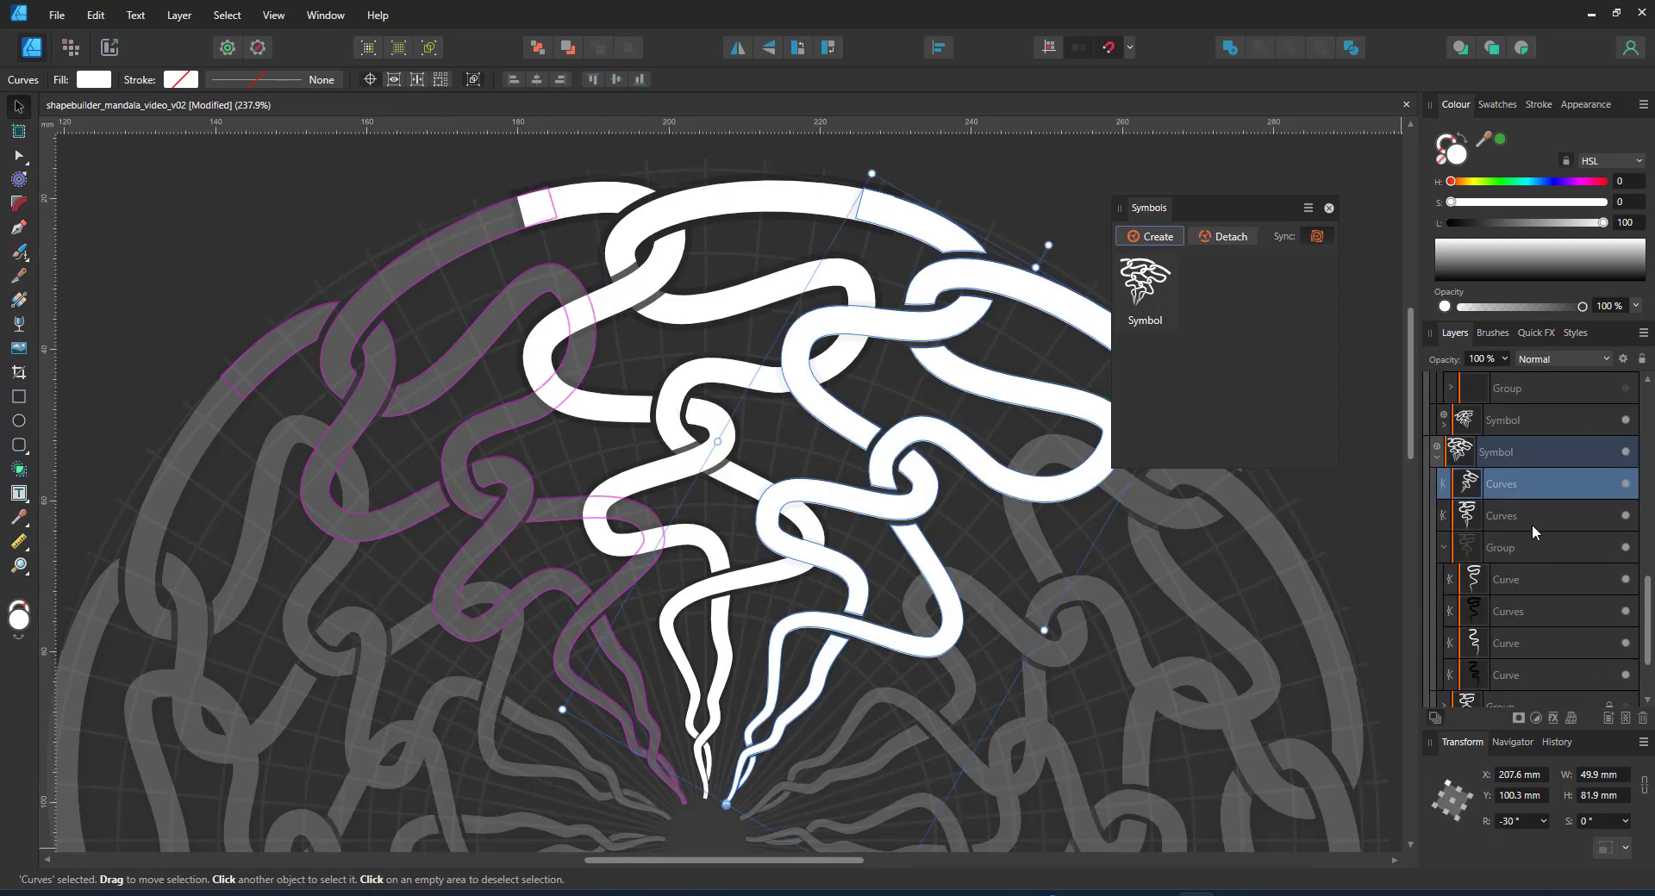
left_click_drag(1532, 524, 1524, 543)
left_click(1518, 579, "shift")
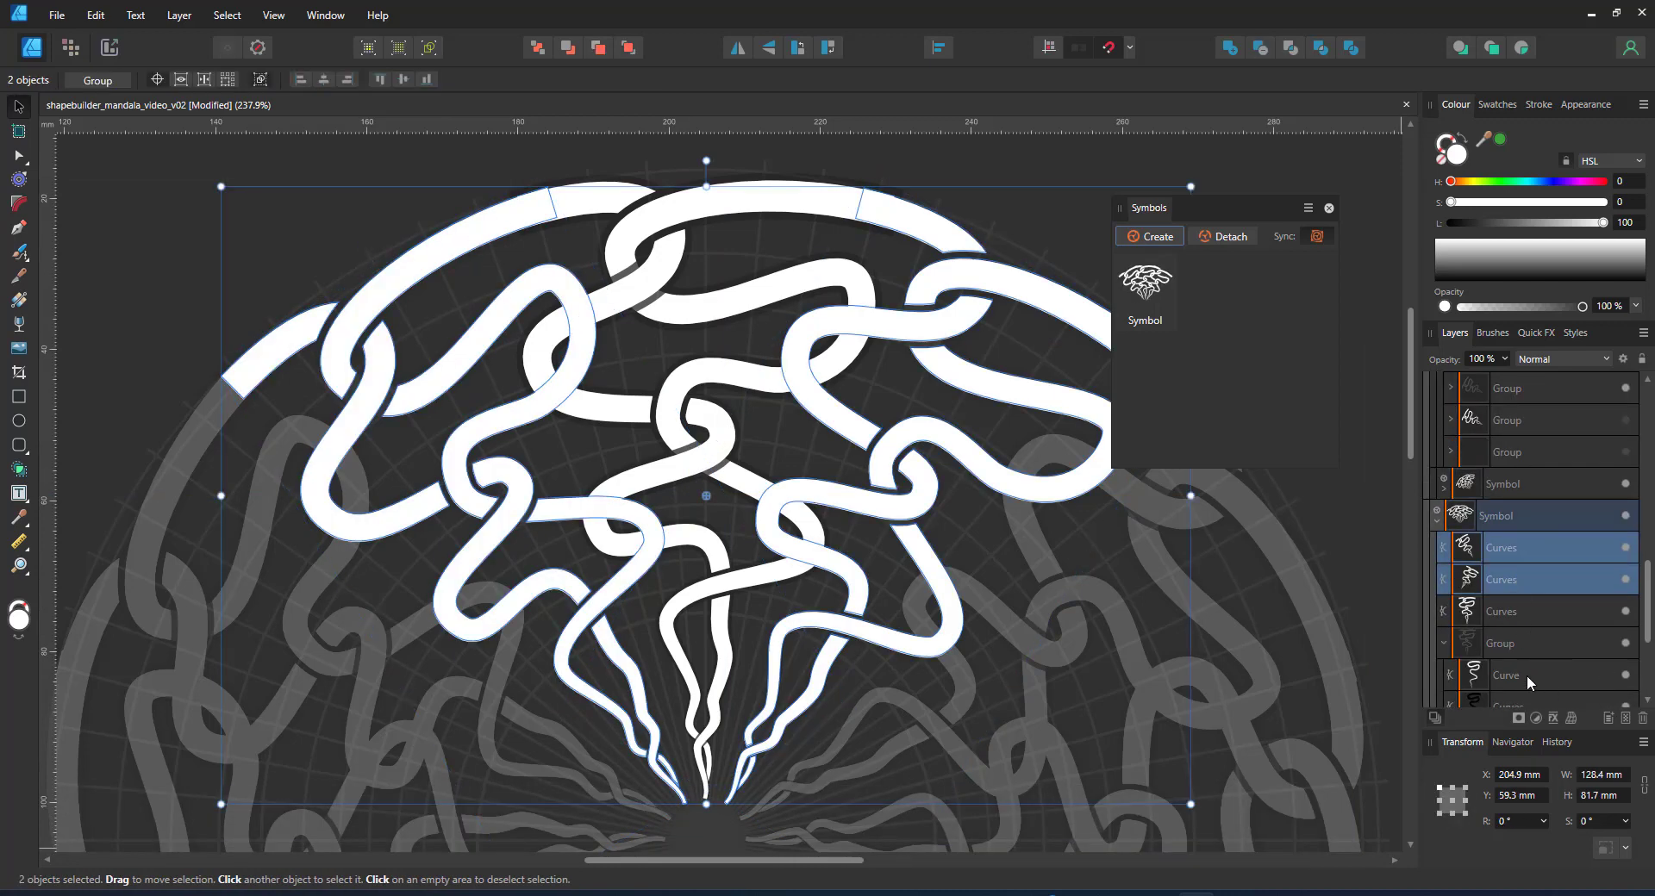
key("3")
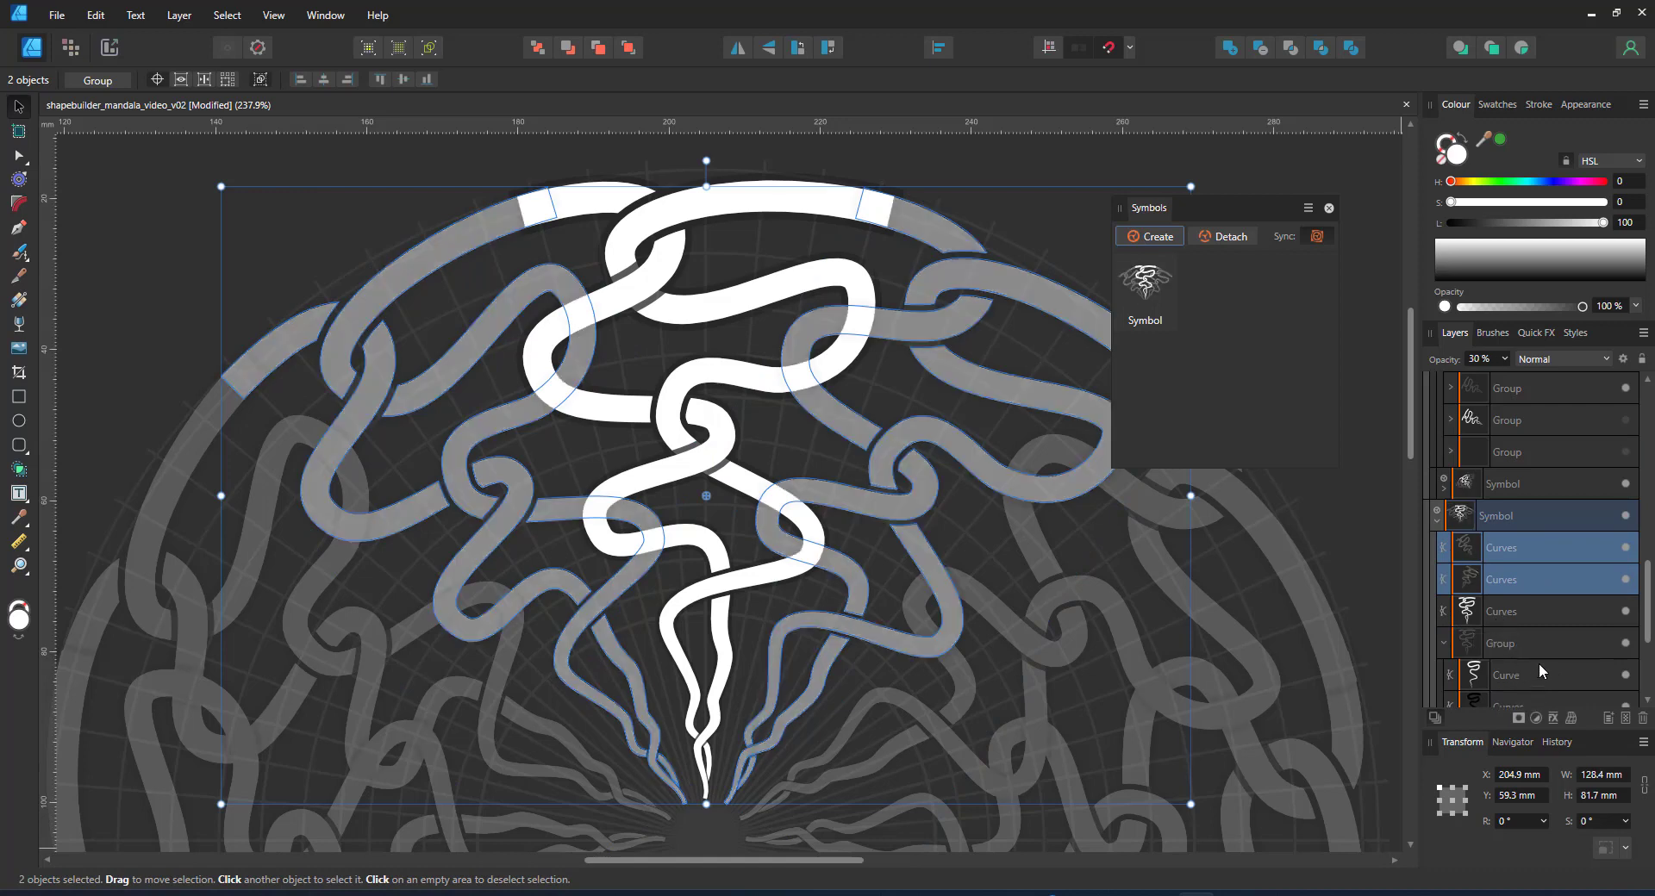
- Apply a 1.3 mm contour with sharp corners to the duplicates of the three interlaced shapes
left_click(1566, 643)
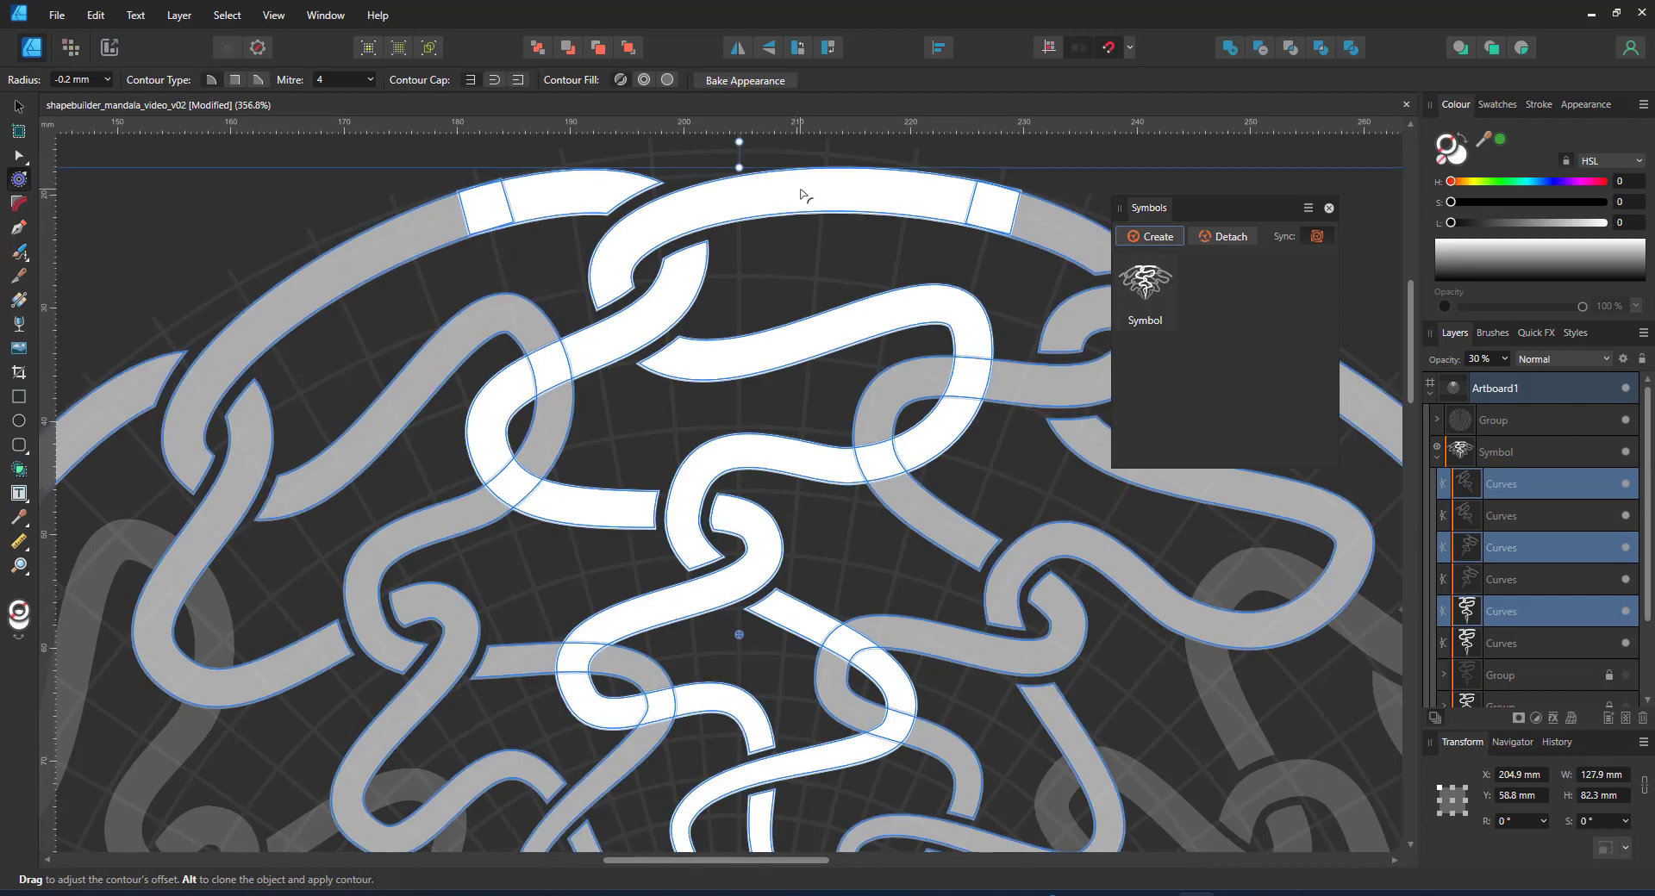
left_click_drag(808, 166, 826, 299)
left_click_drag(825, 299, 825, 293)
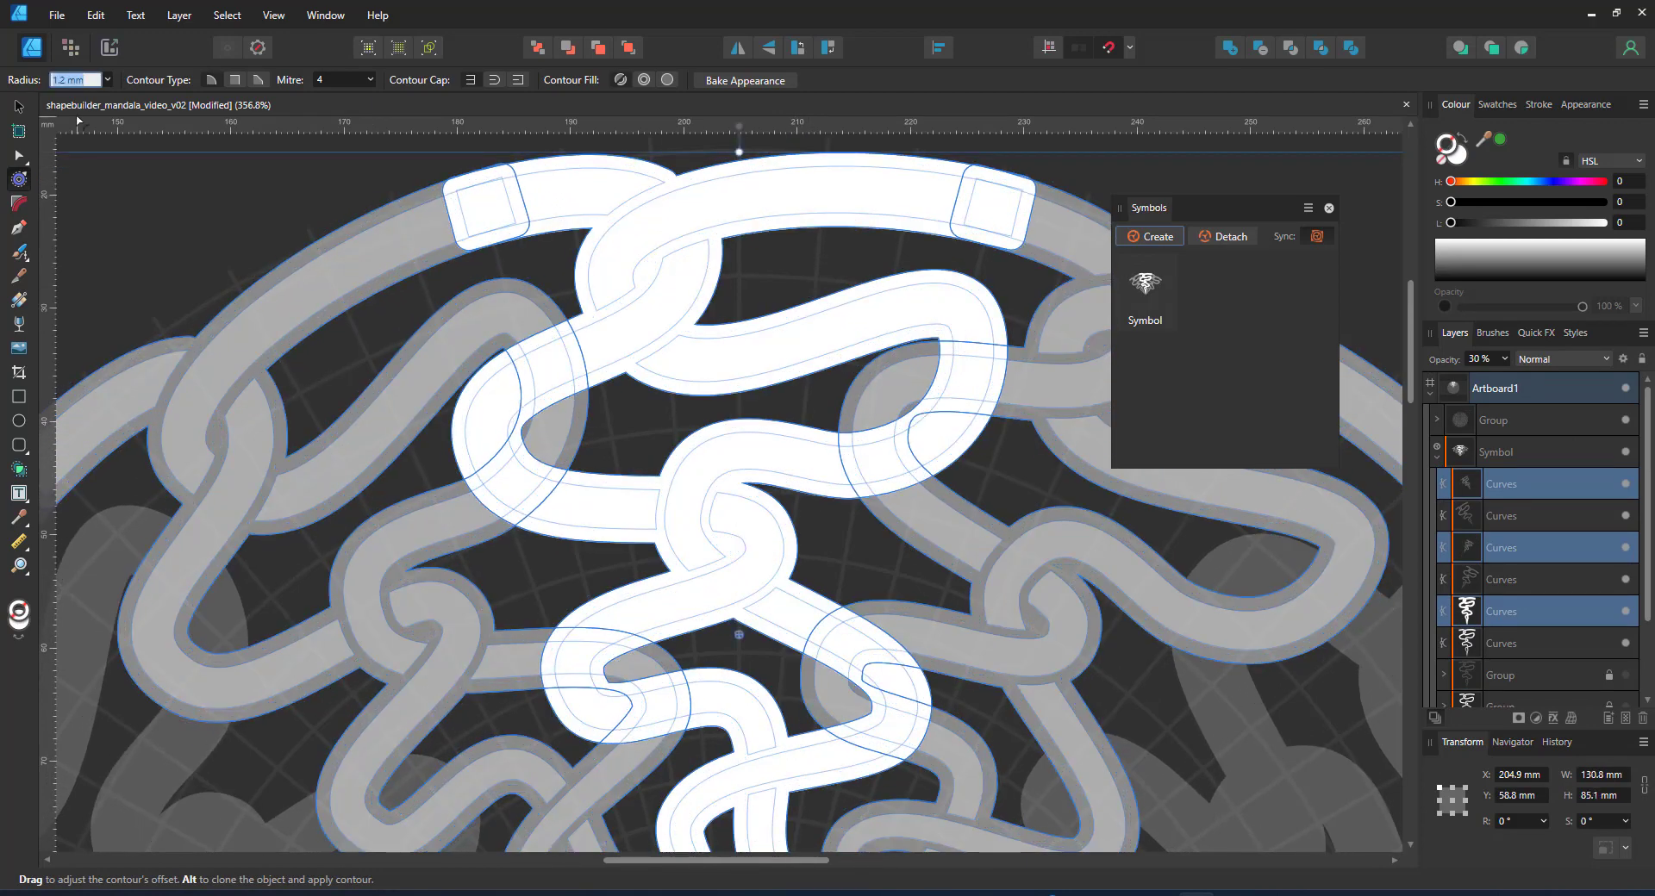
type("1.3")
key("Return")
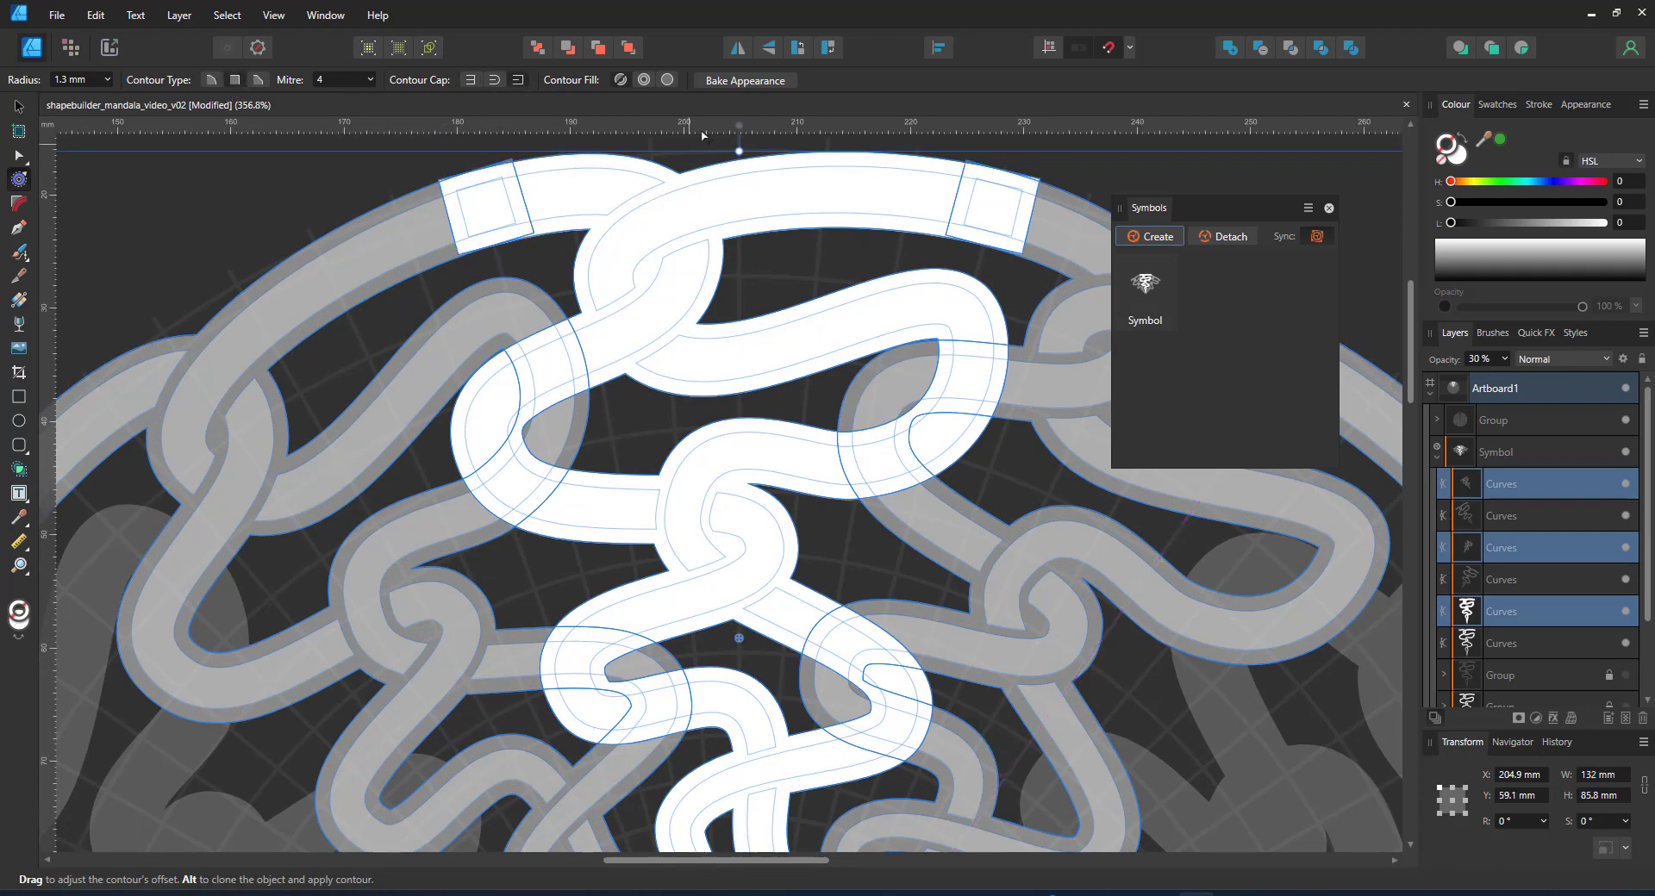
- Fill the three contoured duplicates with black and move them behind their white originals
key("v")
left_click(1459, 157)
left_click_drag(1464, 222, 1419, 221)
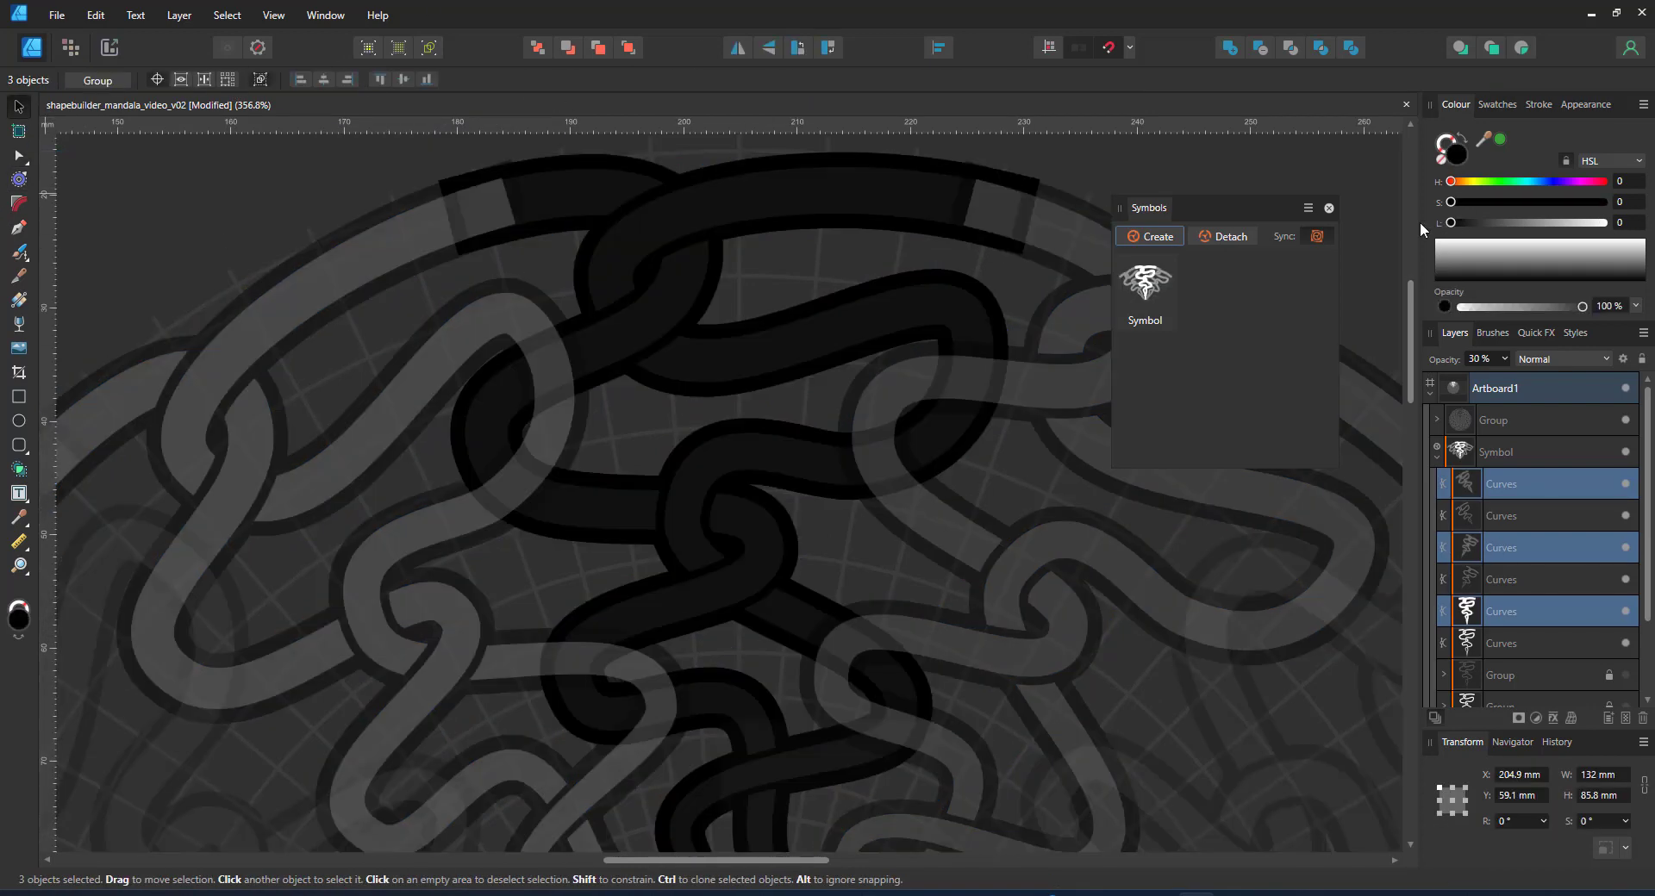
key("ctrl+[")
- Group the three white and three black curves inside the work symbol
left_click(1511, 488)
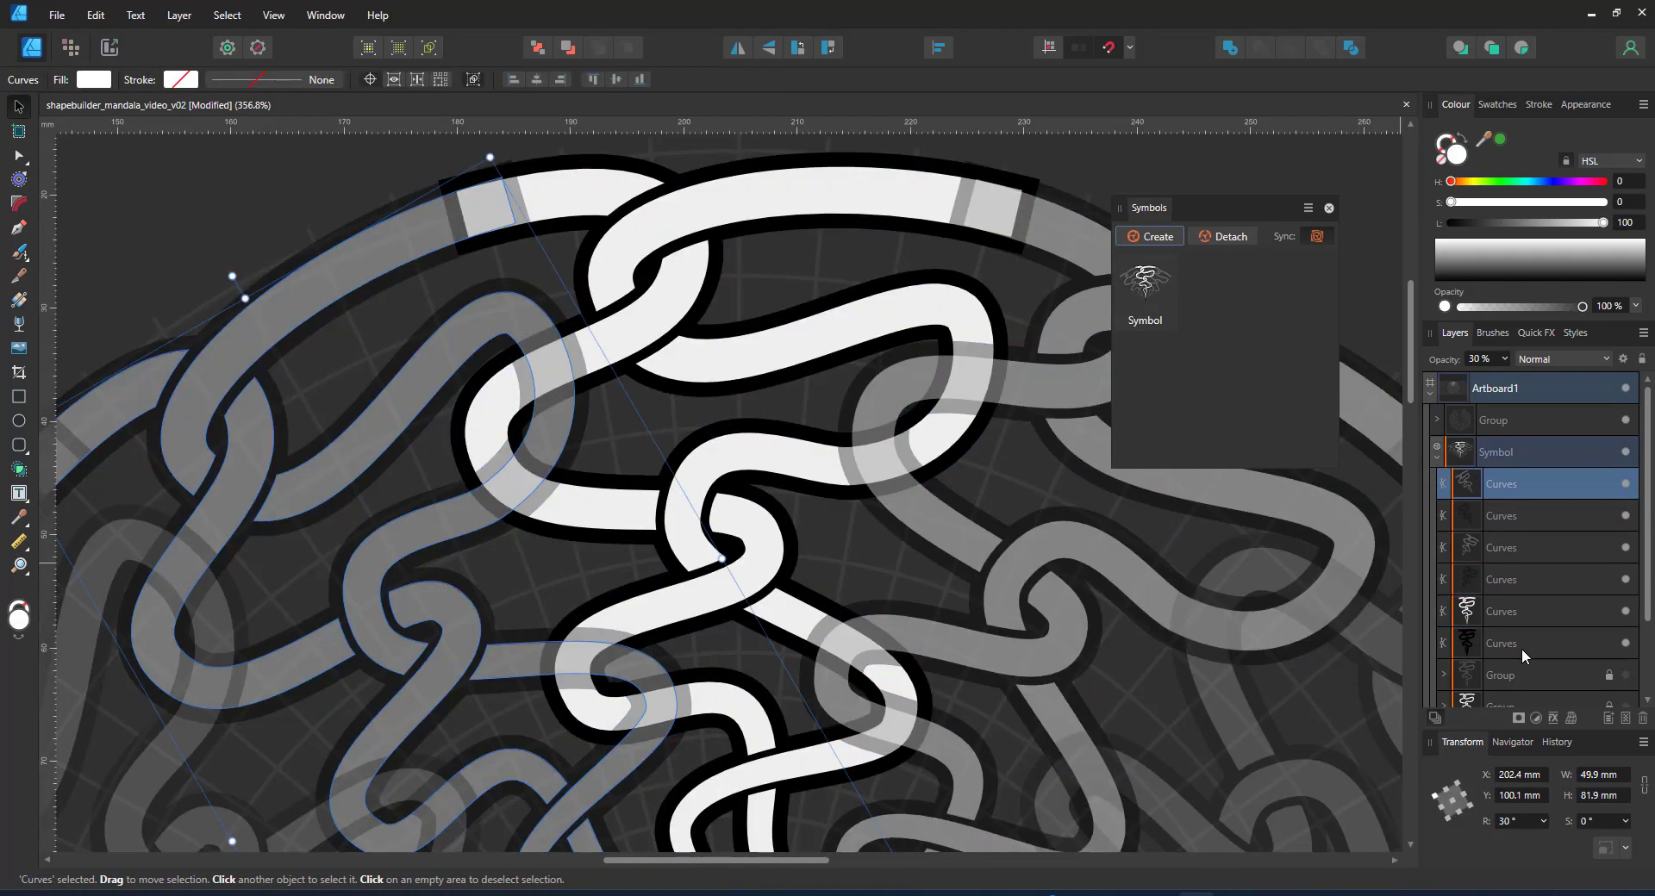
left_click(1522, 648, "shift")
key("ctrl+g")
key("shift+b")
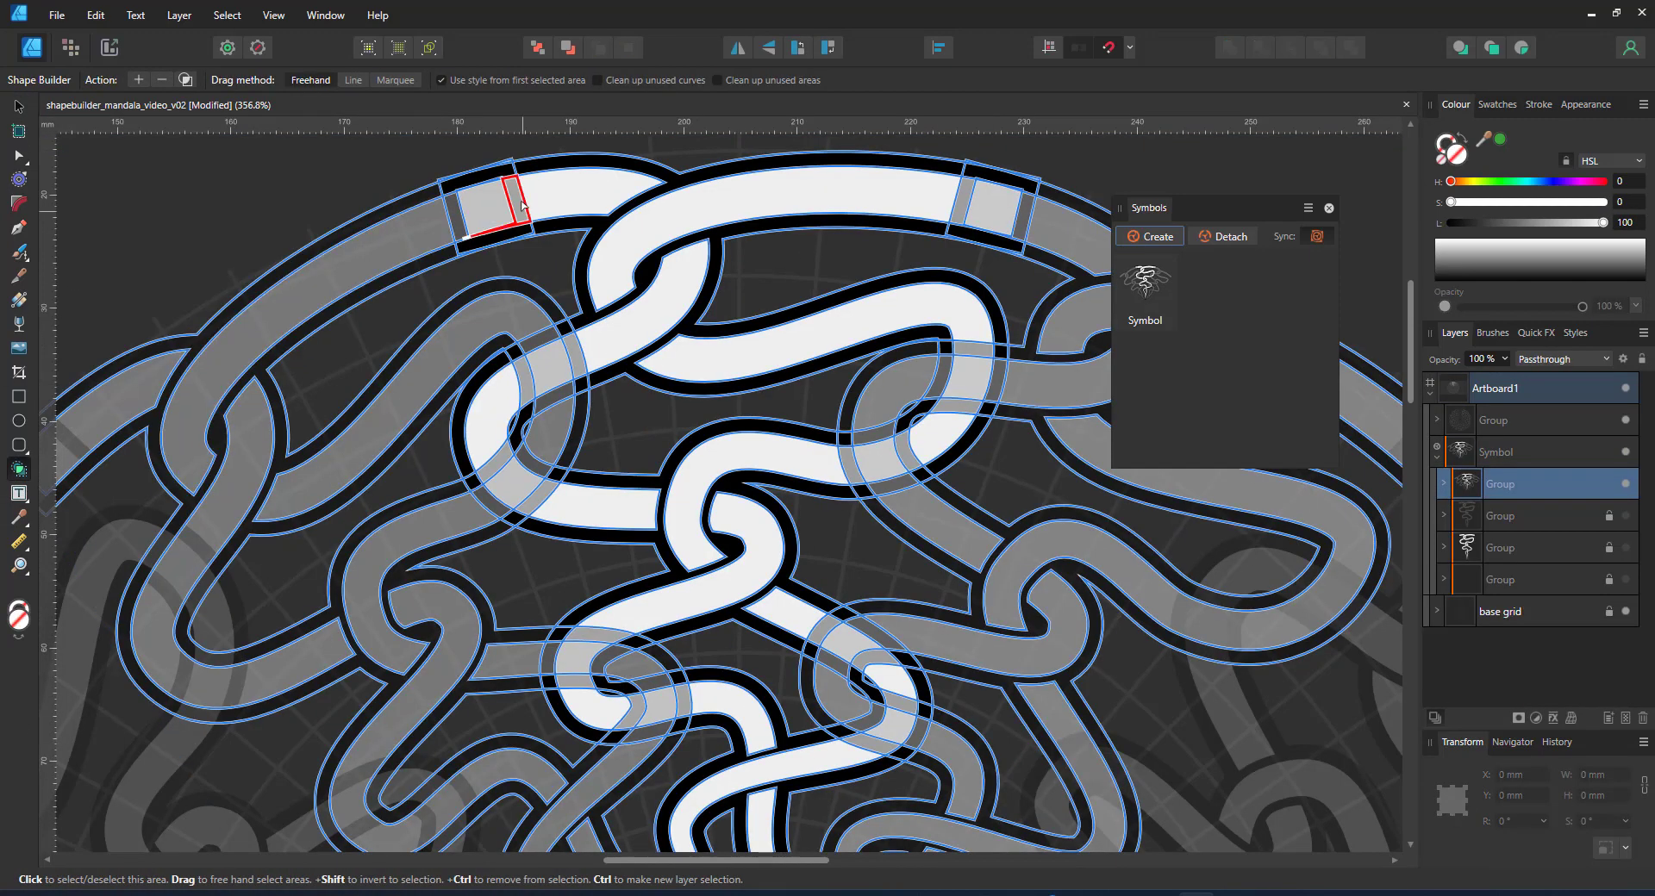
left_click_drag(485, 200, 595, 195)
key("Escape")
- Show the two slice boundary lines, ungroup them and move them into the group with the six curves
left_click(1626, 580)
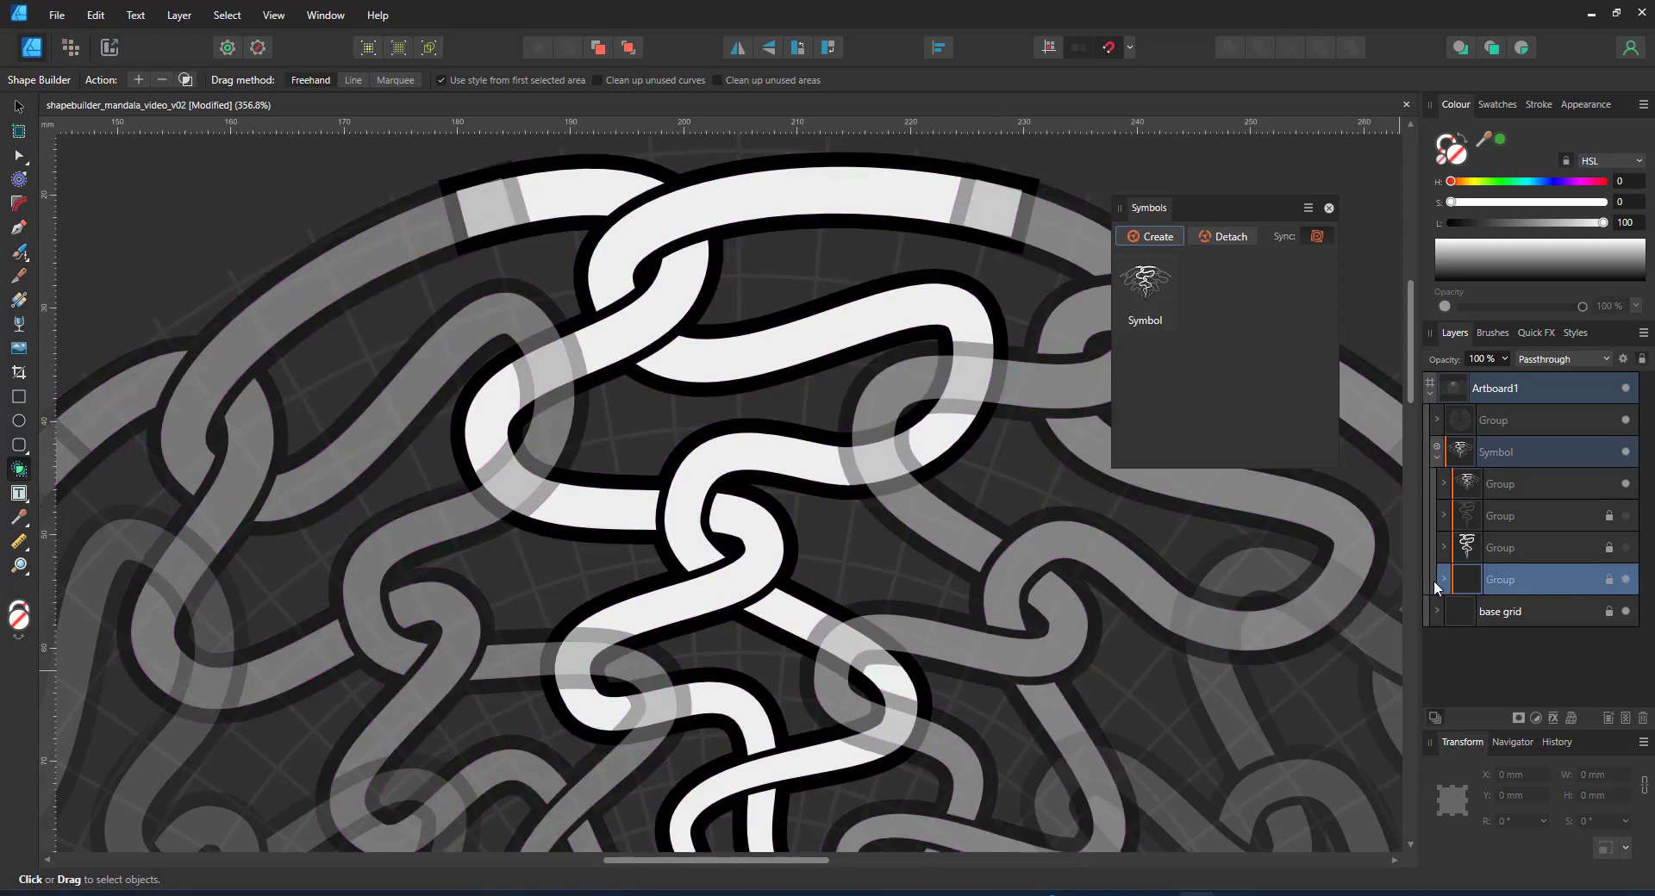
left_click(1443, 580)
left_click(1626, 612)
left_click(1626, 643)
left_click_drag(1505, 580, 1508, 516)
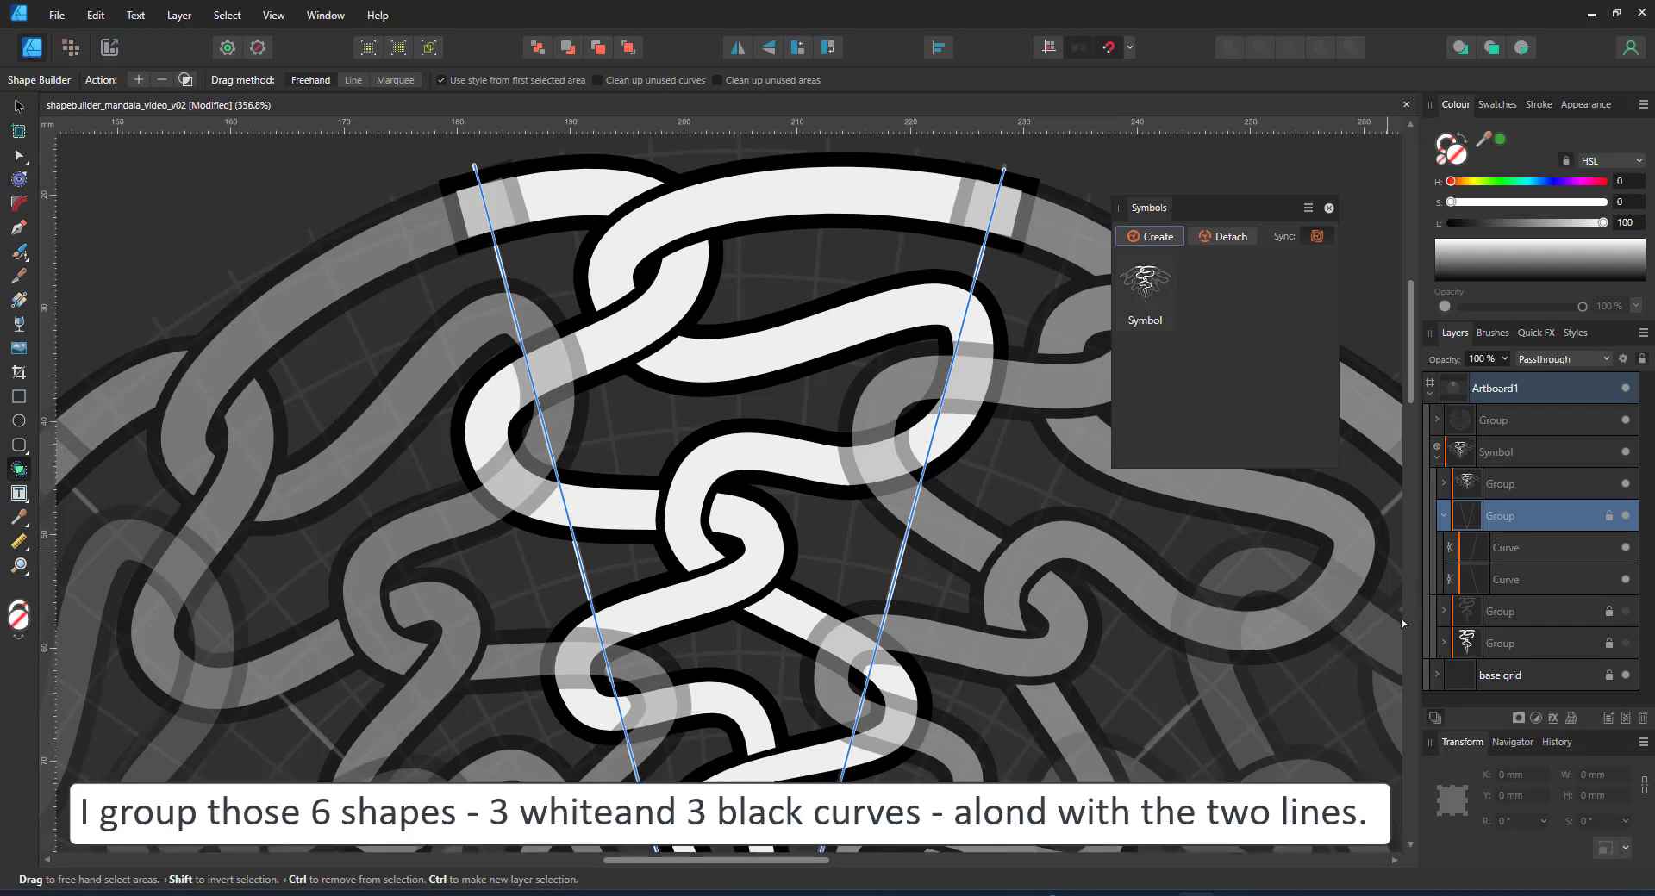
key("ctrl+shift+g")
left_click_drag(1507, 518, 1507, 488)
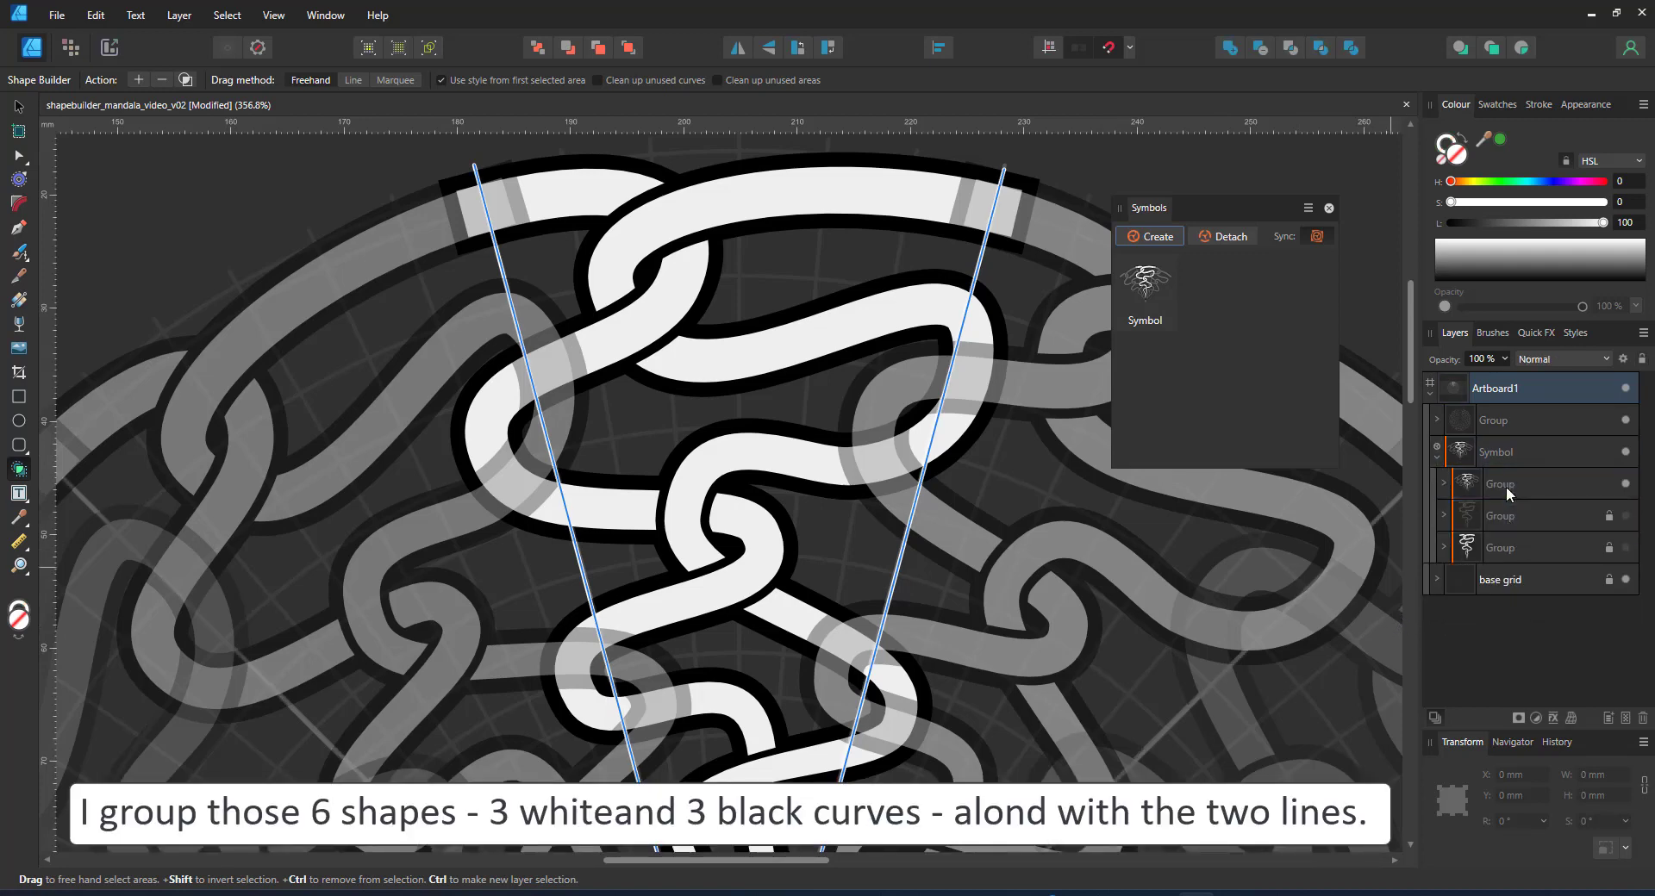
- Try to build the left strand's areas into a new shape with Shape Builder
left_click(1497, 483)
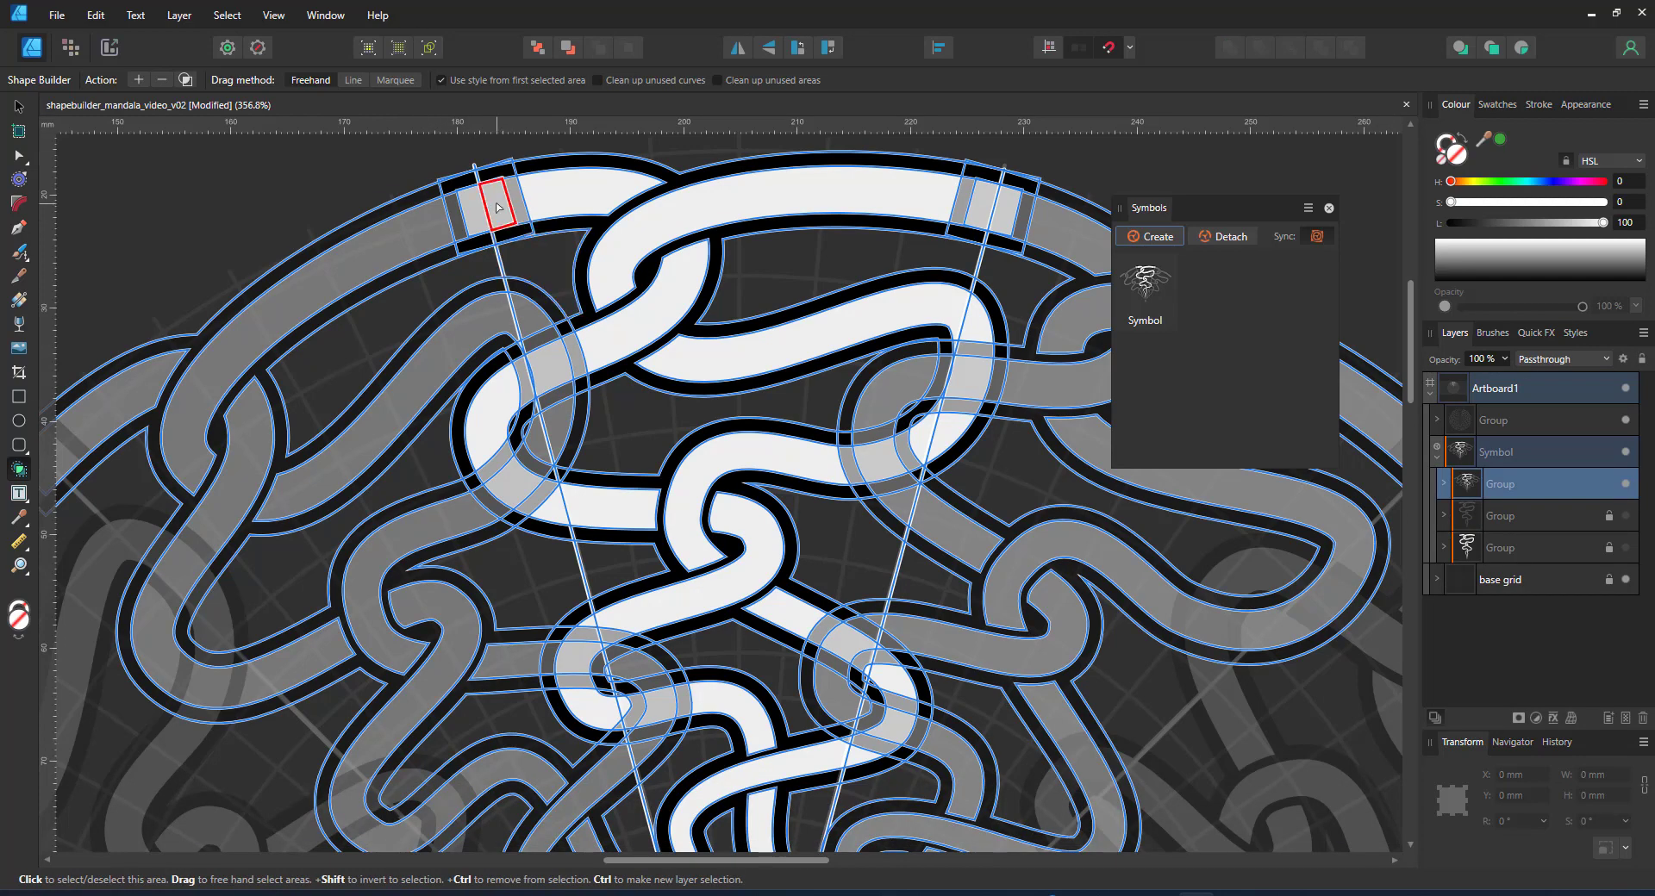
mouse_move(498, 207)
left_mouse_down()
mouse_move(572, 350)
mouse_move(701, 517)
left_mouse_up()
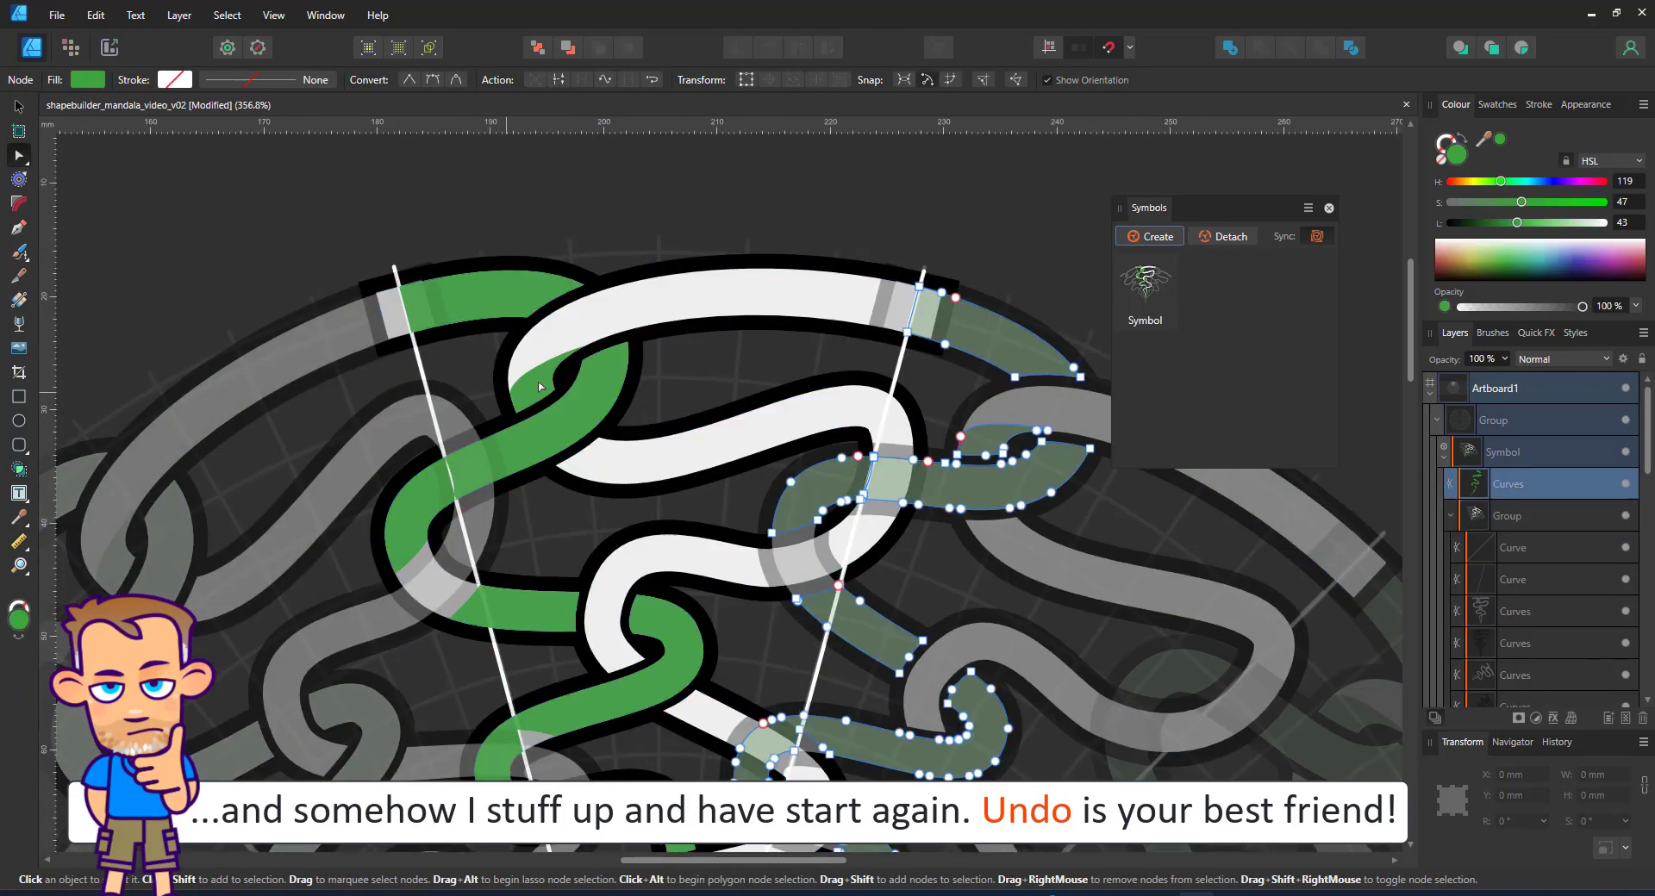
key("ctrl+z")
- Lock the group of surrounding symbols and select the upper areas of the left white strand with Shape Builder, starting at the slice boundary
left_click(1494, 420)
left_click(1641, 359)
left_click(1500, 484)
left_click(18, 470)
left_click_drag(416, 305, 510, 296)
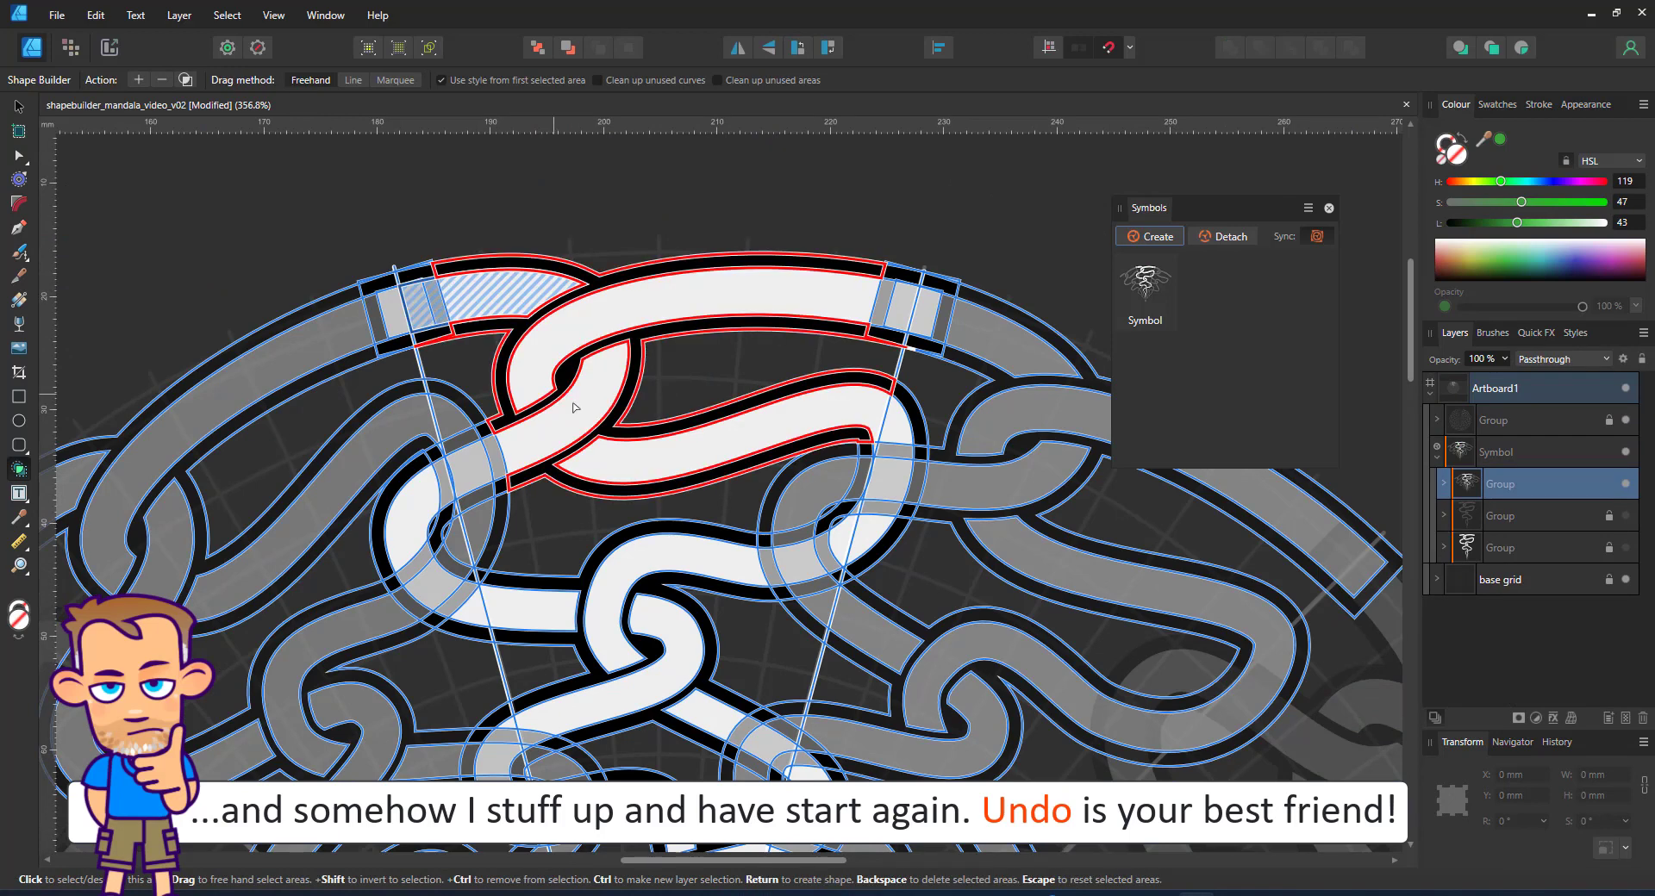
left_click(575, 408)
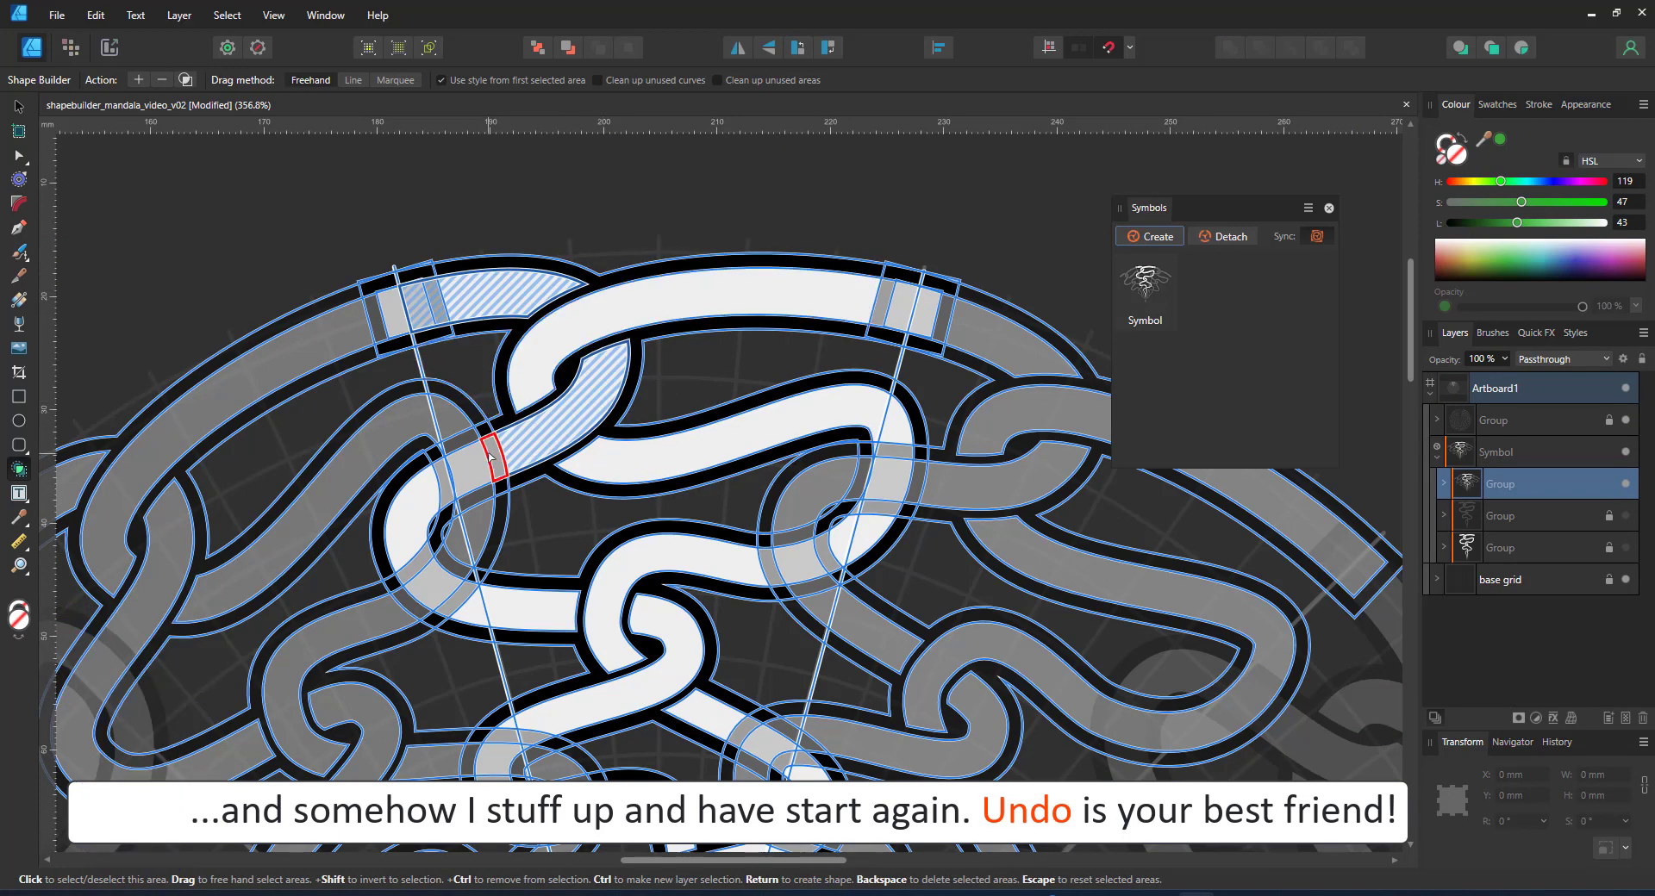
left_click_drag(490, 457, 420, 500)
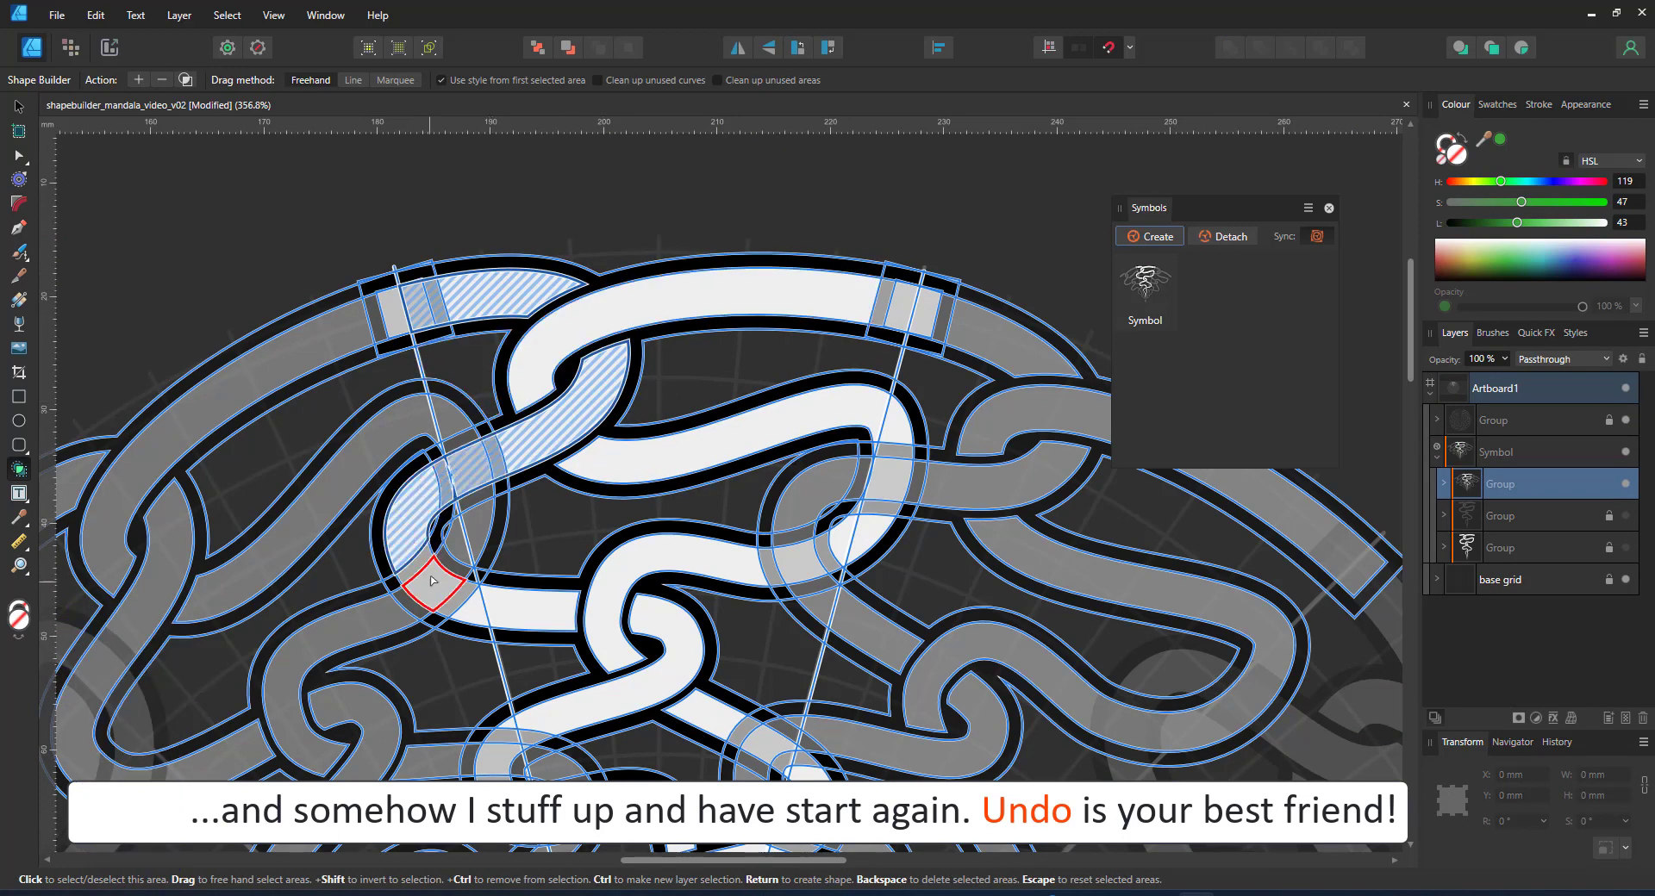
left_click_drag(500, 613, 472, 611)
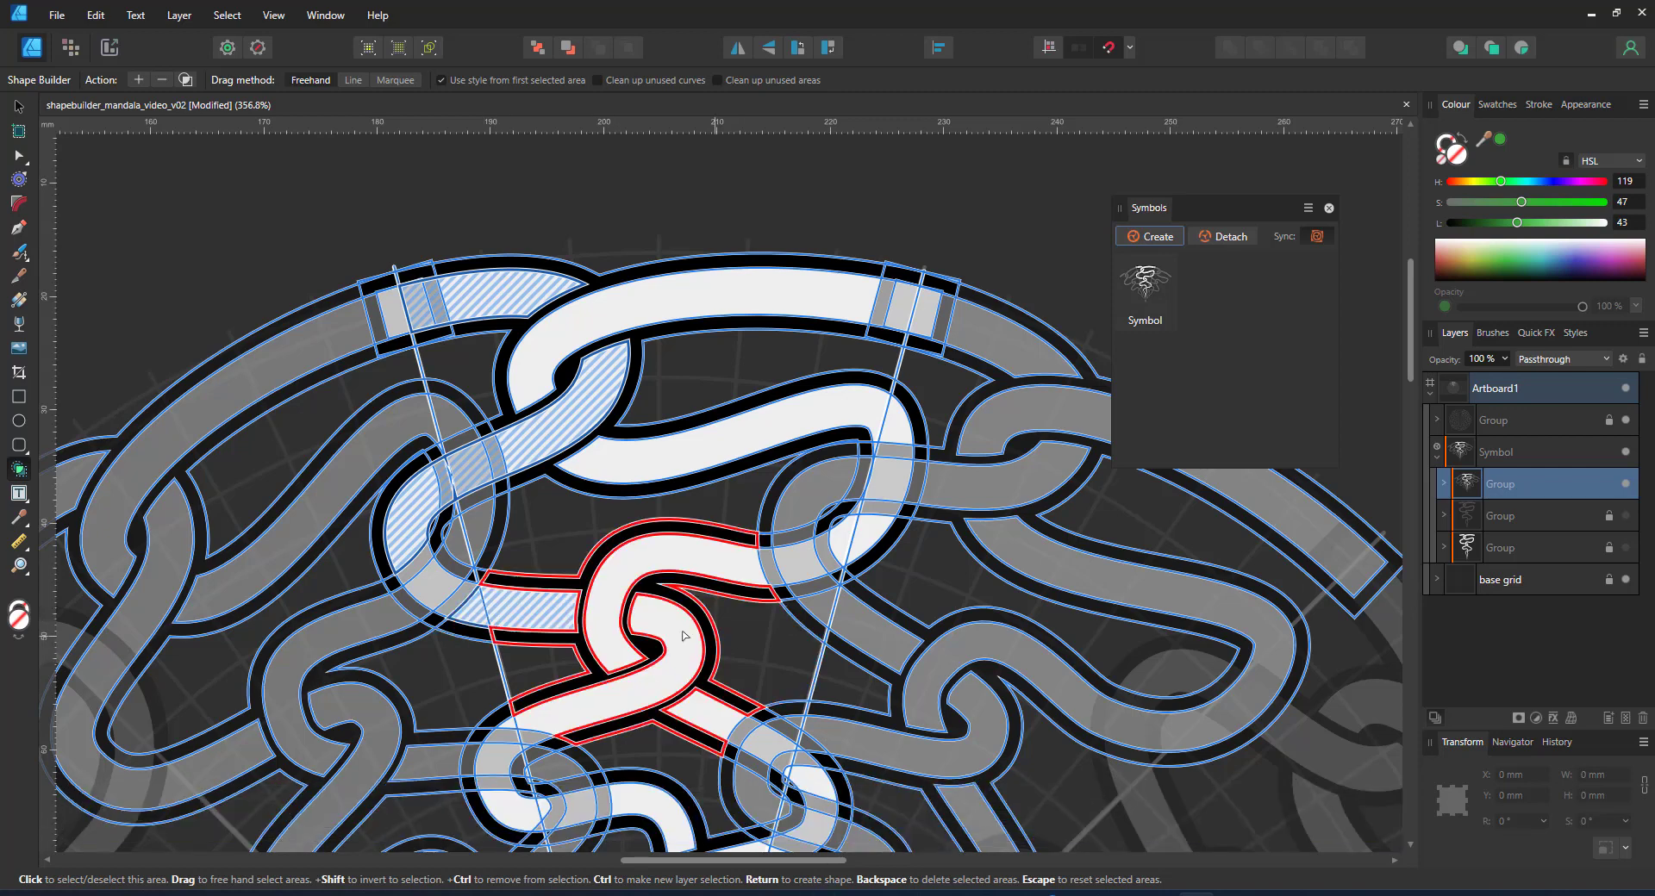
left_click(536, 715)
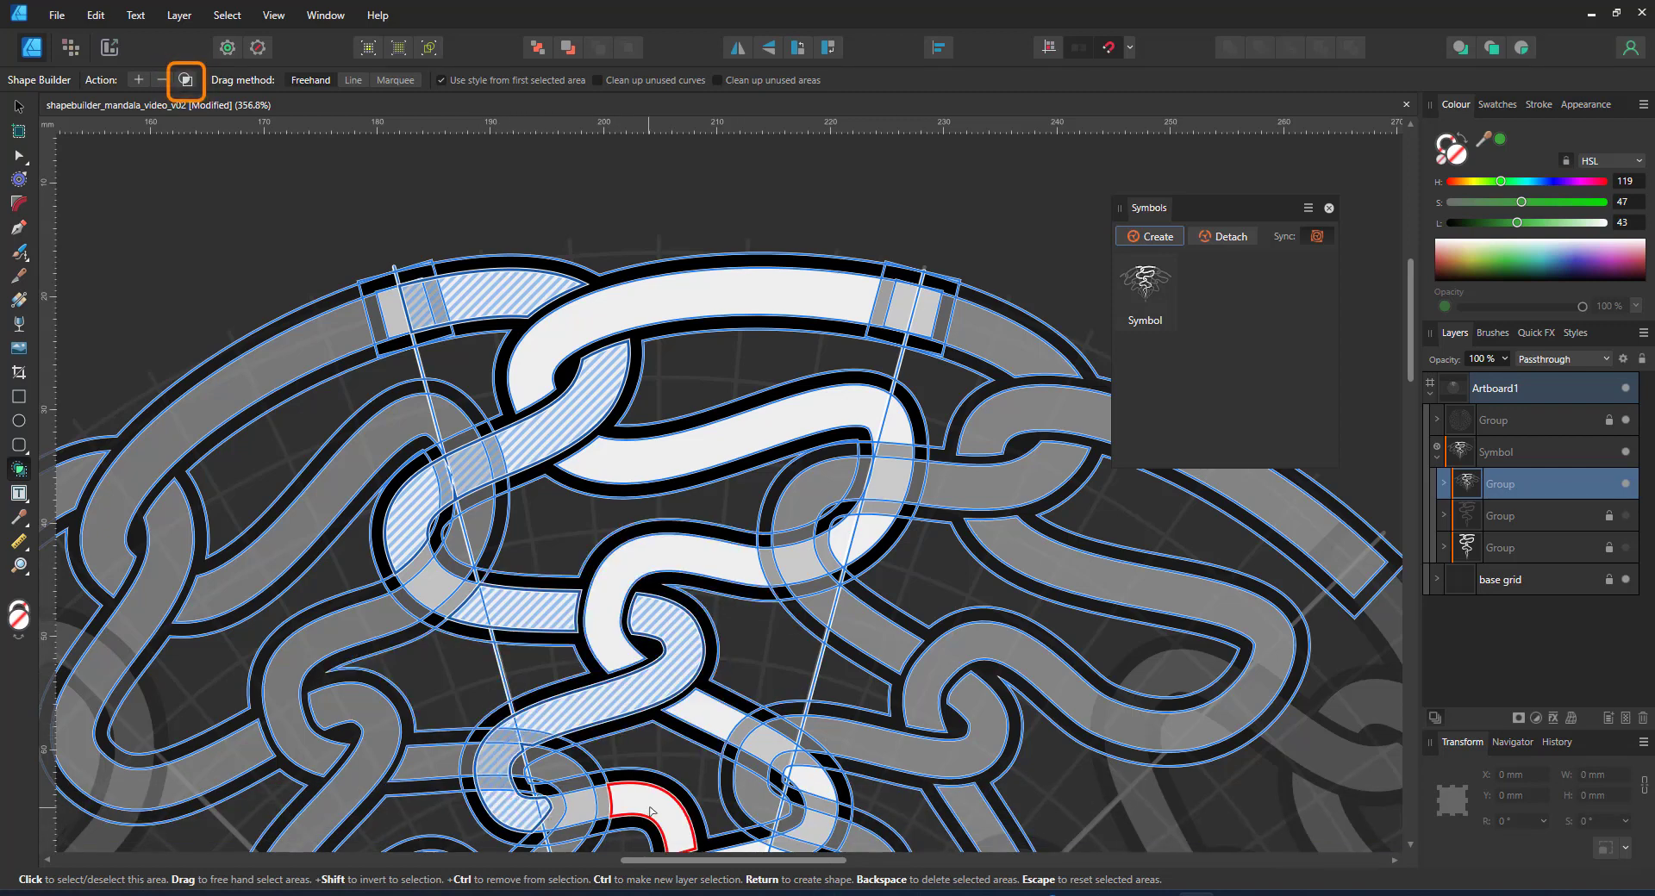
- Add the left strand's lower areas to the selection, create a new shape from them and fill it green
scroll(690, 573, "down", 5)
left_click(690, 574)
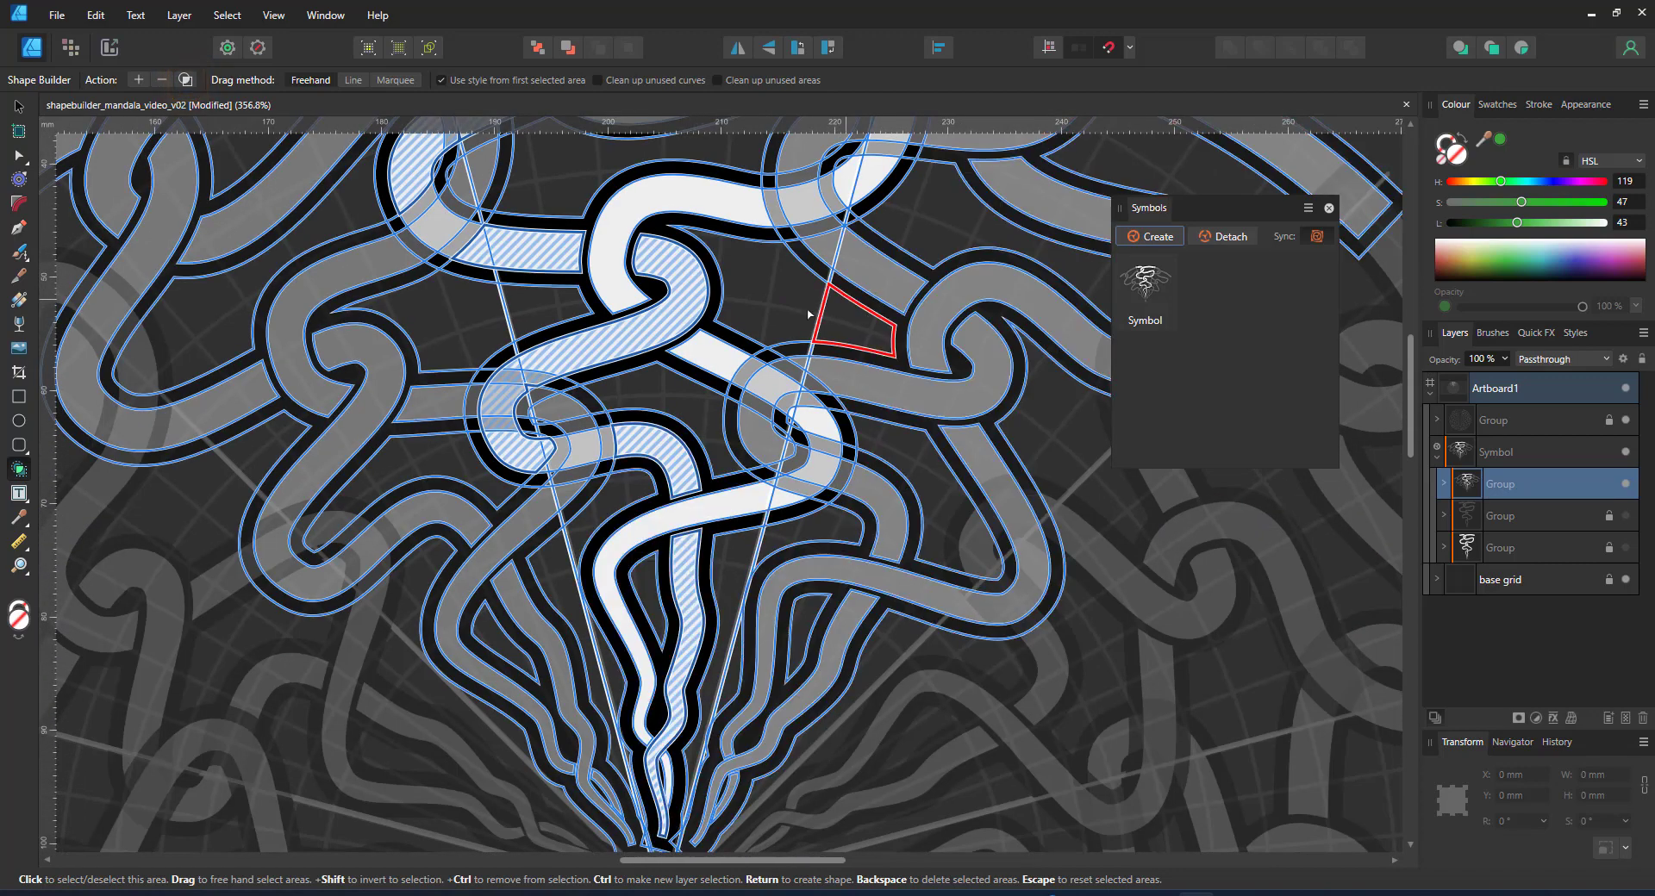
left_click_drag(739, 281, 748, 378)
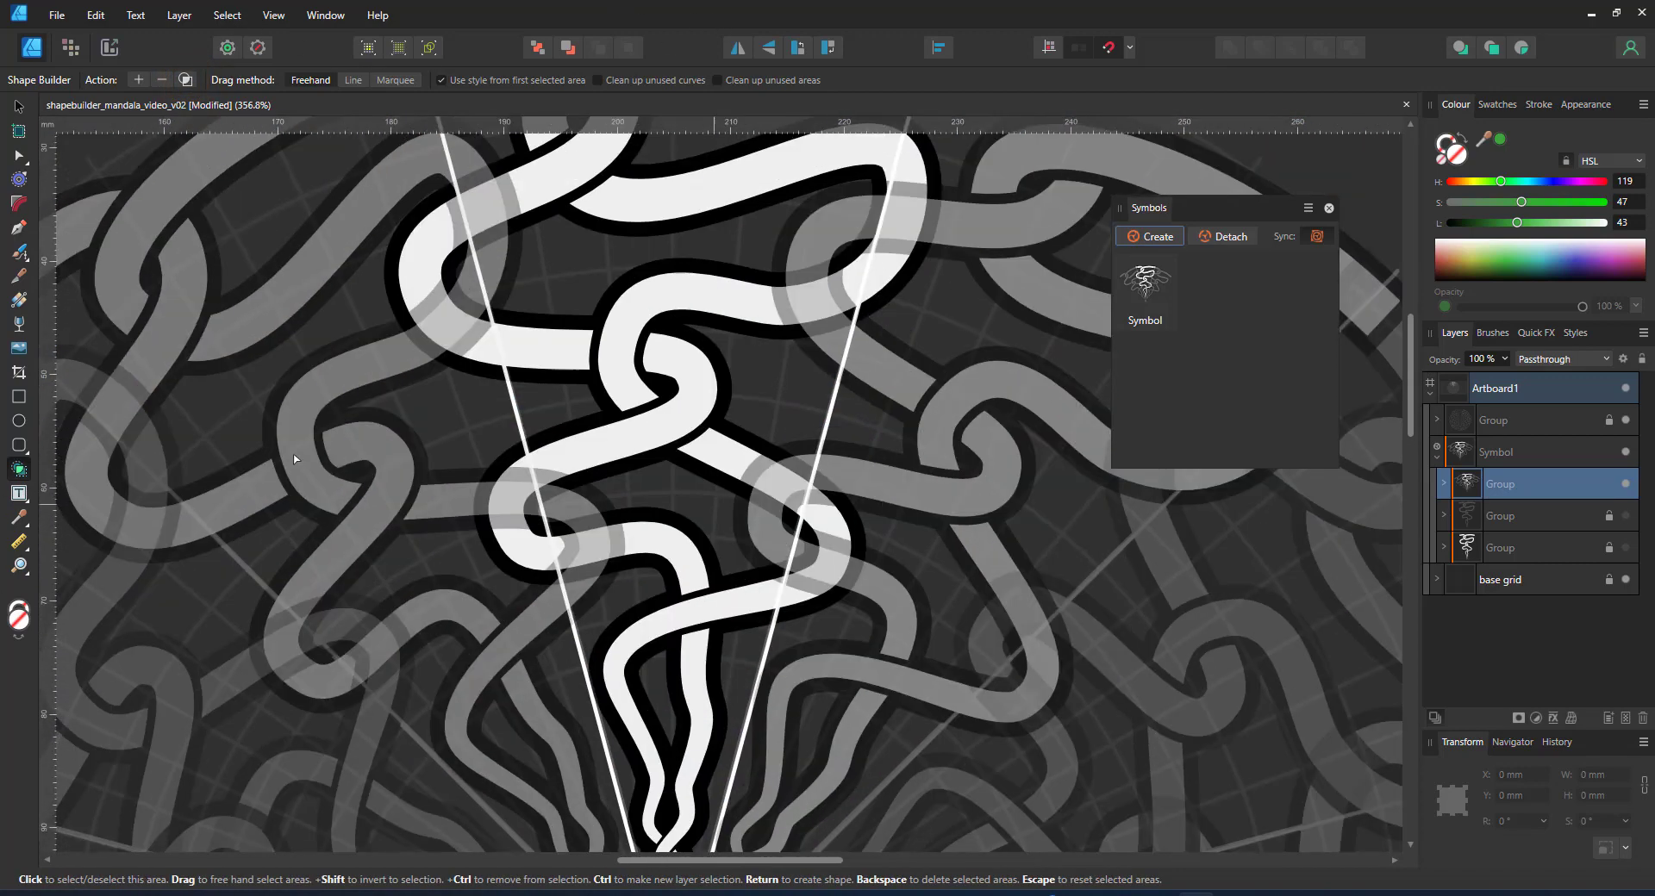
left_click(186, 80)
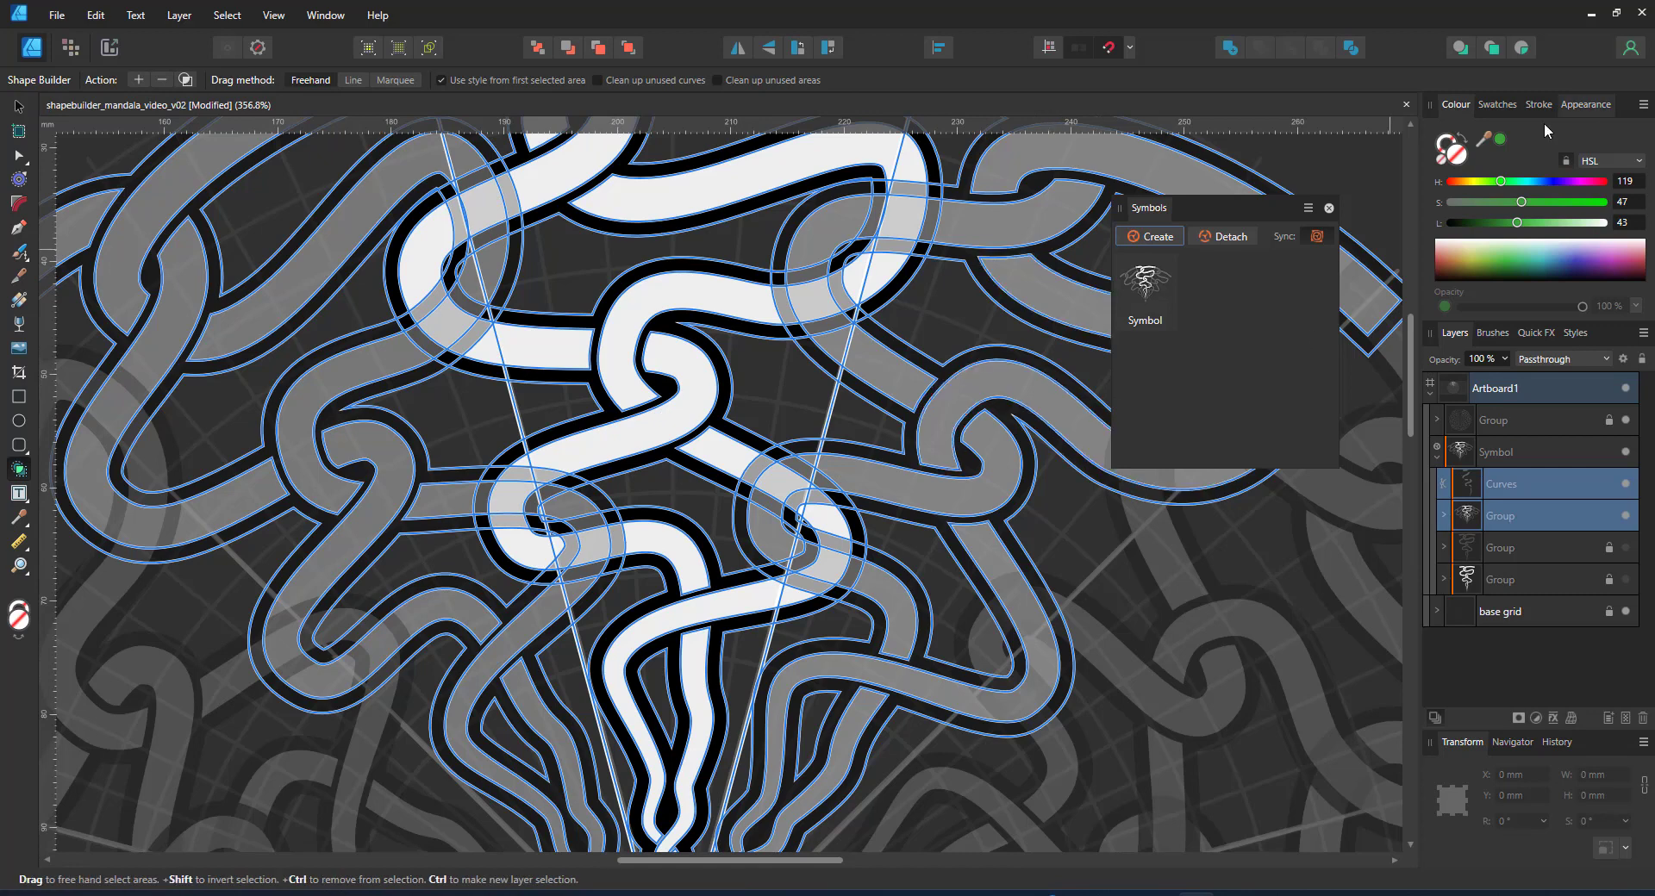
left_click(1521, 492)
left_click(1500, 141)
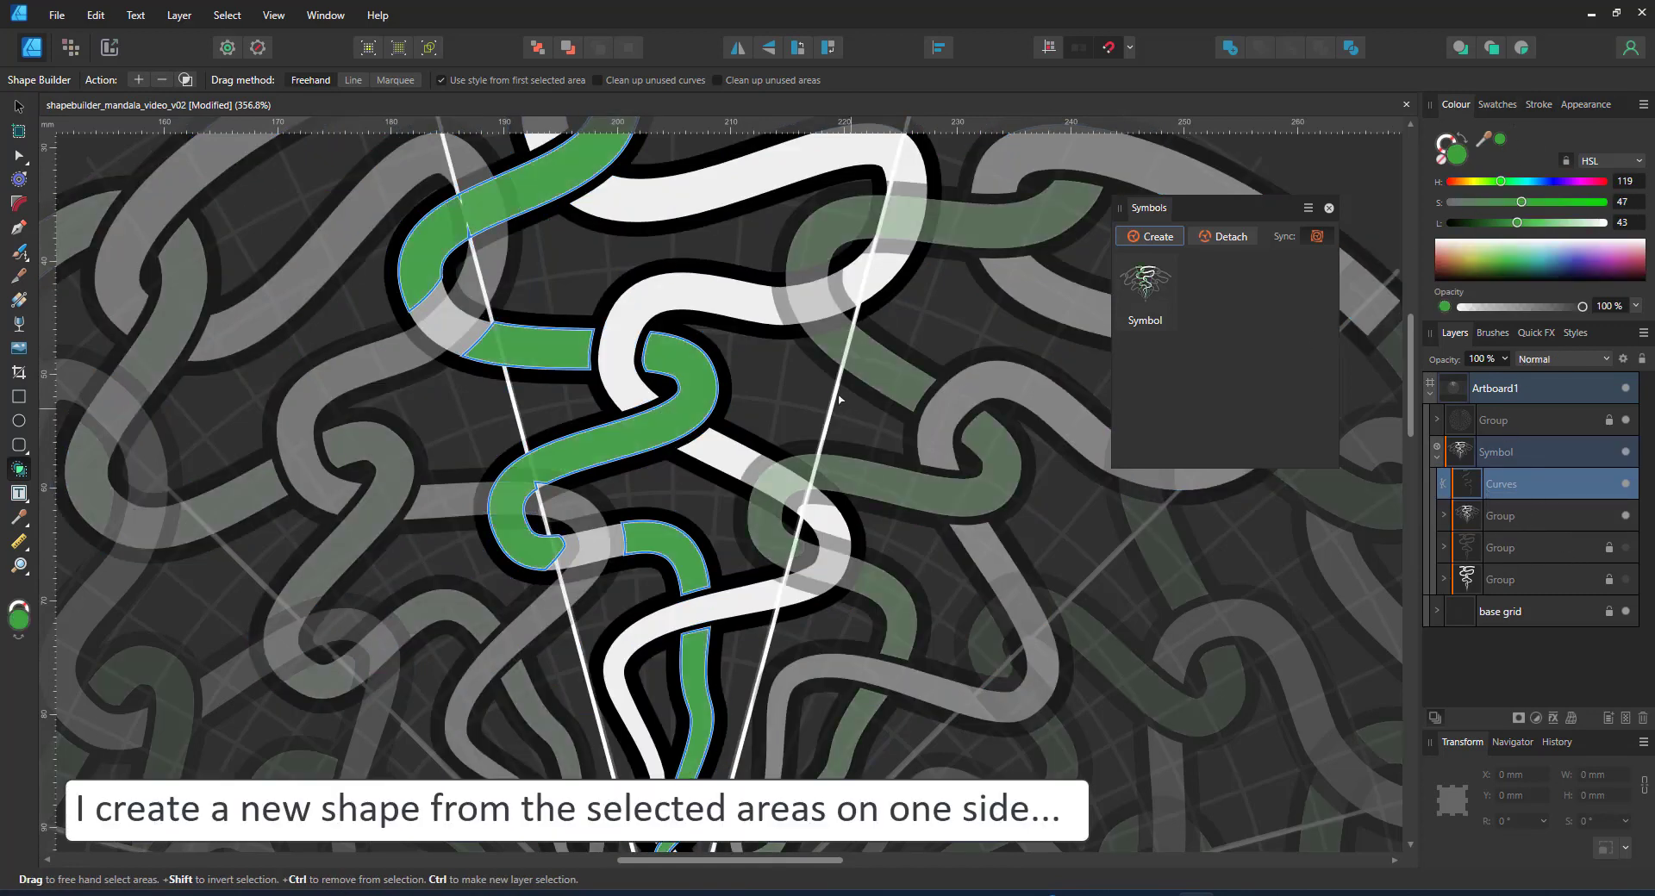
- Select the areas of the right white strand with Shape Builder, from the right slice boundary down to the inner tip
scroll(802, 571, "up", 4)
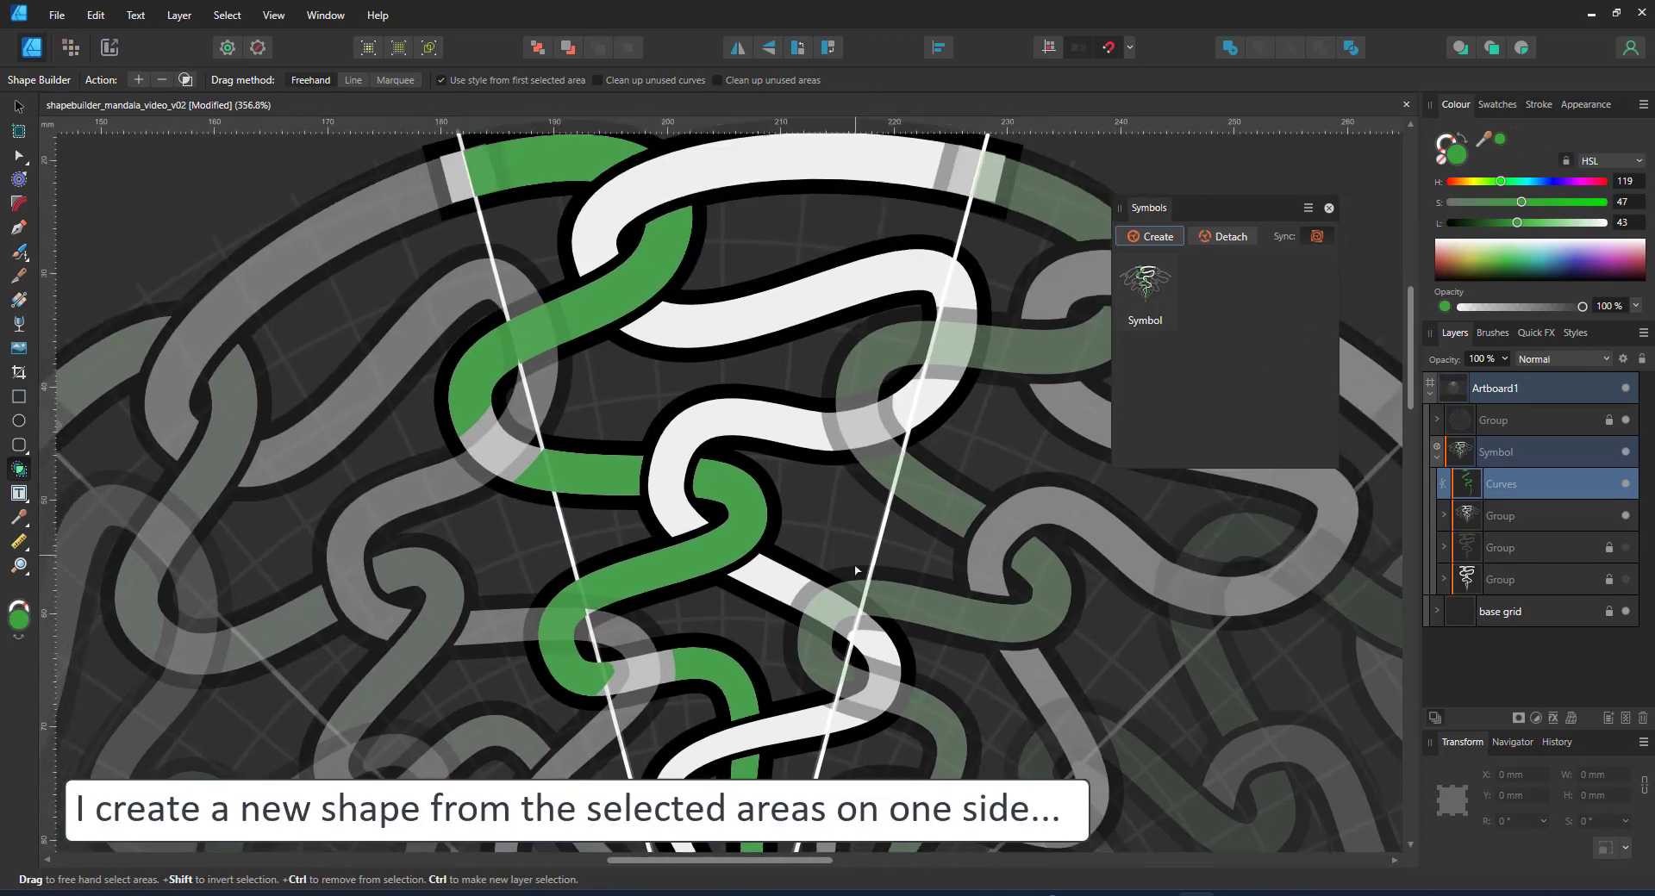
left_click(1483, 510)
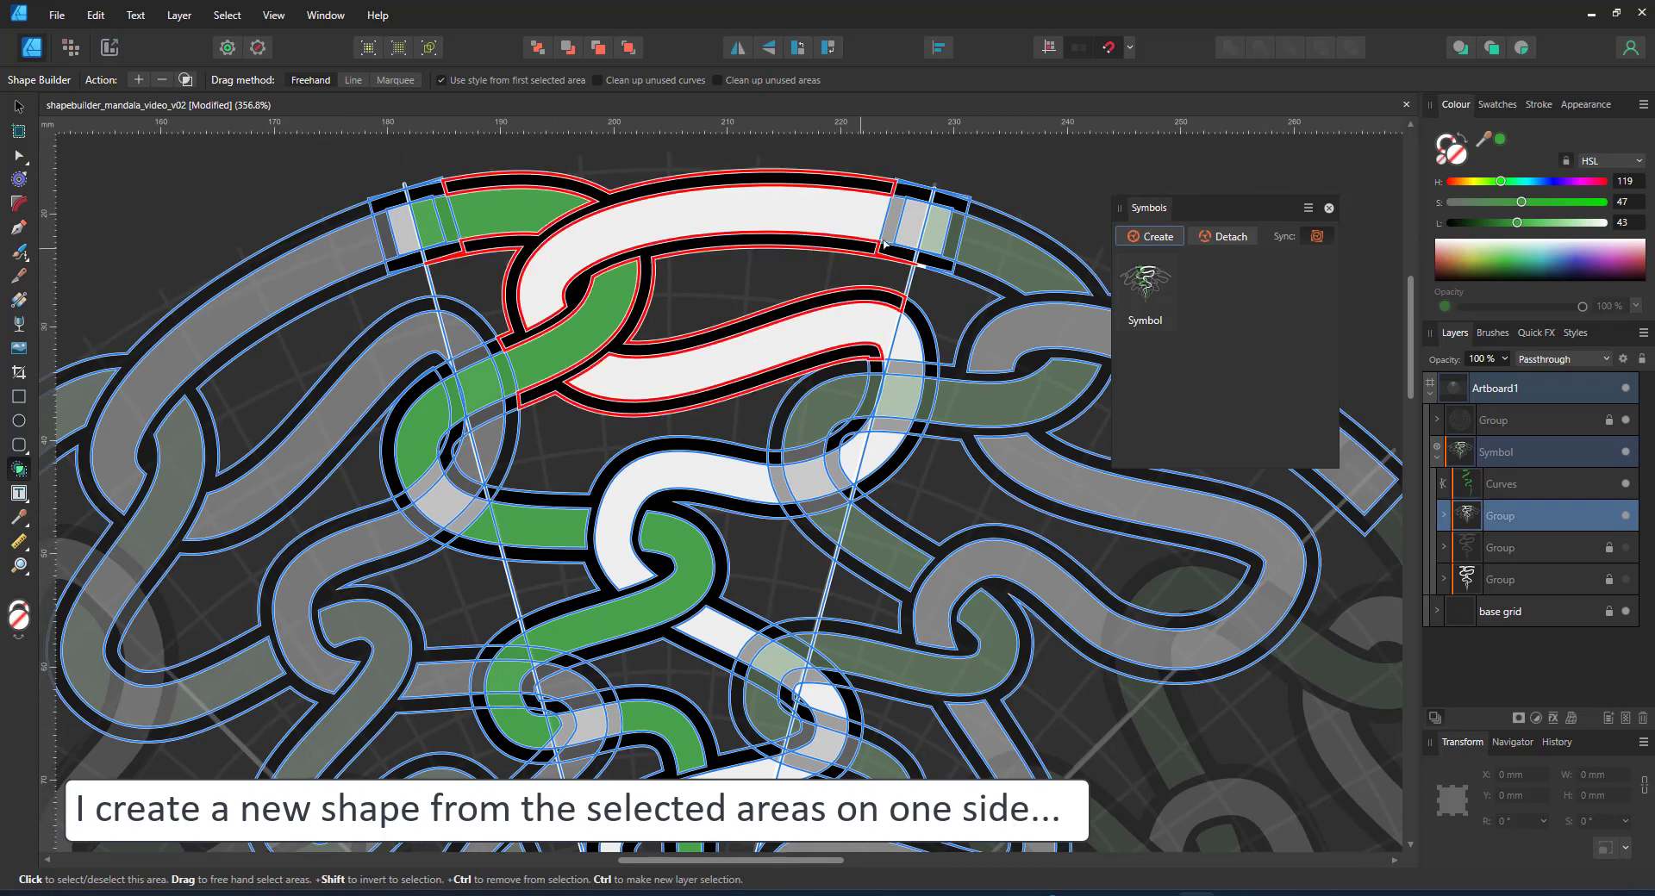
left_click_drag(912, 216, 849, 214)
left_click(756, 363)
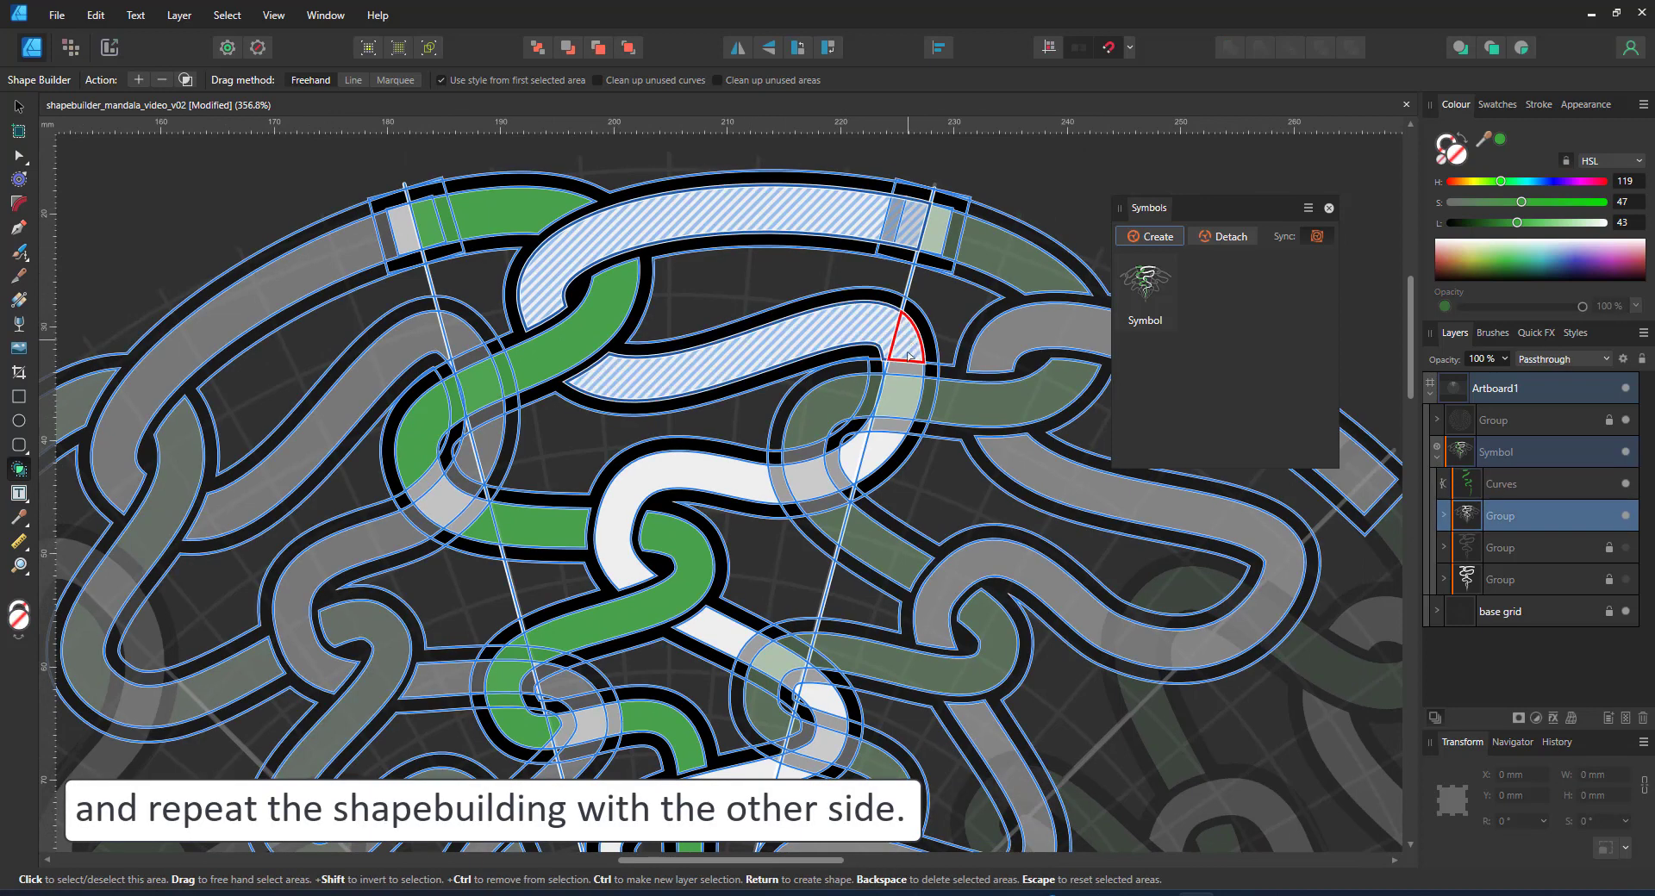
left_click_drag(871, 451, 716, 483)
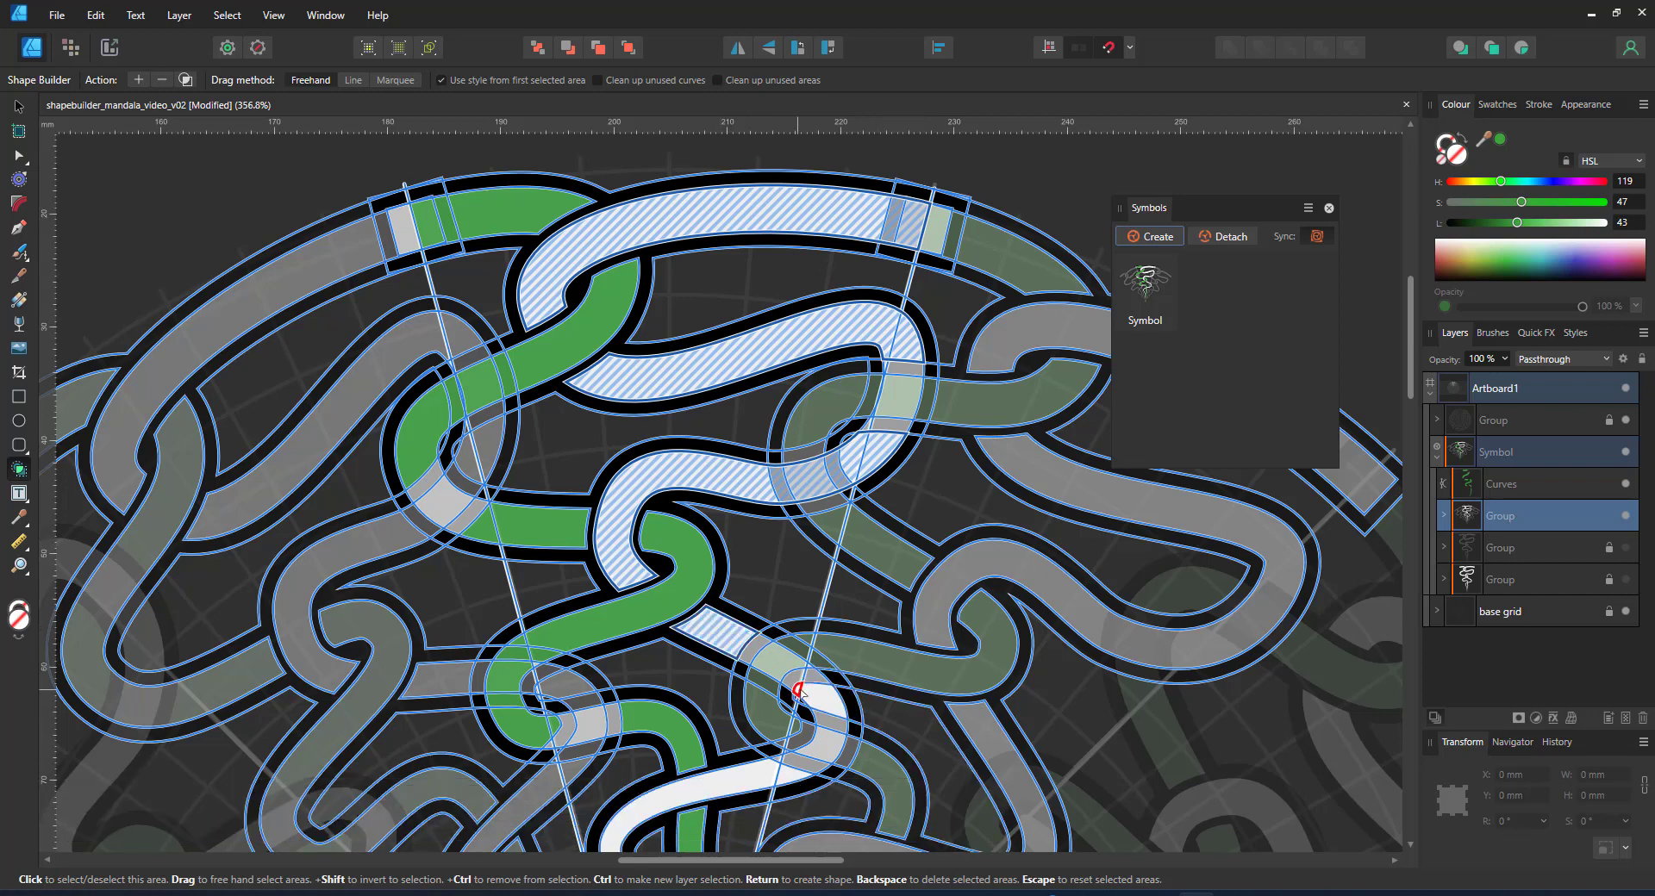
left_click(778, 768)
scroll(767, 689, "down", 4)
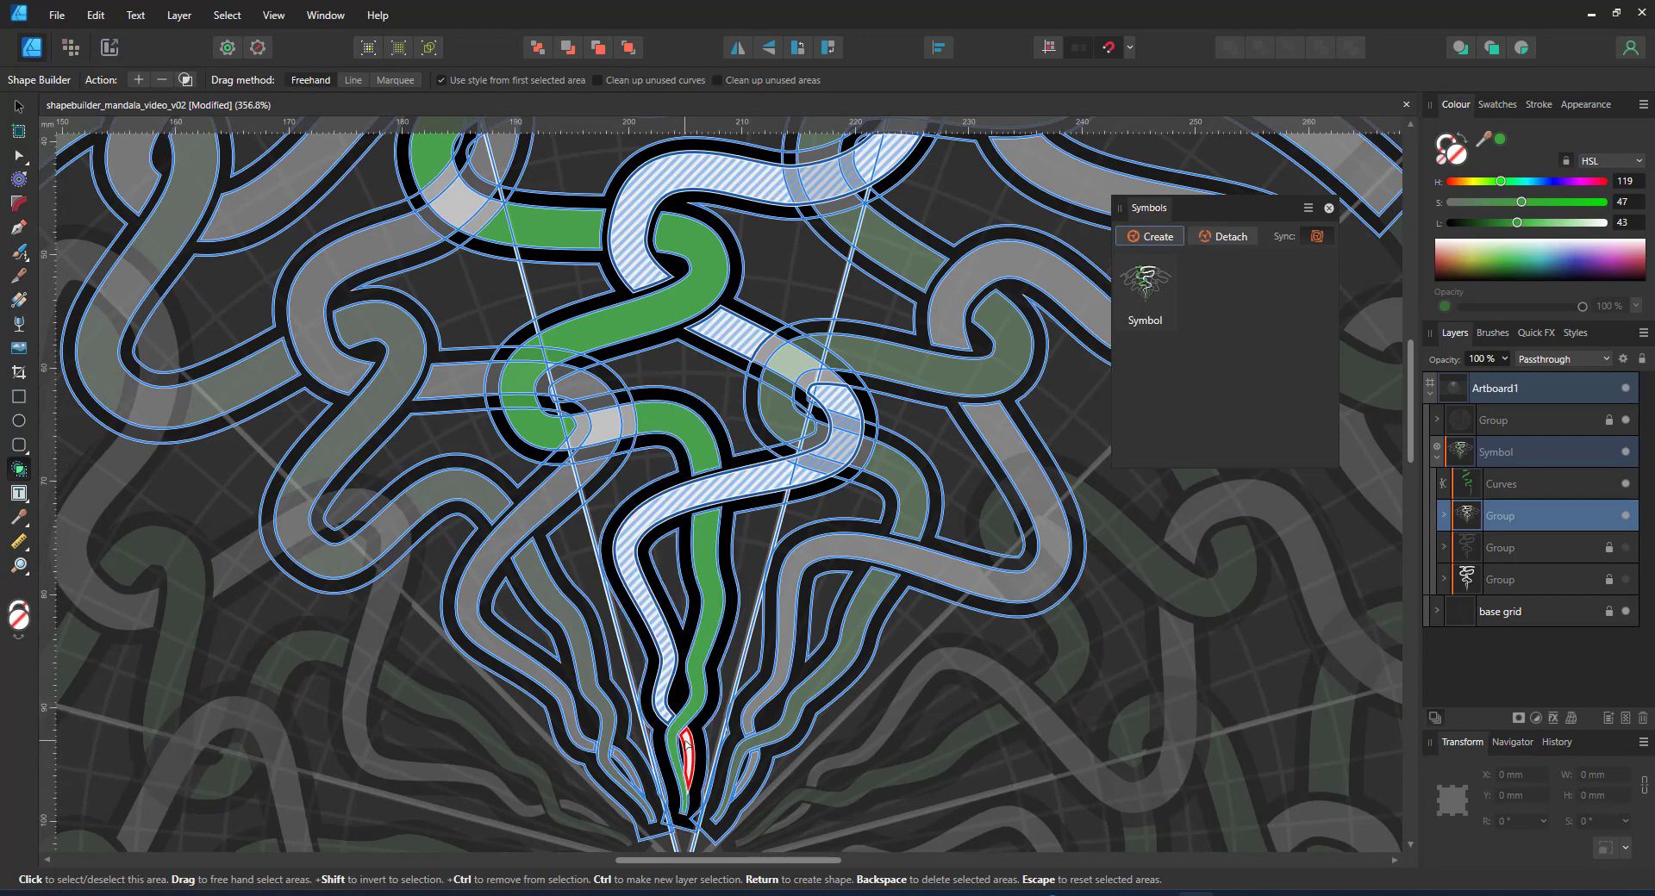
- Create a new shape from the selected right strand areas and fill it with the same green
scroll(707, 483, "up", 6)
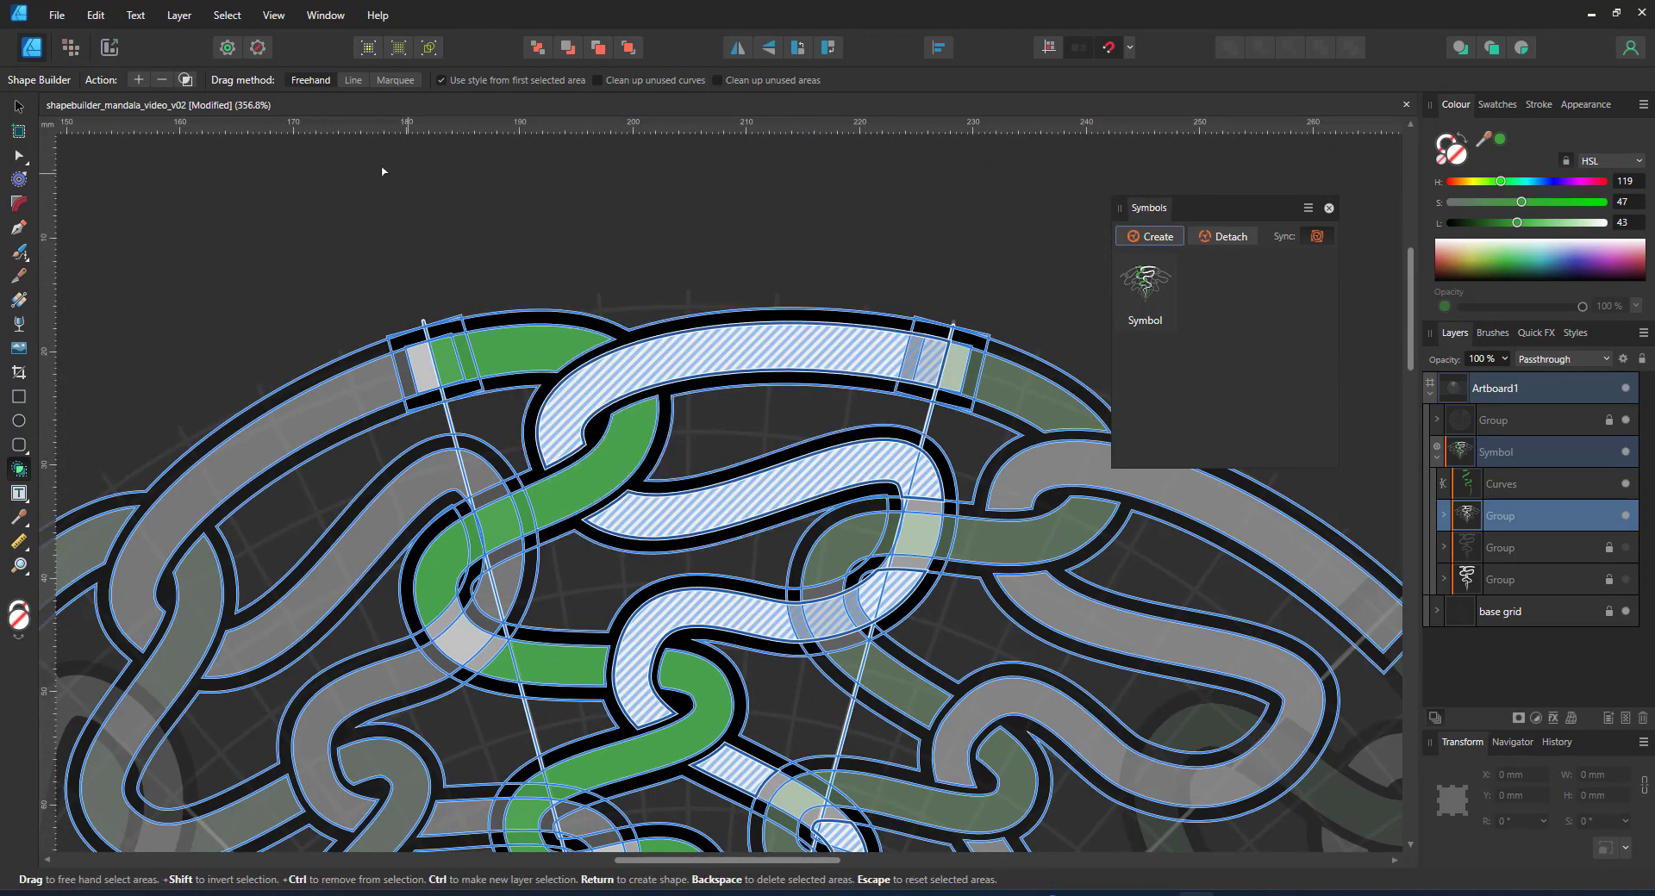
left_click(185, 79)
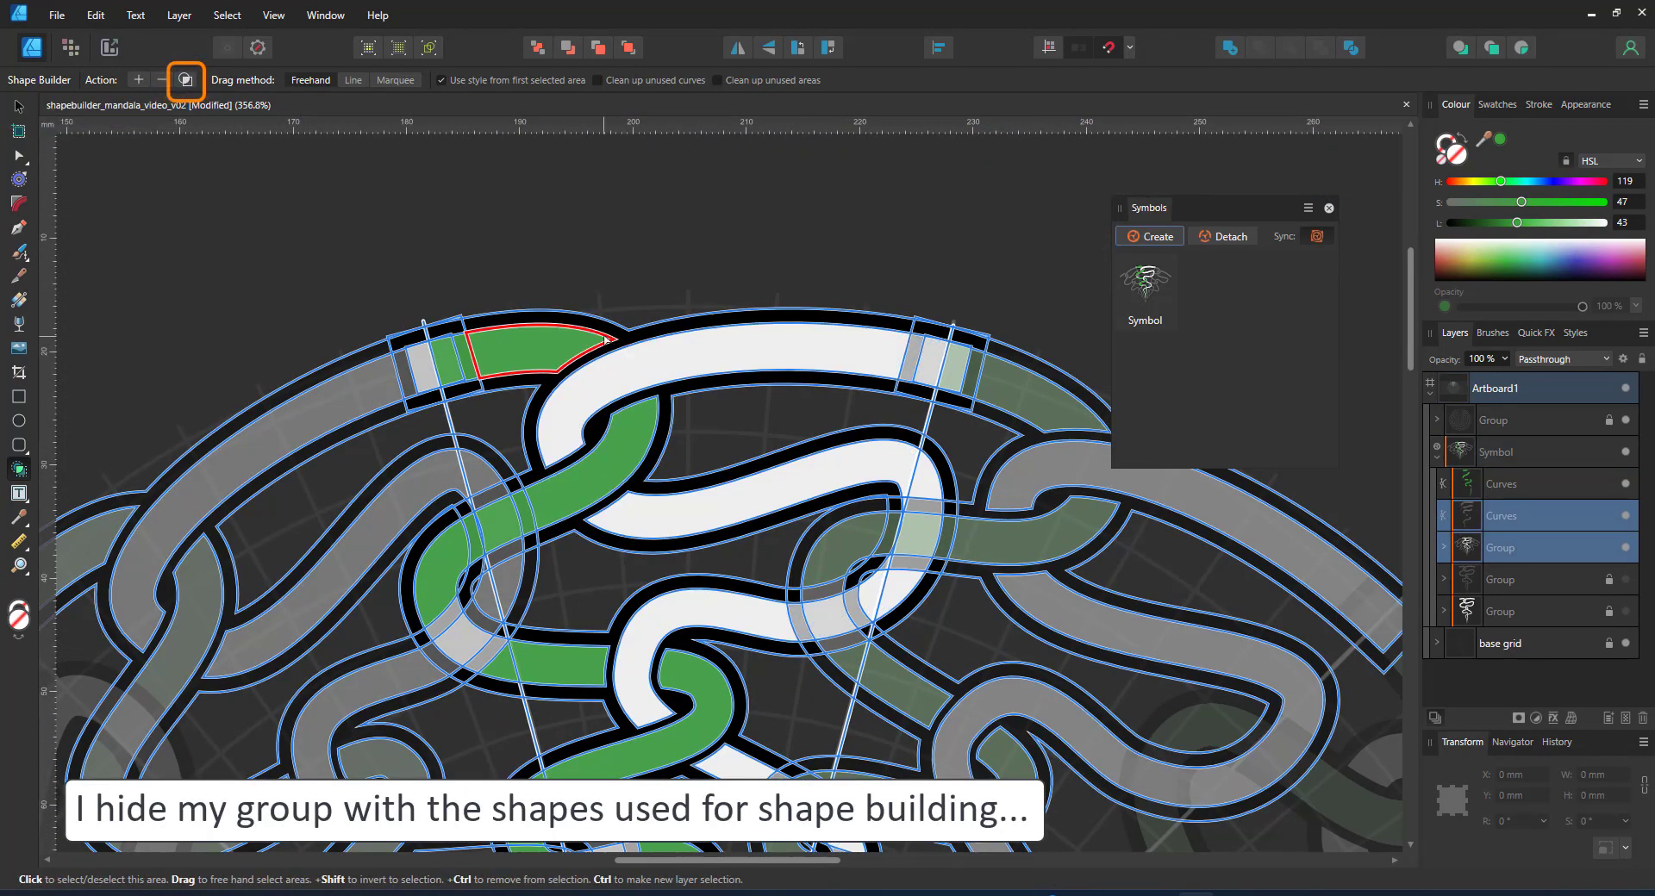
left_click(1517, 511)
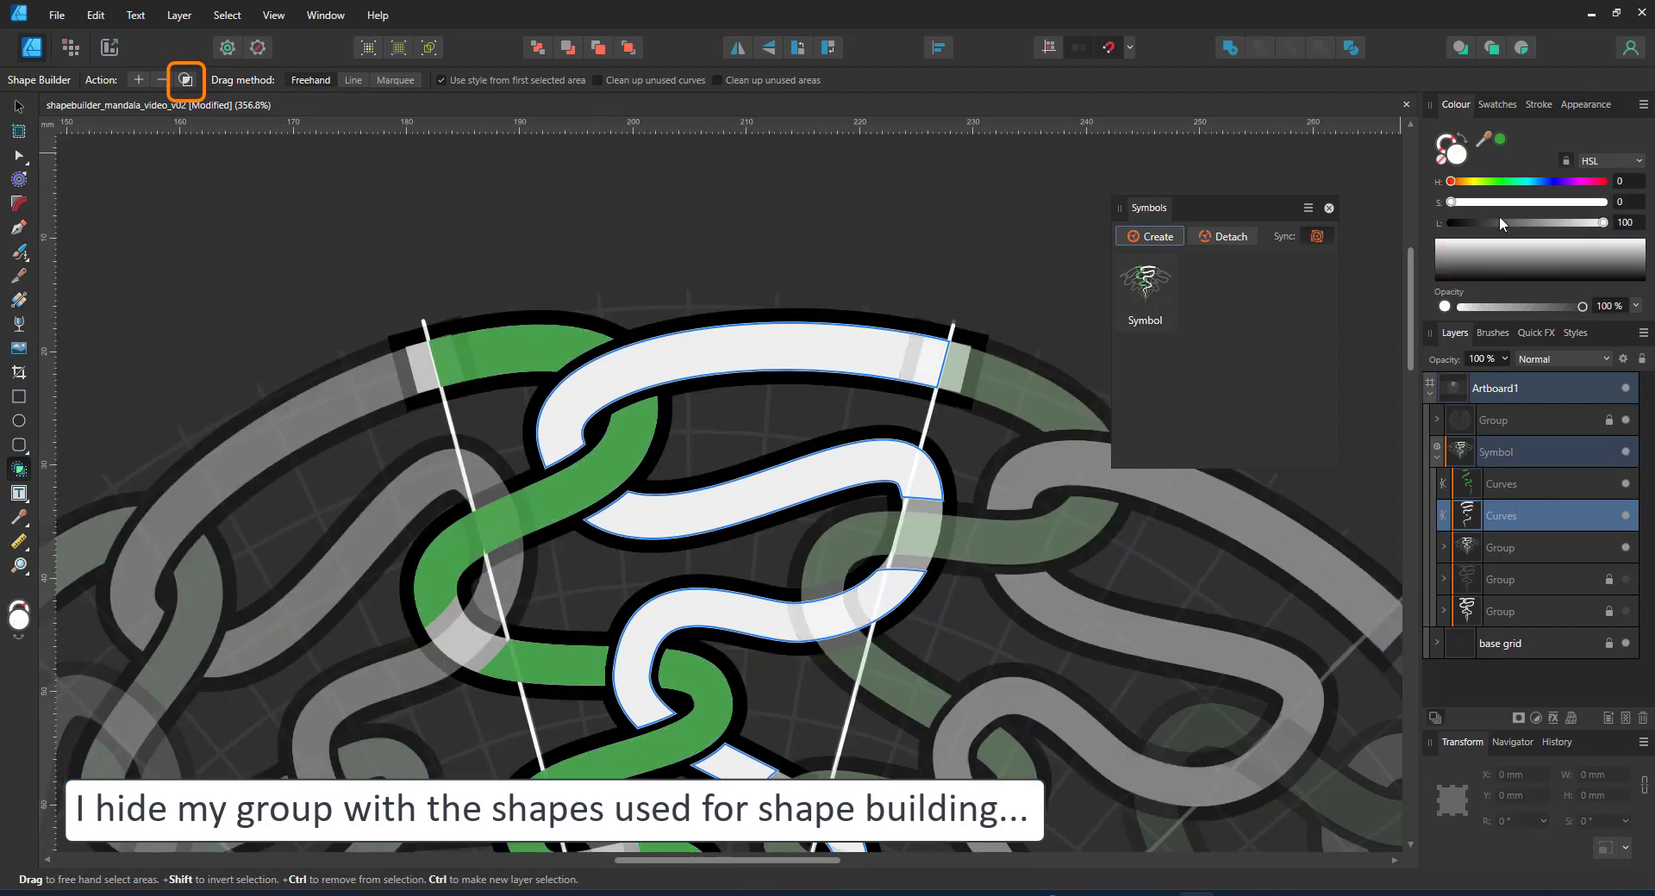
left_click(1500, 140)
- Hide the group used for shape building and set the group of surrounding symbols to 100% opacity to preview the mandala
scroll(763, 444, "down", 5)
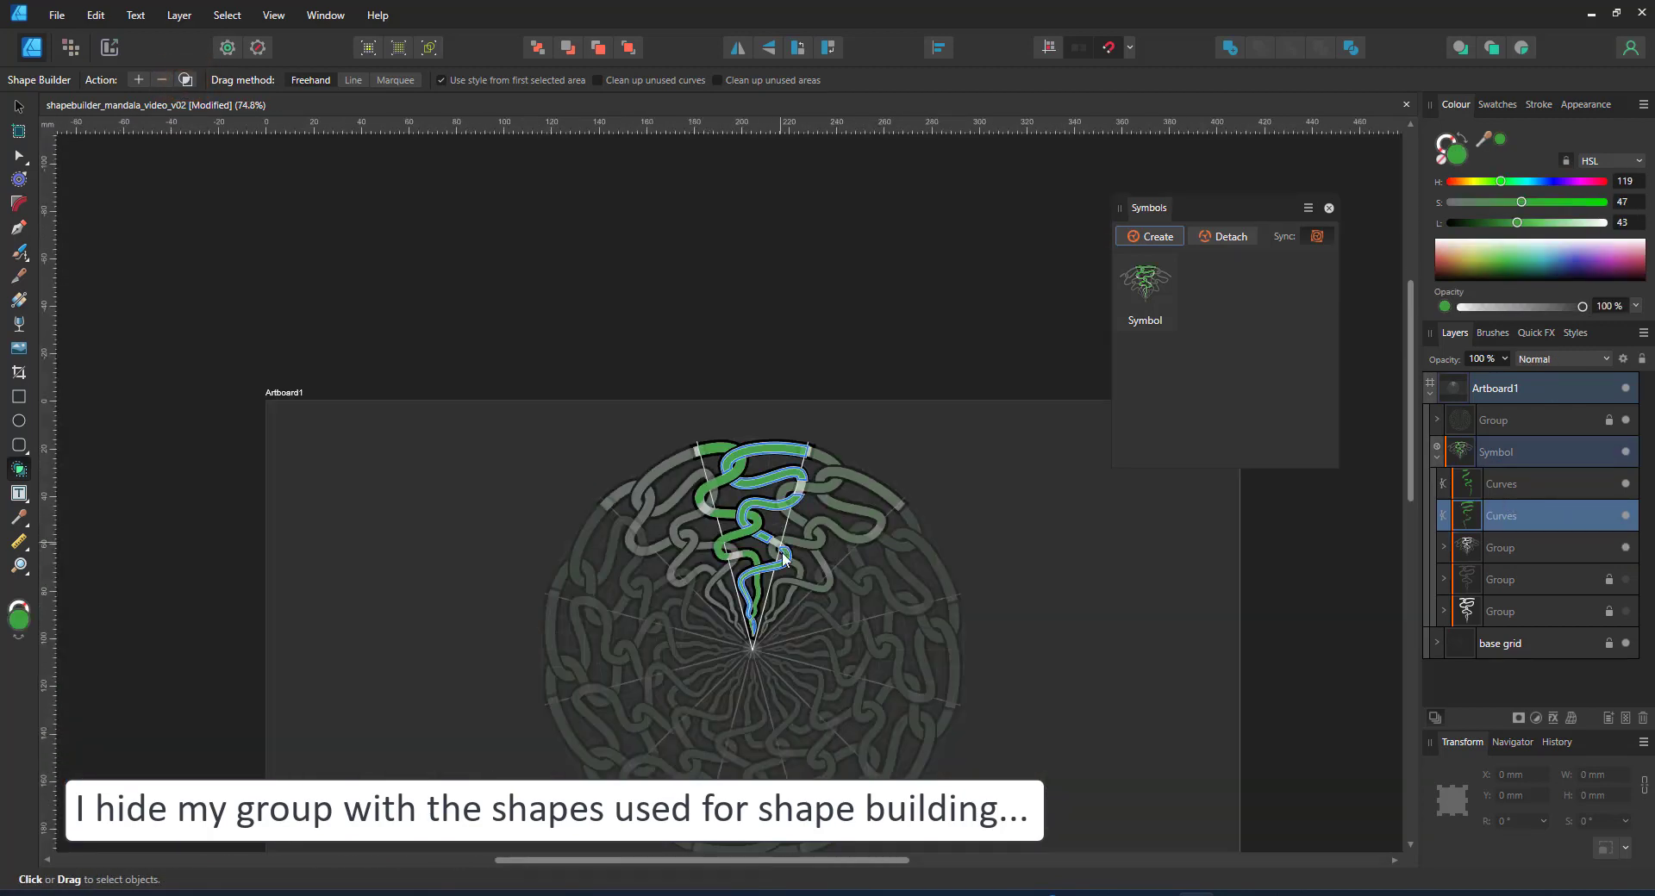
left_click(1625, 548)
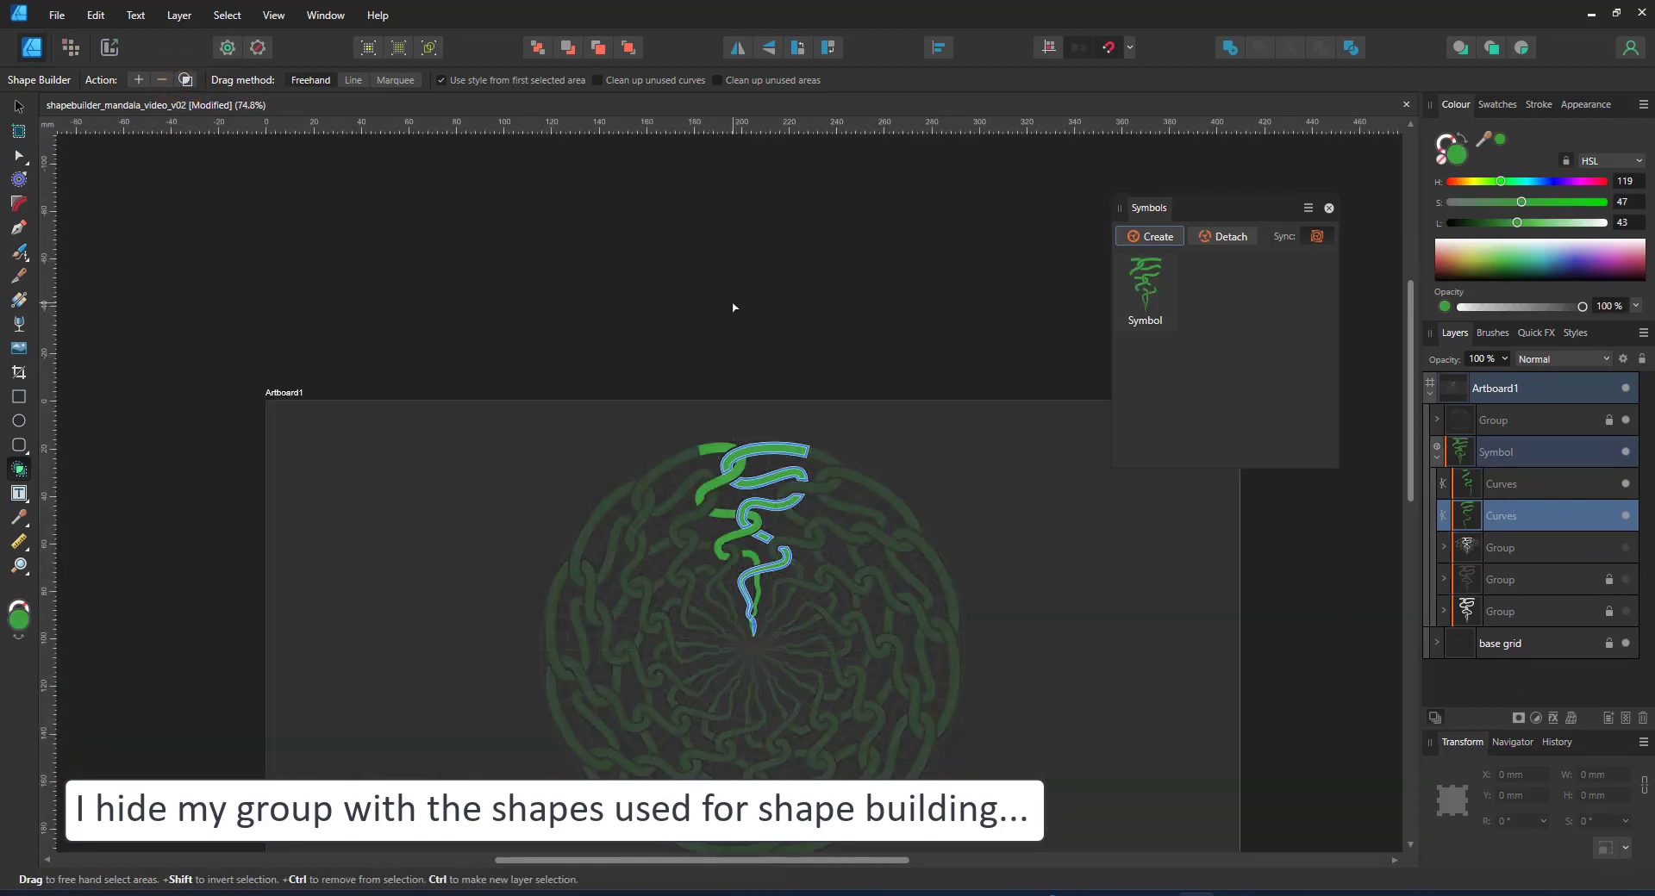
key("v")
key("ctrl+d")
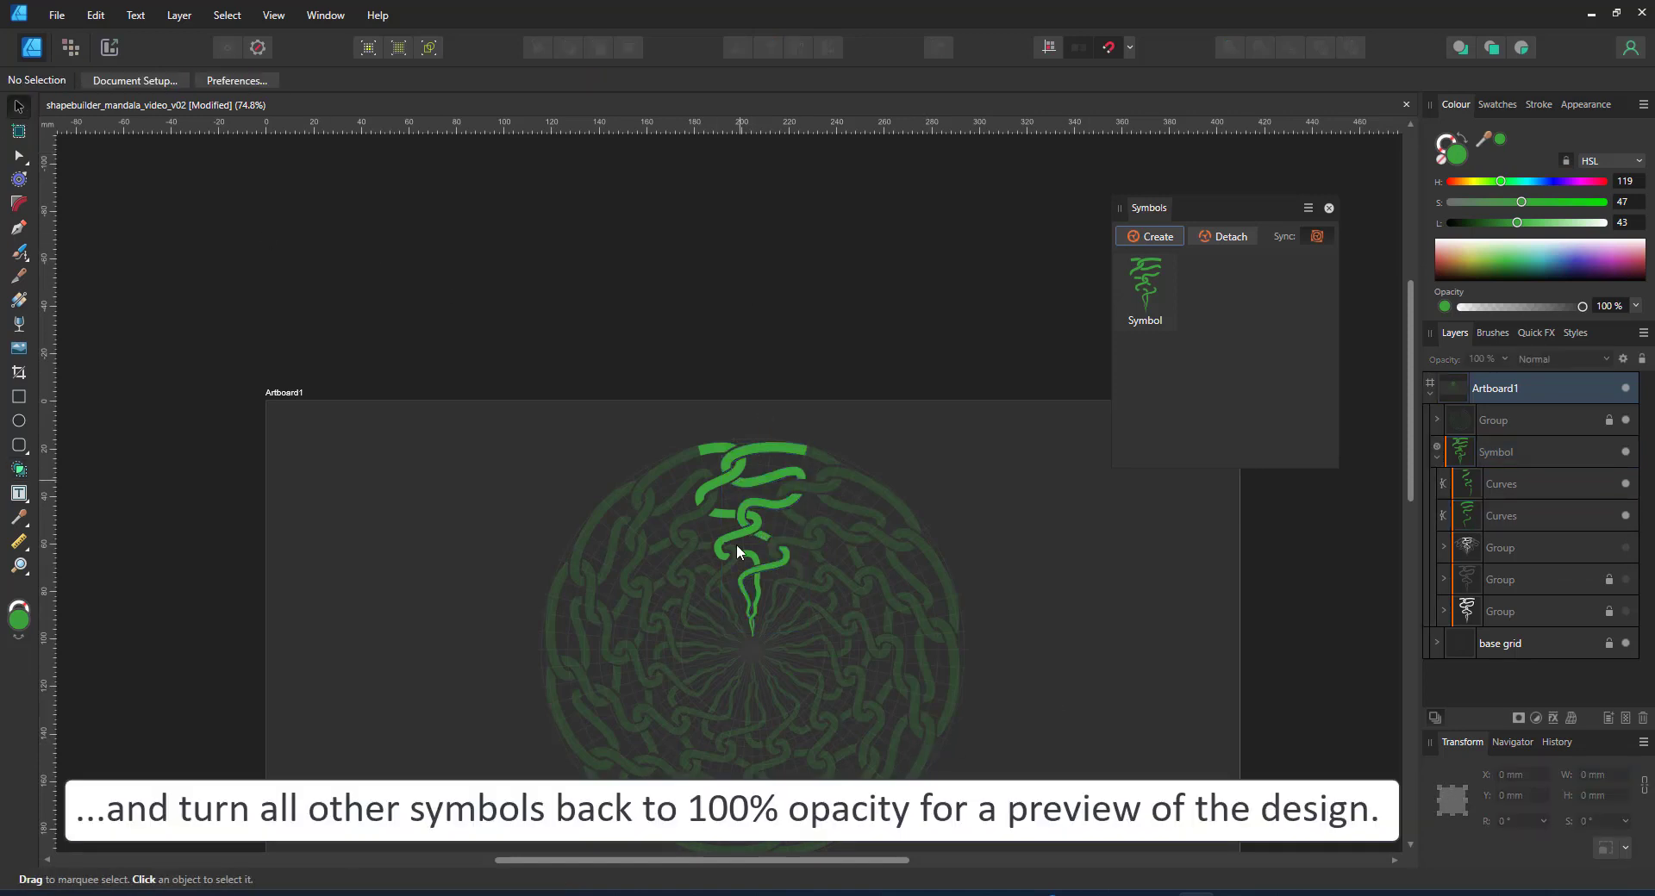
scroll(703, 512, "up", 2)
left_click(1446, 417)
key("0")
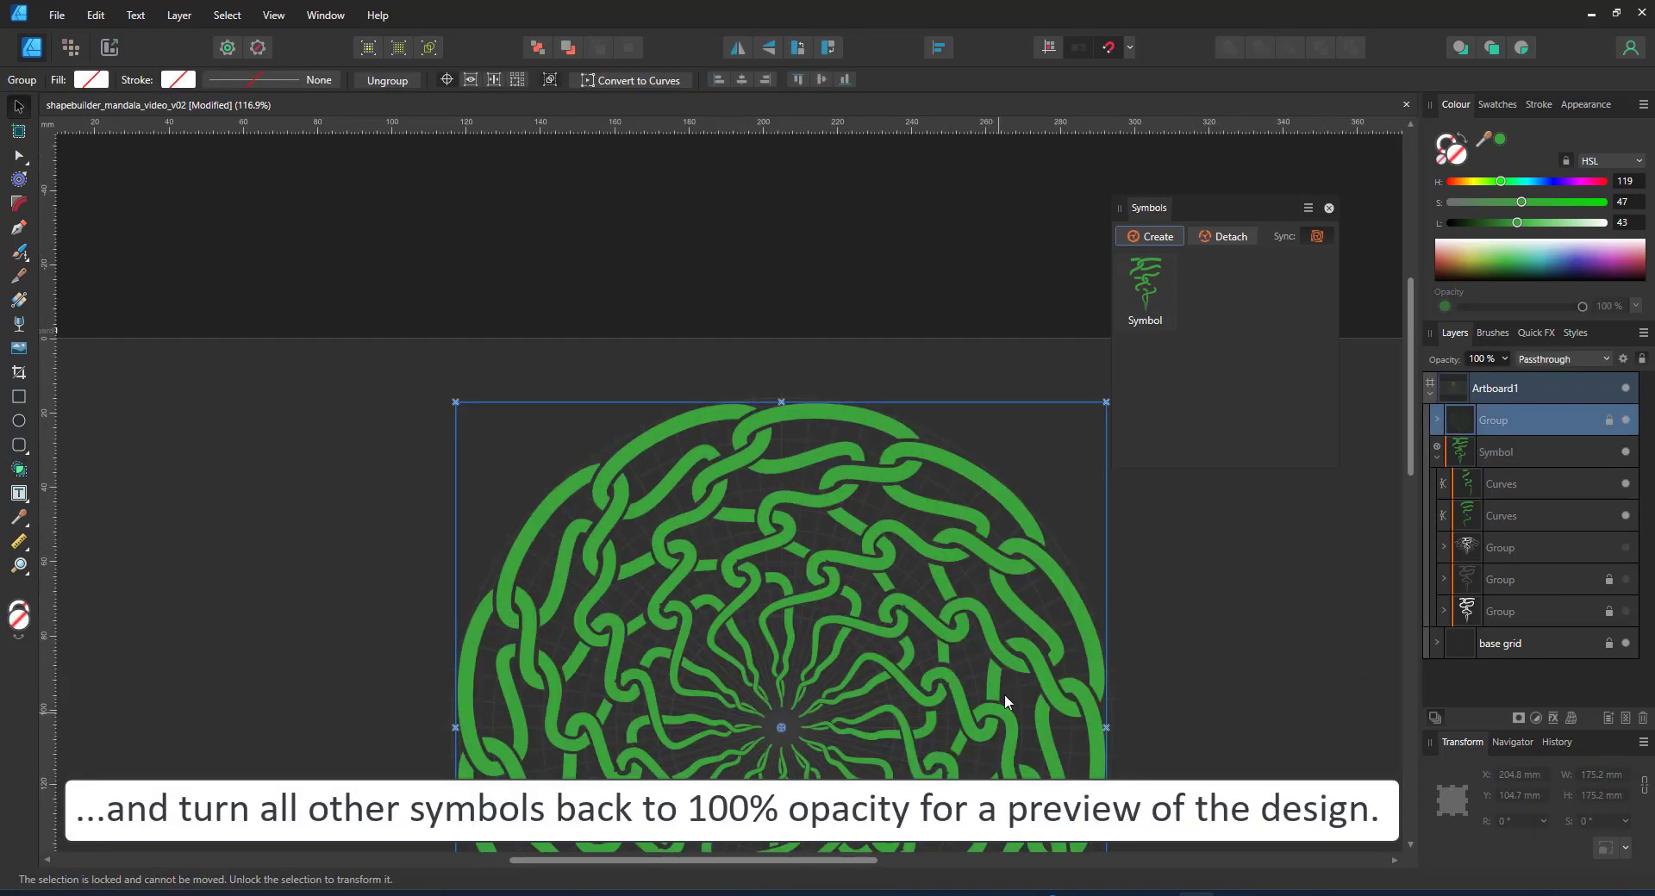
key("ctrl+d")
key("ctrl+0")
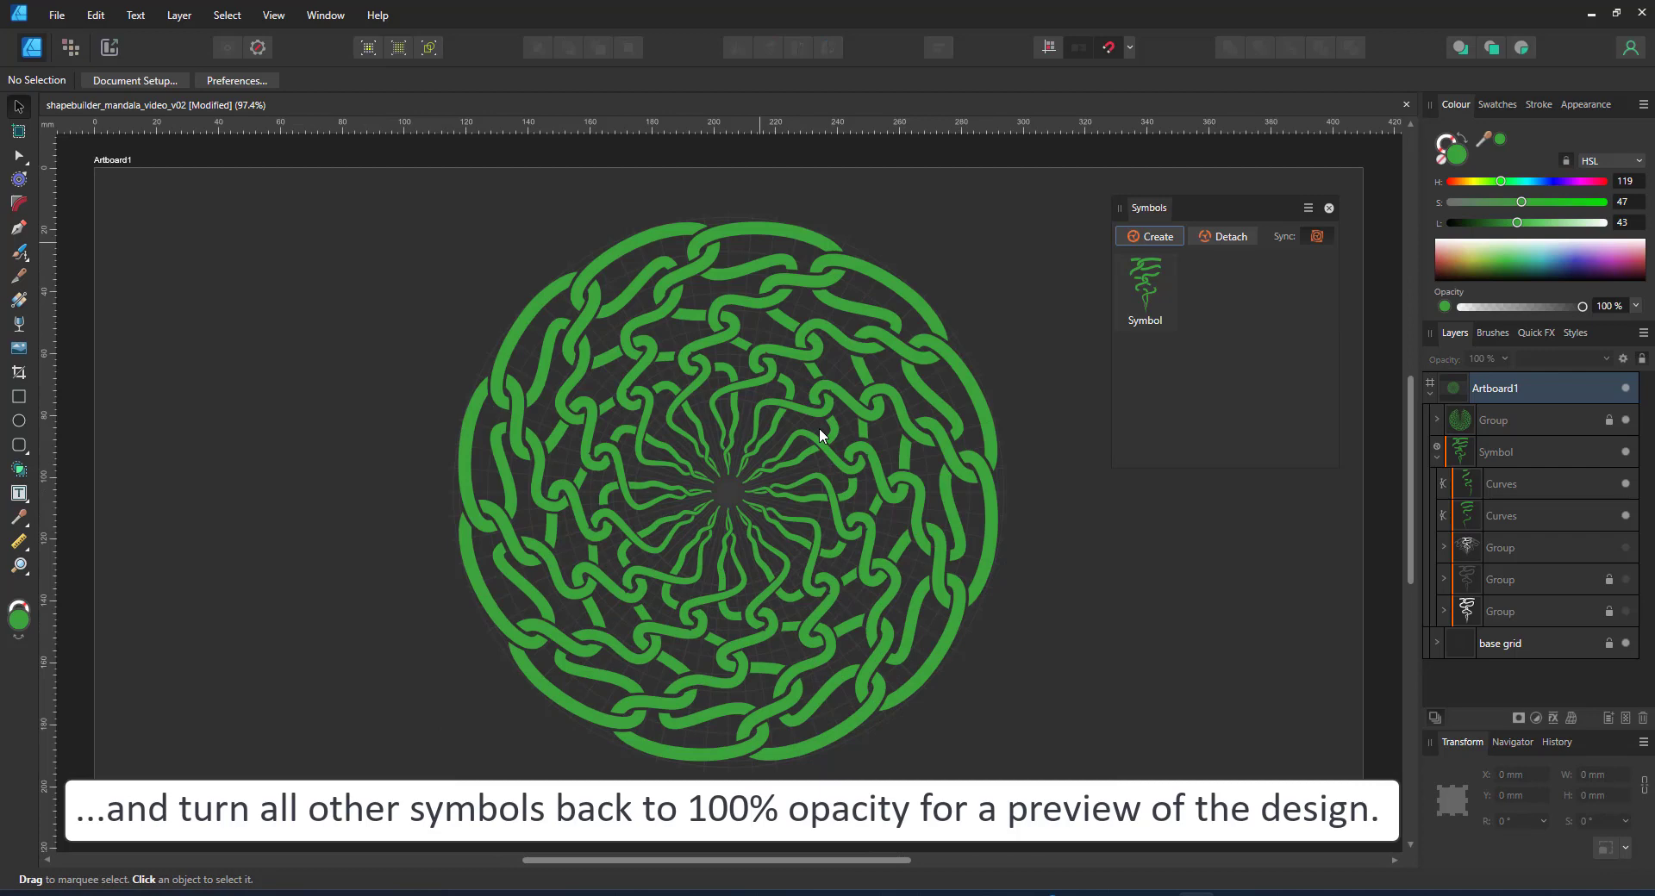
- Remove the notch at the inner bend of the first strand curve by correcting its stray corner node
left_click(1517, 483)
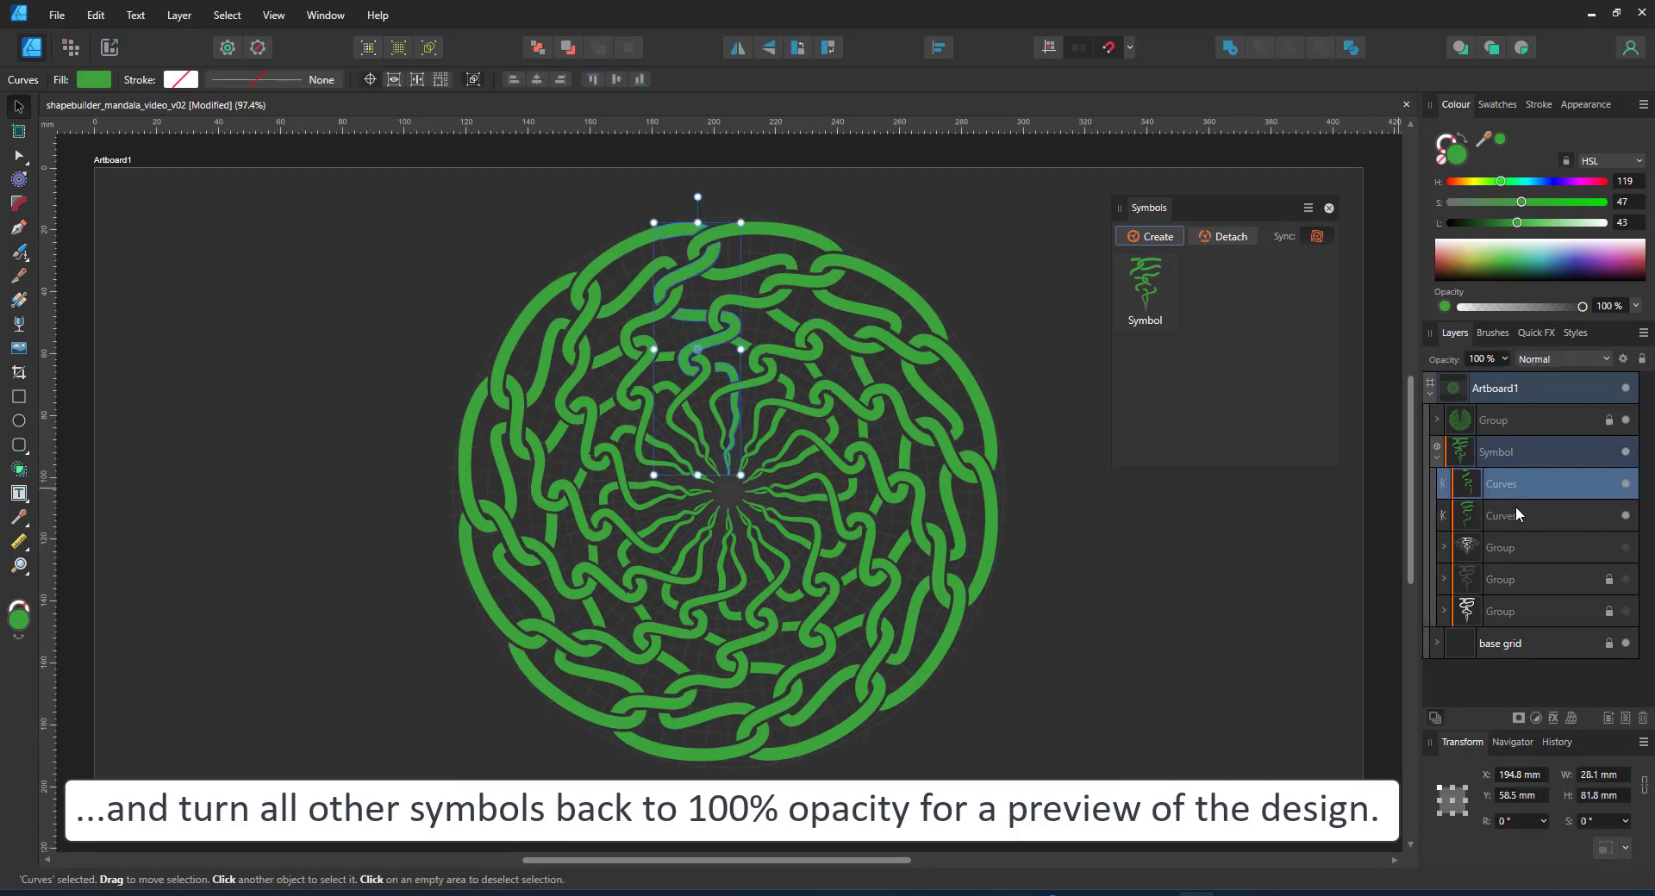
left_click(1515, 507, "shift")
scroll(747, 369, "up", 10)
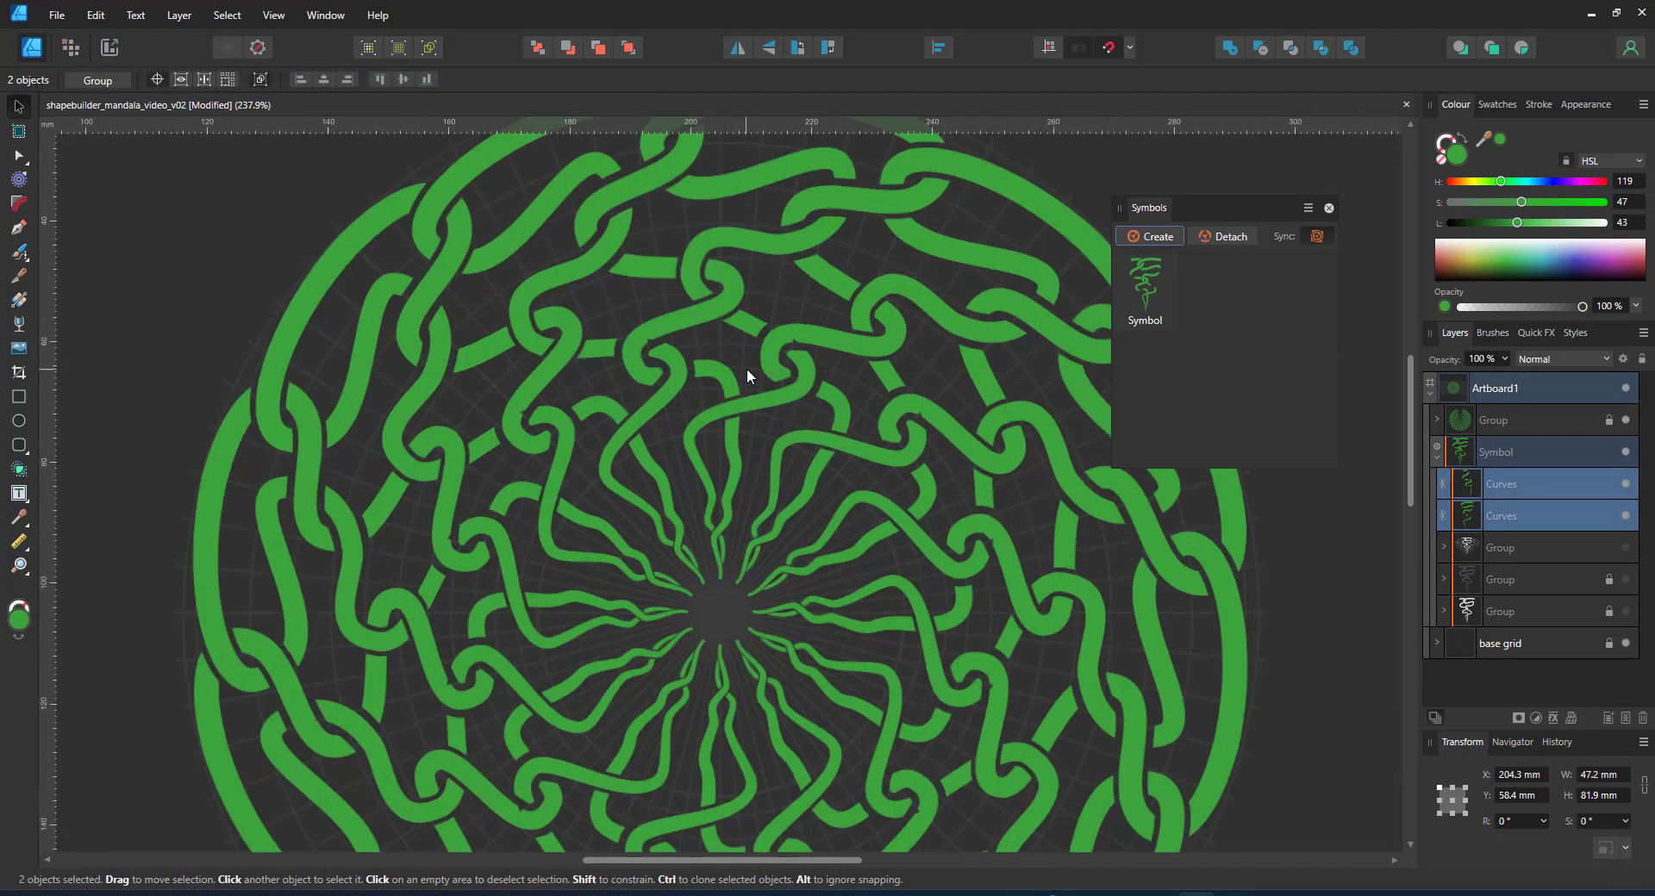
key("a")
key("ctrl+d")
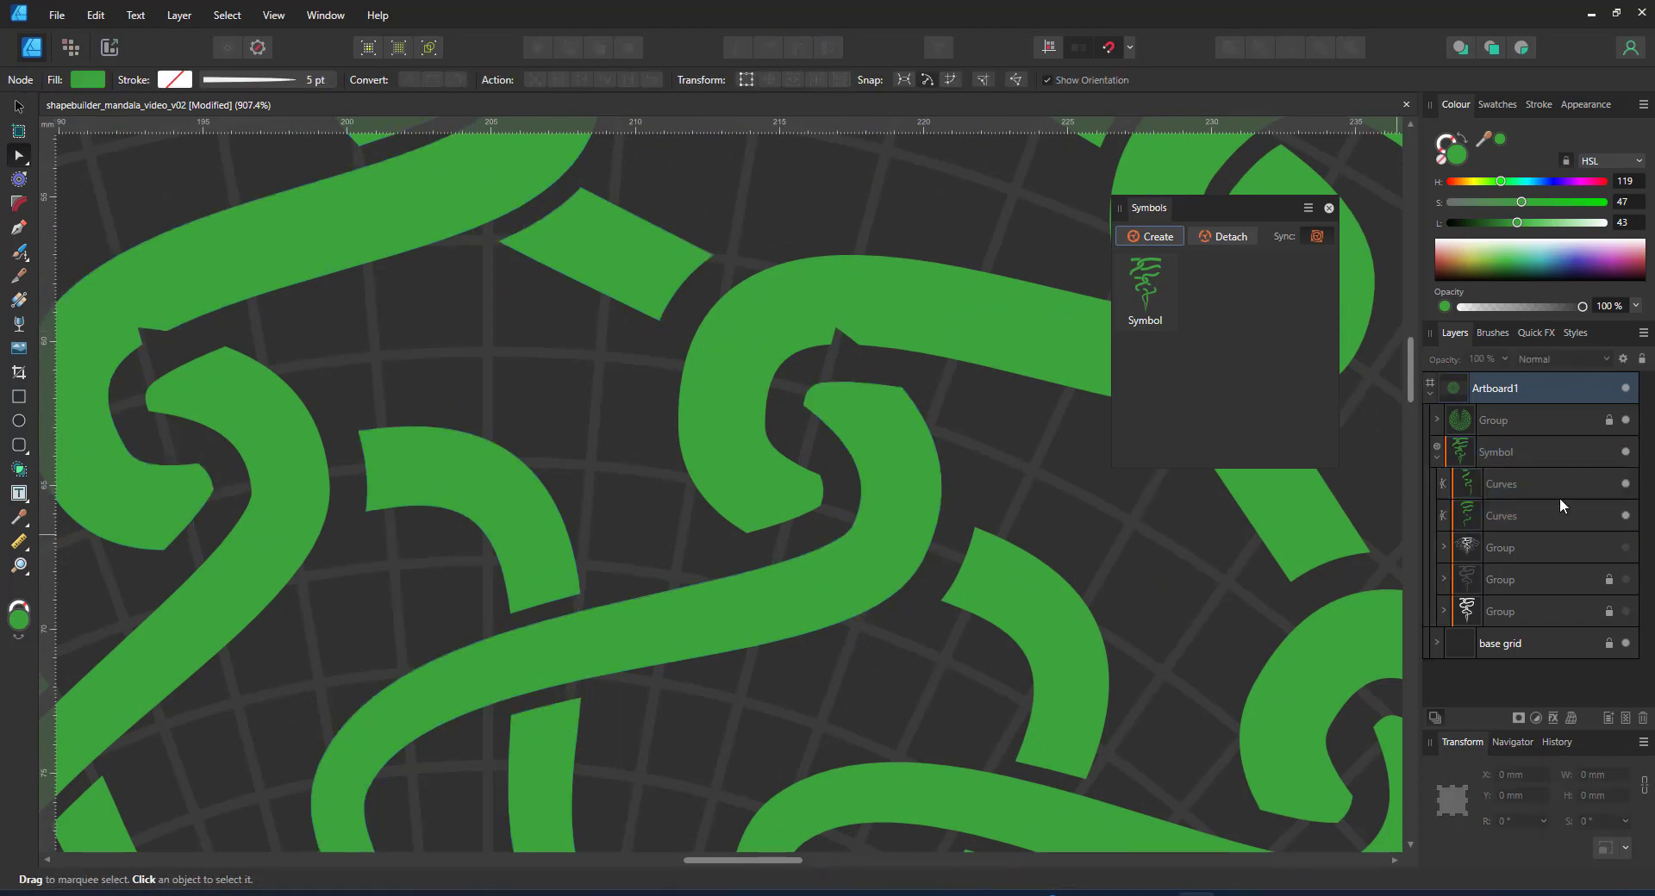
left_click(1524, 496)
left_click(1519, 514)
left_click(1468, 489)
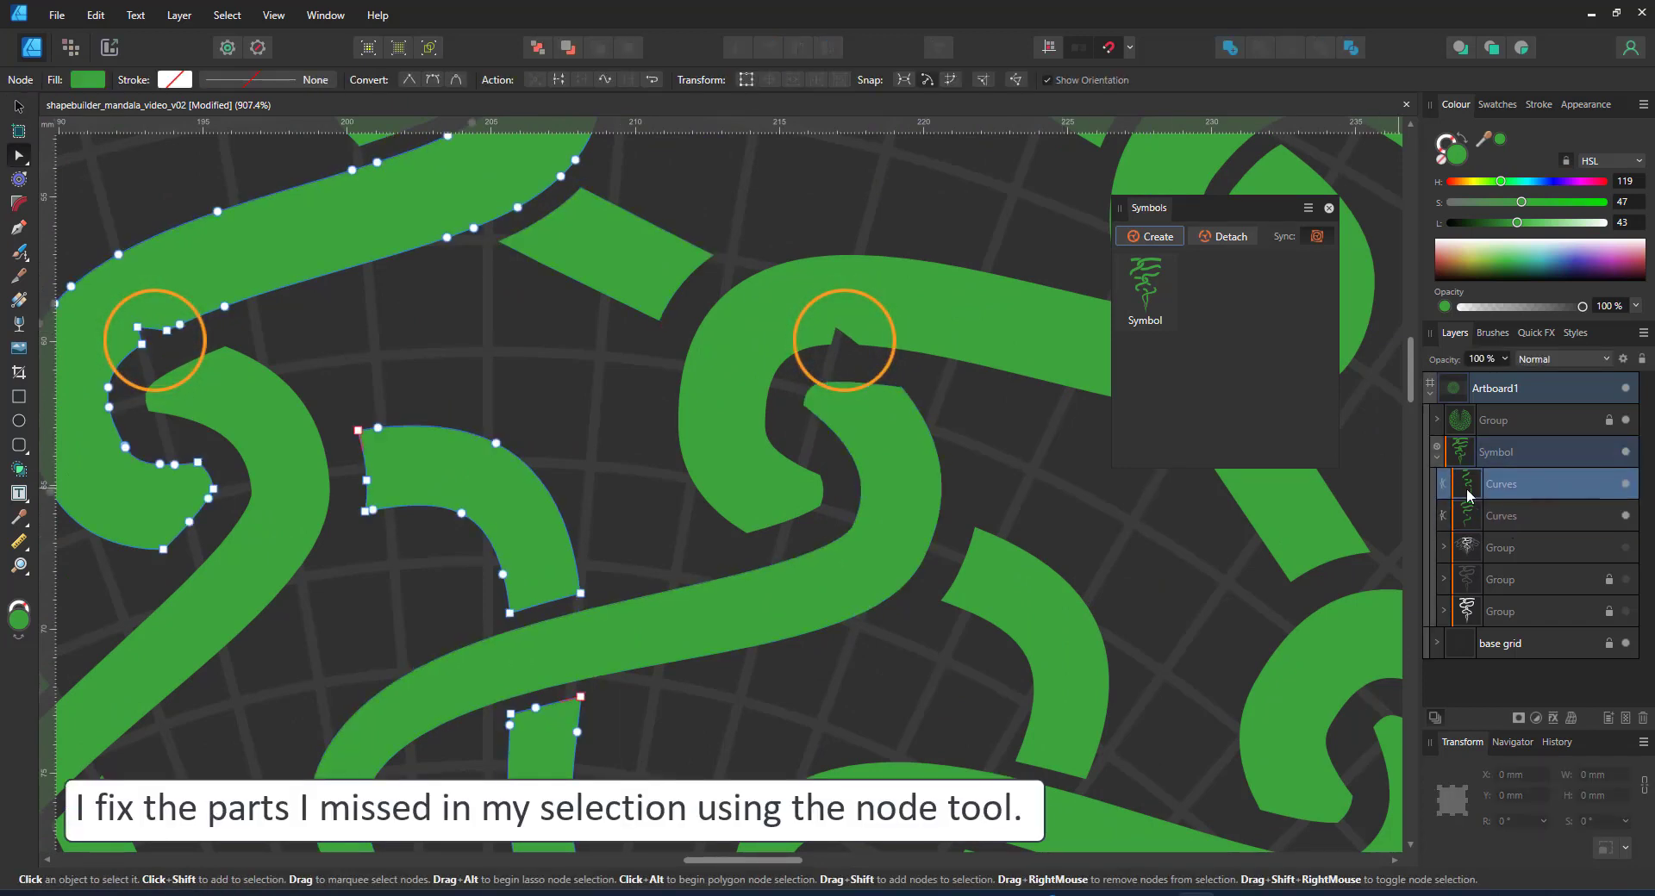
left_click_drag(137, 328, 140, 343)
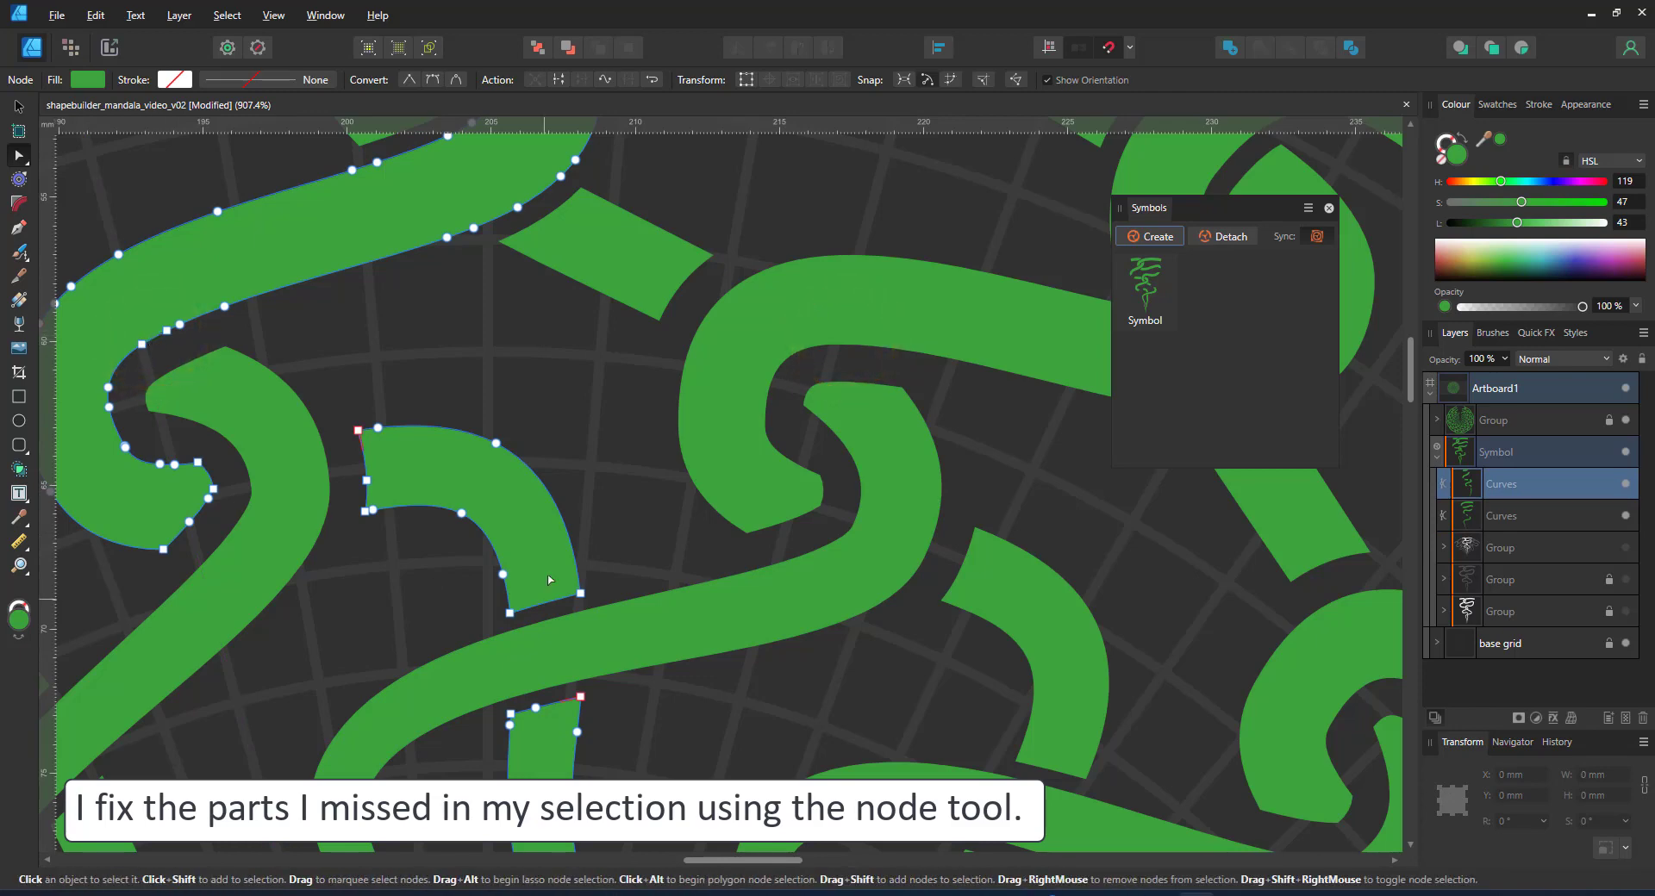
key("ctrl+0")
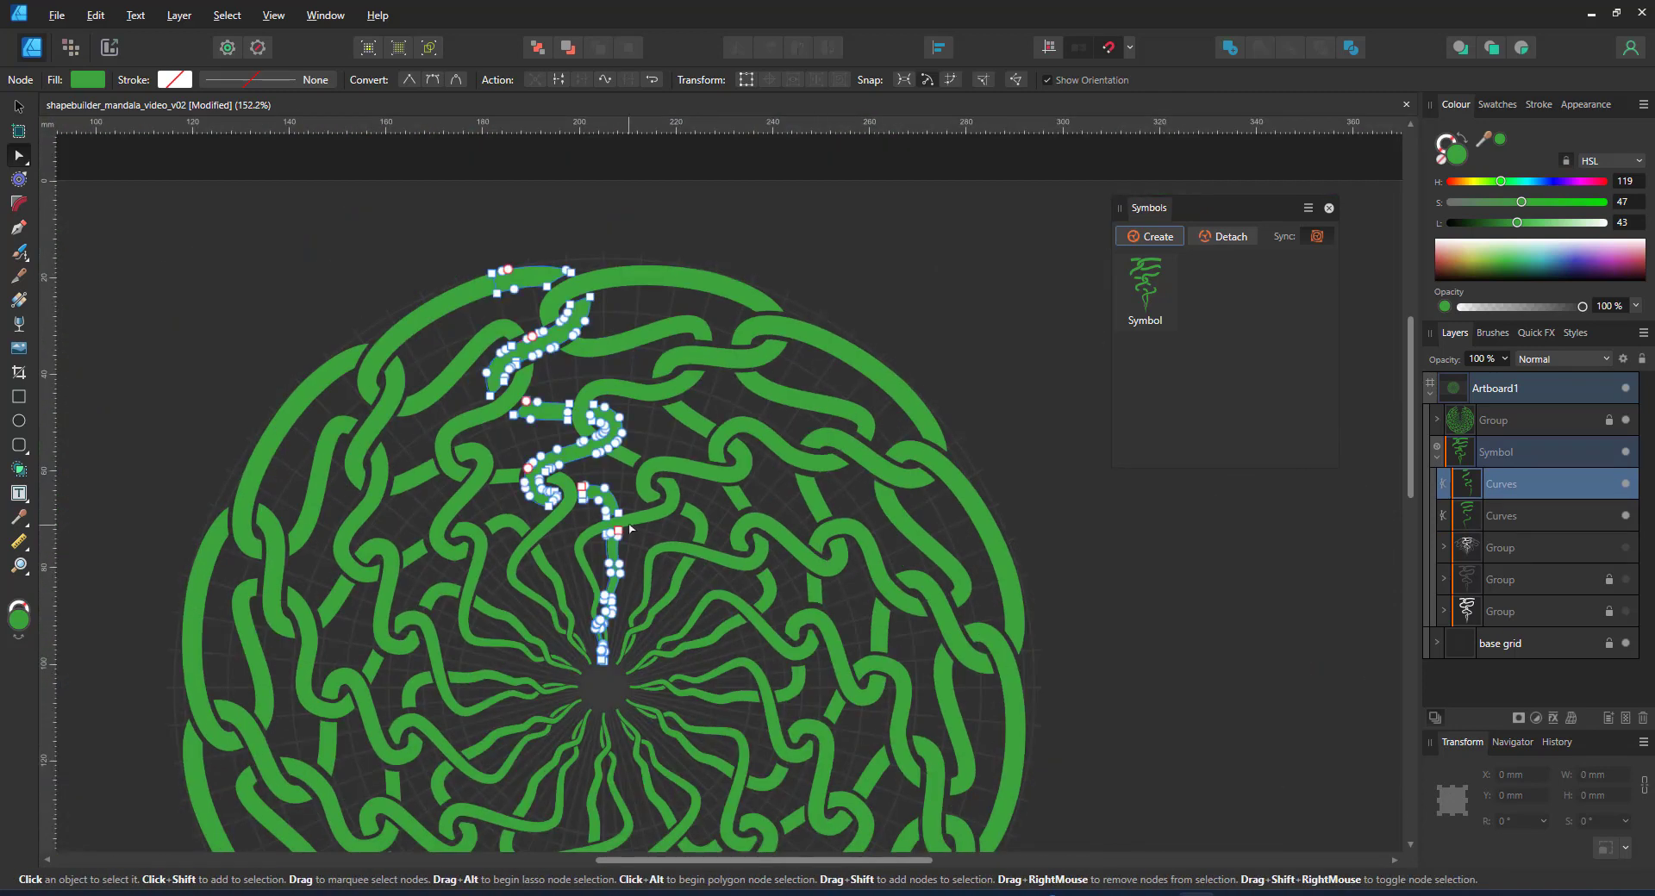
- Combine both strand curves of the slice symbol into a non-destructive Add compound
left_click(19, 106)
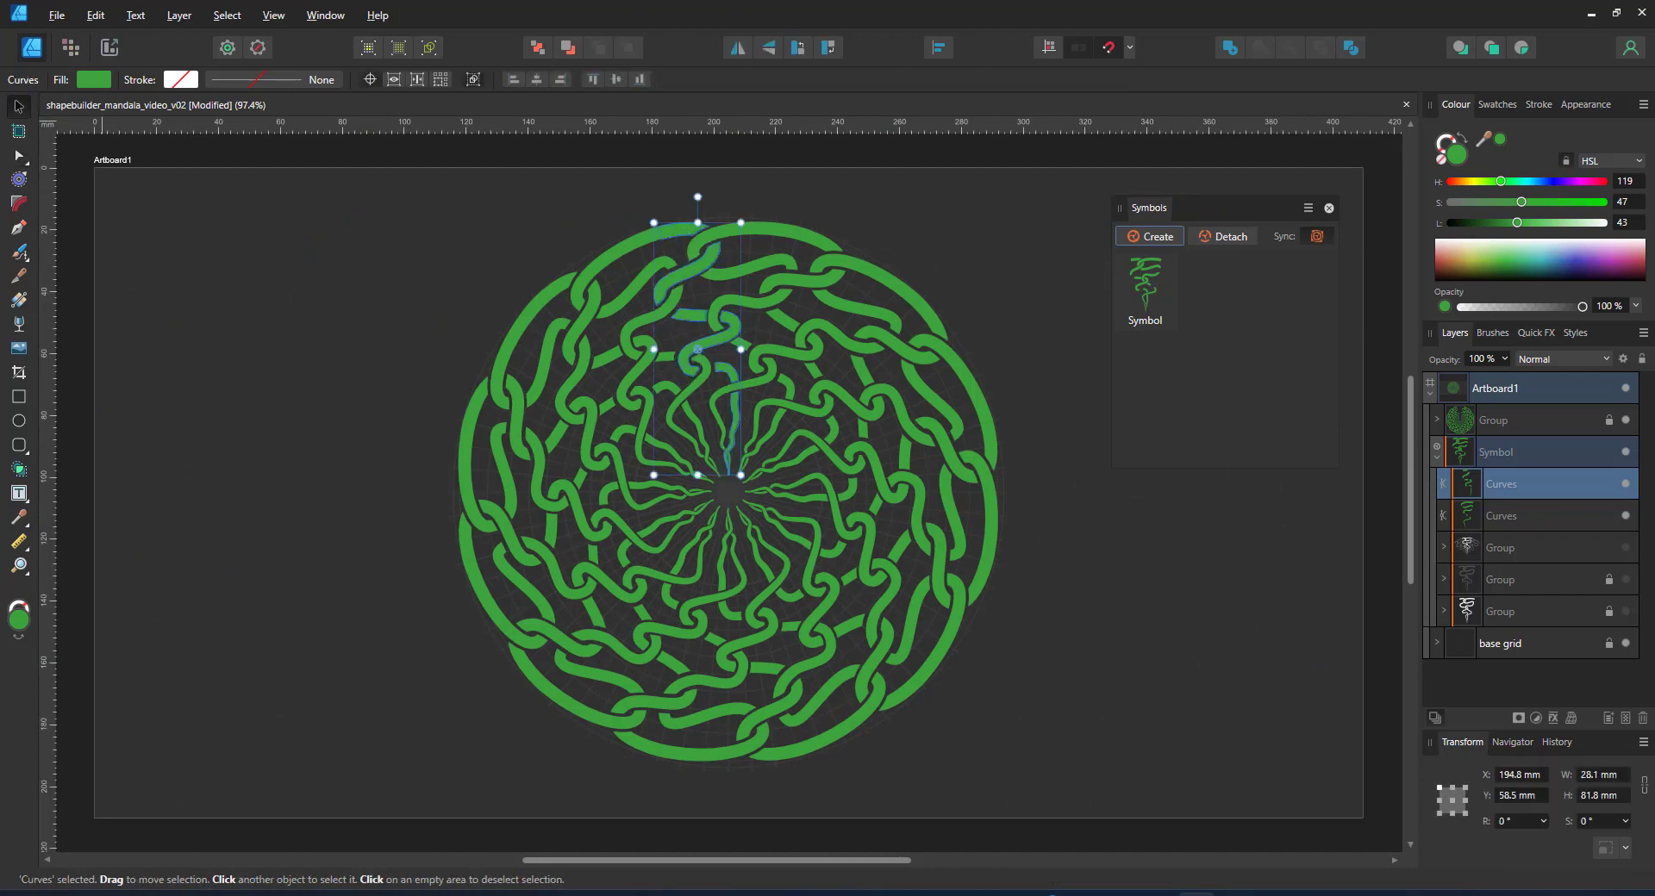
left_click(1477, 514, "shift")
left_click(1230, 47, "alt")
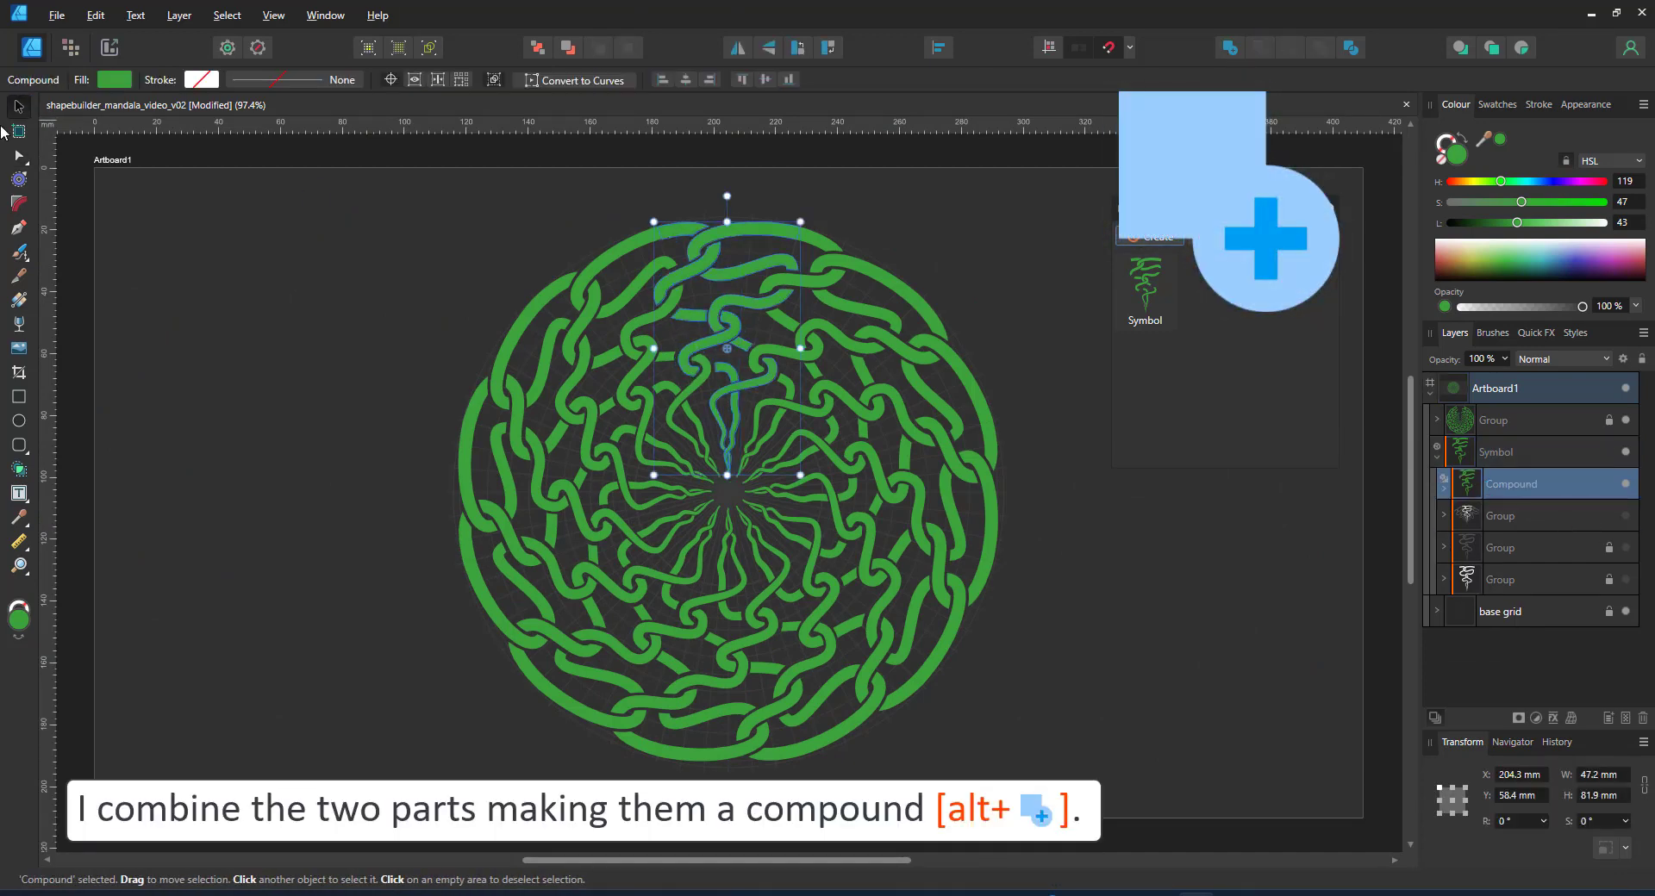
- Fill the compound with a linear gradient from dark green (H 119, S 72, L 18) above the outer rim to yellow-green at the centre
key("g")
left_click_drag(720, 243, 728, 464)
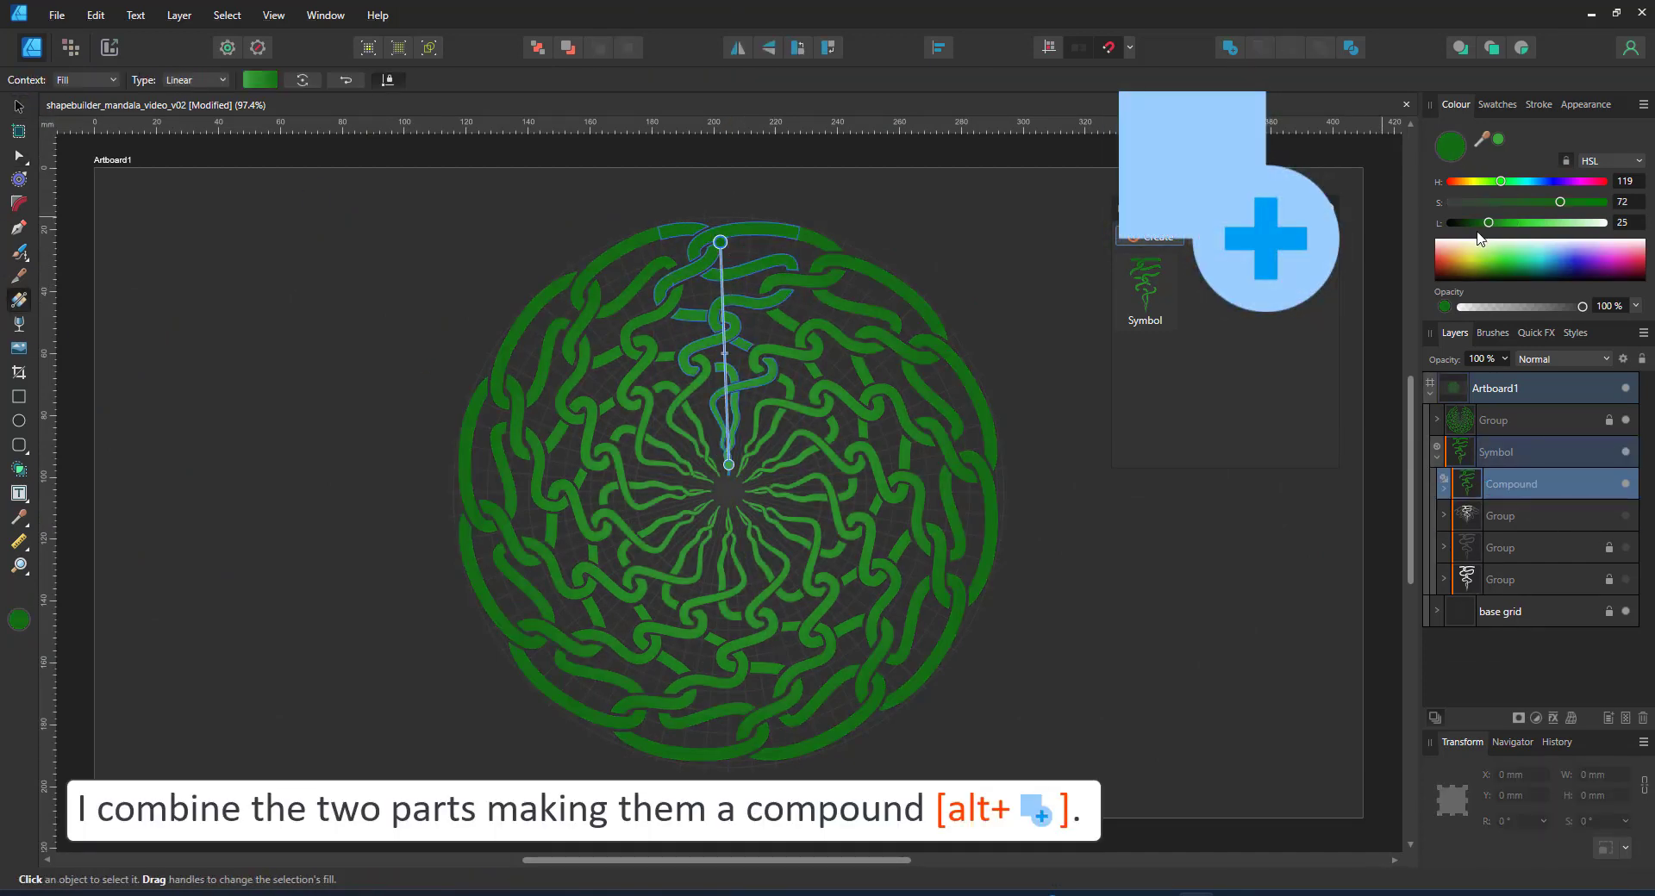
left_click_drag(1489, 223, 1479, 225)
left_click_drag(719, 242, 728, 187)
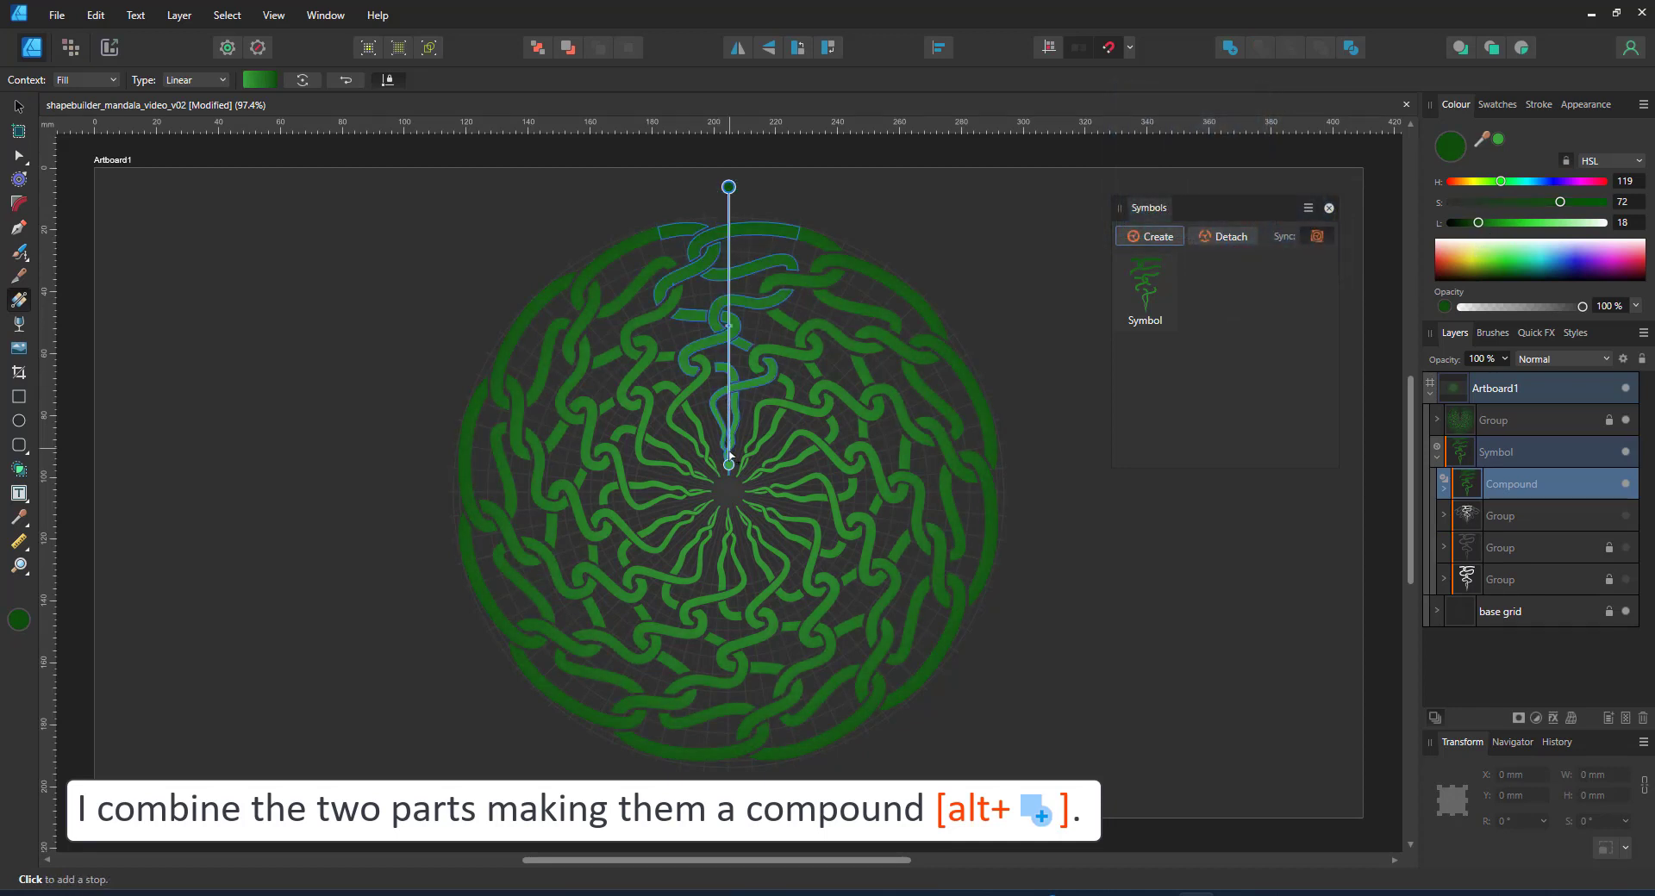
left_click(728, 465)
left_click_drag(728, 327, 728, 271)
left_click(729, 465)
mouse_move(1501, 183)
left_mouse_down()
mouse_move(1483, 183)
mouse_move(1541, 229)
mouse_move(1445, 228)
left_mouse_up()
- Give the compound a black 5 pt stroke and duplicate it
key("v")
left_click(1452, 143)
left_click(302, 80)
left_click(371, 142)
type("5")
key("Return")
key("ctrl+j")
- Set the upper compound's stroke to 3 pt and place it behind the fill
scroll(729, 250, "up", 7)
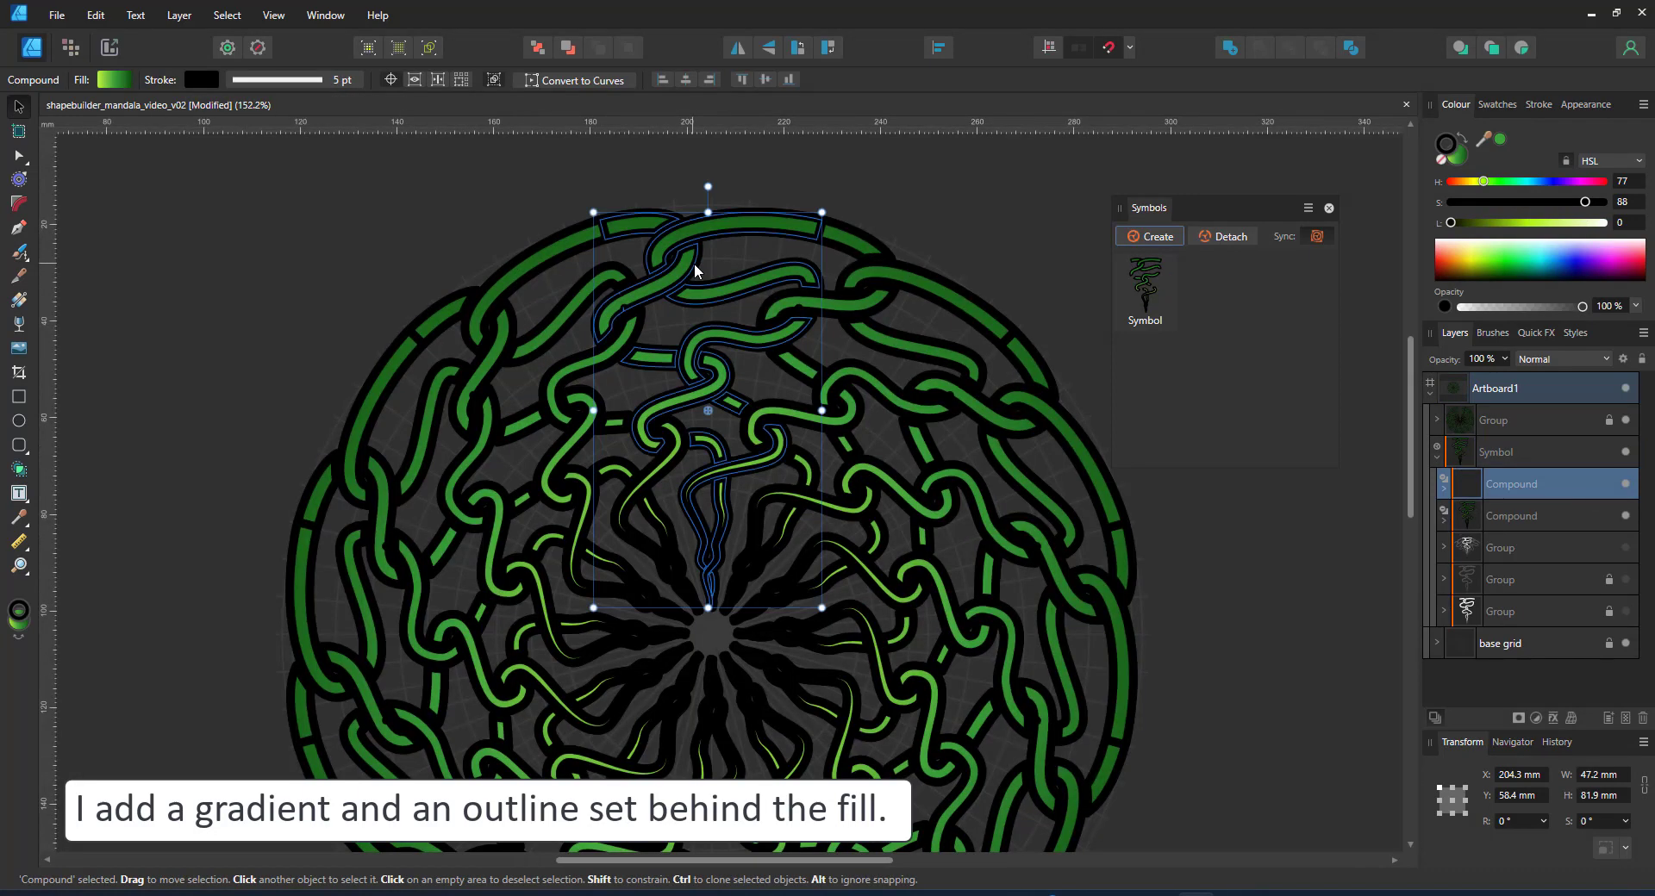
left_click(243, 84)
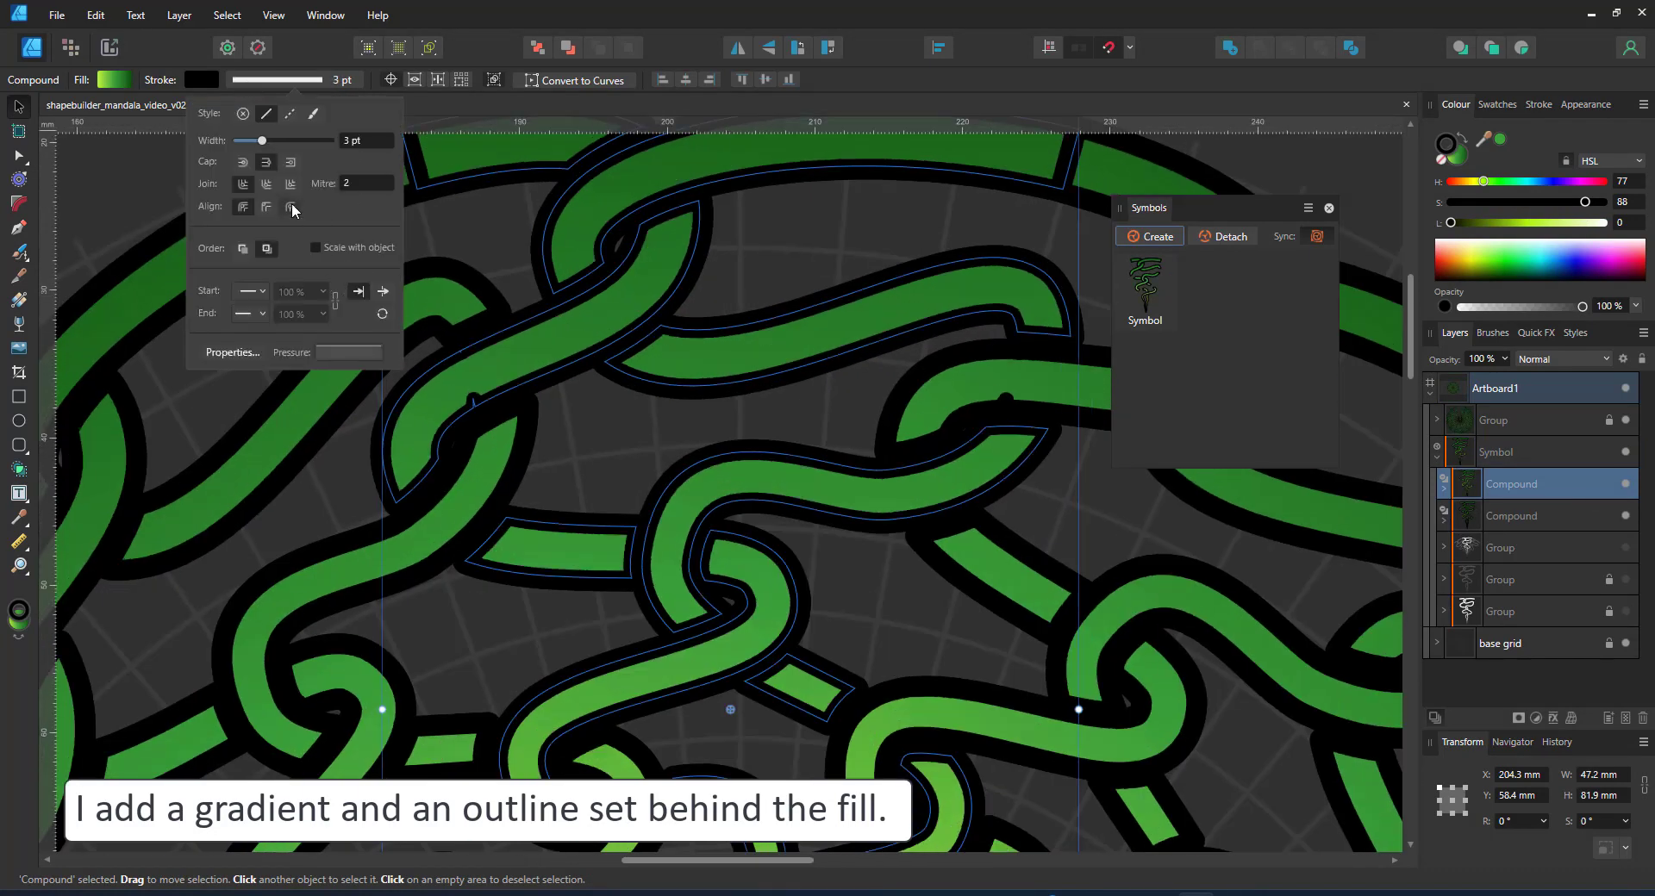
left_click(243, 248)
- Clean up the remaining notches along the edges of both strand curves inside the upper compound
scroll(521, 459, "up", 4)
double_click(503, 438)
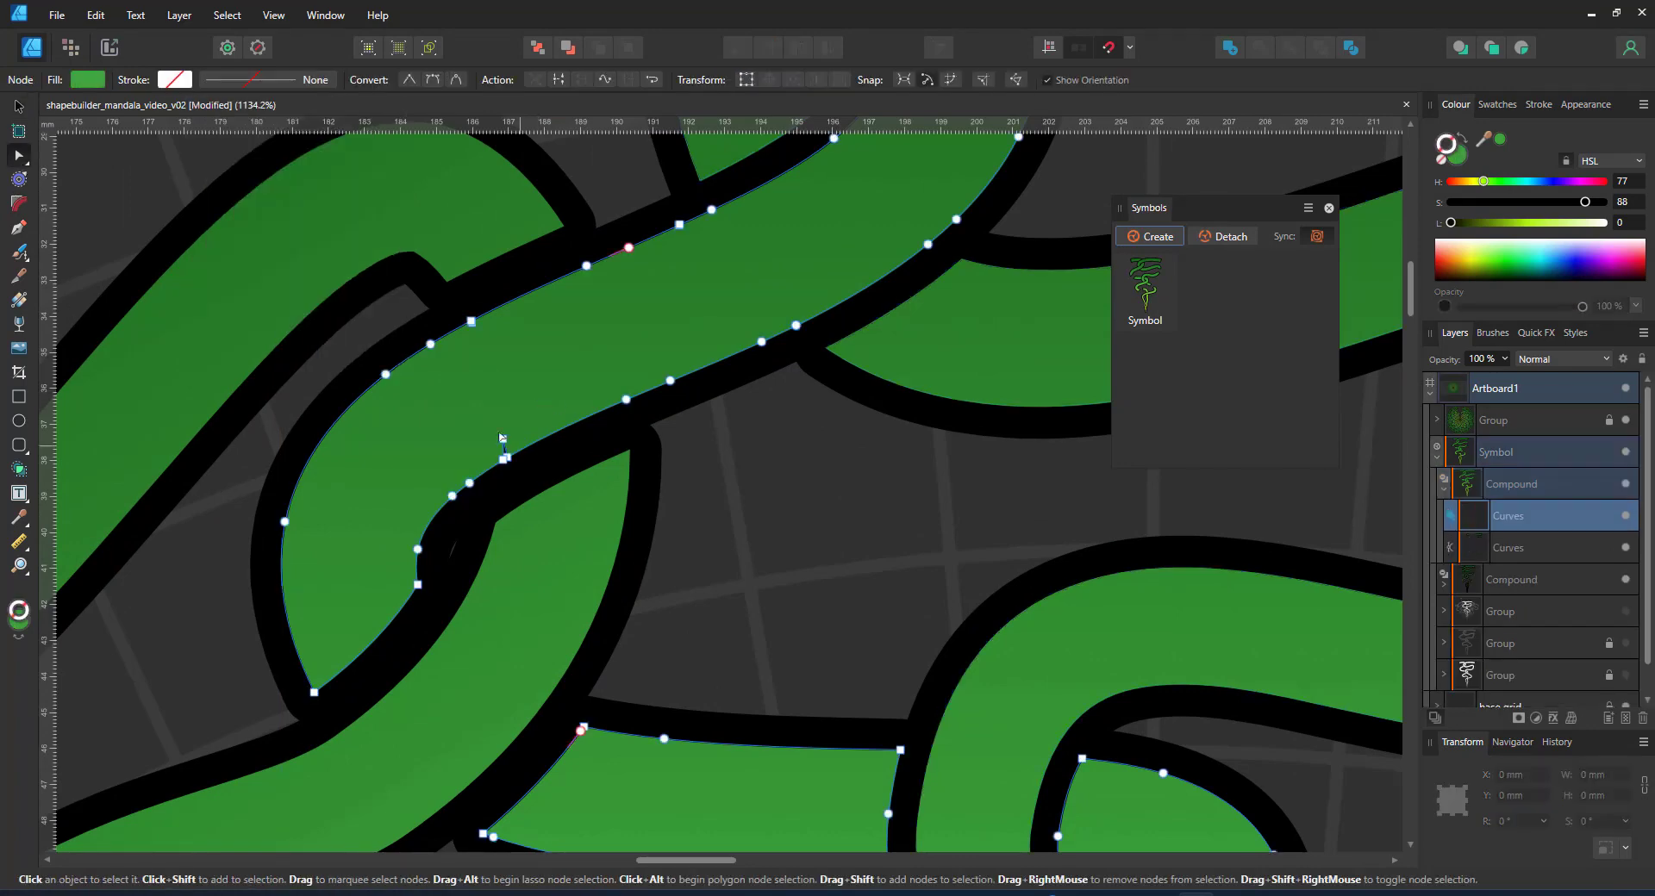
scroll(517, 447, "down", 8)
scroll(924, 403, "up", 5)
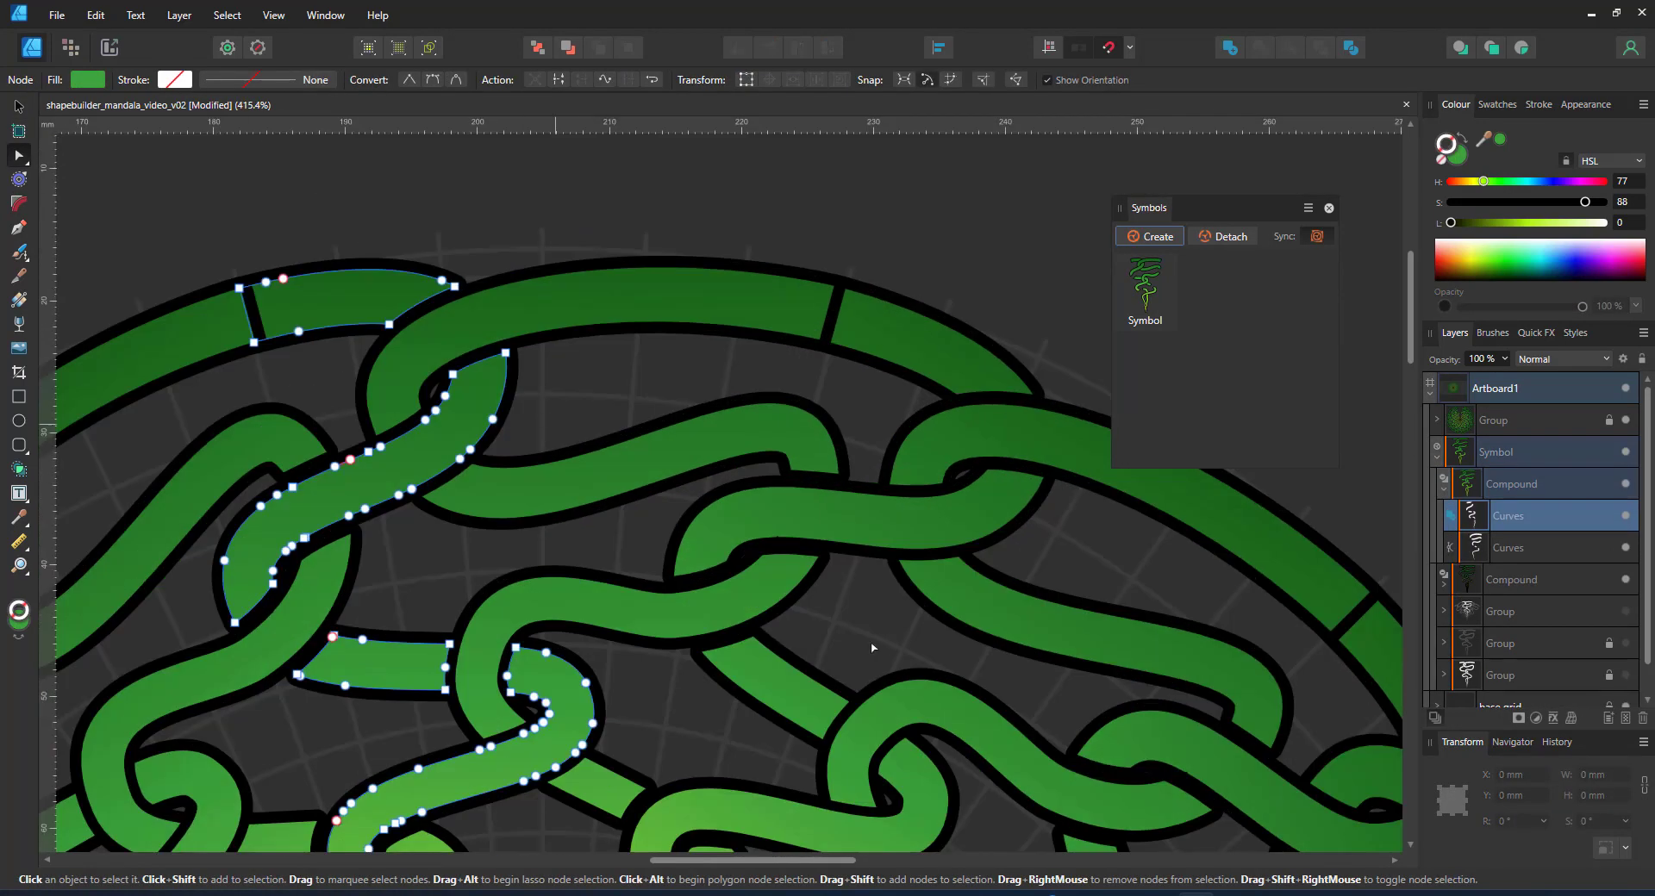
scroll(797, 548, "up", 10)
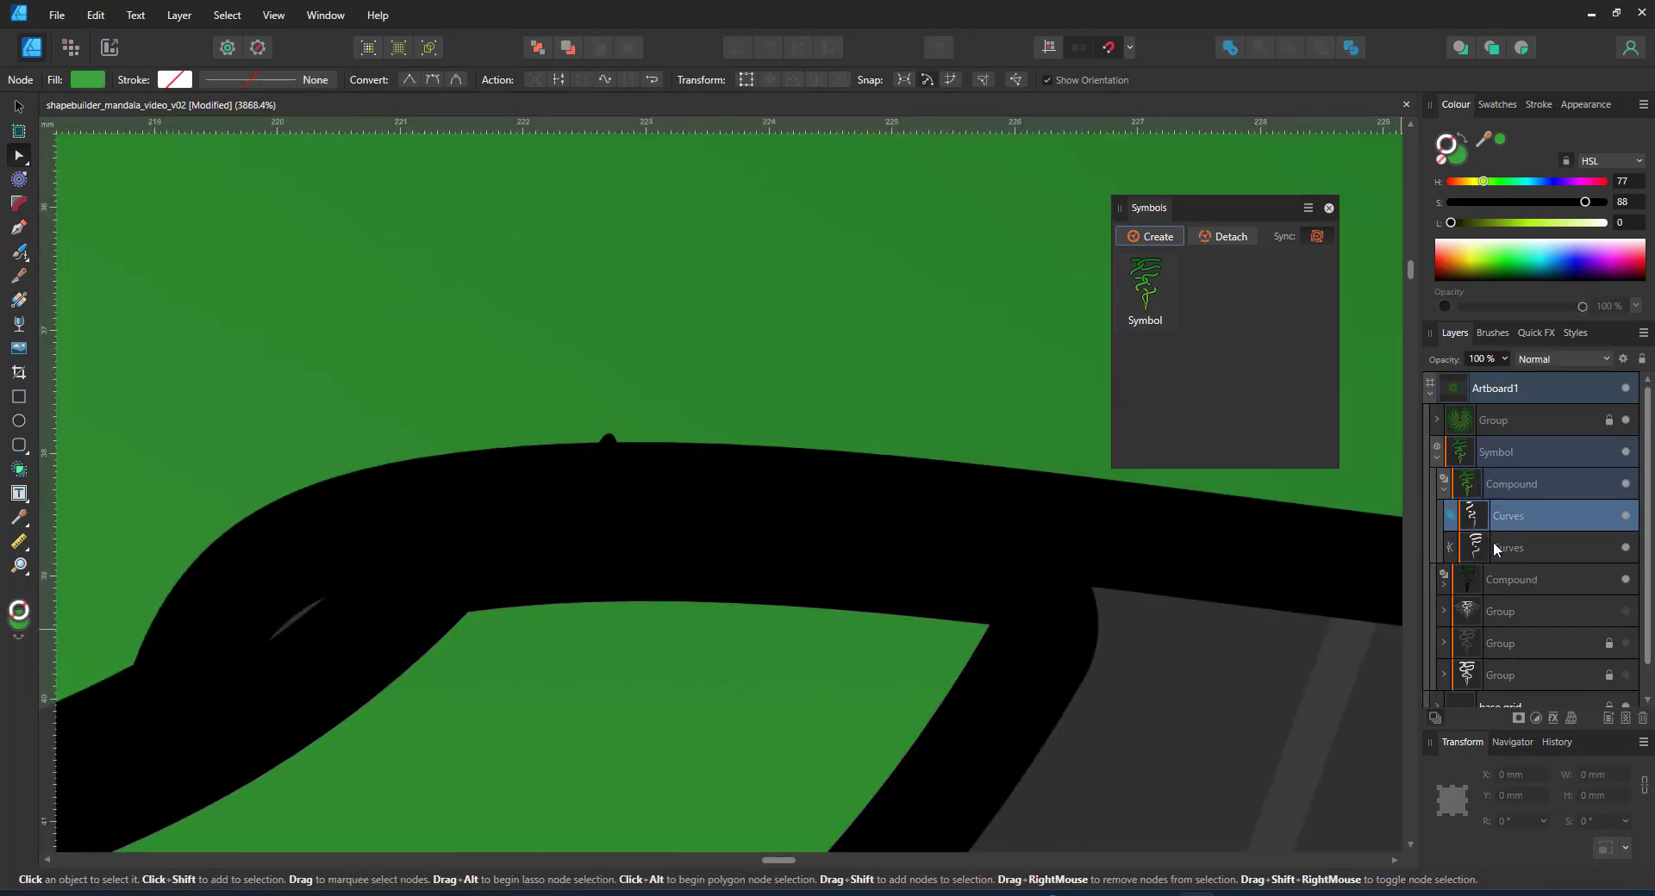
scroll(193, 536, "down", 10)
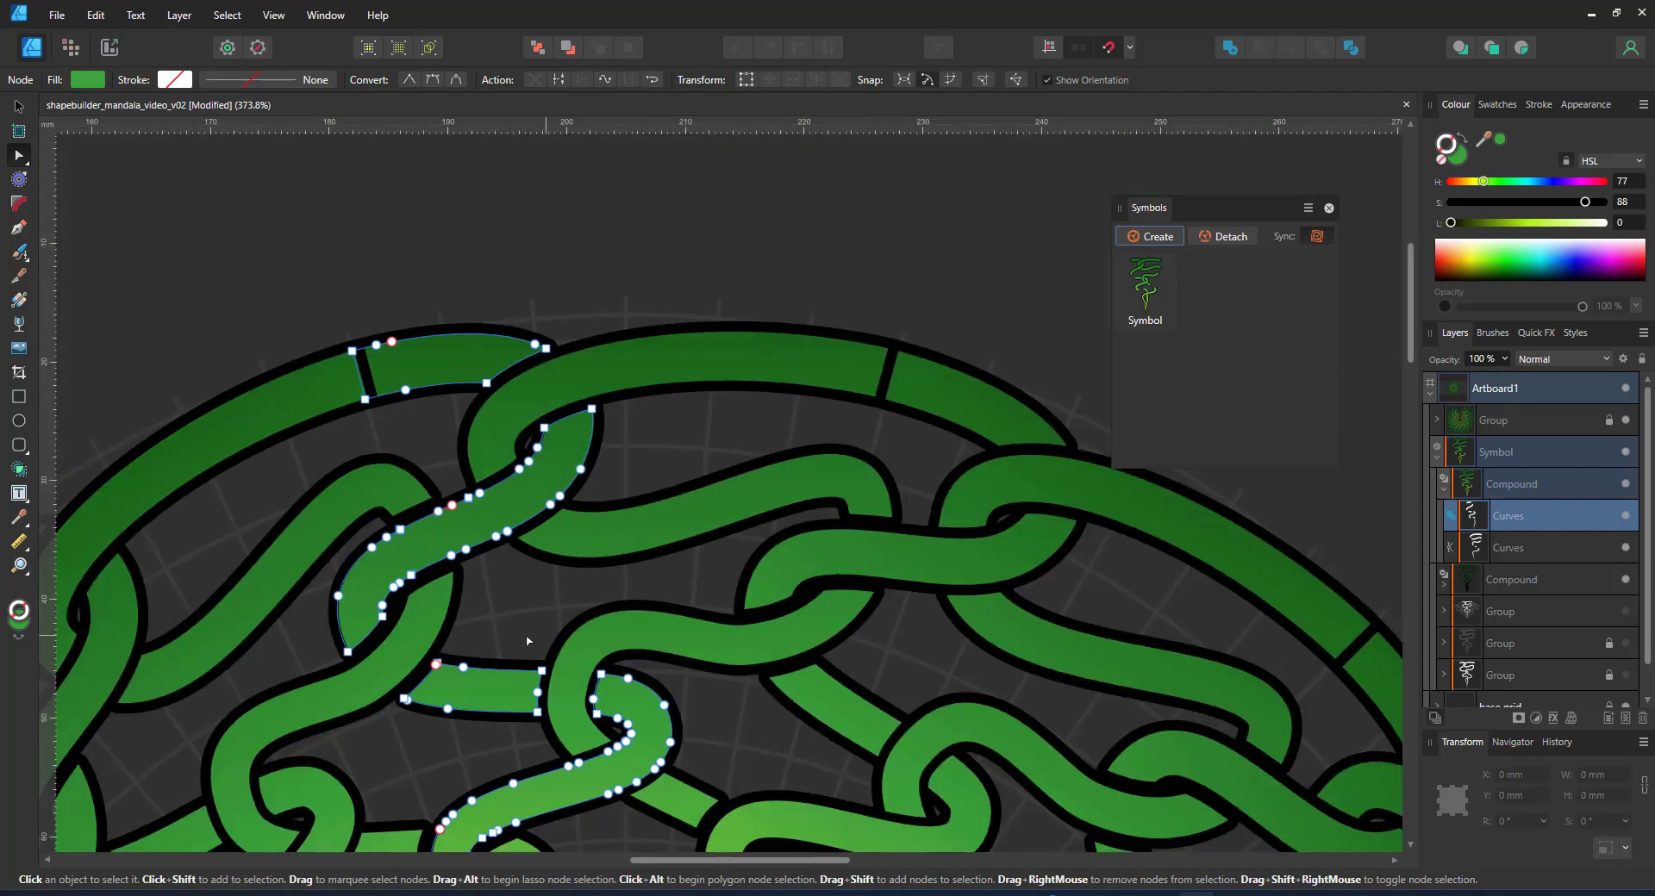
left_click(759, 496)
left_click(1492, 517)
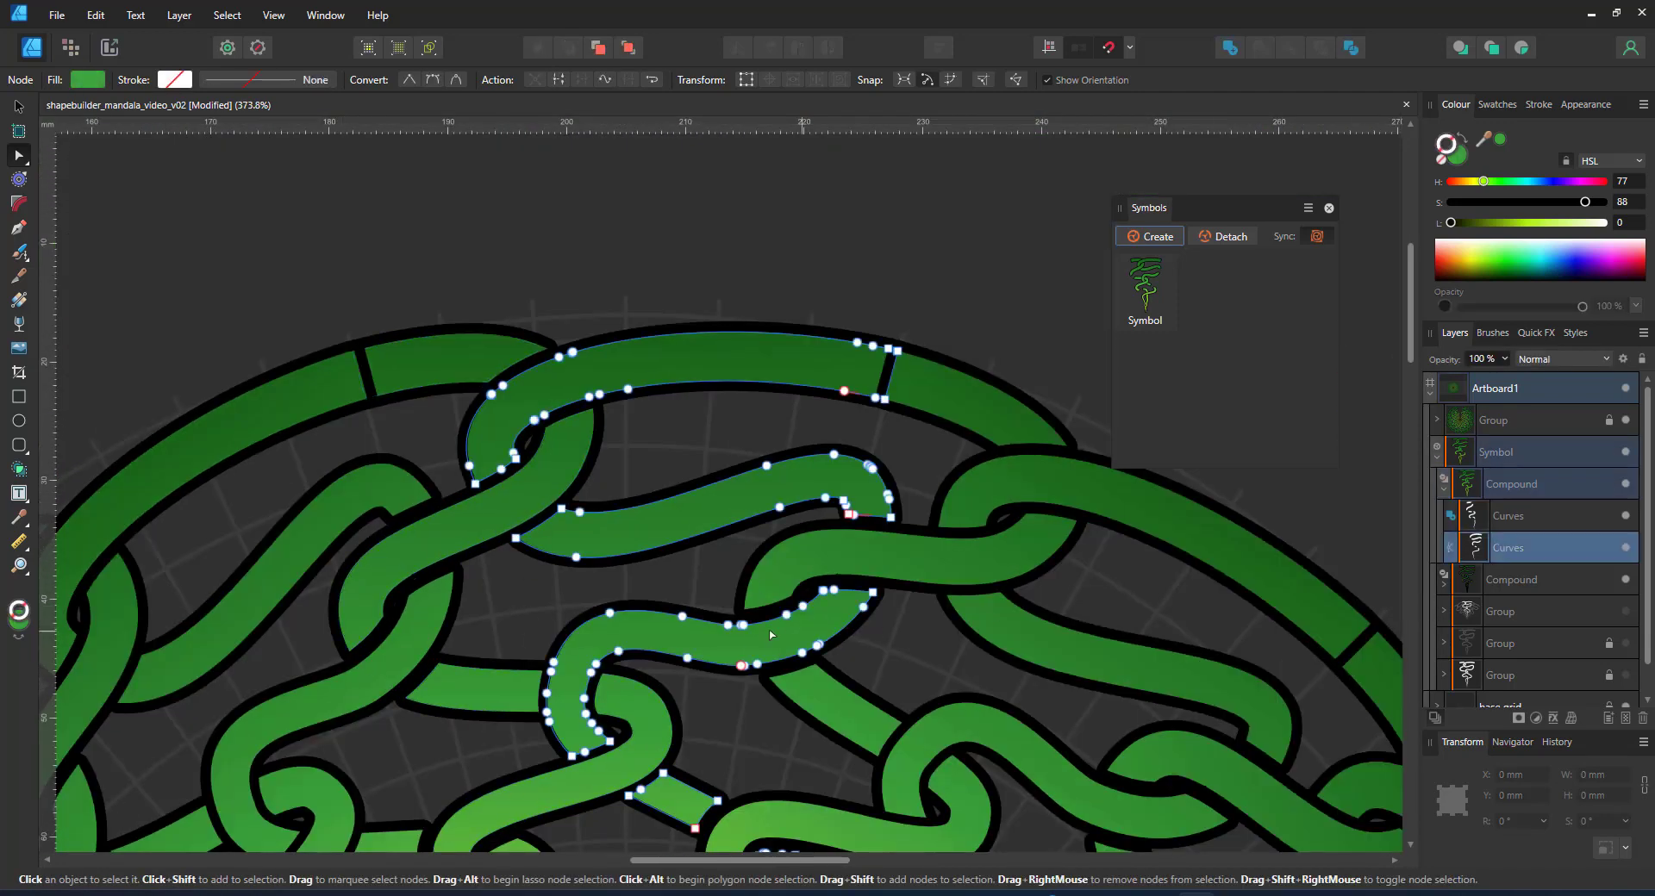
scroll(536, 499, "up", 10)
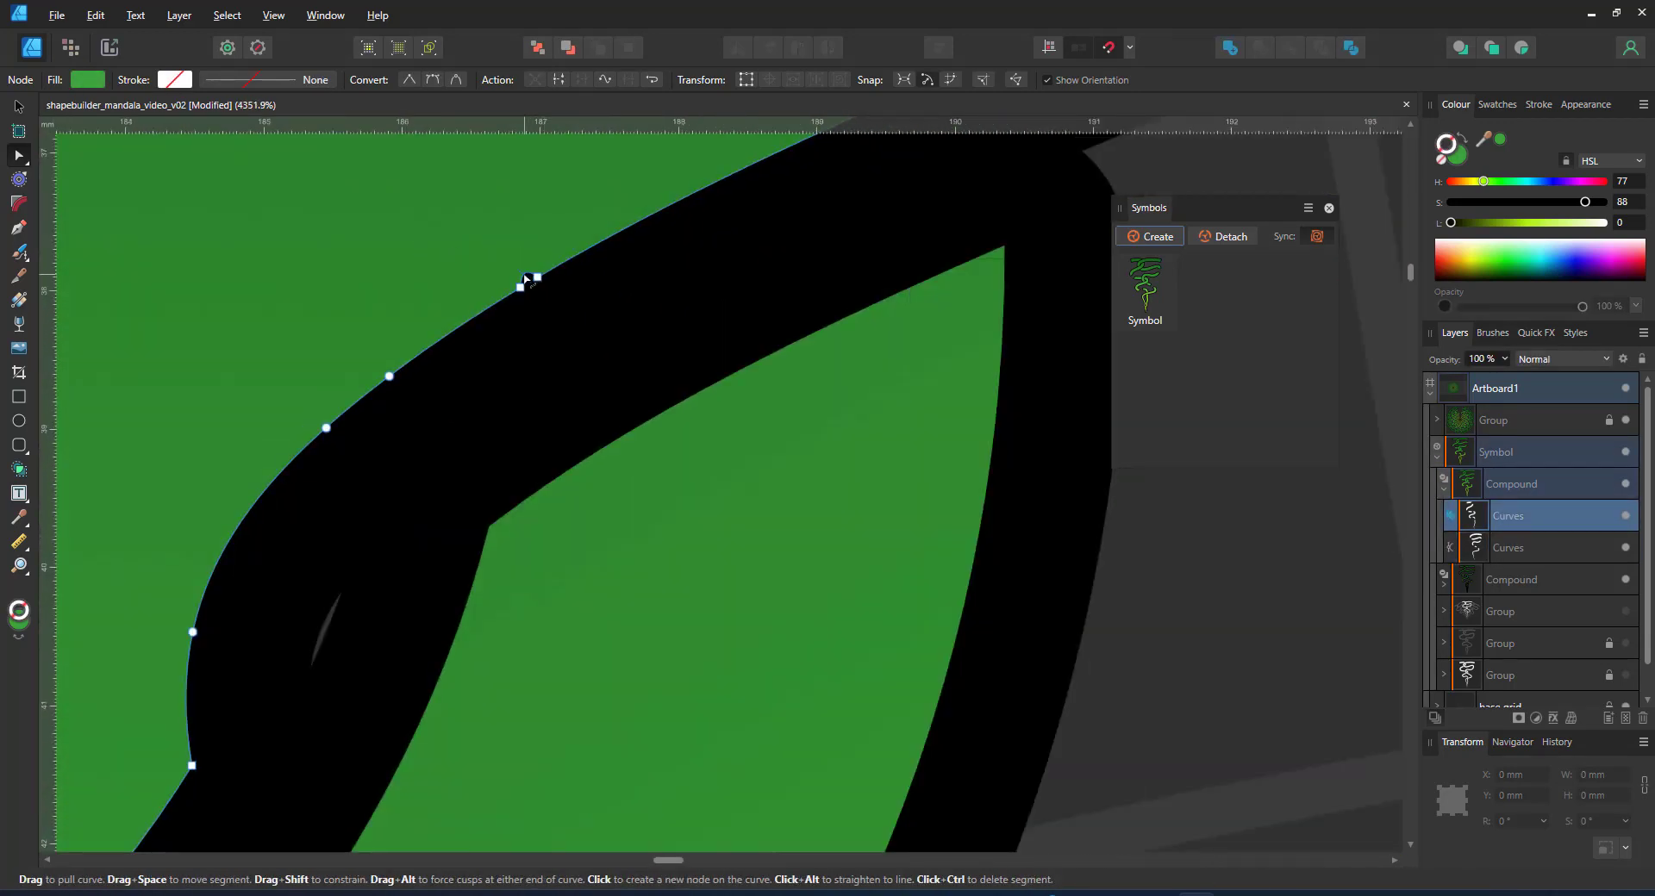
scroll(809, 384, "down", 15)
scroll(905, 469, "up", 4)
left_click(1392, 632)
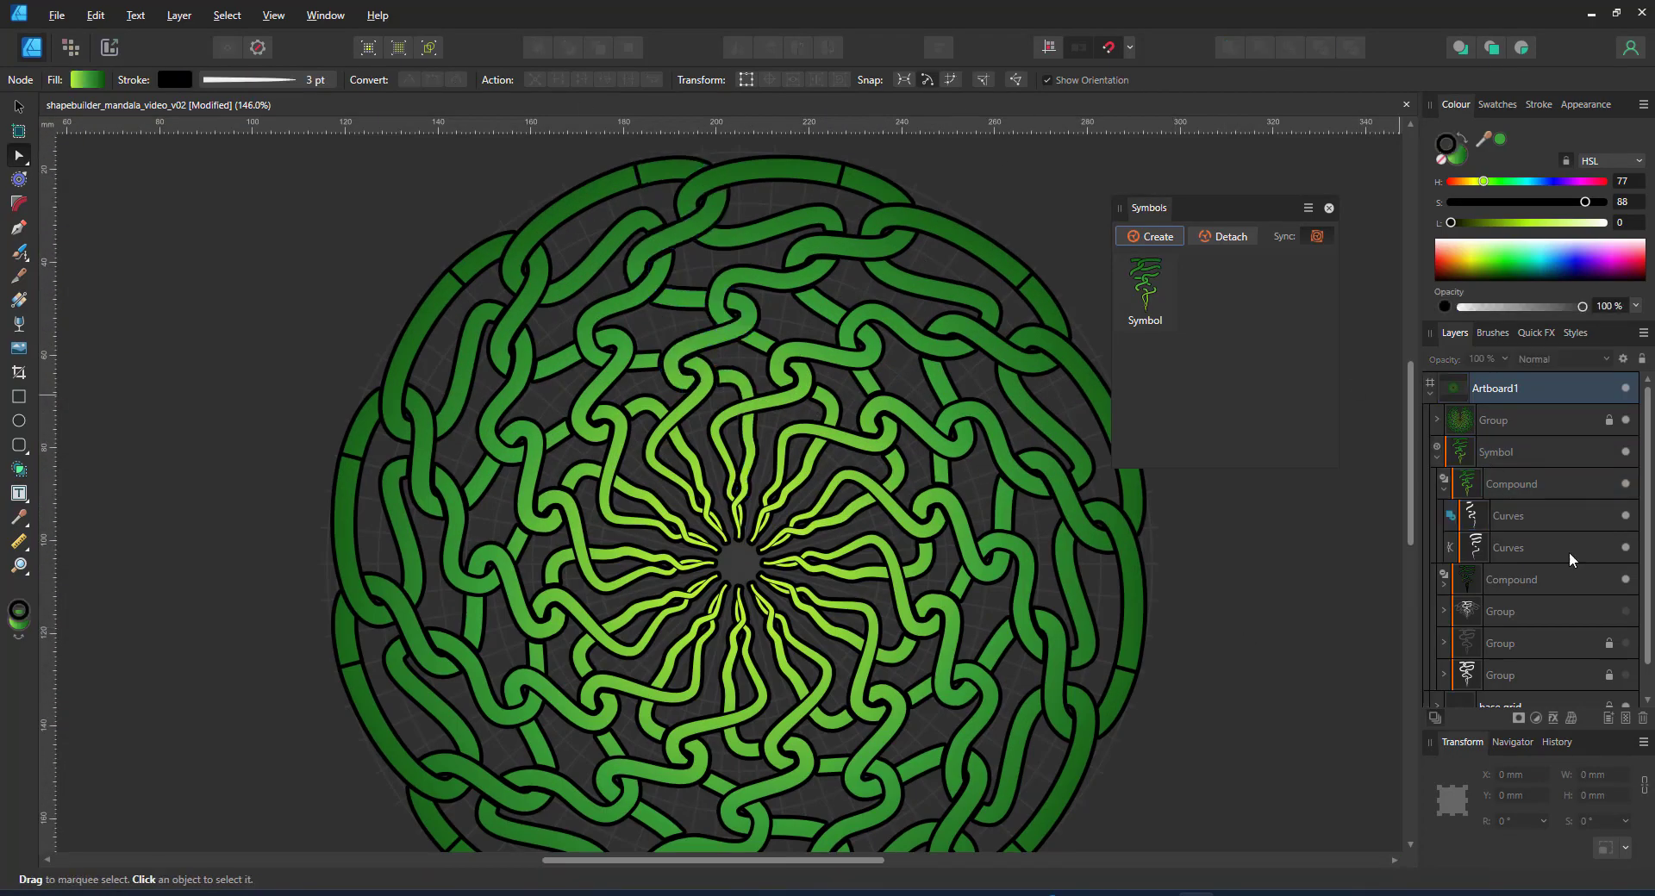
- Draw a closed four-cornered Pen shape inside the symbol, above the compound, over the black seam in the outer ring
left_click(1502, 500)
scroll(630, 173, "up", 10)
key("p")
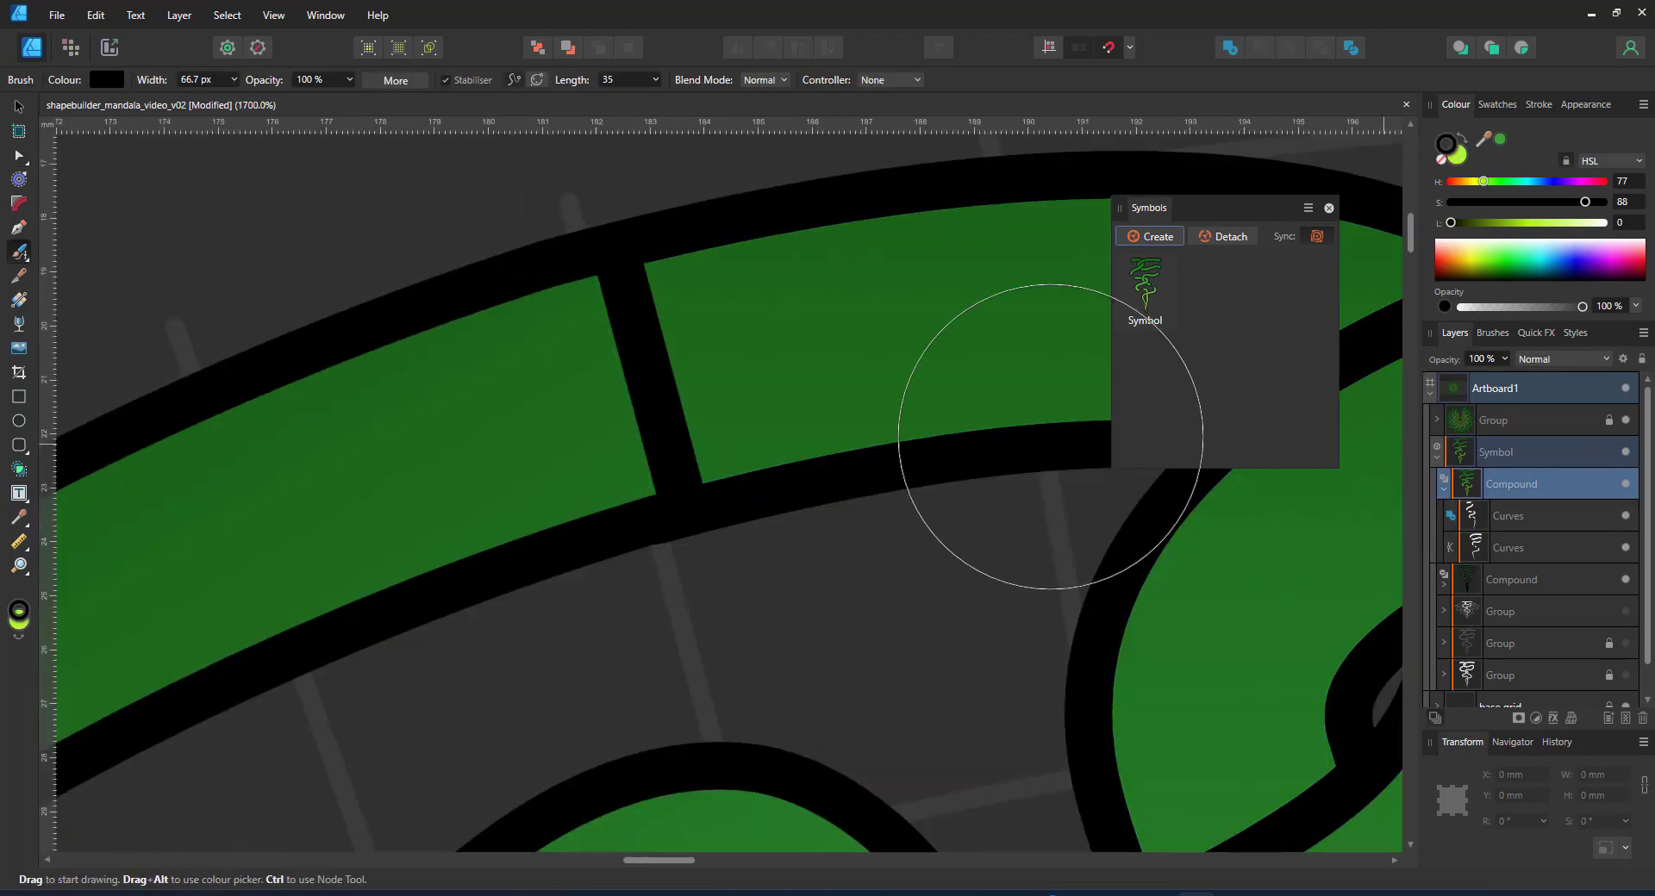
left_click(569, 284)
left_click(668, 257)
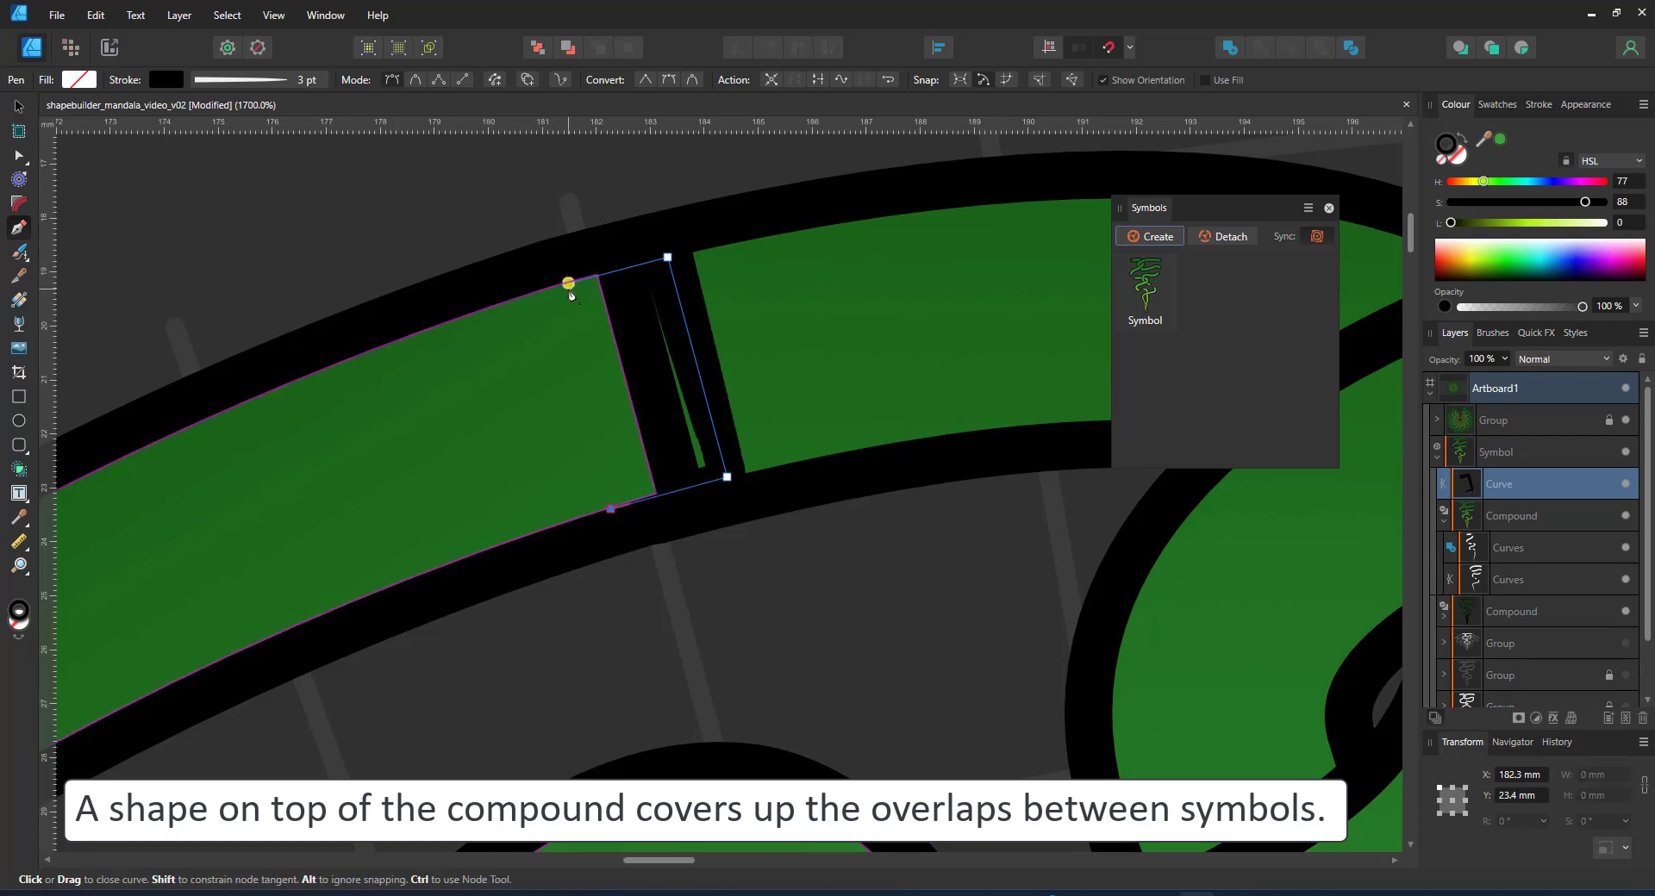
left_click(569, 289)
- Fill the cover shape with the dark green sampled from the ring and remove its stroke
key("i")
left_click(773, 370)
left_click(1462, 138)
key("ctrl+0")
scroll(748, 198, "up", 6)
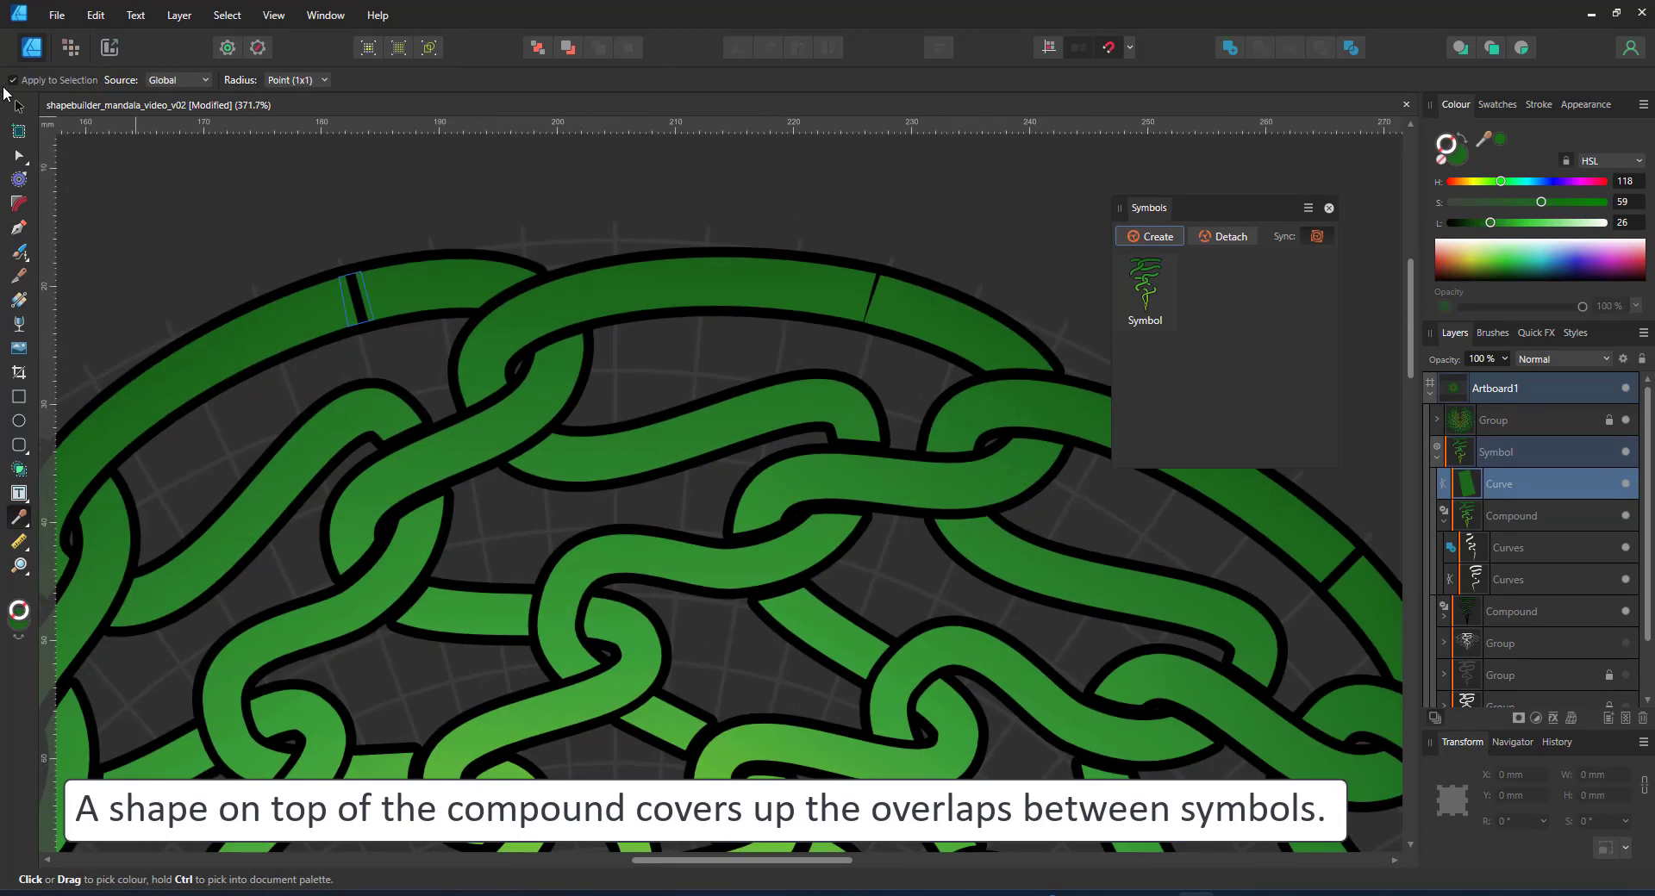
- Move the cover shape to the seam at the outer strand's right end and rotate it to -30°
left_click(19, 106)
left_click_drag(356, 299, 788, 304)
scroll(875, 284, "up", 6)
left_click_drag(807, 250, 869, 281)
left_click_drag(798, 388, 814, 383)
scroll(810, 384, "down", 8)
scroll(259, 363, "up", 4)
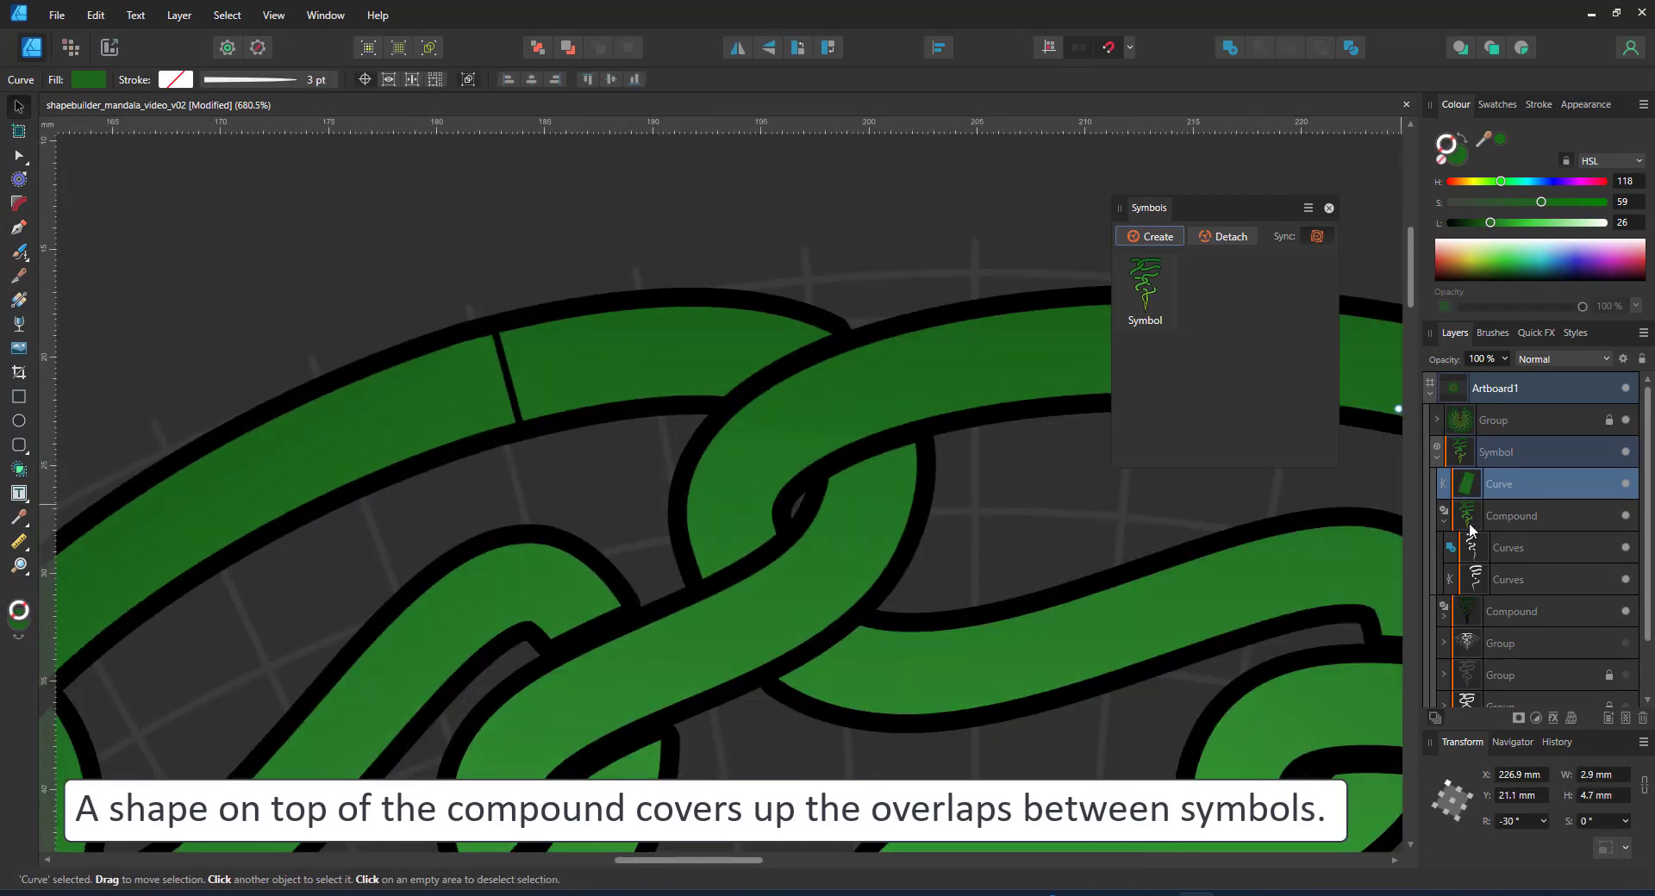
- Place a copy of the cover shape over the left seam of the outer ring and rotate it to follow the strand
scroll(871, 437, "down", 2)
left_click_drag(869, 437, 211, 414)
scroll(210, 410, "up", 7)
left_click_drag(325, 354, 256, 333)
left_click_drag(290, 408, 296, 421)
left_click_drag(263, 349, 273, 355)
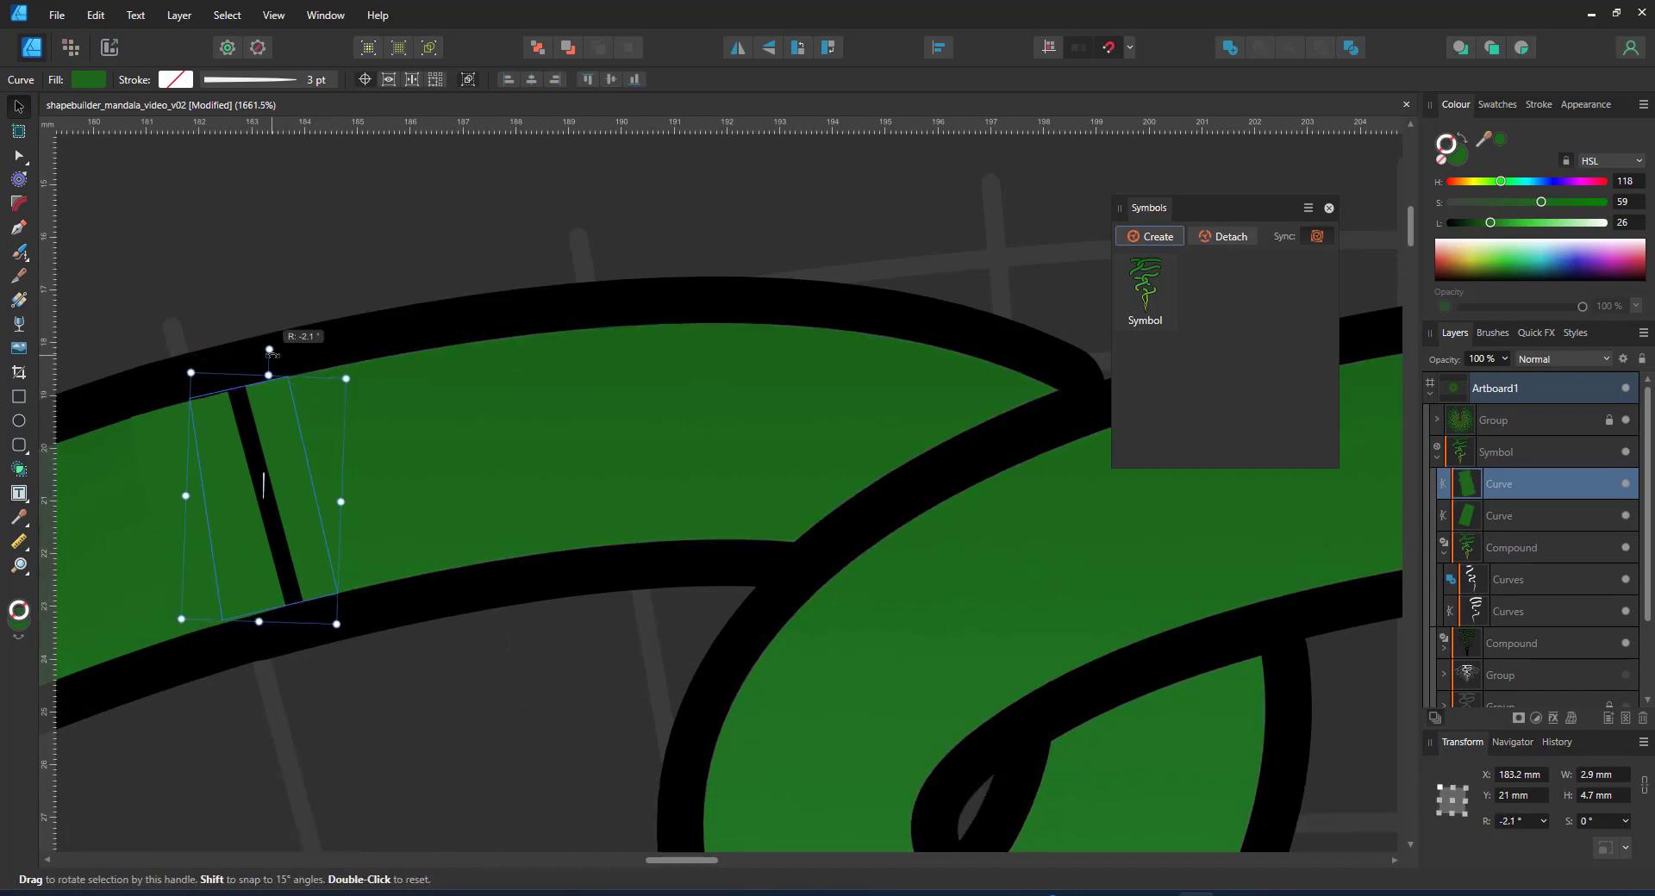
- Hide the group of surrounding symbols and stretch the left cover shape's nodes to fit the strand end
left_click(1498, 549)
left_click(1626, 421)
left_click_drag(262, 499, 266, 498)
key("a")
left_click_drag(126, 368, 263, 639)
left_click_drag(209, 508, 109, 494)
left_click_drag(84, 528, 84, 635)
- Hide the lower compound with the 5 pt stroke and show the group of surrounding symbols again
left_click(1511, 548)
left_click_drag(1108, 362, 960, 326)
left_click(1509, 612)
left_click(1511, 644)
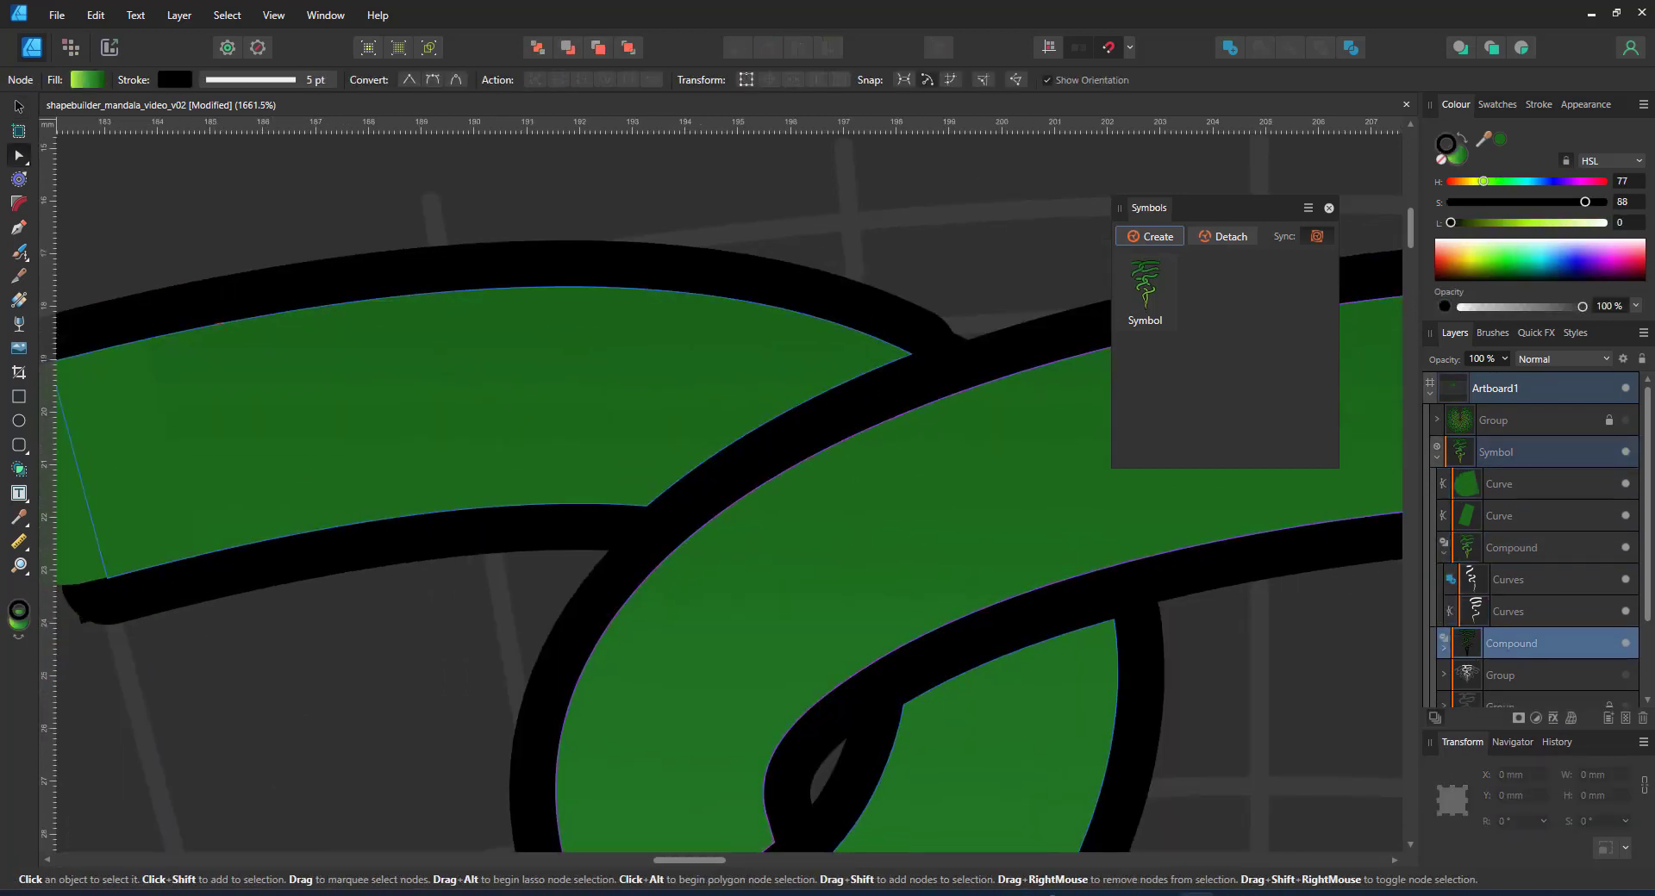
left_click(1626, 644)
scroll(883, 440, "down", 6)
left_click(1626, 420)
- Widen the second cover shape by moving its nodes until it covers the remaining seam line in the outer ring
left_click_drag(653, 379, 339, 325)
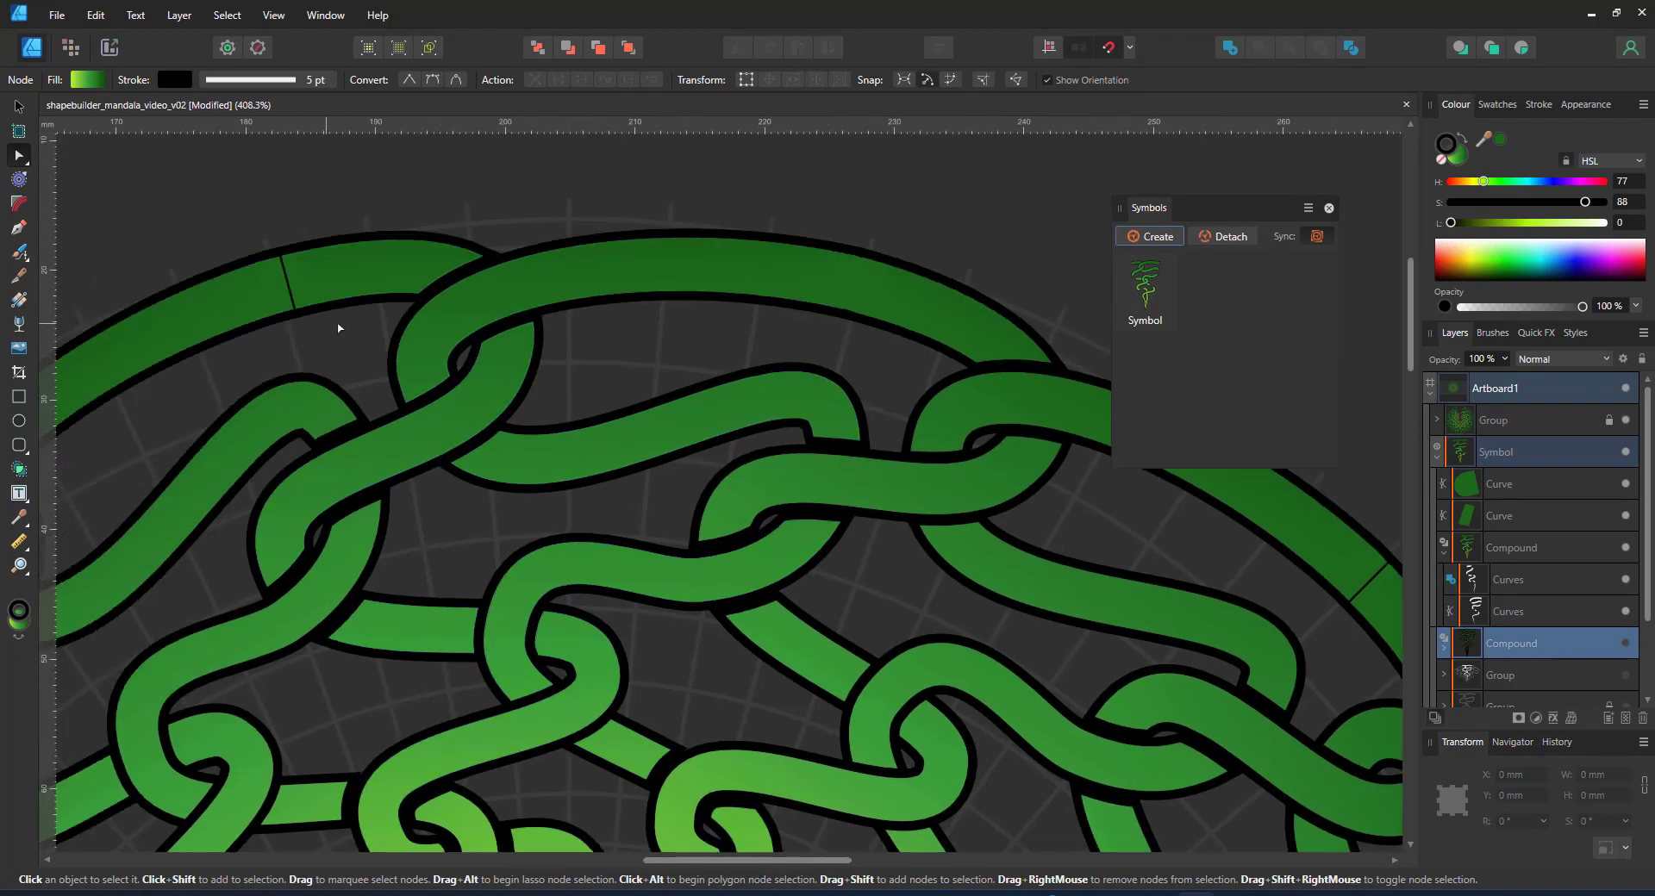
scroll(948, 319, "up", 6)
left_click(1500, 517)
left_click(1499, 484)
scroll(552, 357, "down", 6)
left_click(1499, 516)
scroll(595, 362, "up", 6)
left_click_drag(671, 347, 794, 356)
left_click_drag(809, 414, 815, 520)
scroll(625, 483, "down", 8)
key("ctrl+0")
left_click(982, 309)
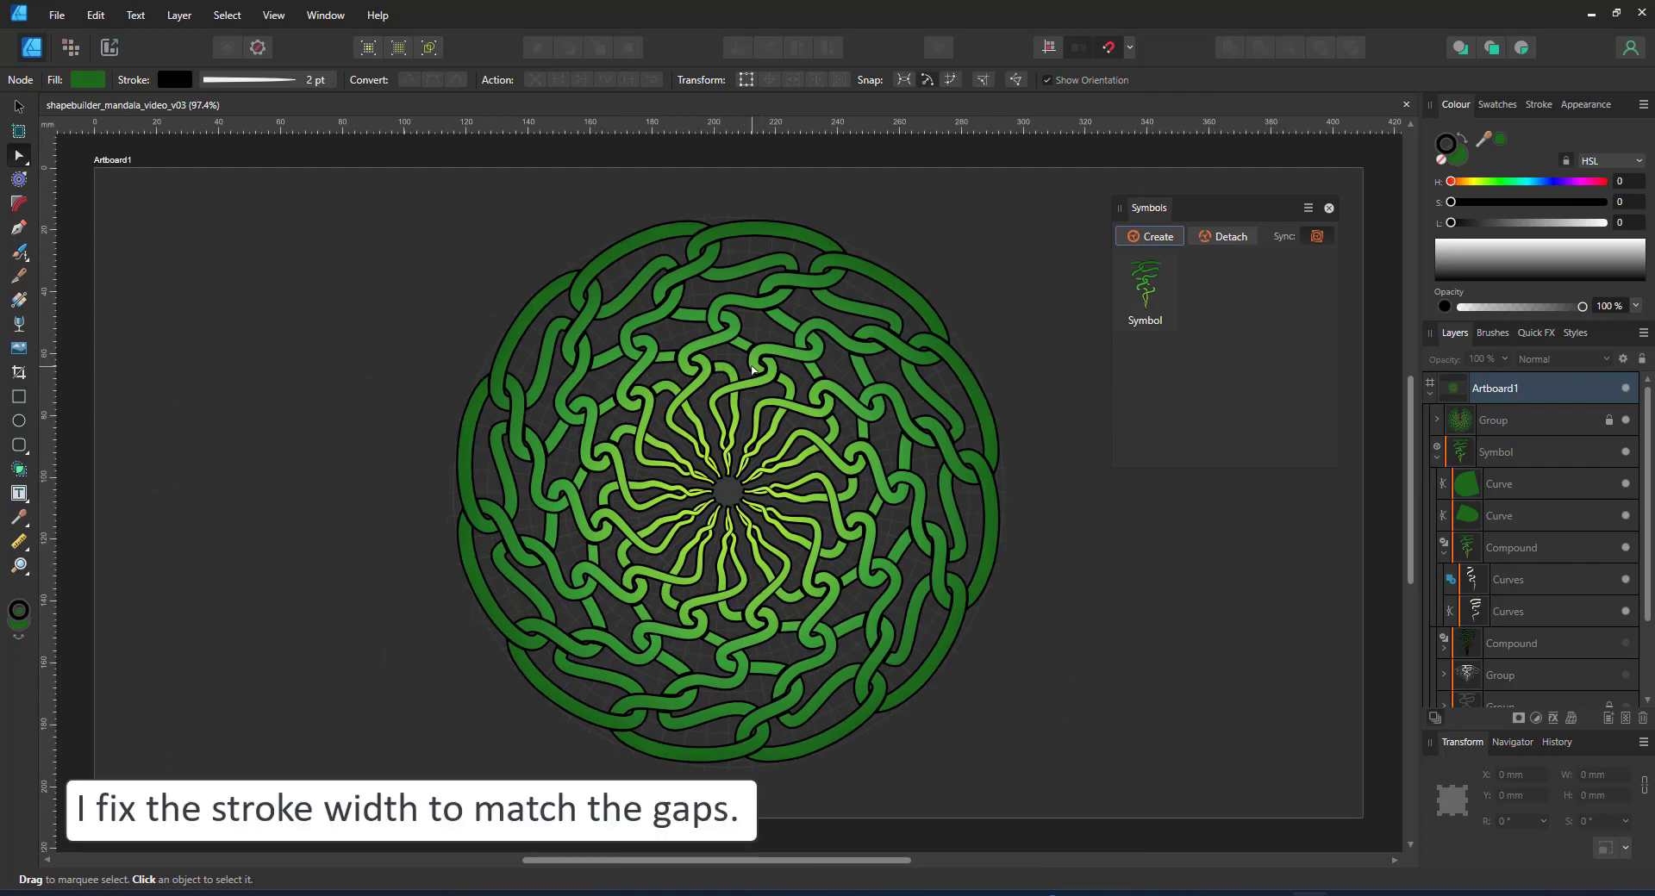
- Set the visible compound's stroke to 3 pt with a mitre of 8 to match the gaps between strands
key("z")
left_click(729, 344)
left_click(728, 344)
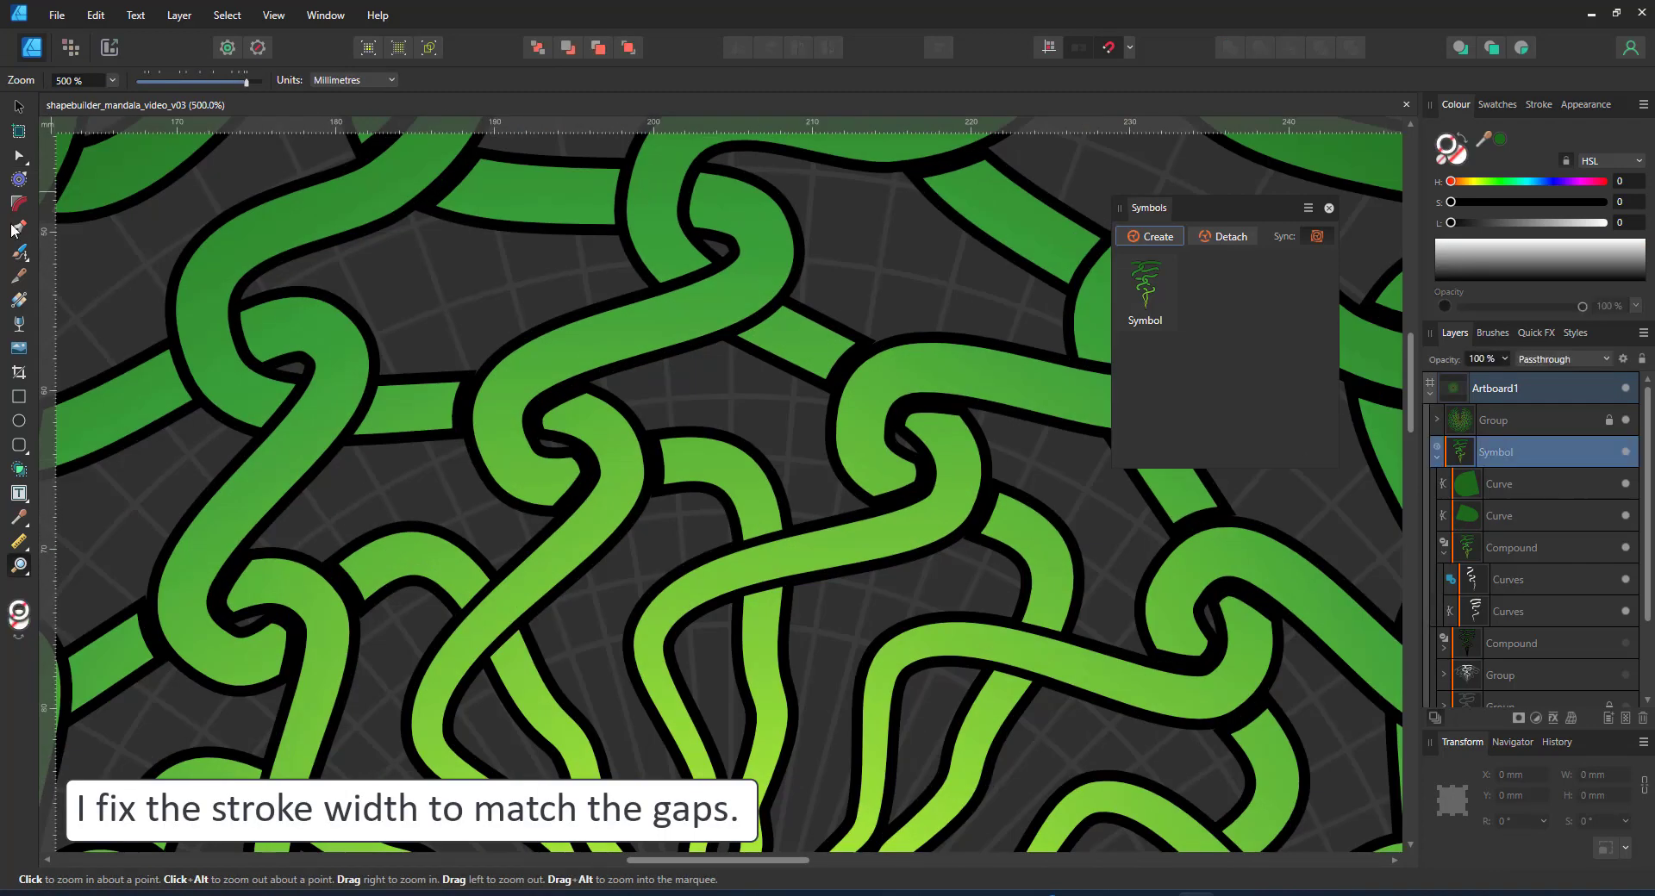
left_click(13, 229)
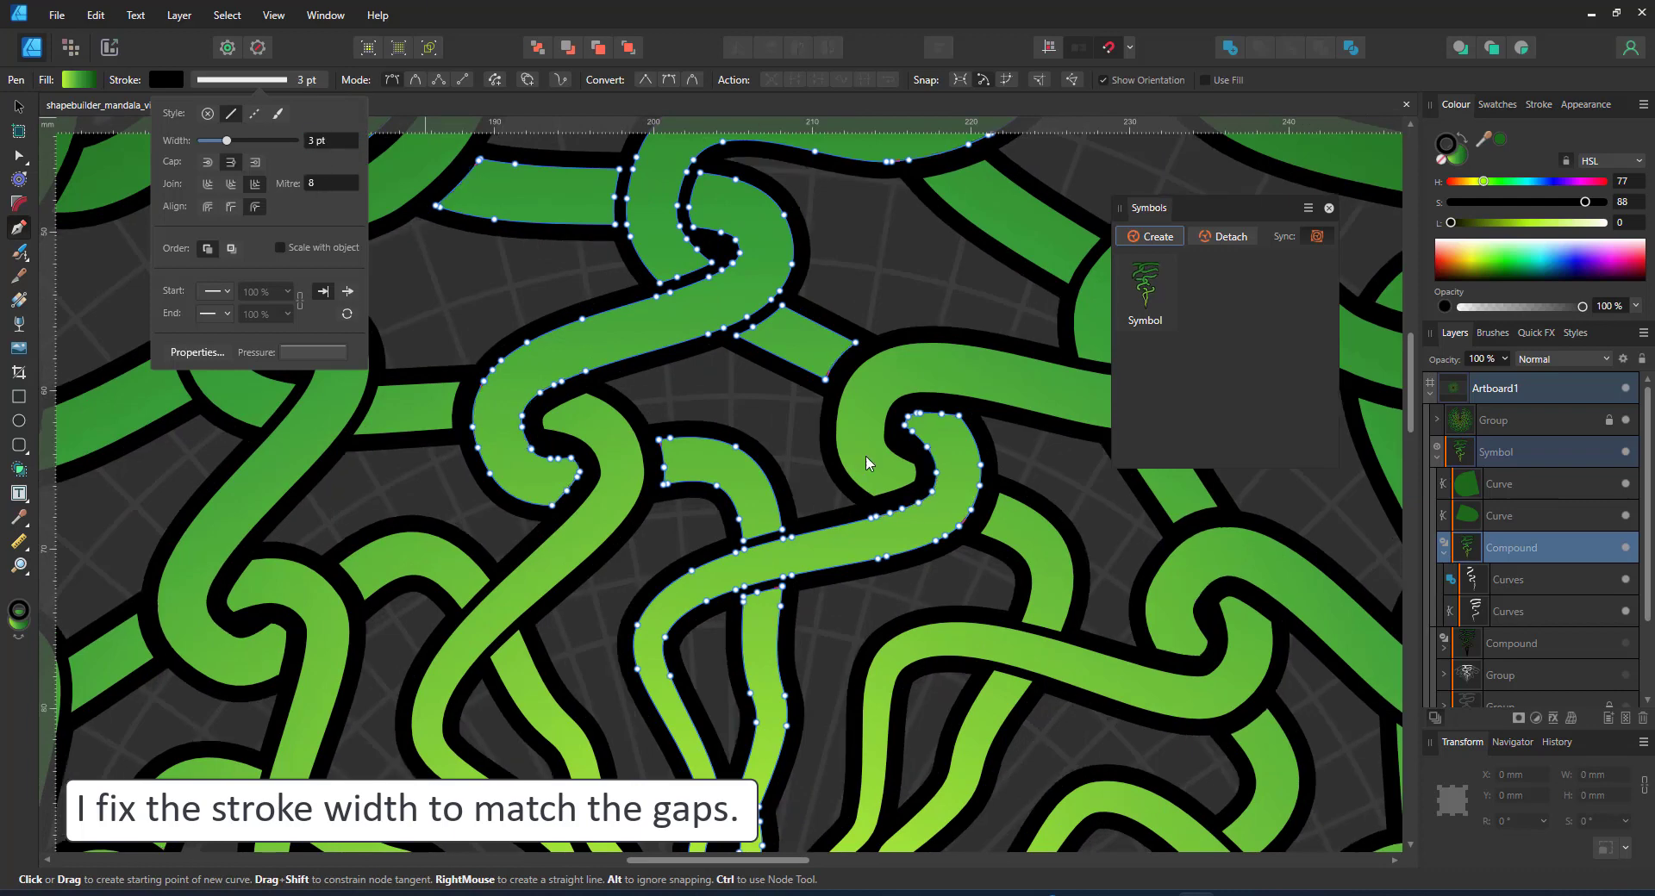
key("ctrl+0")
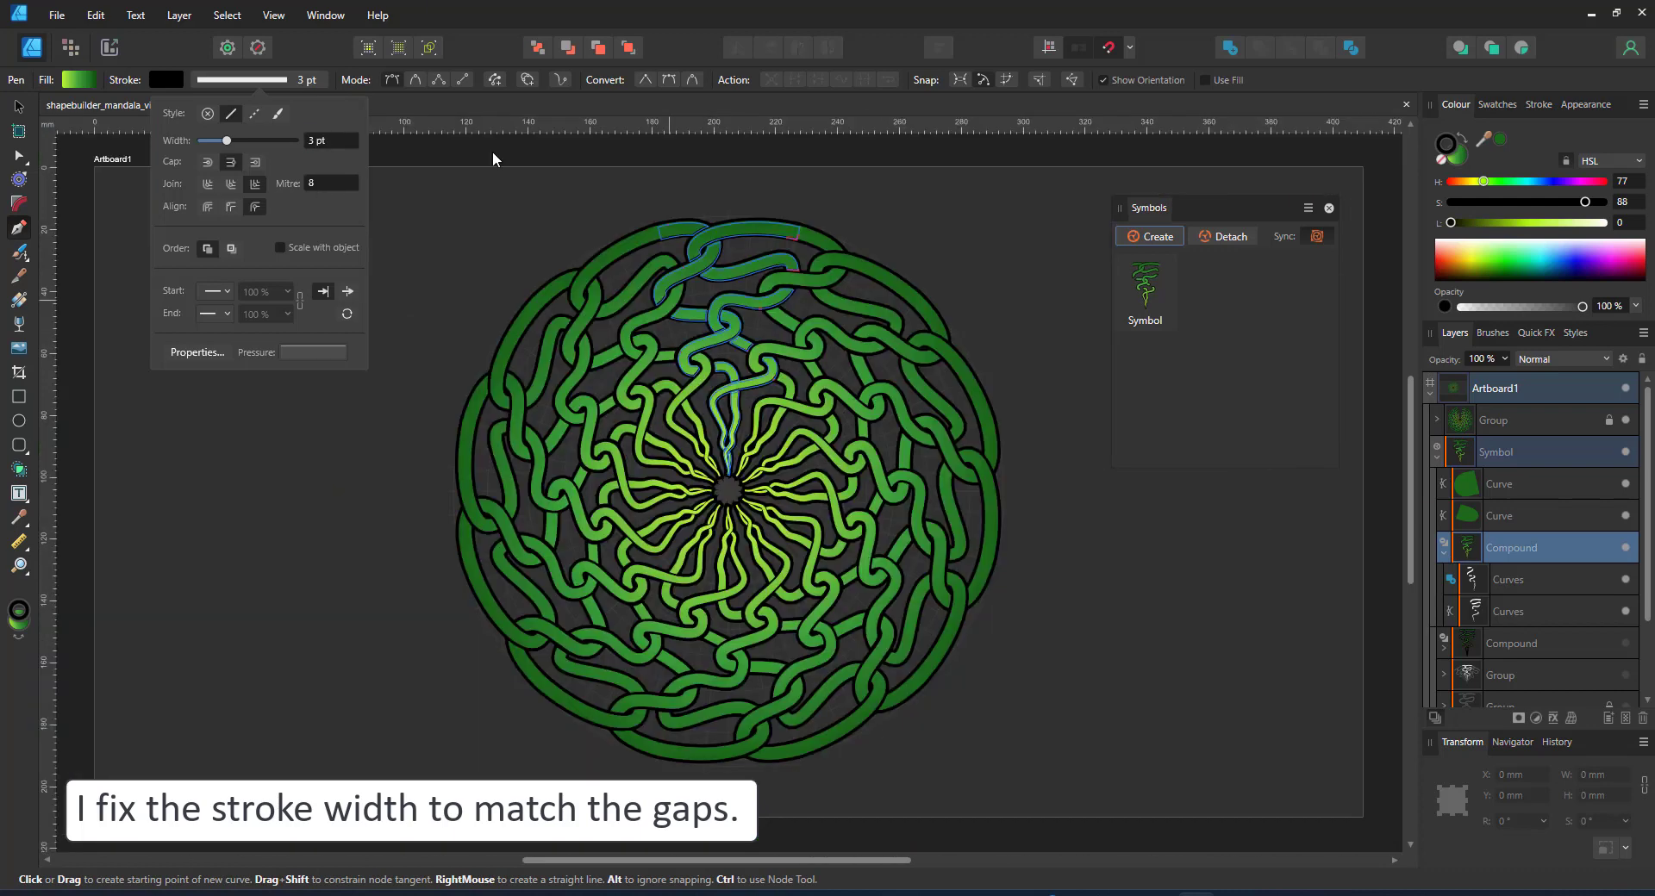
- Rotate the large leaf symbol on the outer ring to 5.1° and shift it so its stem sits on the strand
key("v")
left_click(388, 239)
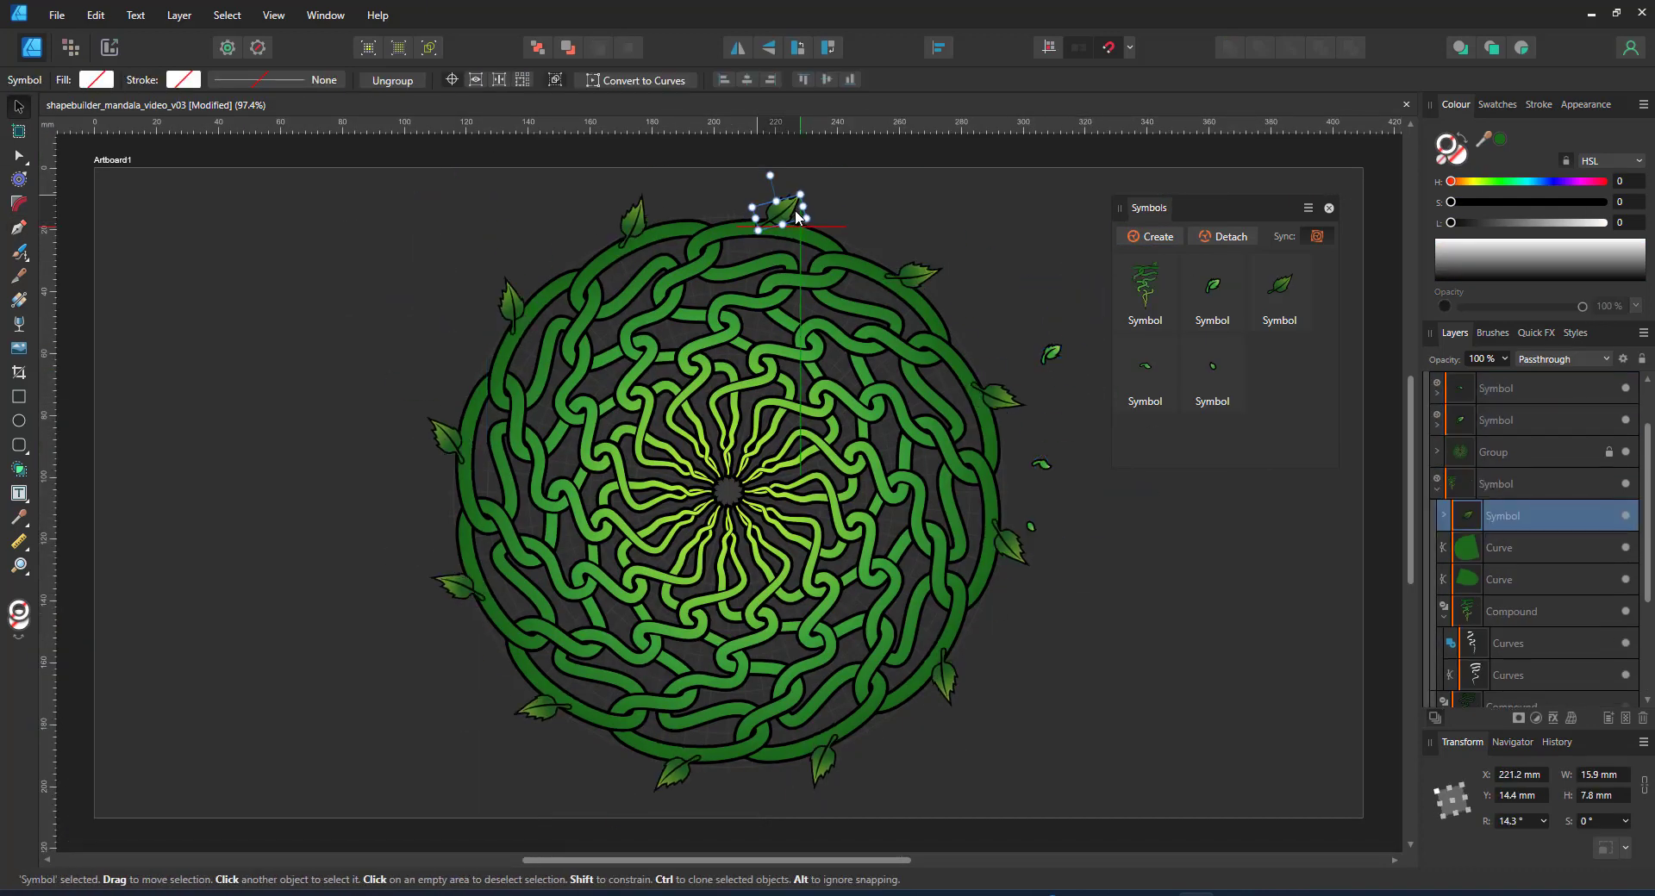
scroll(780, 217, "up", 5)
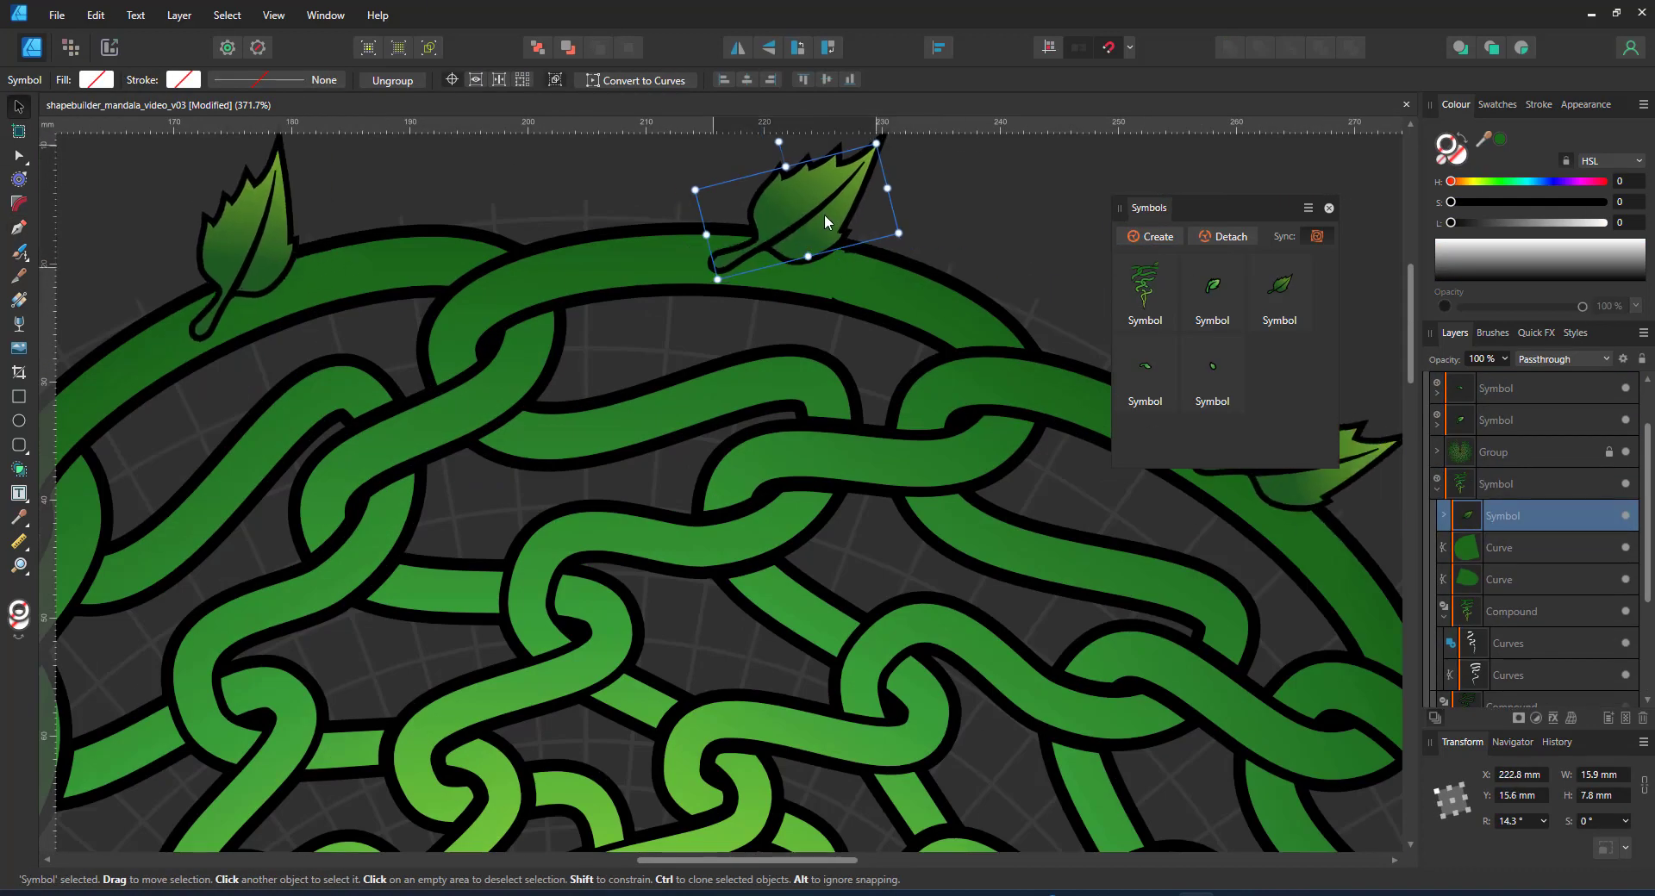
left_click_drag(879, 154, 889, 170)
left_click_drag(787, 222, 768, 223)
- Set the large leaf curve's stroke to 5 pt and place it behind the fill
double_click(768, 222)
left_click(259, 80)
left_click_drag(225, 141, 242, 141)
left_click(217, 249)
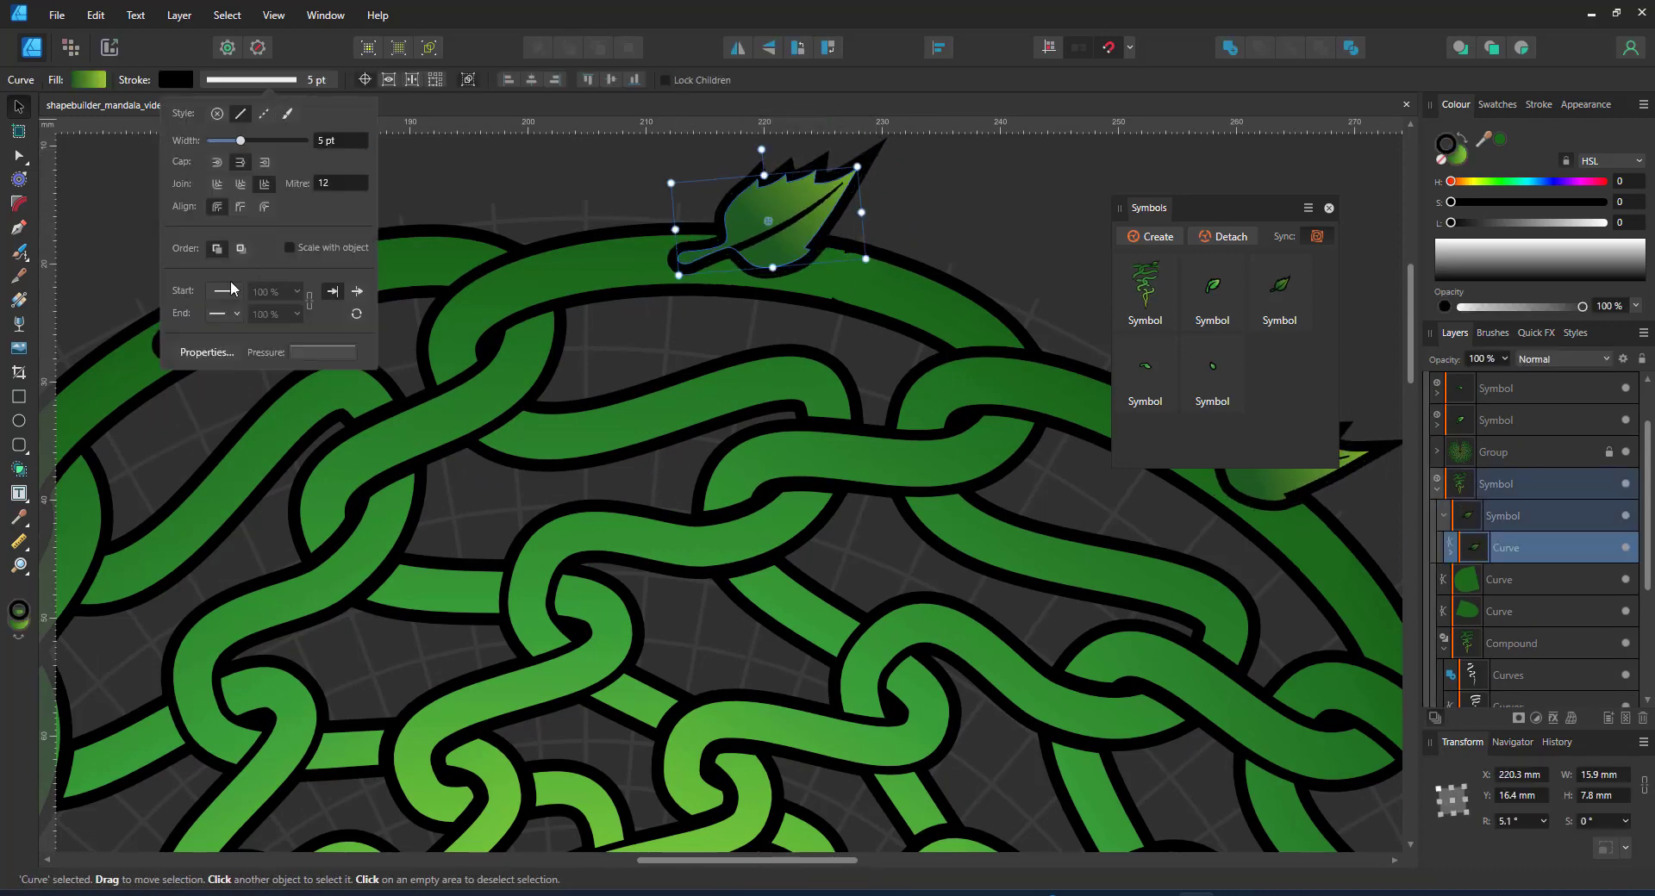
left_click(586, 172)
- Move the large leaf symbol slightly down and left along the outer strand
left_click(775, 224)
left_click(1469, 423)
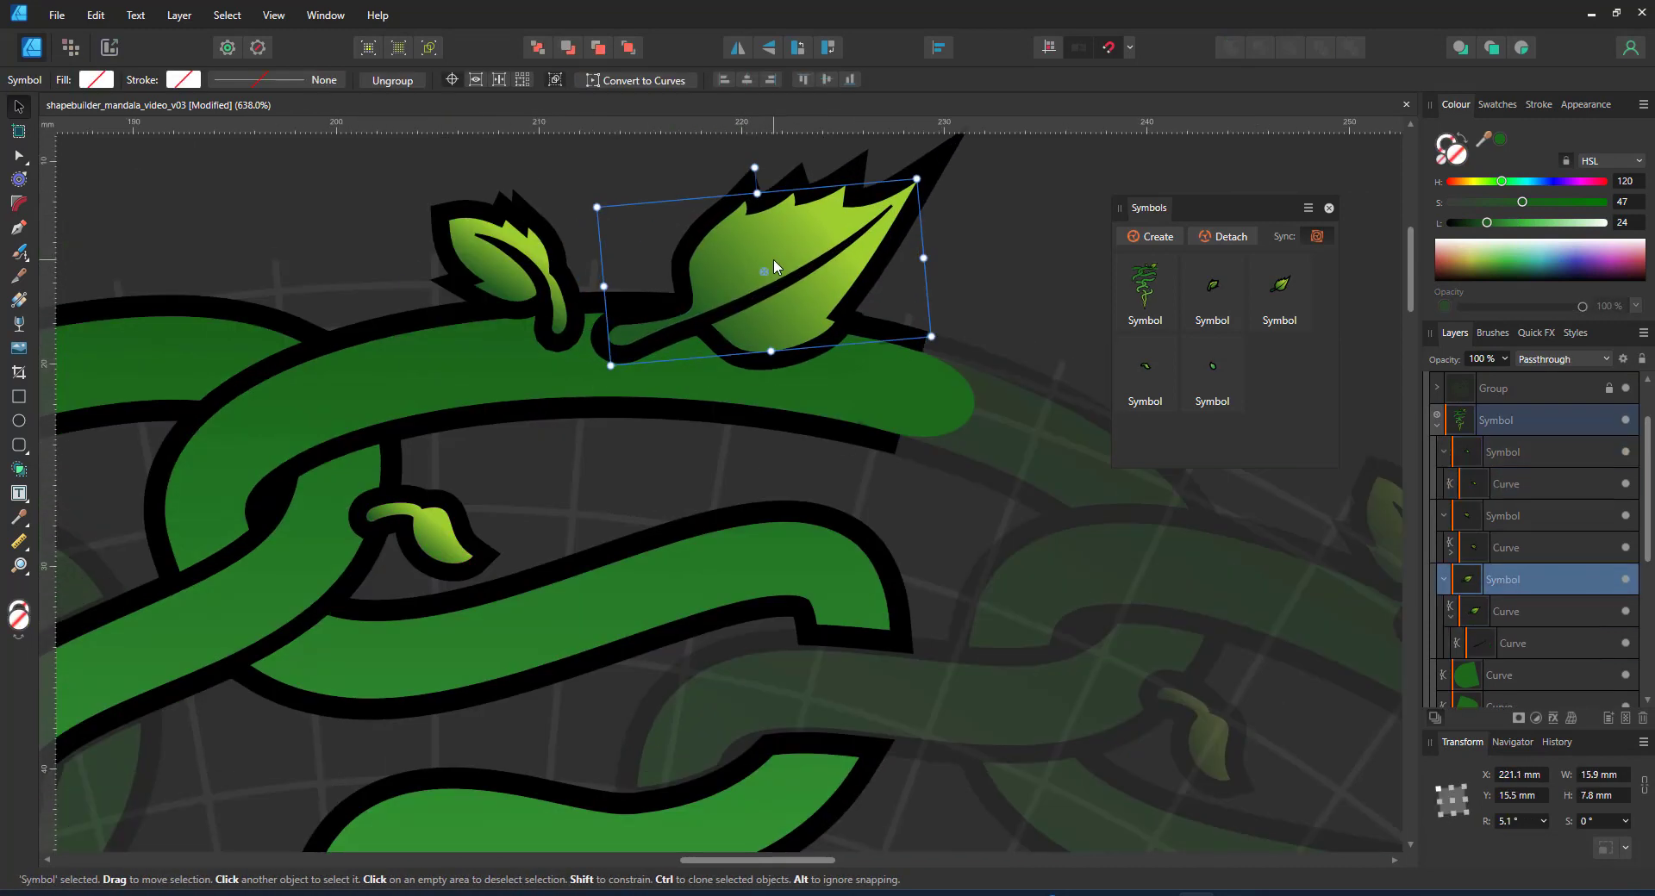
left_click_drag(775, 266, 765, 279)
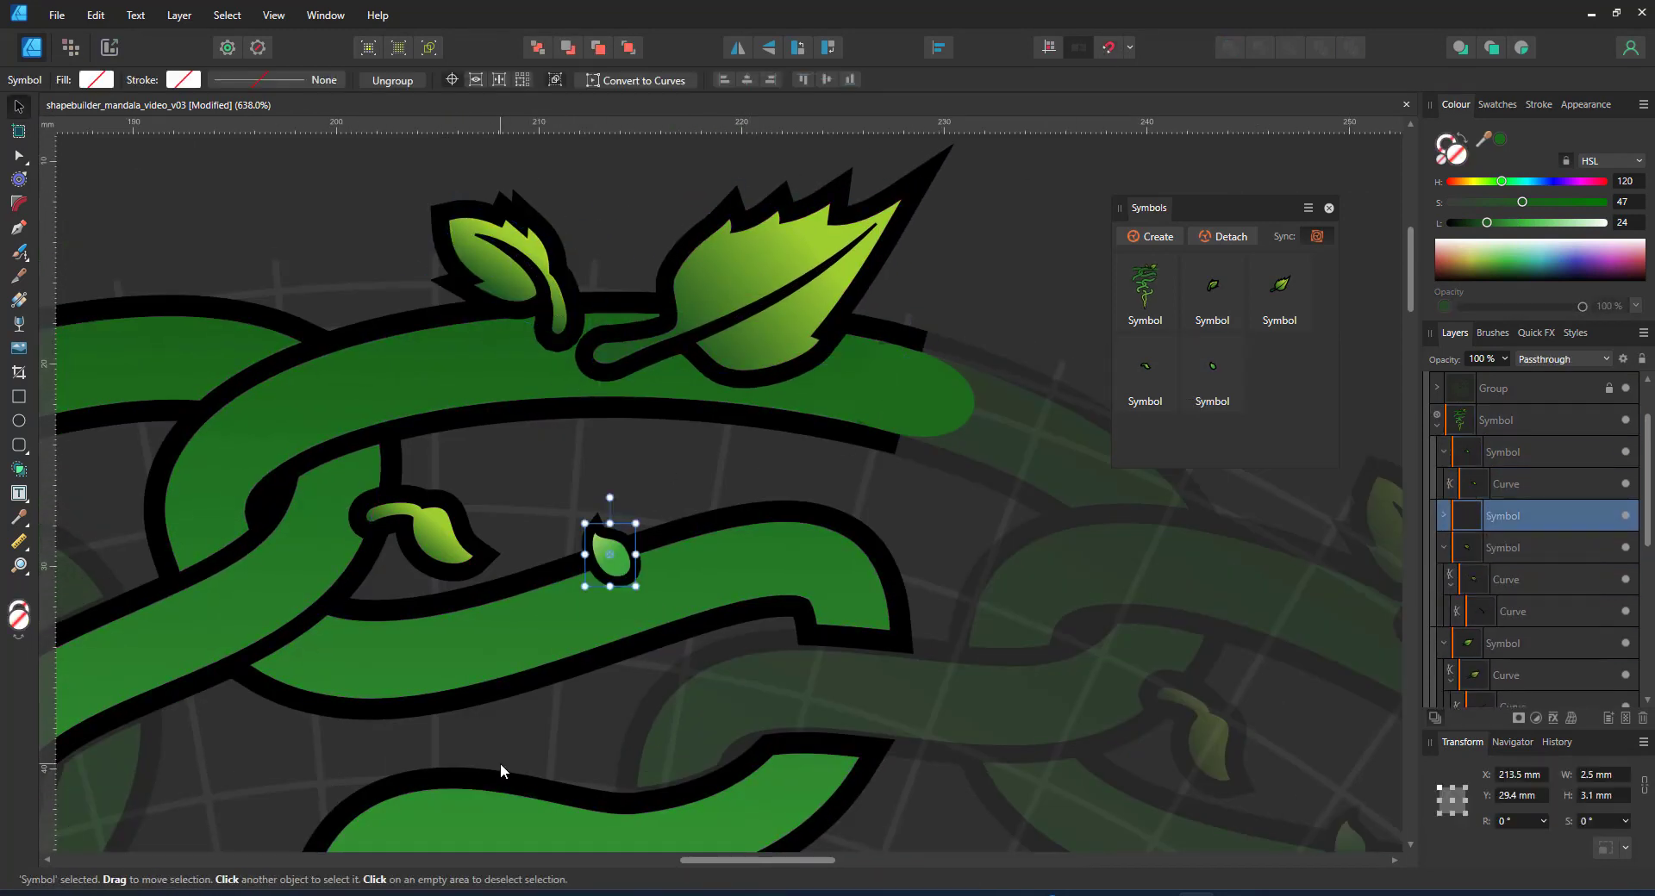
- Adjust the fill gradients of the small leaf curves and delete the unlocked group above the locked group
left_click(1511, 551)
key("g")
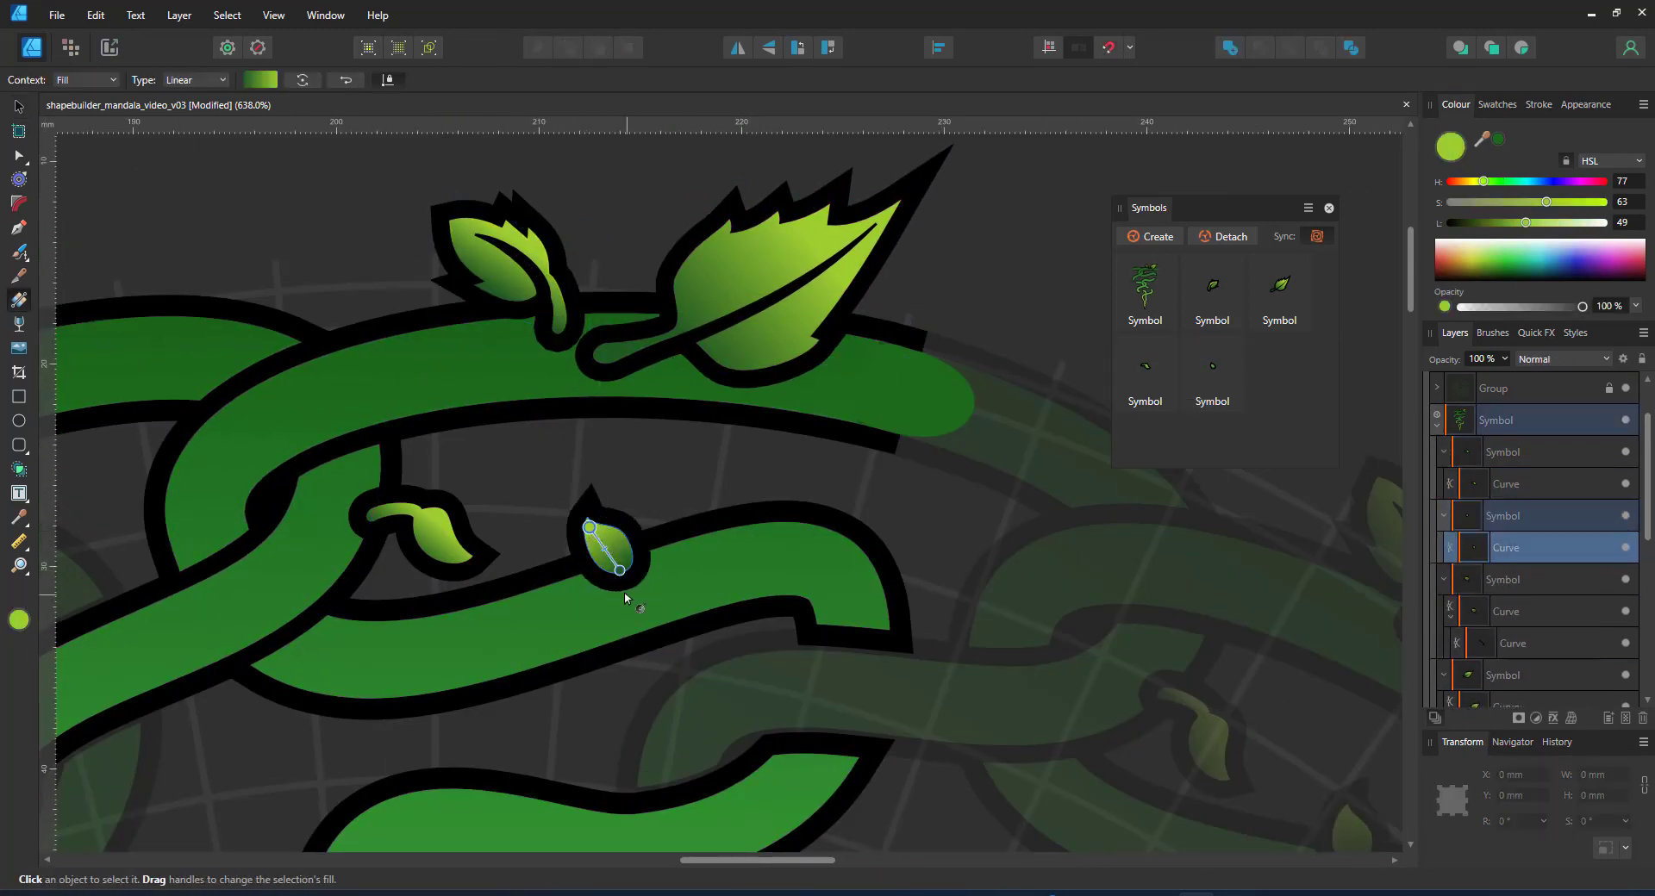
left_click(1506, 611)
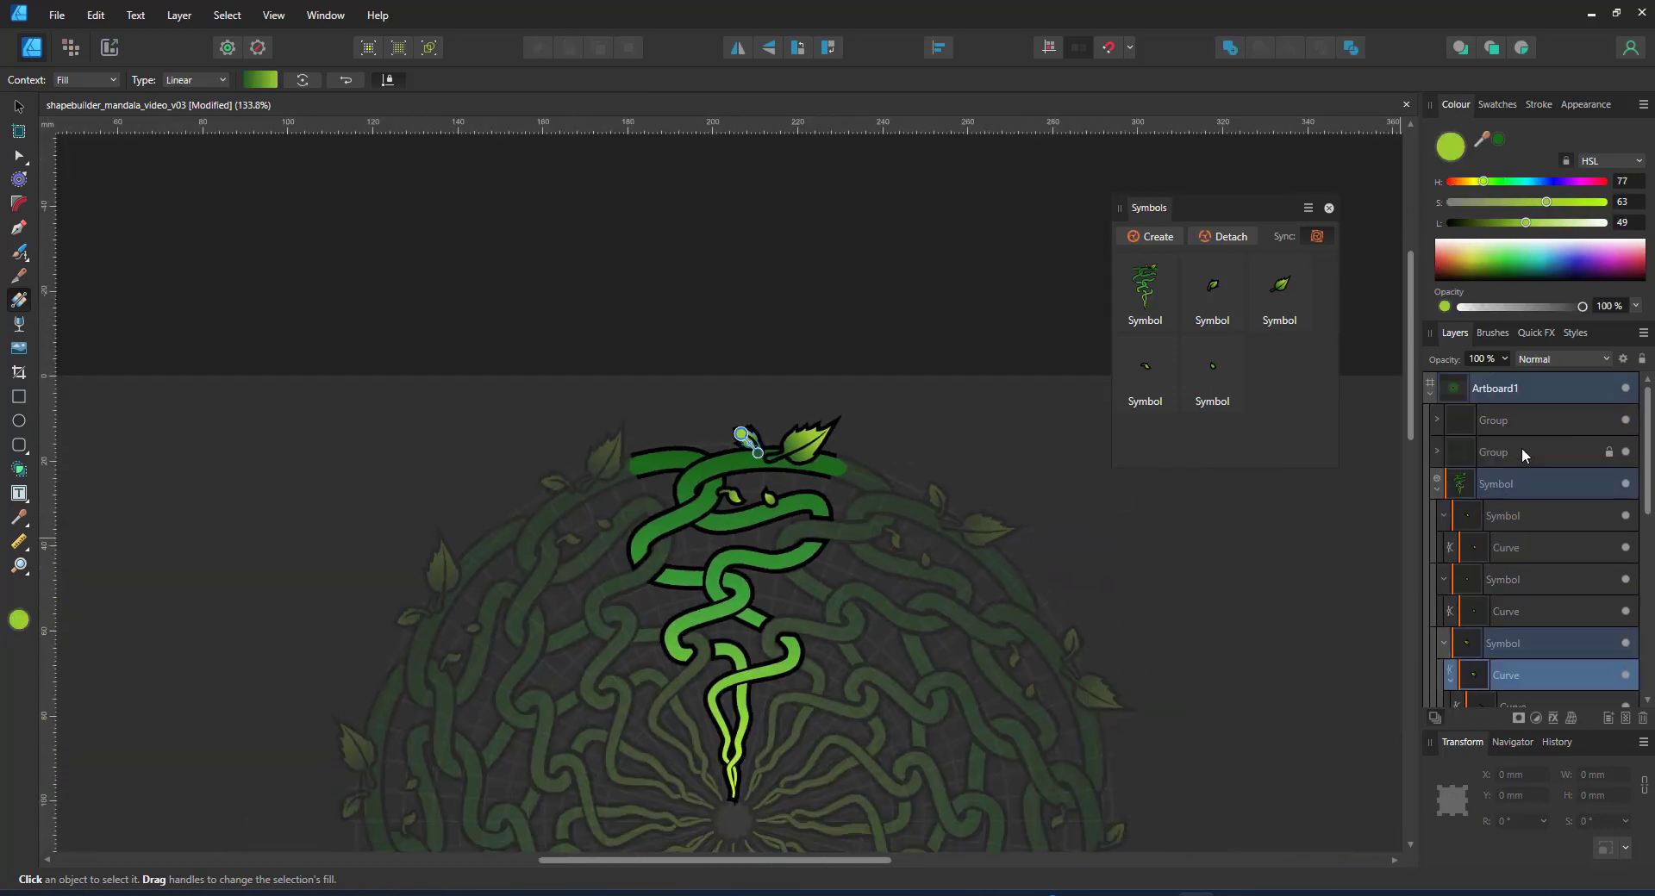
left_click(1515, 423)
key("Delete")
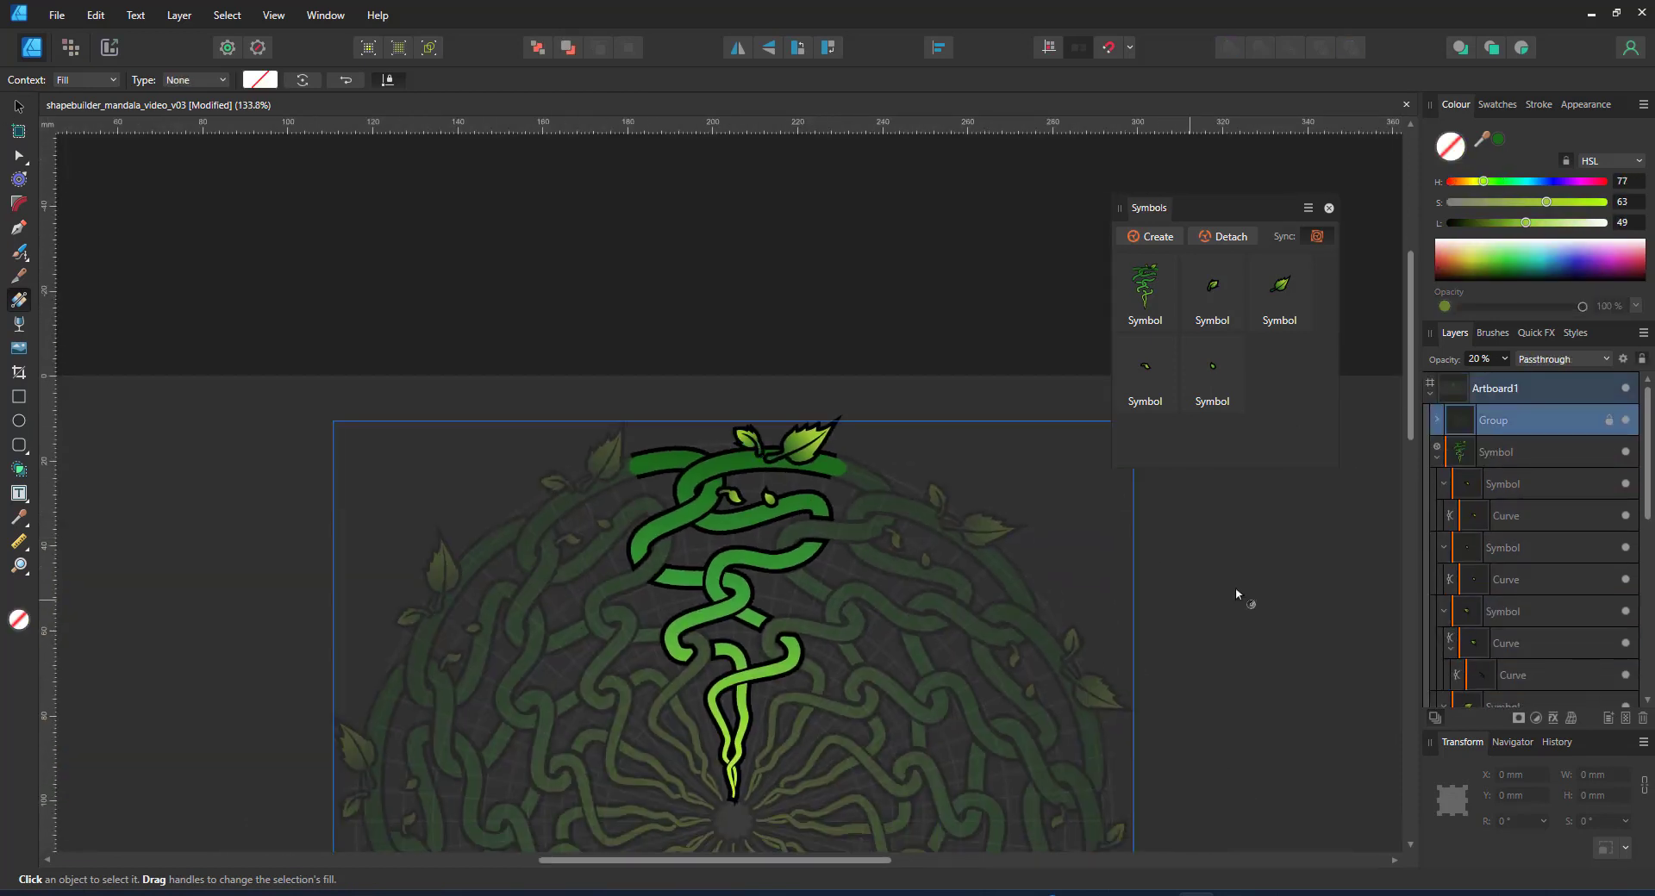
- Duplicate the large leaf symbol and place the copy near the left end of the outer strand
scroll(825, 578, "up", 3)
key("v")
left_click(1498, 613)
left_click(1509, 675)
left_click(789, 320)
key("ctrl+j")
left_click_drag(784, 319, 502, 283)
- Add two medium leaf copies, one beside the left large leaf and one on the second strand's left bend
left_click(675, 302)
left_click(1503, 420)
key("ctrl+j")
left_click_drag(675, 307, 576, 302)
left_click(675, 294)
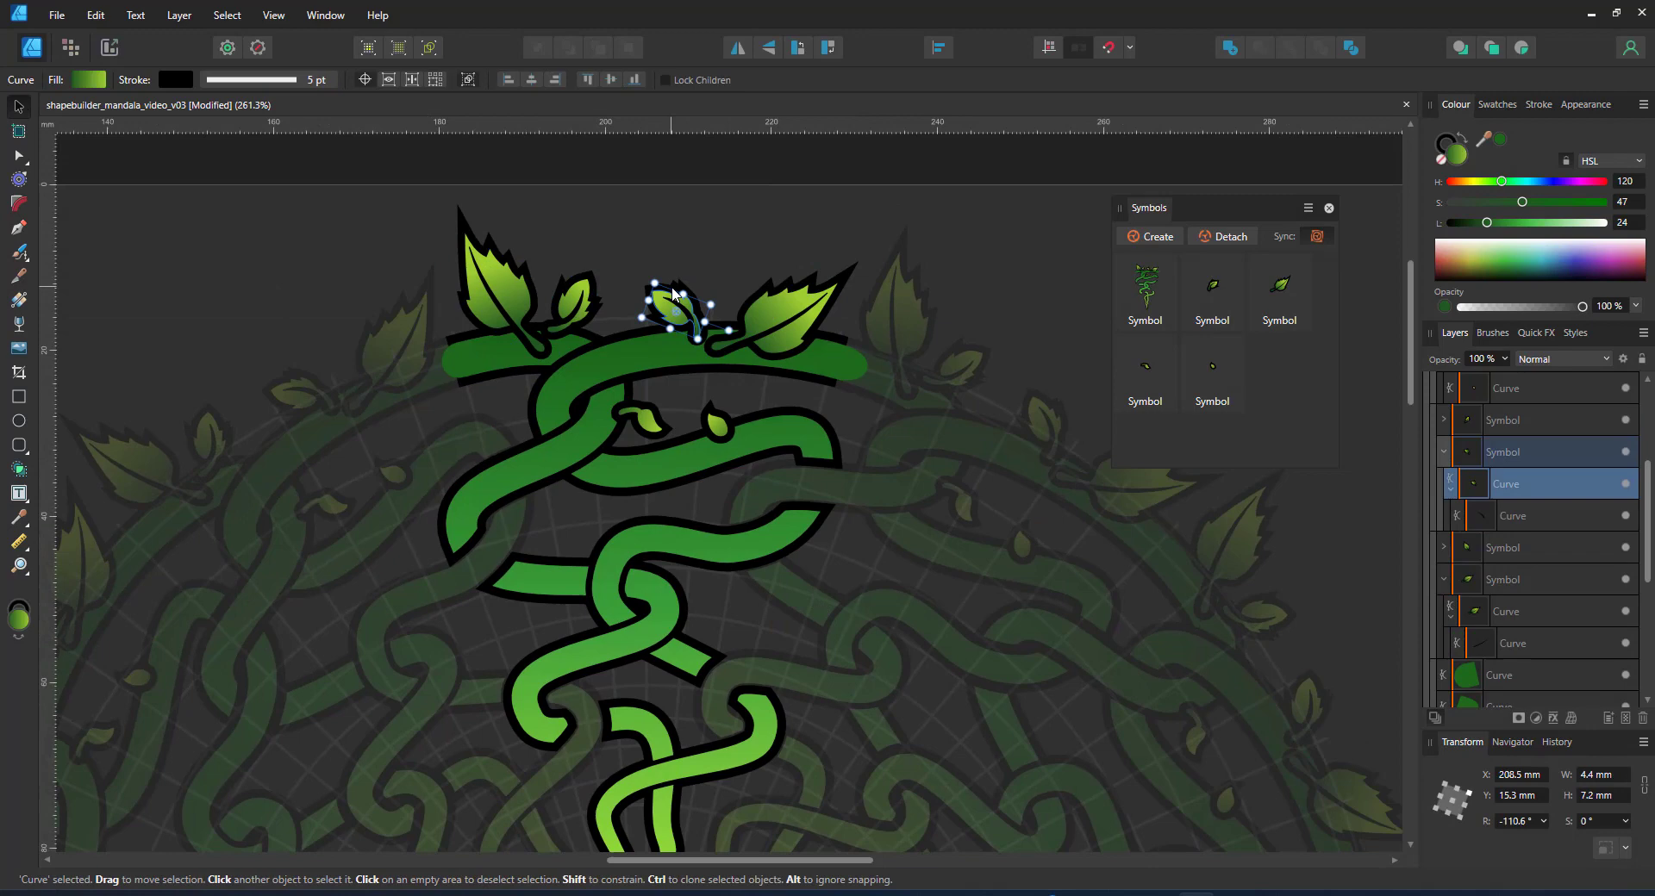
left_click(1527, 457)
left_click_drag(680, 364, 557, 494)
- Add two large leaf copies around the middle strands and send the lower one behind the strands
left_click(780, 327)
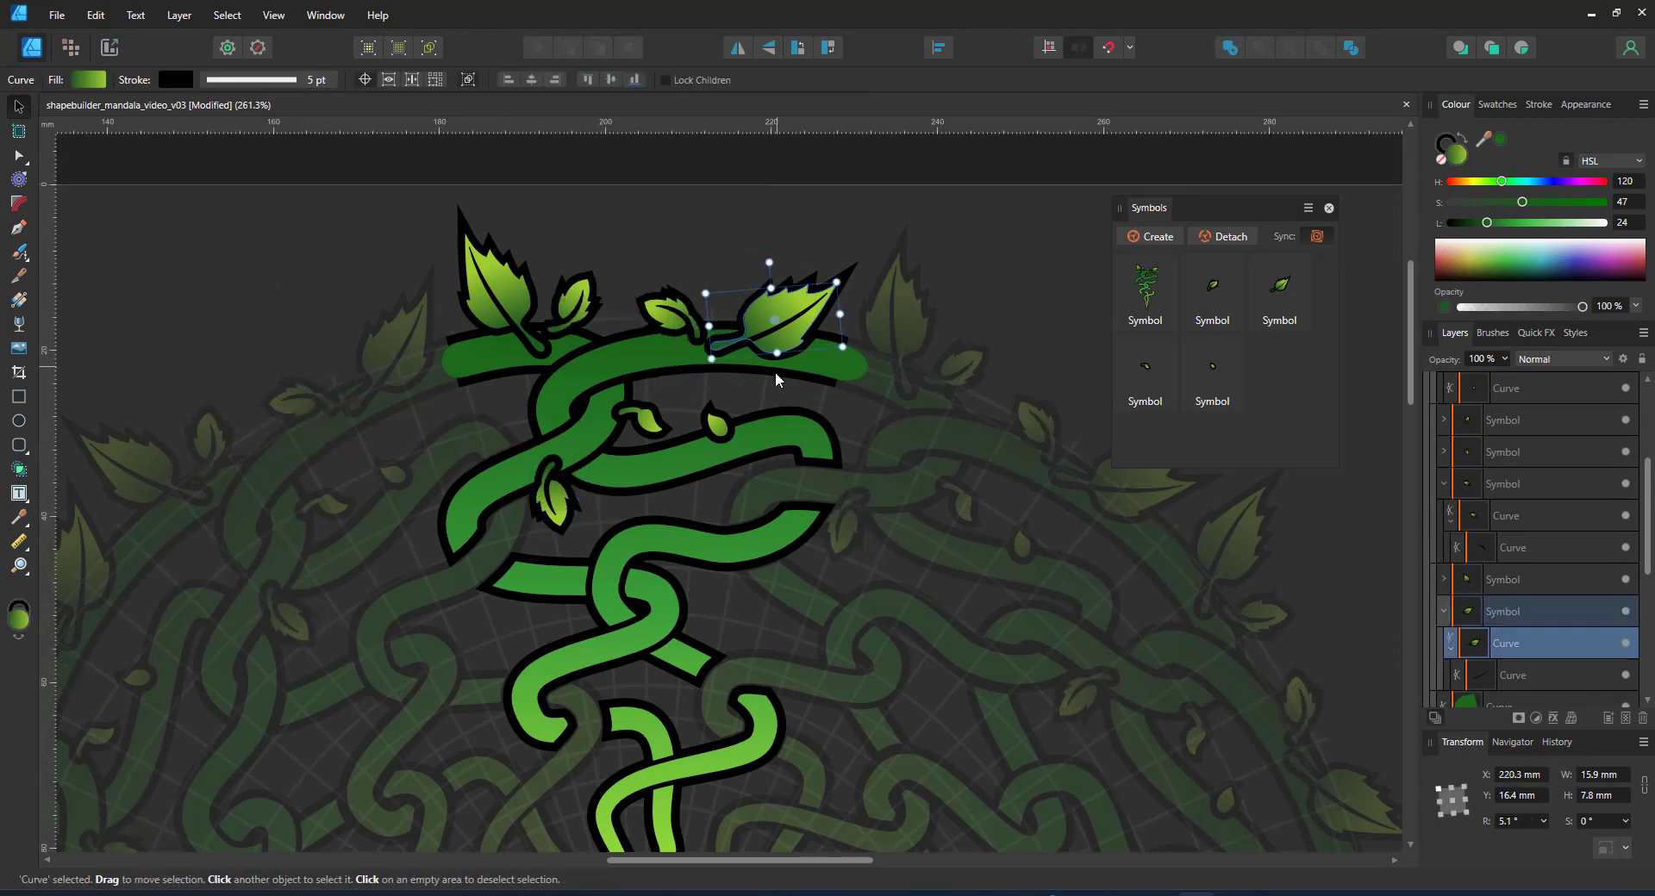
key("ctrl+j")
left_click_drag(830, 309, 711, 595)
left_click_drag(688, 535, 539, 621)
key("ctrl+j")
left_click_drag(539, 621, 676, 513)
key("ctrl+shift+bracketleft")
- Move the smallest leaf down to the inner strands and rotate it to sit inside the narrow loop
left_click_drag(840, 590, 825, 759)
left_click_drag(730, 399, 649, 810)
left_click_drag(648, 773, 681, 745)
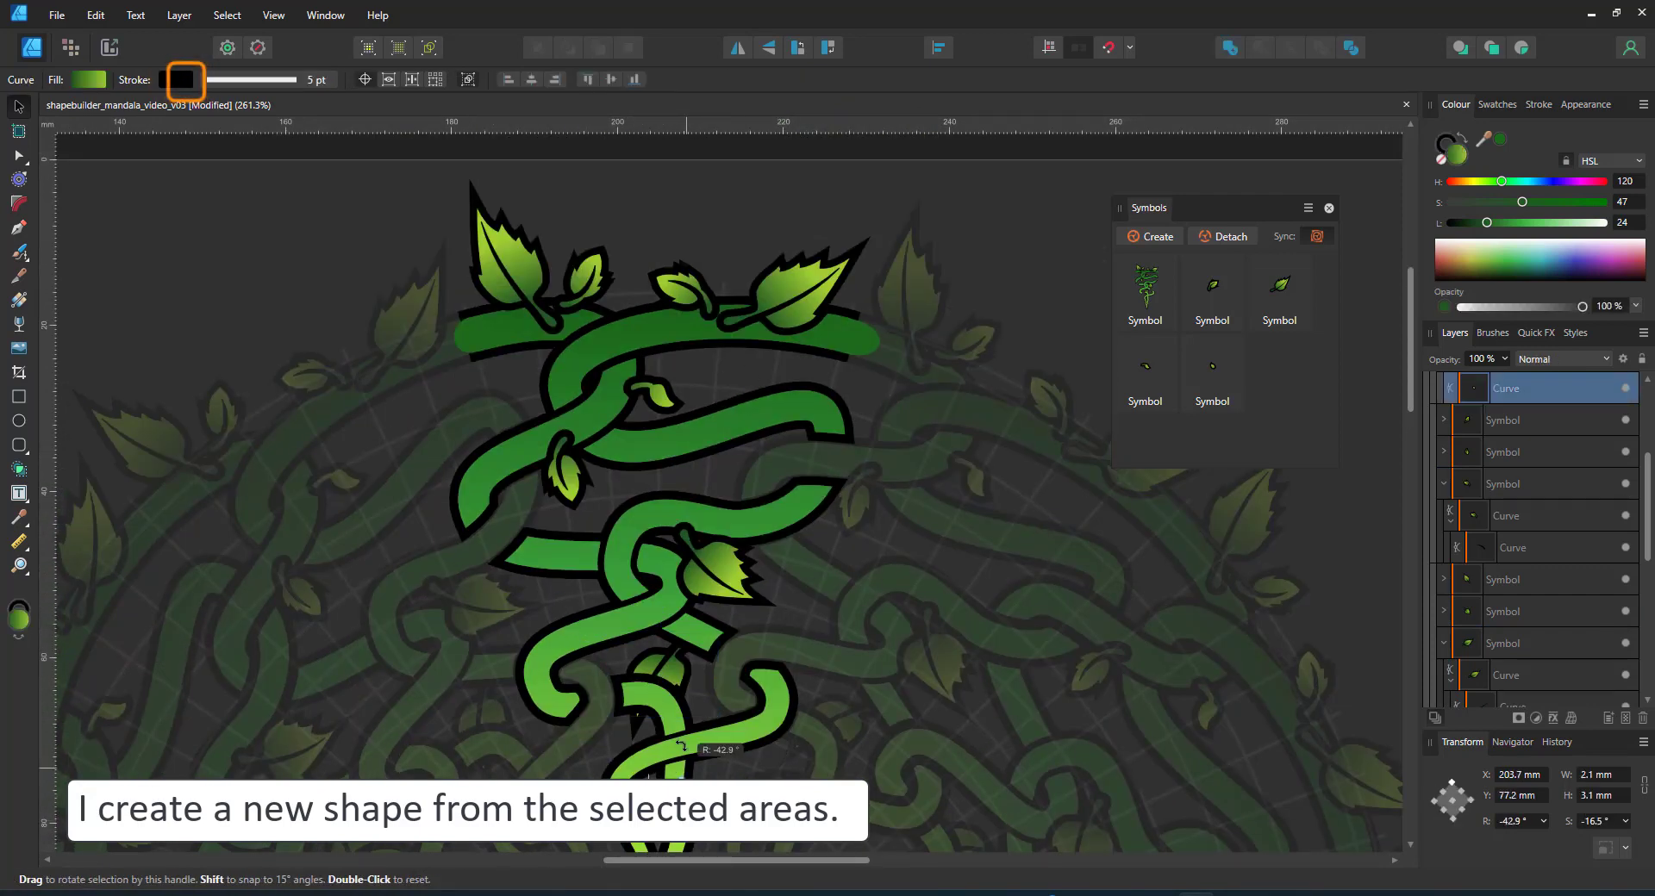
scroll(1502, 539, "up", 3)
left_click_drag(1506, 611, 1501, 562)
left_click_drag(699, 734, 673, 520)
scroll(659, 675, "up", 4)
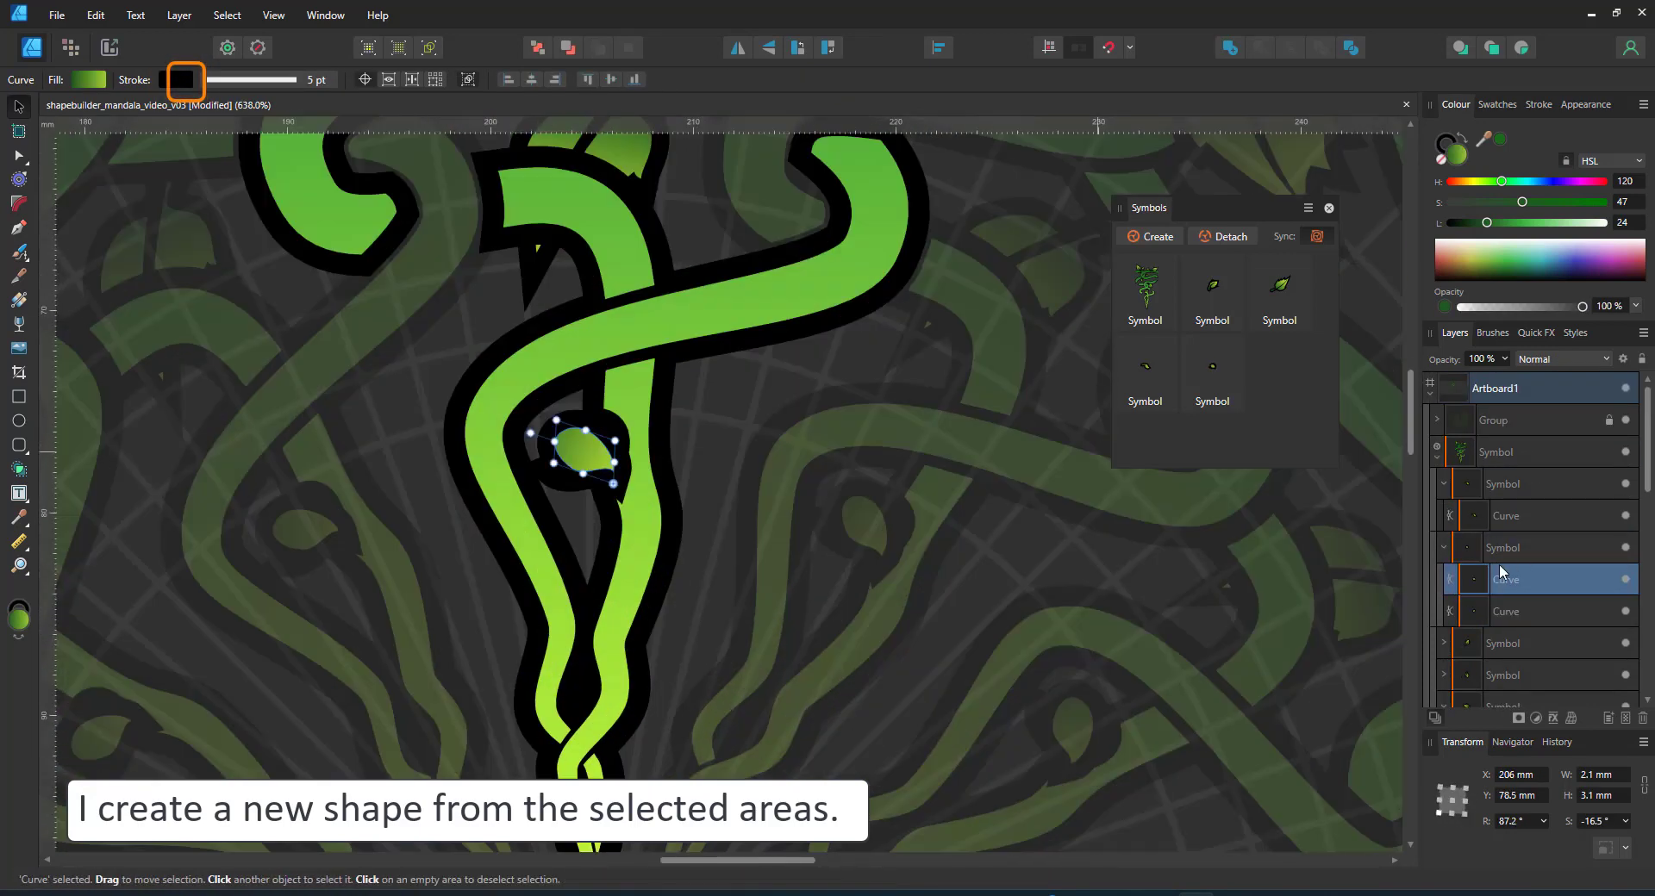
- Place copies of the smallest leaf symbol along the inner strands down to their tip at the mandala's centre
left_click(1500, 552)
key("ctrl+z")
left_click_drag(584, 394, 674, 571)
left_click_drag(674, 570, 640, 748)
left_click_drag(667, 809, 630, 362)
left_click_drag(604, 301, 679, 373)
left_click_drag(621, 374, 680, 317)
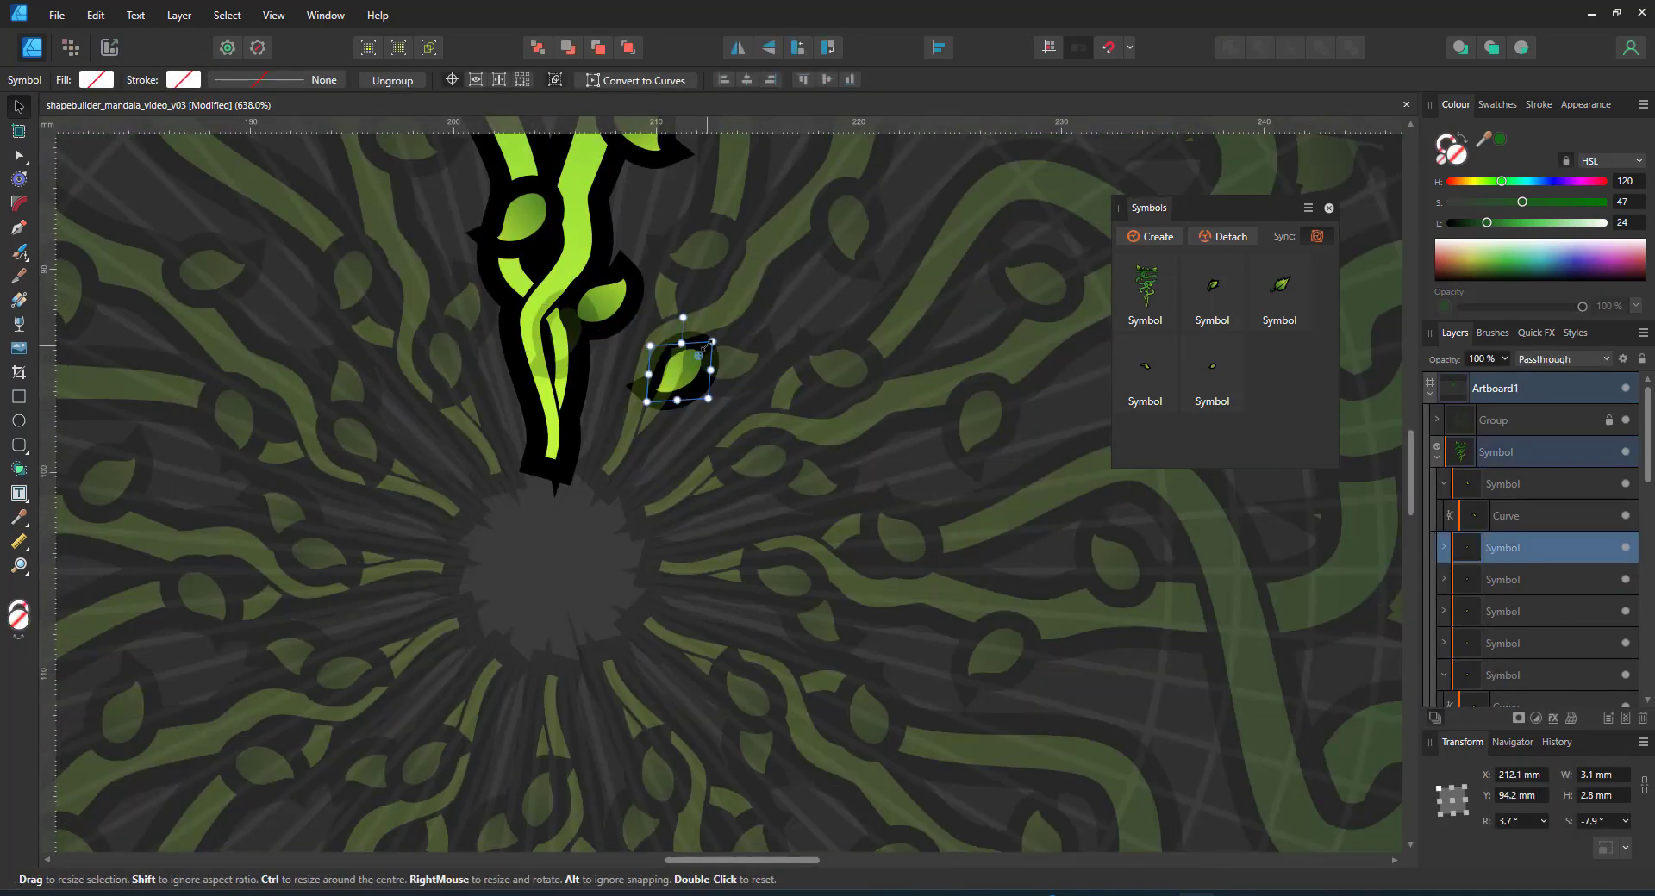
left_click_drag(679, 373, 554, 469)
- Rotate and distribute more smallest leaf copies along both sides of the inner strands, including the left outer bend
double_click(551, 457)
double_click(601, 300)
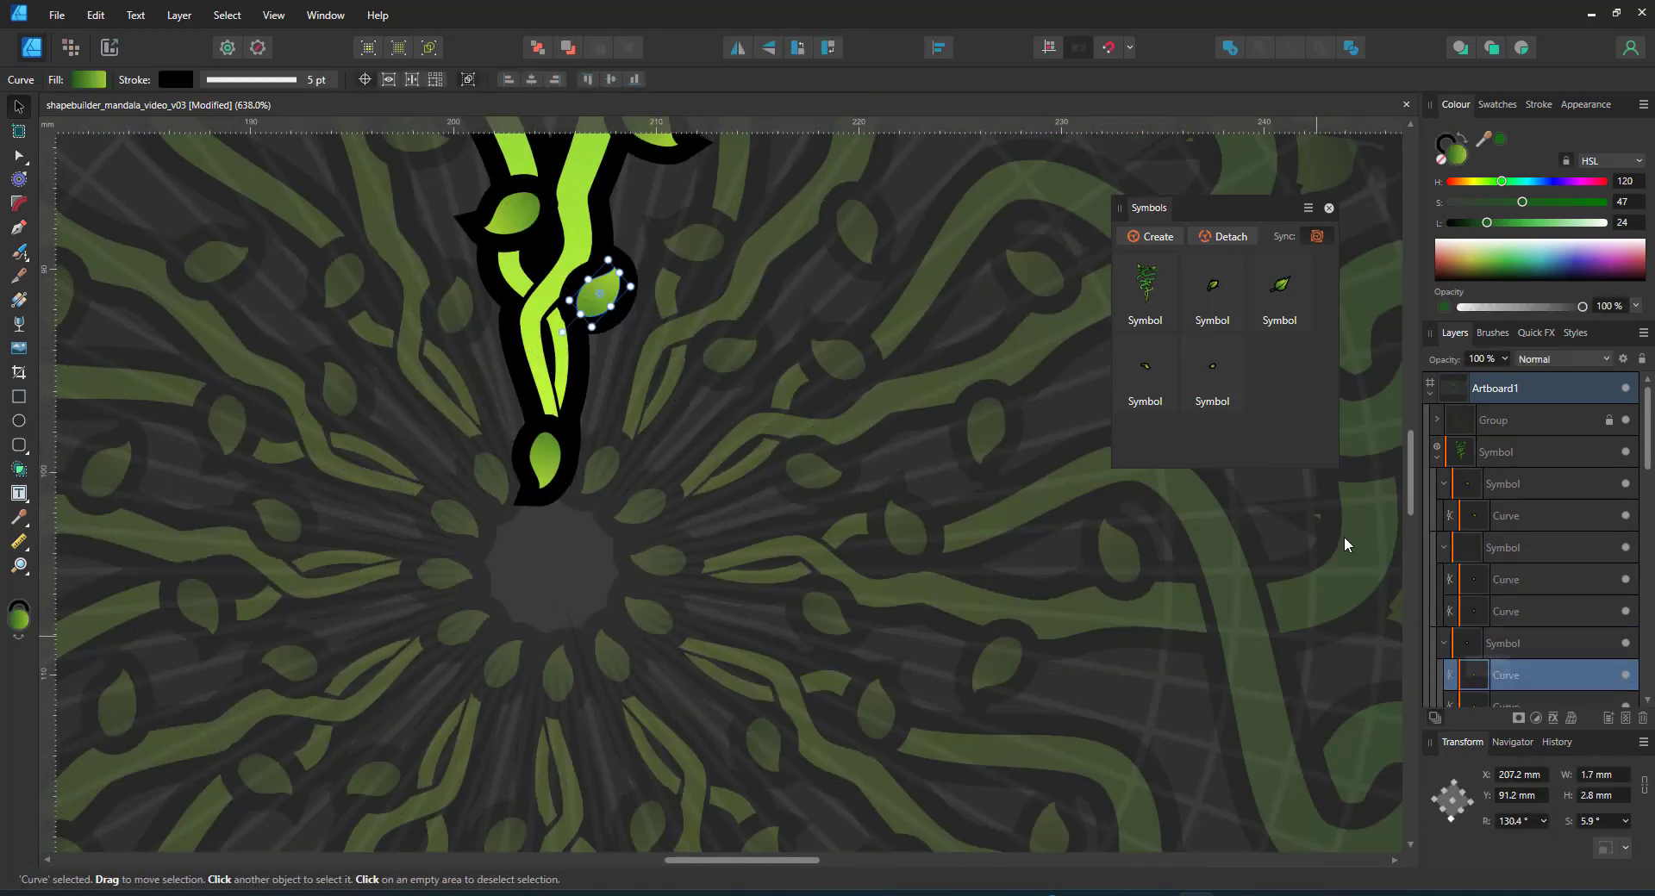
left_click(1503, 643)
left_click_drag(562, 332, 664, 209)
left_click_drag(593, 309, 634, 188)
left_click_drag(810, 280, 872, 756)
left_click_drag(726, 637, 472, 495)
double_click(687, 664)
left_click_drag(467, 425, 507, 443)
- Reposition and rotate the smallest leaf symbol inside the inner strands' loop
double_click(601, 478)
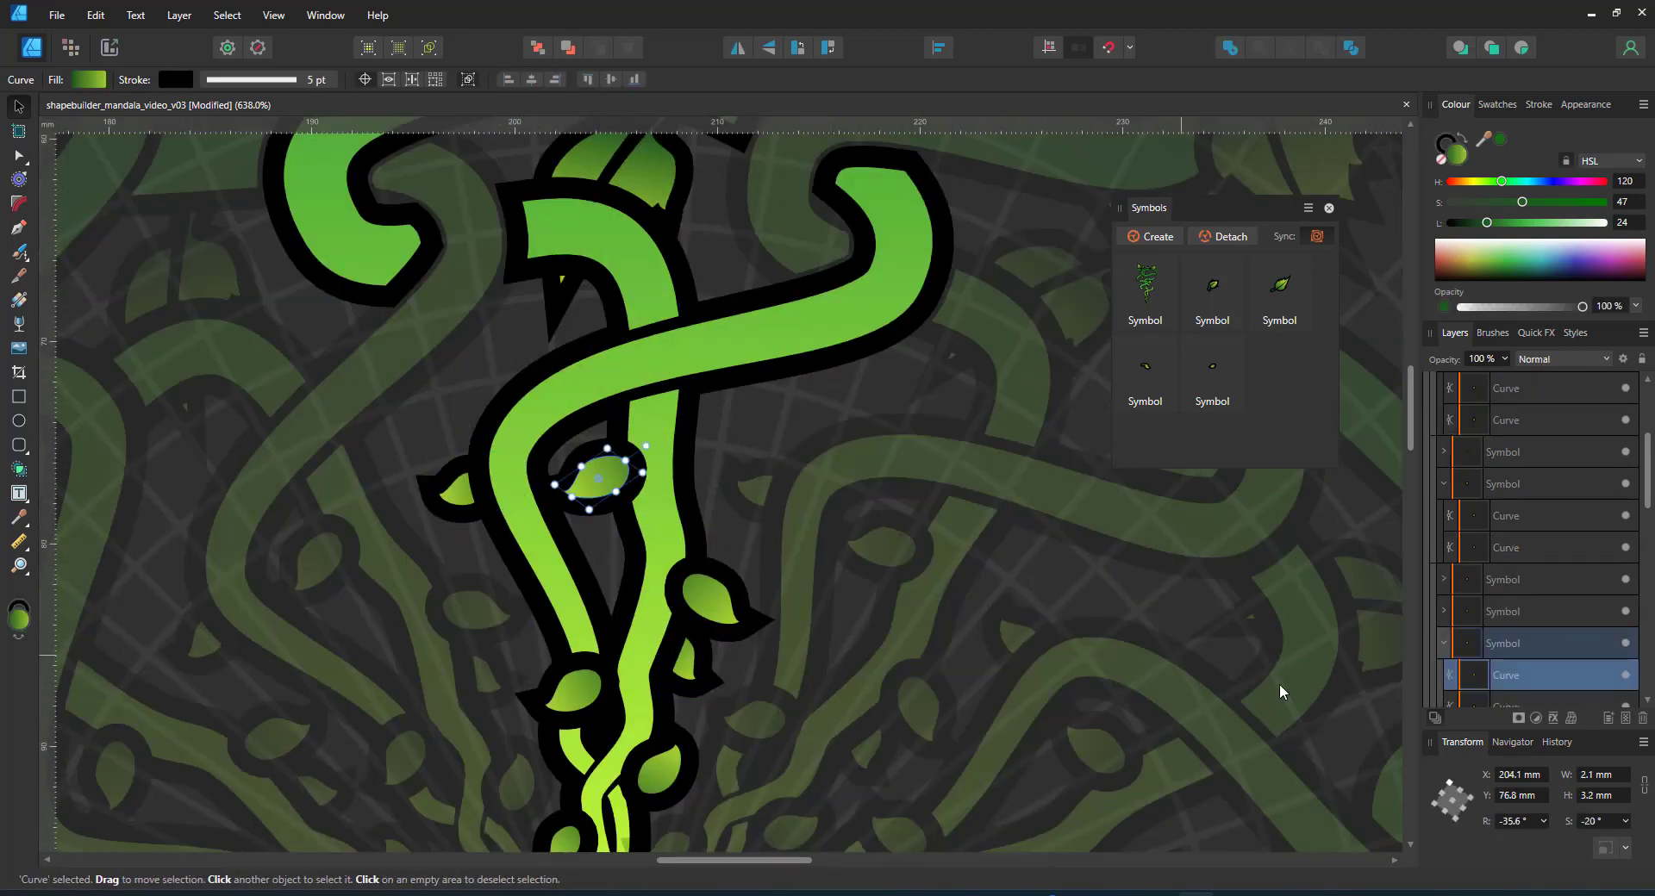
left_click(1504, 644)
scroll(1513, 560, "down", 3)
left_click(1517, 423)
left_click(1504, 390)
left_click_drag(599, 479, 609, 512)
left_click_drag(655, 480, 627, 460)
- Duplicate the large leaf symbol, rotate it and place it in the gap above the second strand
scroll(647, 509, "down", 4)
left_click_drag(653, 325, 682, 606)
left_click(733, 580)
double_click(743, 583)
left_click(1499, 493)
key("ctrl+j")
left_click_drag(751, 525, 645, 589)
left_click_drag(702, 558, 667, 369)
- Shift the small stemmed leaf below the new large leaf and add rotated medium leaf copies on the surrounding strands
double_click(644, 380)
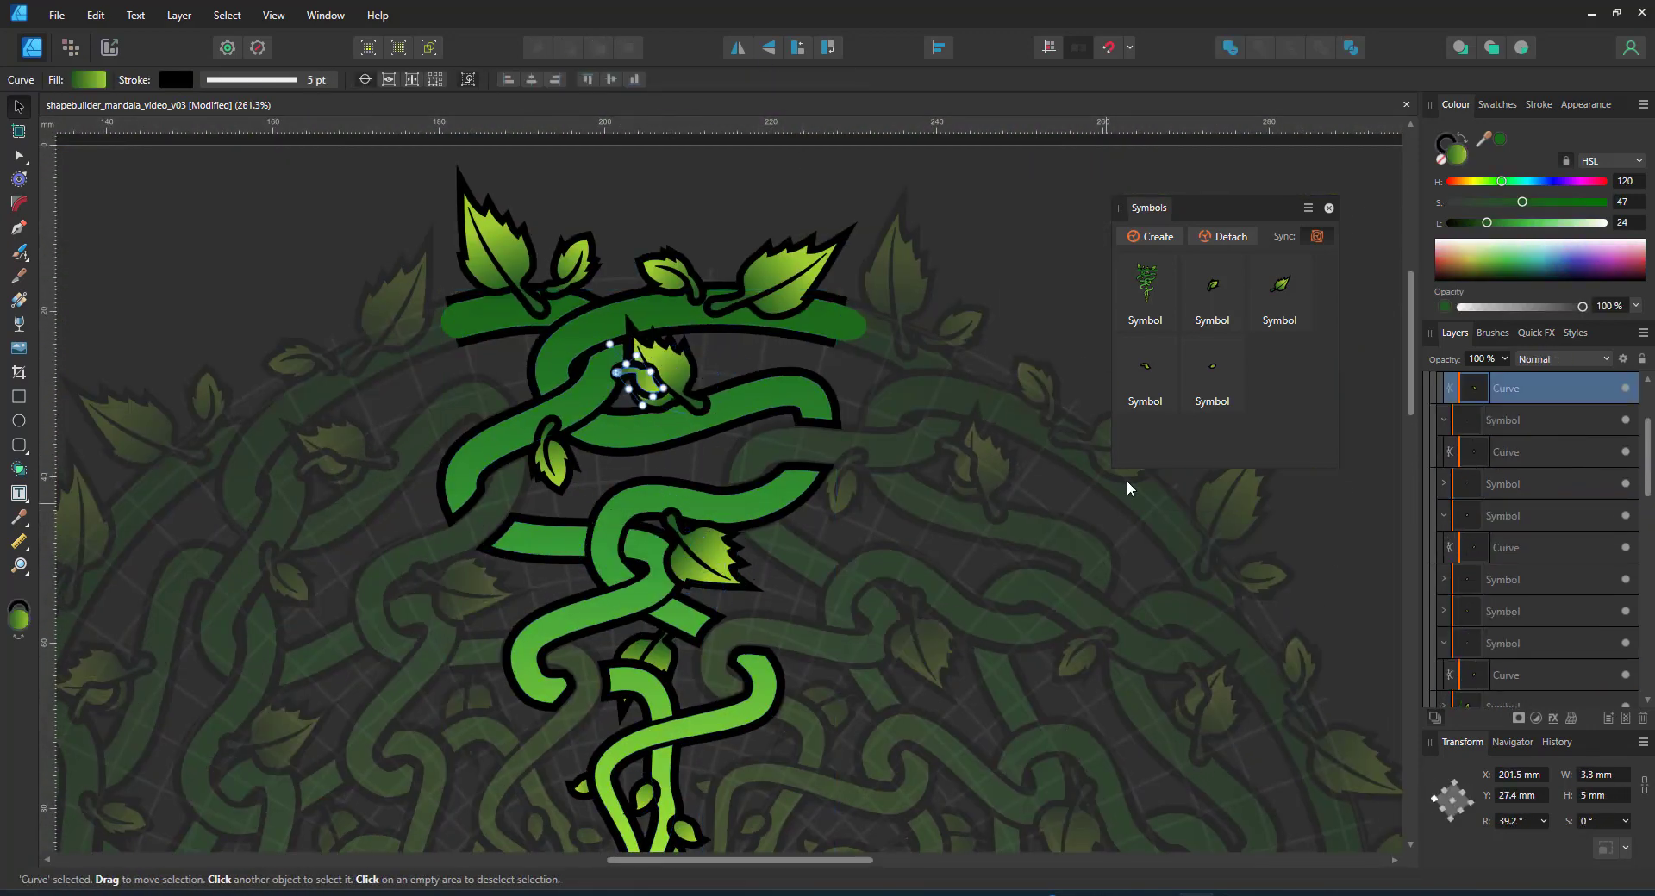
scroll(1504, 465, "up", 2)
left_click(1502, 453)
left_click(569, 472)
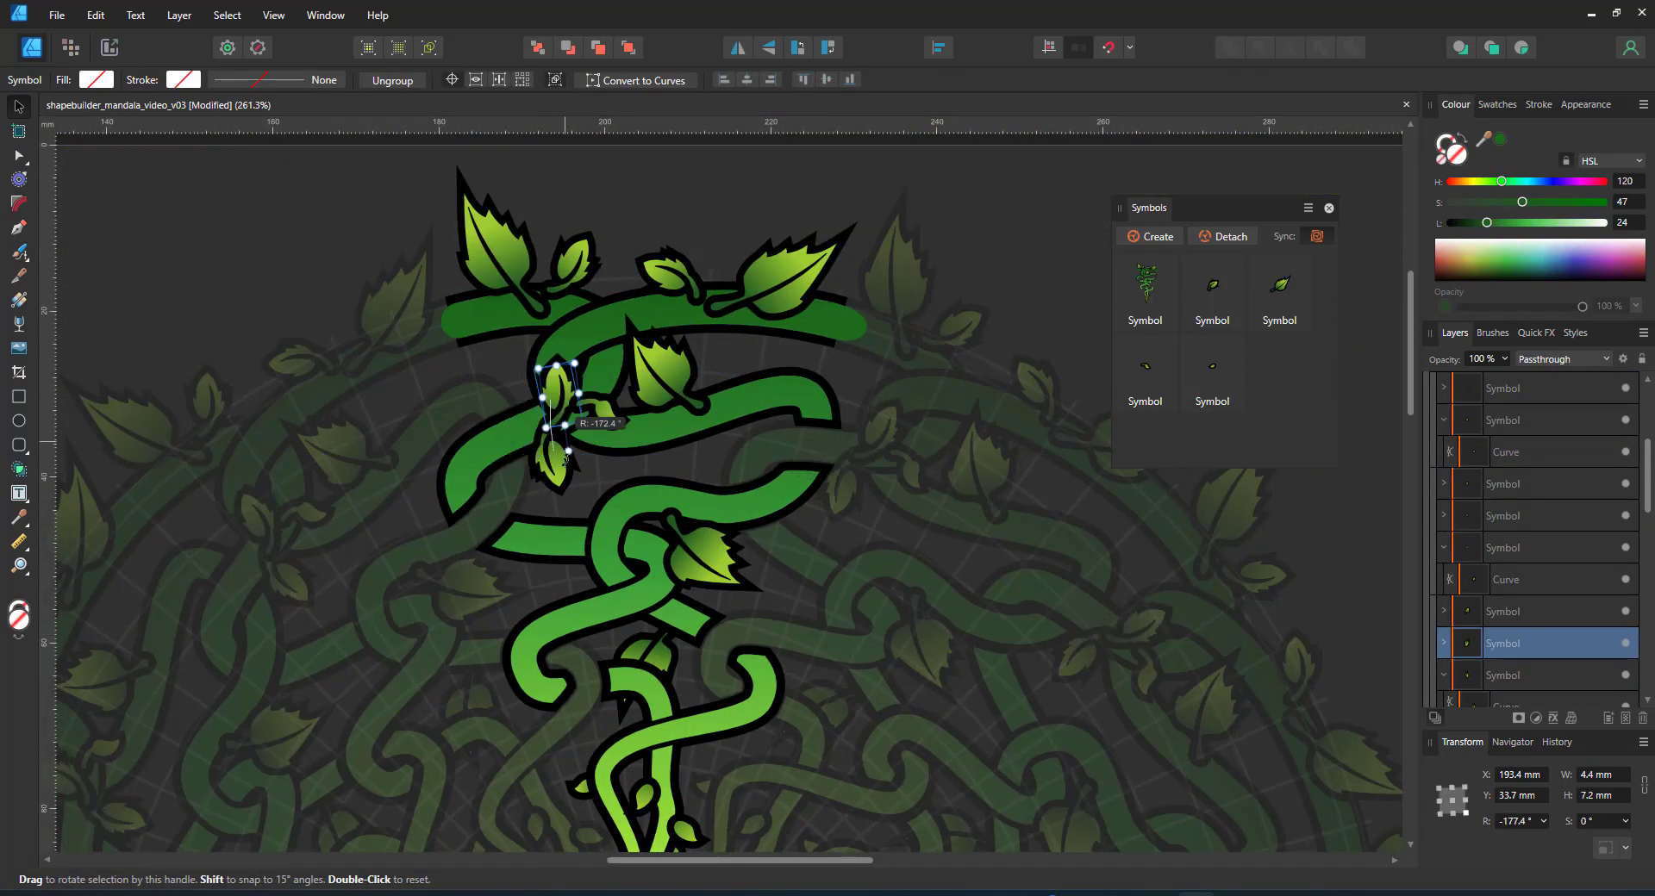
left_click_drag(689, 460, 672, 442)
left_click_drag(711, 431, 631, 474)
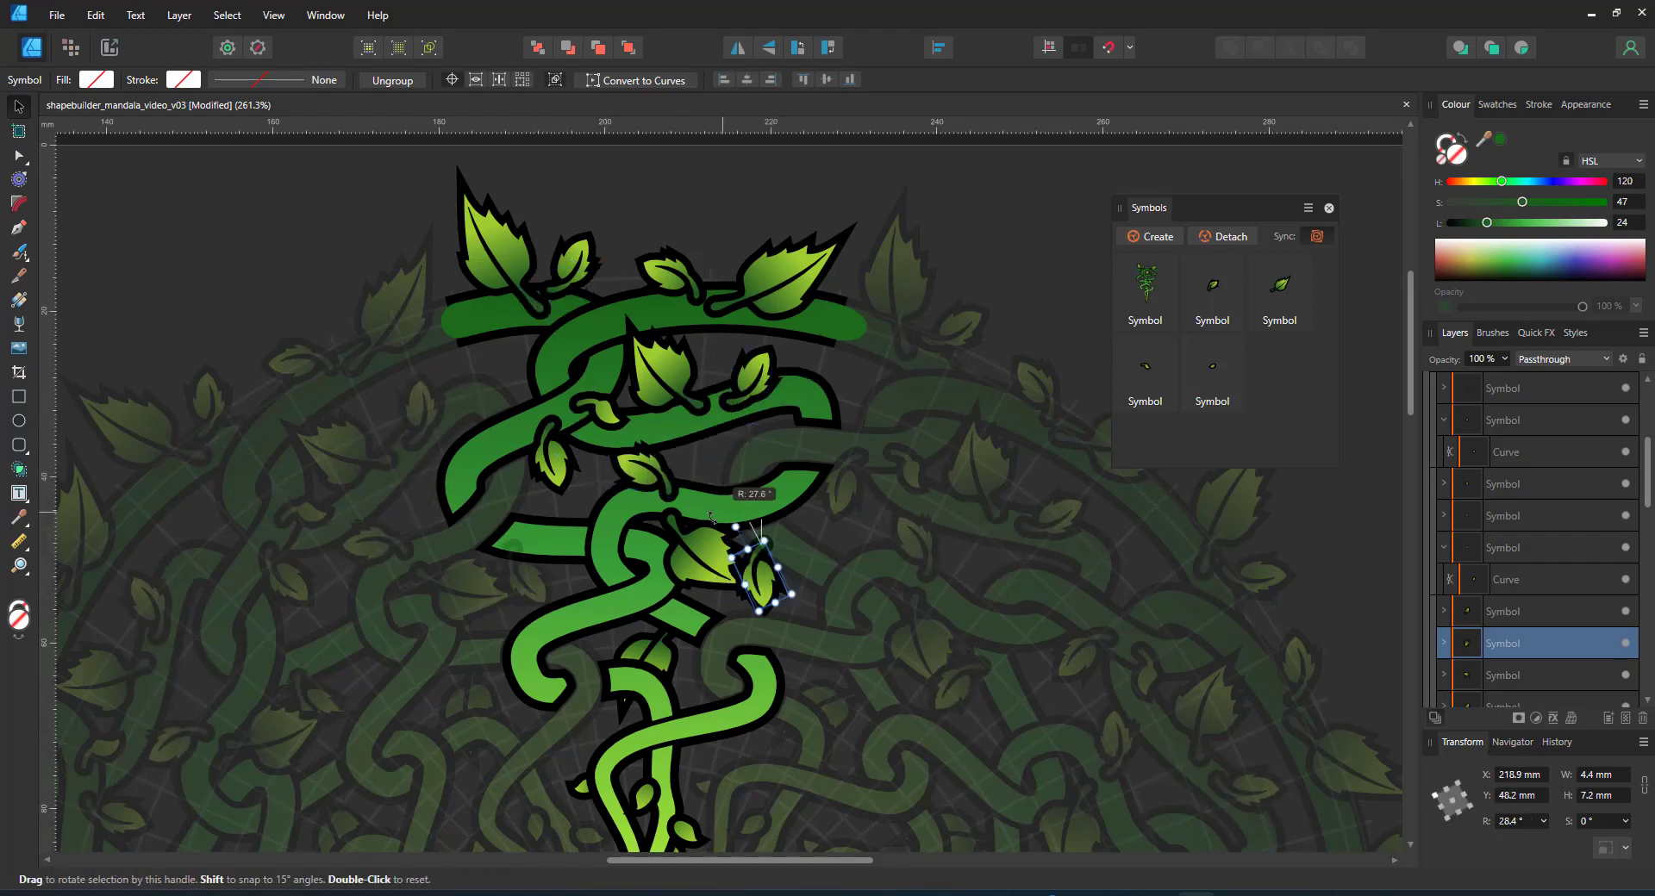
- Place medium leaf copies on the middle strand's left end and beside the upper loop, rotated to fit
mouse_move(818, 546)
left_mouse_down()
mouse_move(569, 582)
mouse_move(532, 460)
left_mouse_up()
mouse_move(605, 335)
left_mouse_down()
mouse_move(676, 335)
mouse_move(481, 236)
left_mouse_up()
double_click(678, 347)
left_click_drag(482, 188, 443, 197)
- Duplicate the small stemmed leaf symbol and place a copy on the middle strand's right end
double_click(565, 290)
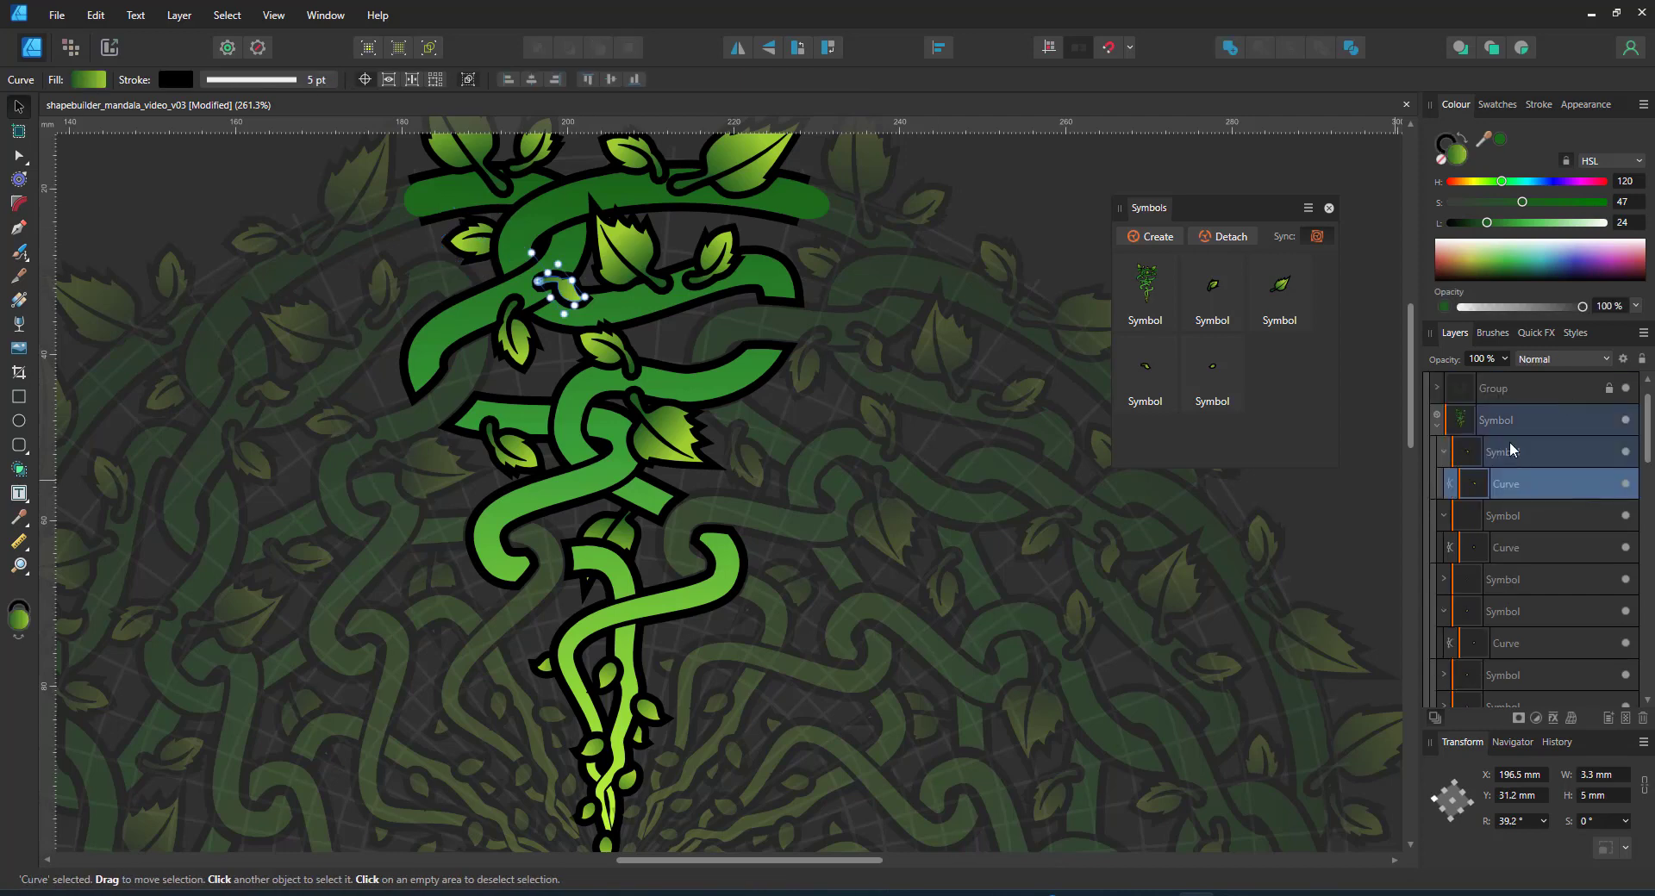
left_click(1511, 451)
left_click_drag(567, 292, 543, 423)
left_click_drag(768, 390, 890, 514)
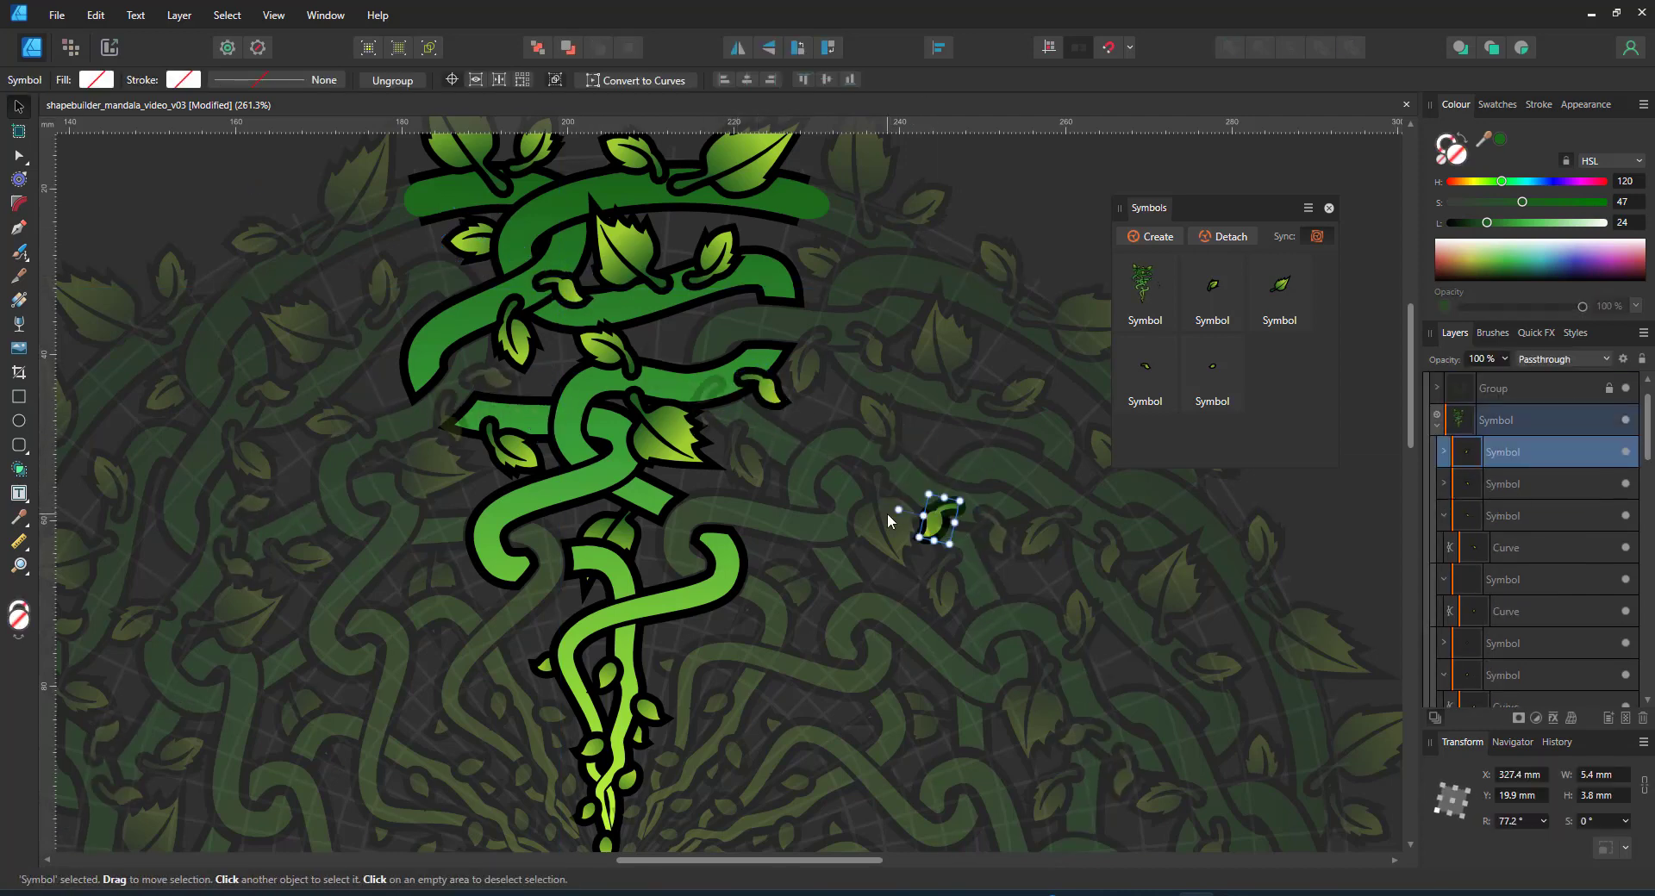
scroll(703, 509, "down", 4)
scroll(578, 437, "up", 9)
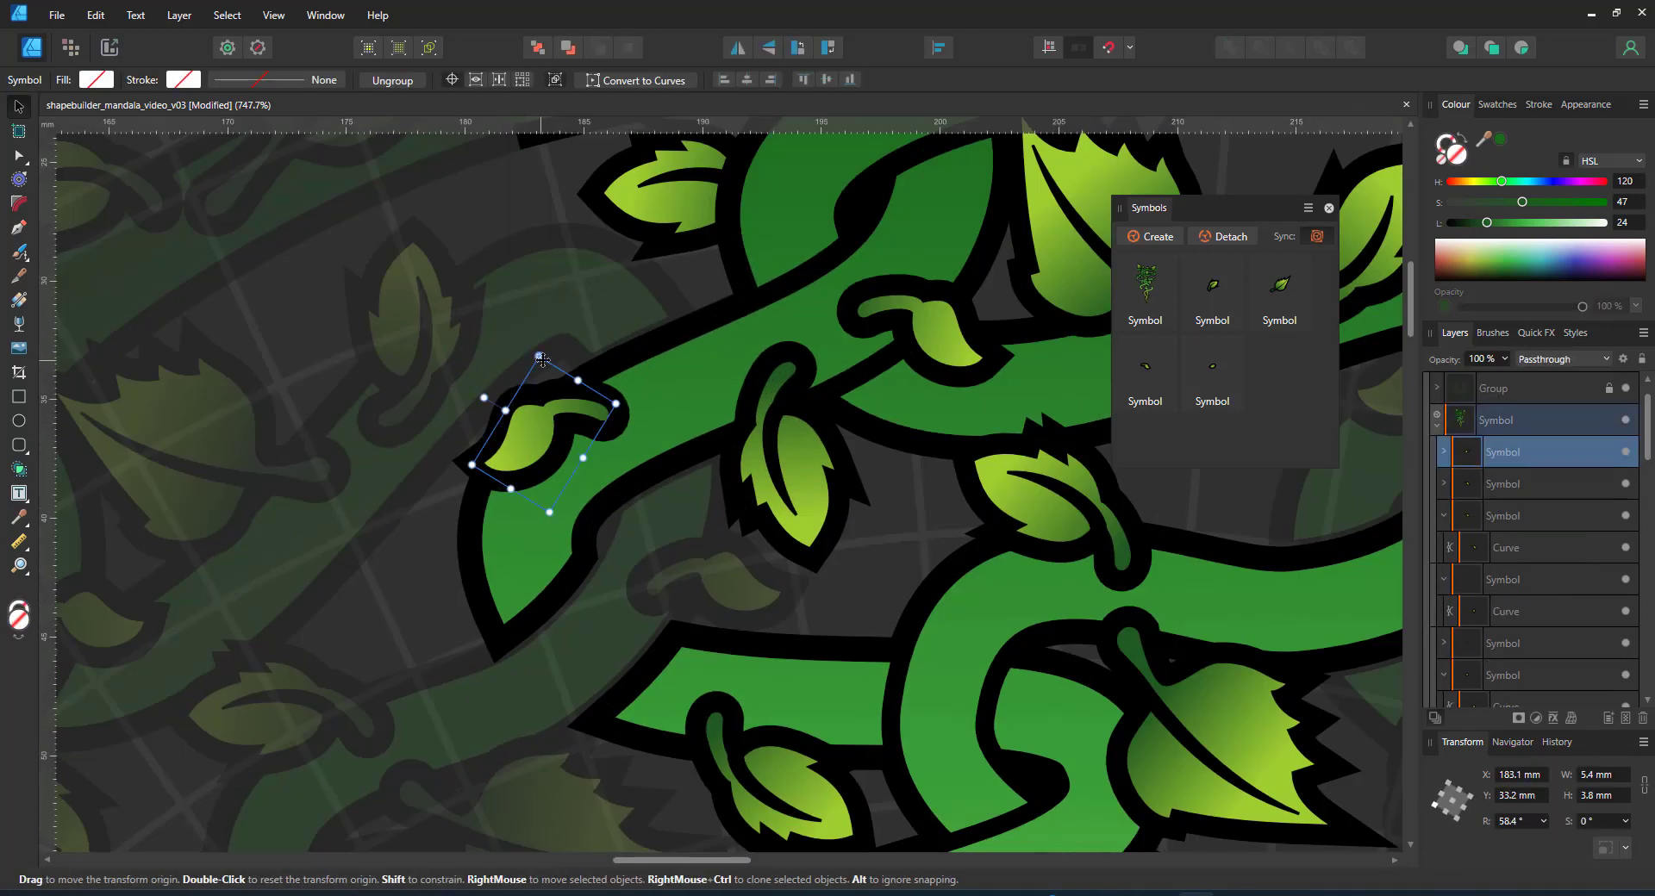
- Rotate a stemmed leaf copy onto the upper strand's left tip and add another on the lower left bend
left_click_drag(485, 397, 520, 328)
left_click_drag(545, 393, 439, 573)
left_click_drag(416, 508, 376, 541)
left_click_drag(451, 546, 513, 606)
scroll(472, 542, "down", 8)
scroll(511, 634, "up", 5)
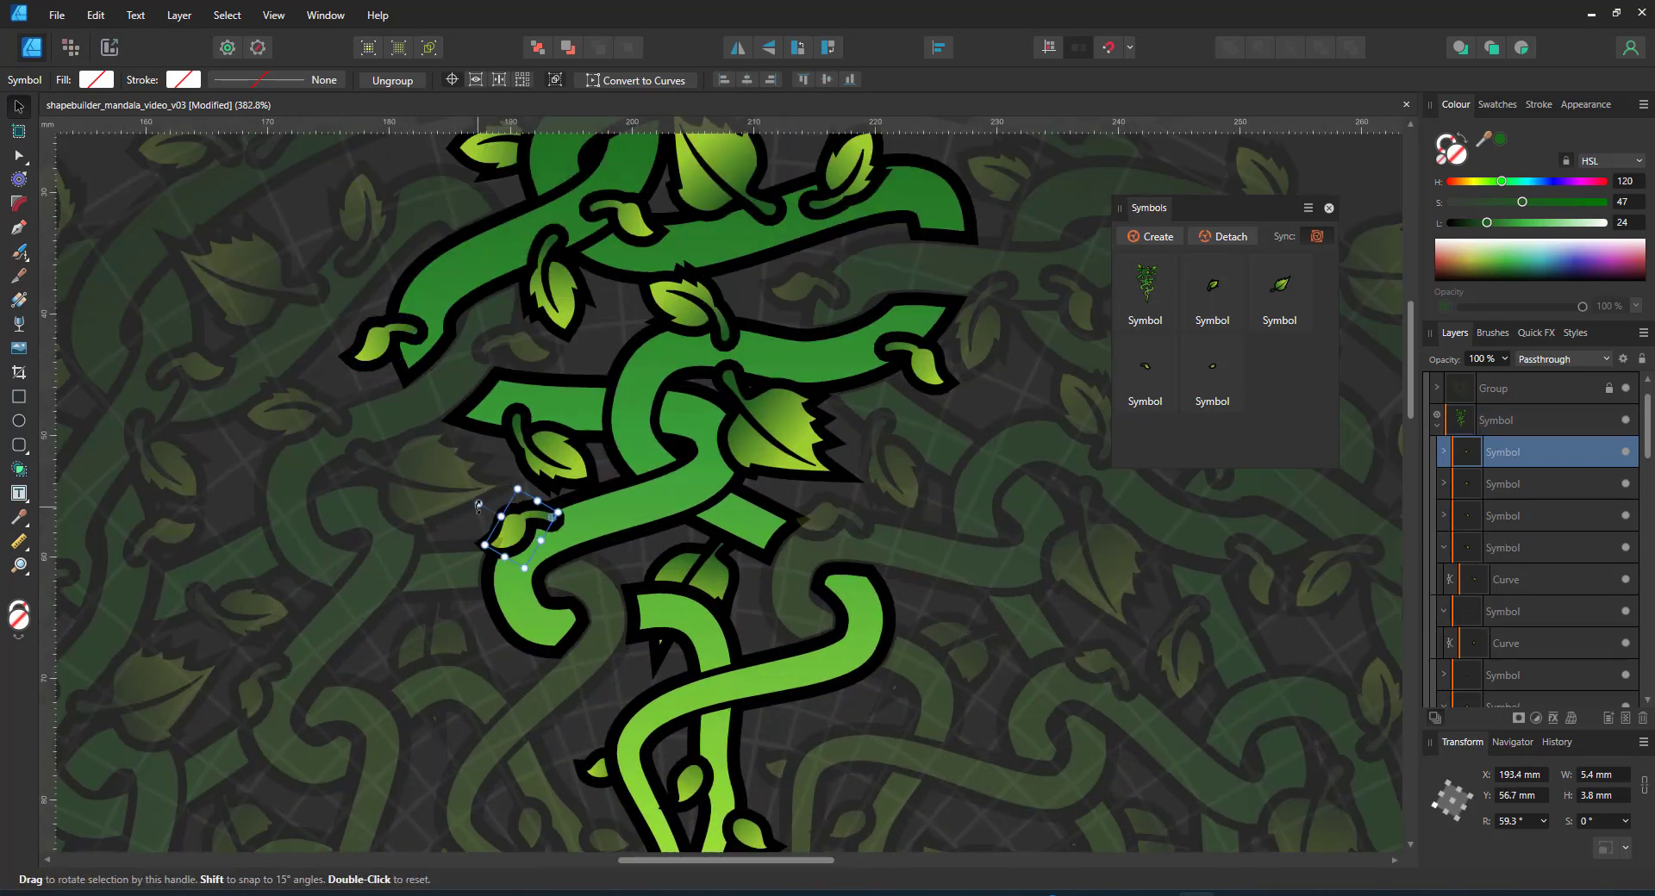
- Rotate the lower left stemmed leaf, copy it to the strand on the lower right and flip the copy vertically
left_click_drag(477, 505, 501, 482)
left_click_drag(517, 528, 787, 705)
left_click(769, 48)
scroll(858, 634, "down", 8)
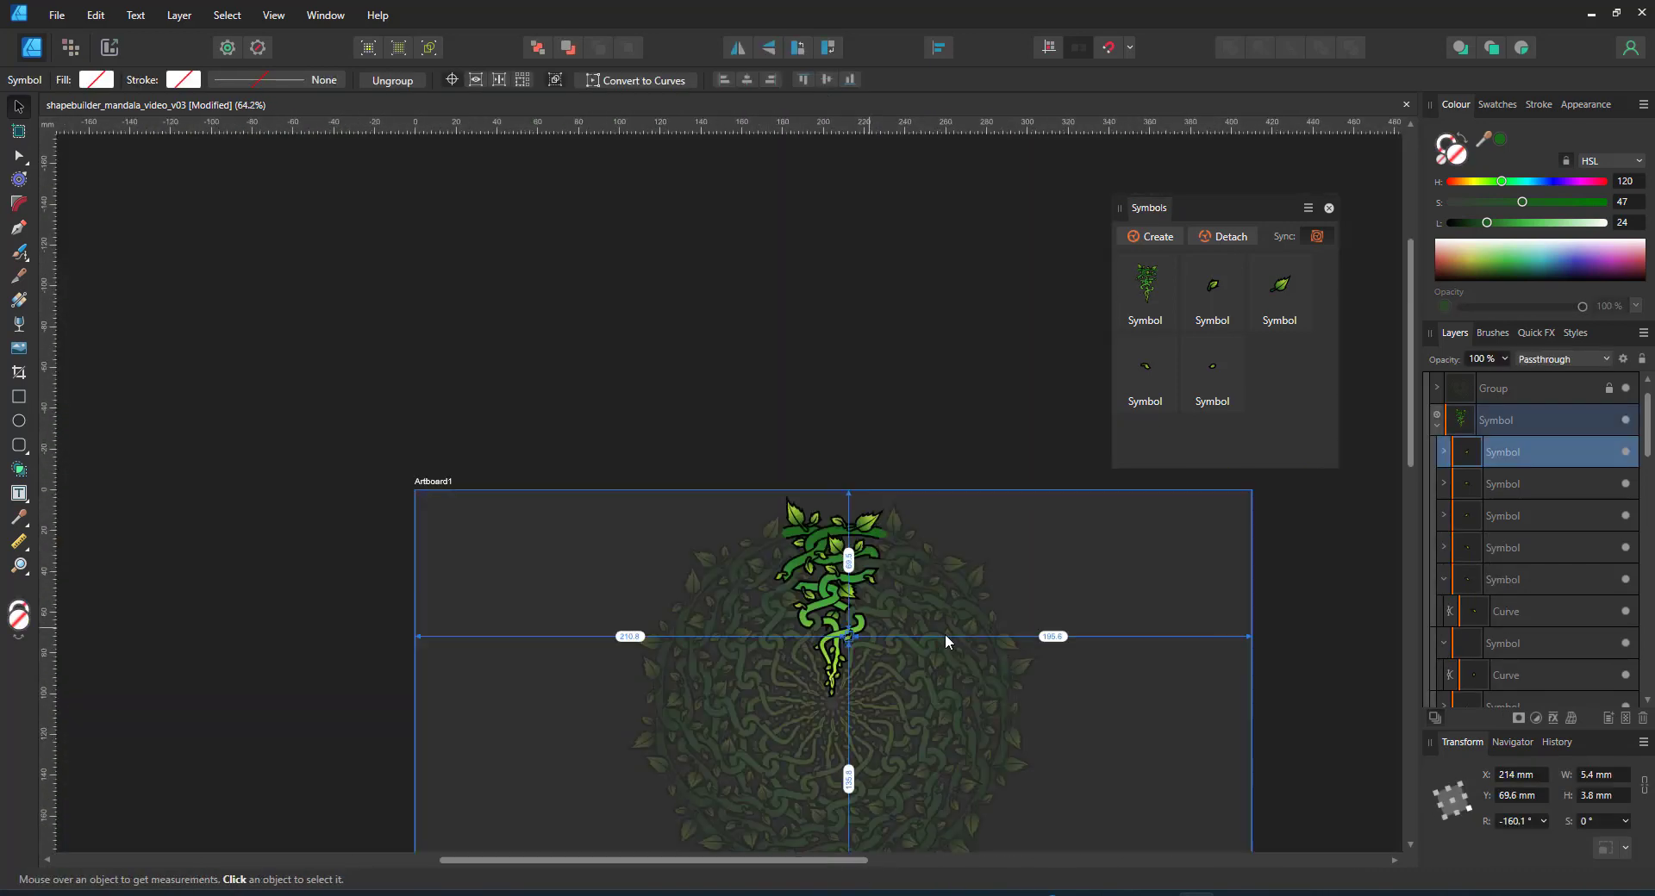
- Flip a medium leaf horizontally, clone it onto the inner strand crossing, rotate the clone, and deselect everything
scroll(848, 644, "up", 10)
left_click(511, 162)
left_click(738, 48)
left_click_drag(475, 164, 648, 487, "ctrl")
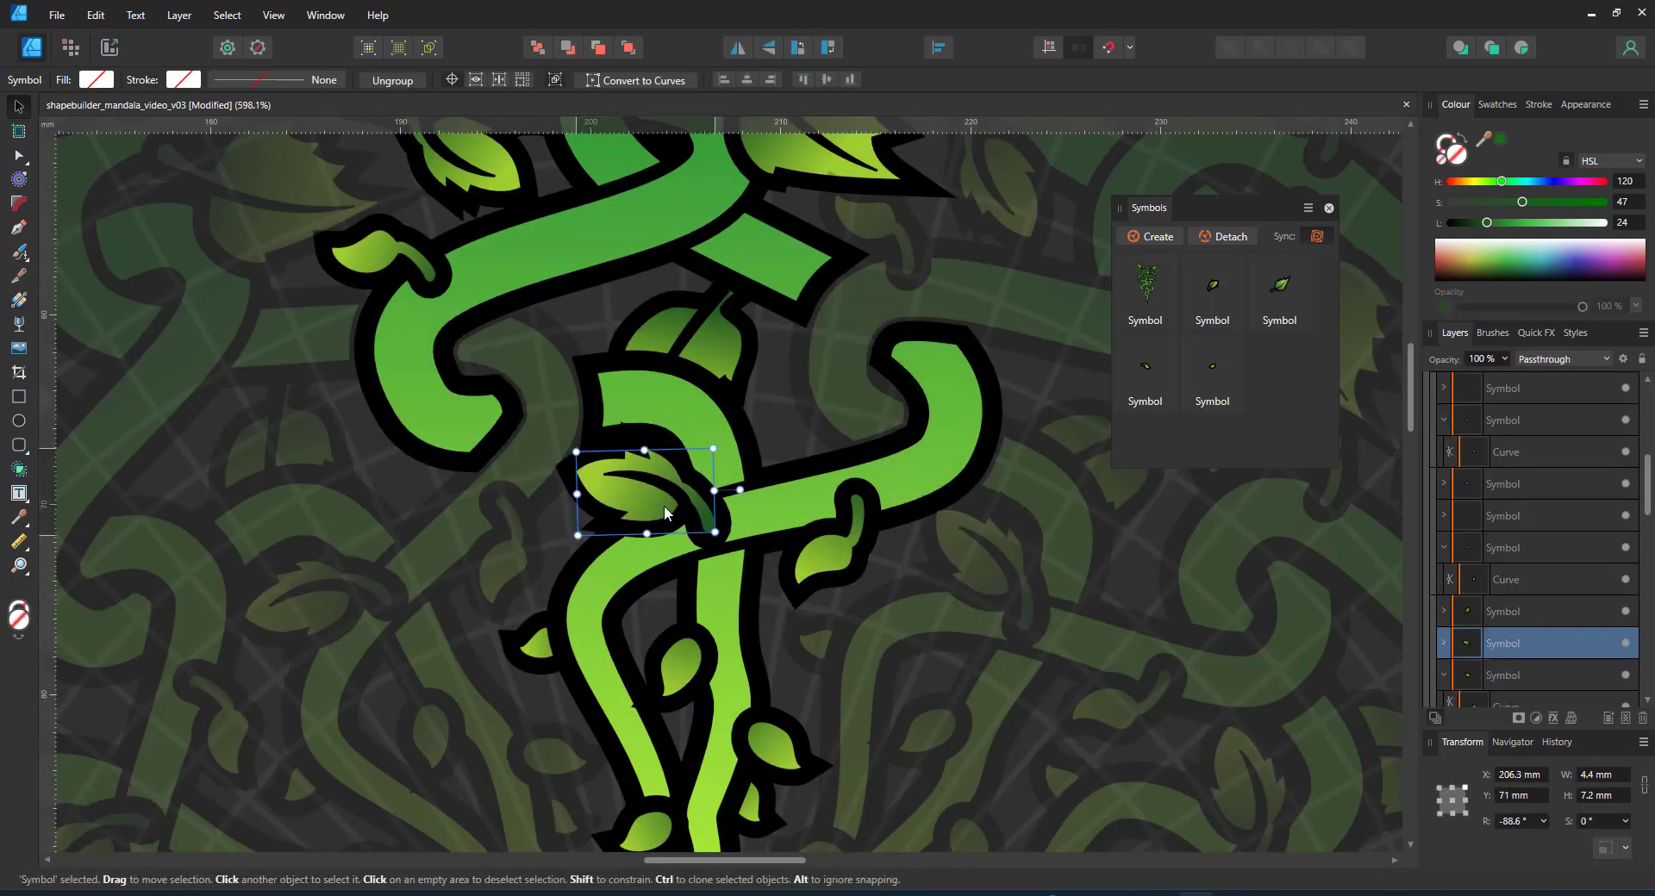
left_click_drag(580, 533, 616, 501)
scroll(808, 593, "down", 4)
key("ctrl+0")
left_click(1026, 287)
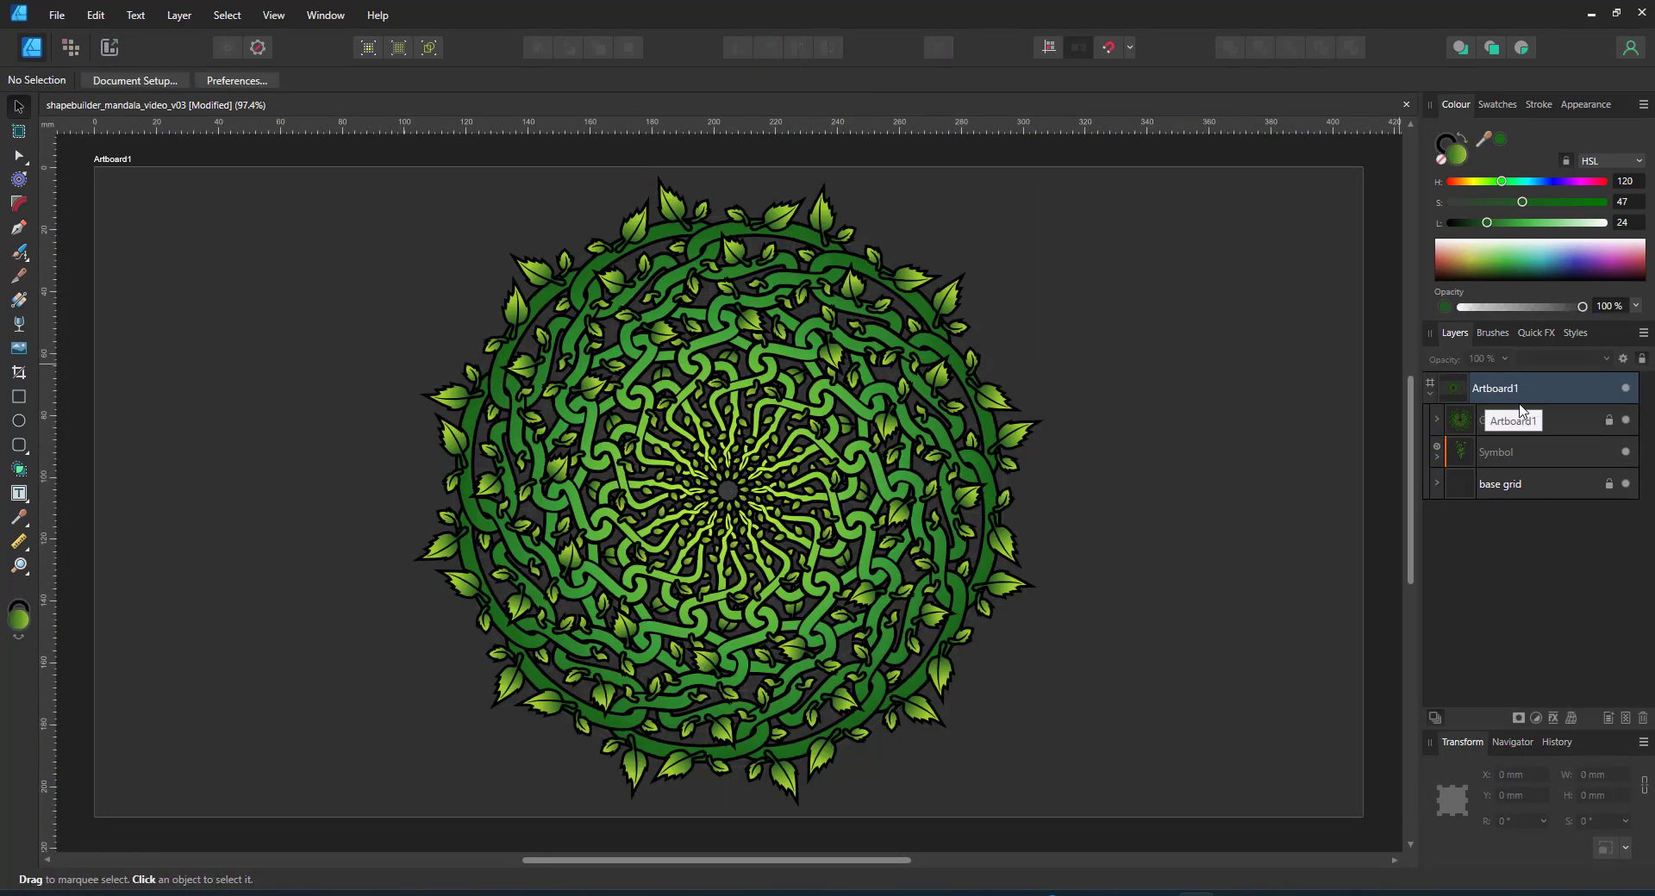
- Try an HSL adjustment on the slice symbol with hue shift 71.8°, saturation 51% and luminosity -23%
left_click(1522, 417)
left_click(1537, 718)
left_click(1379, 363)
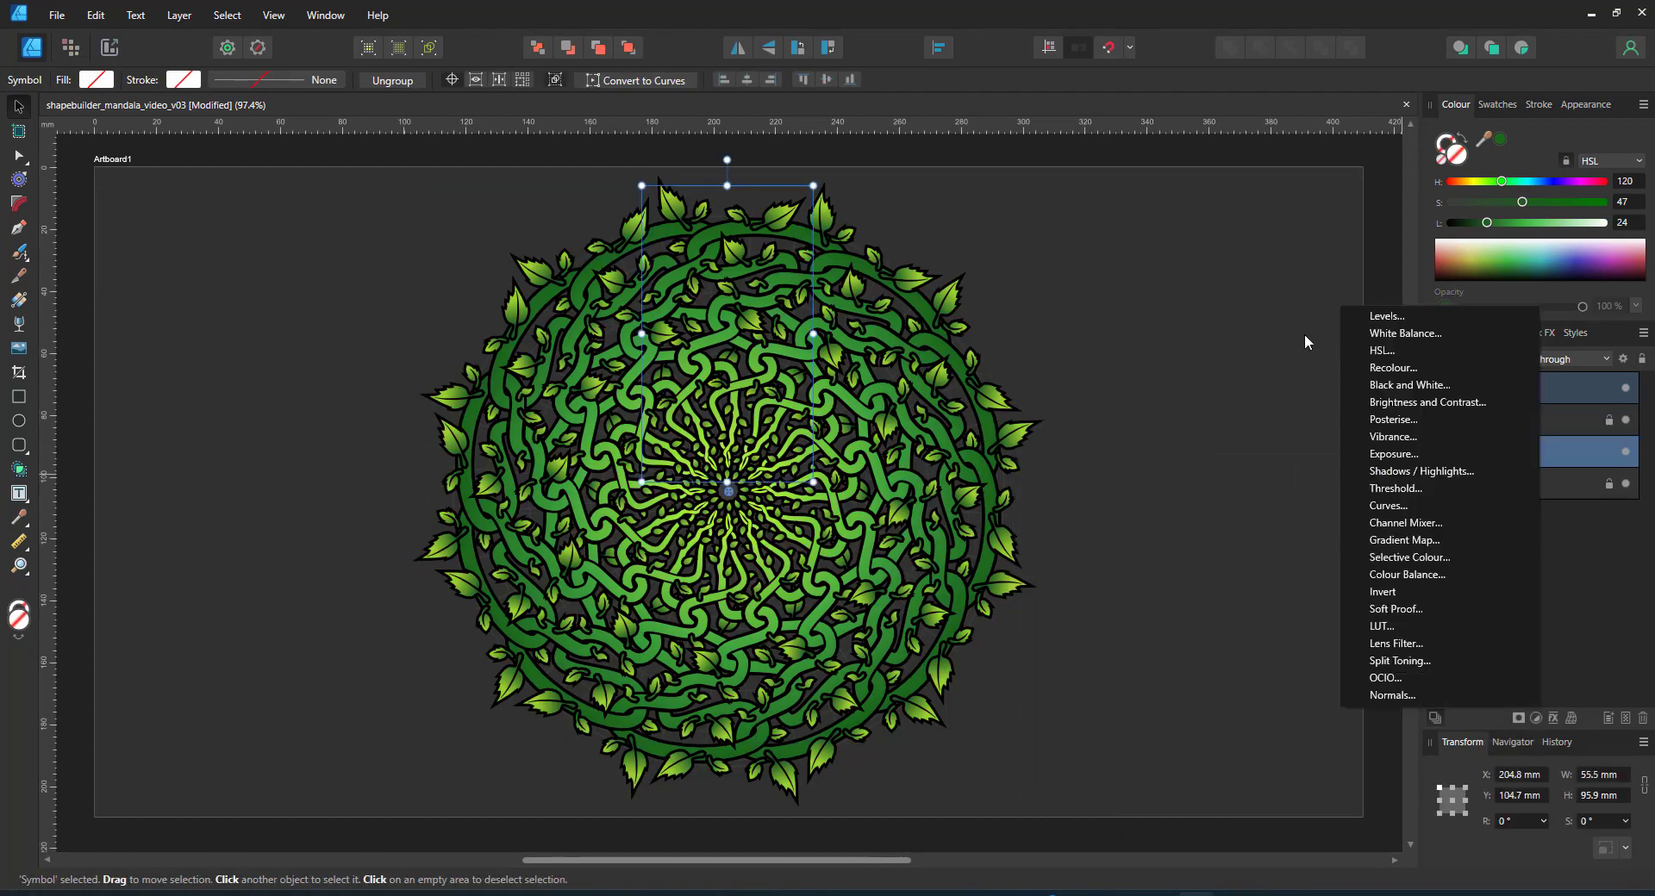
left_click(1379, 363)
left_click_drag(1169, 723, 1138, 783)
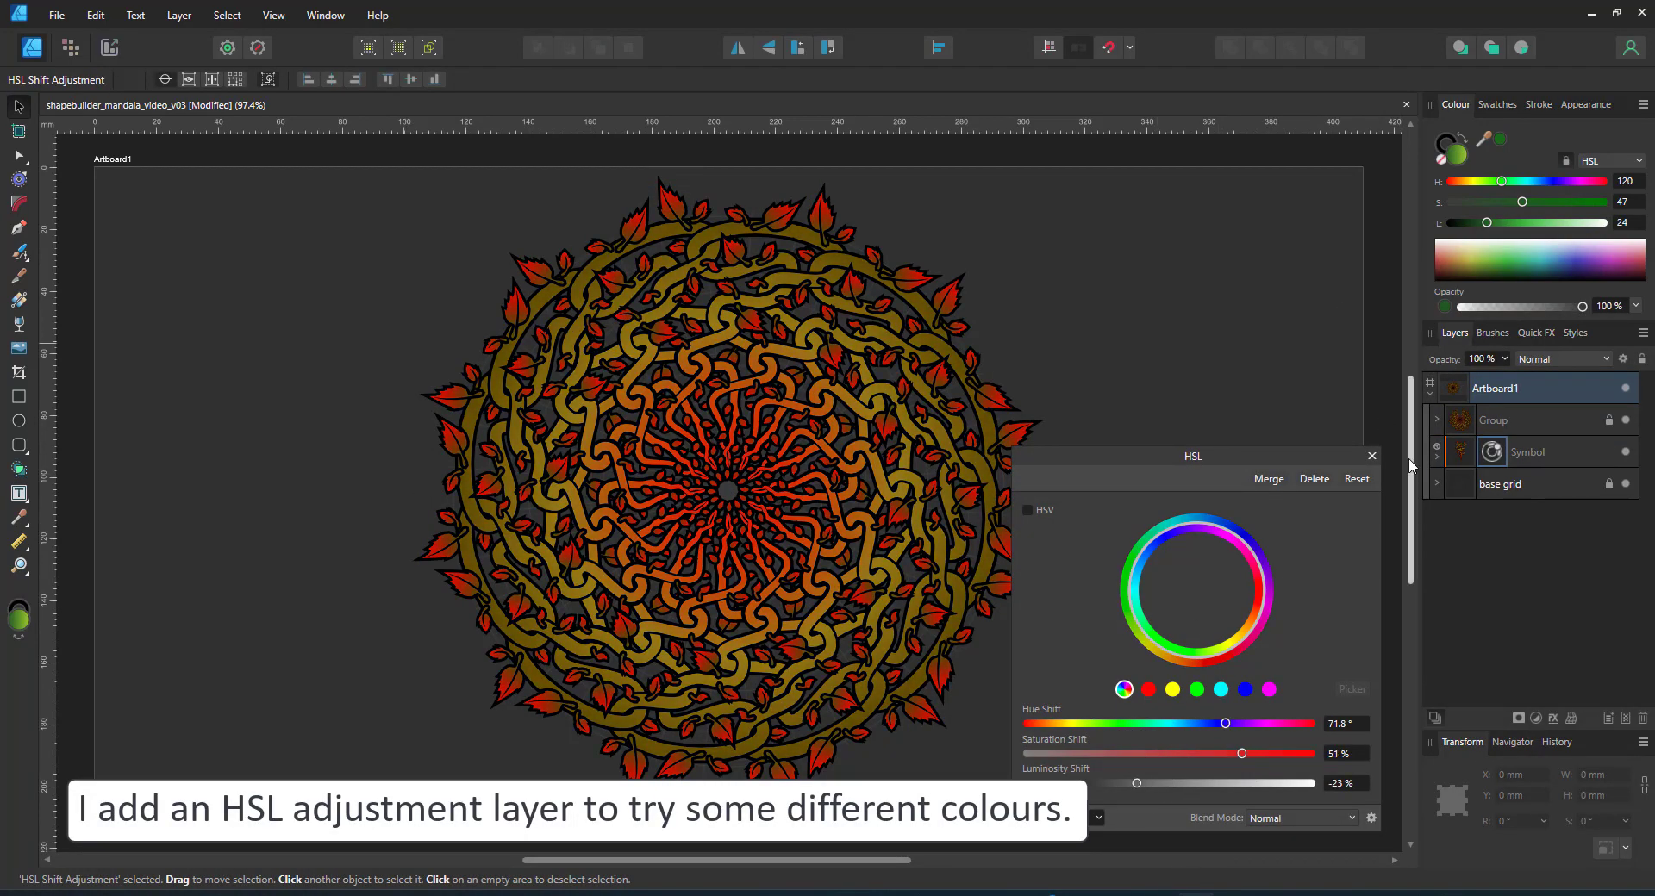
left_click(1298, 818)
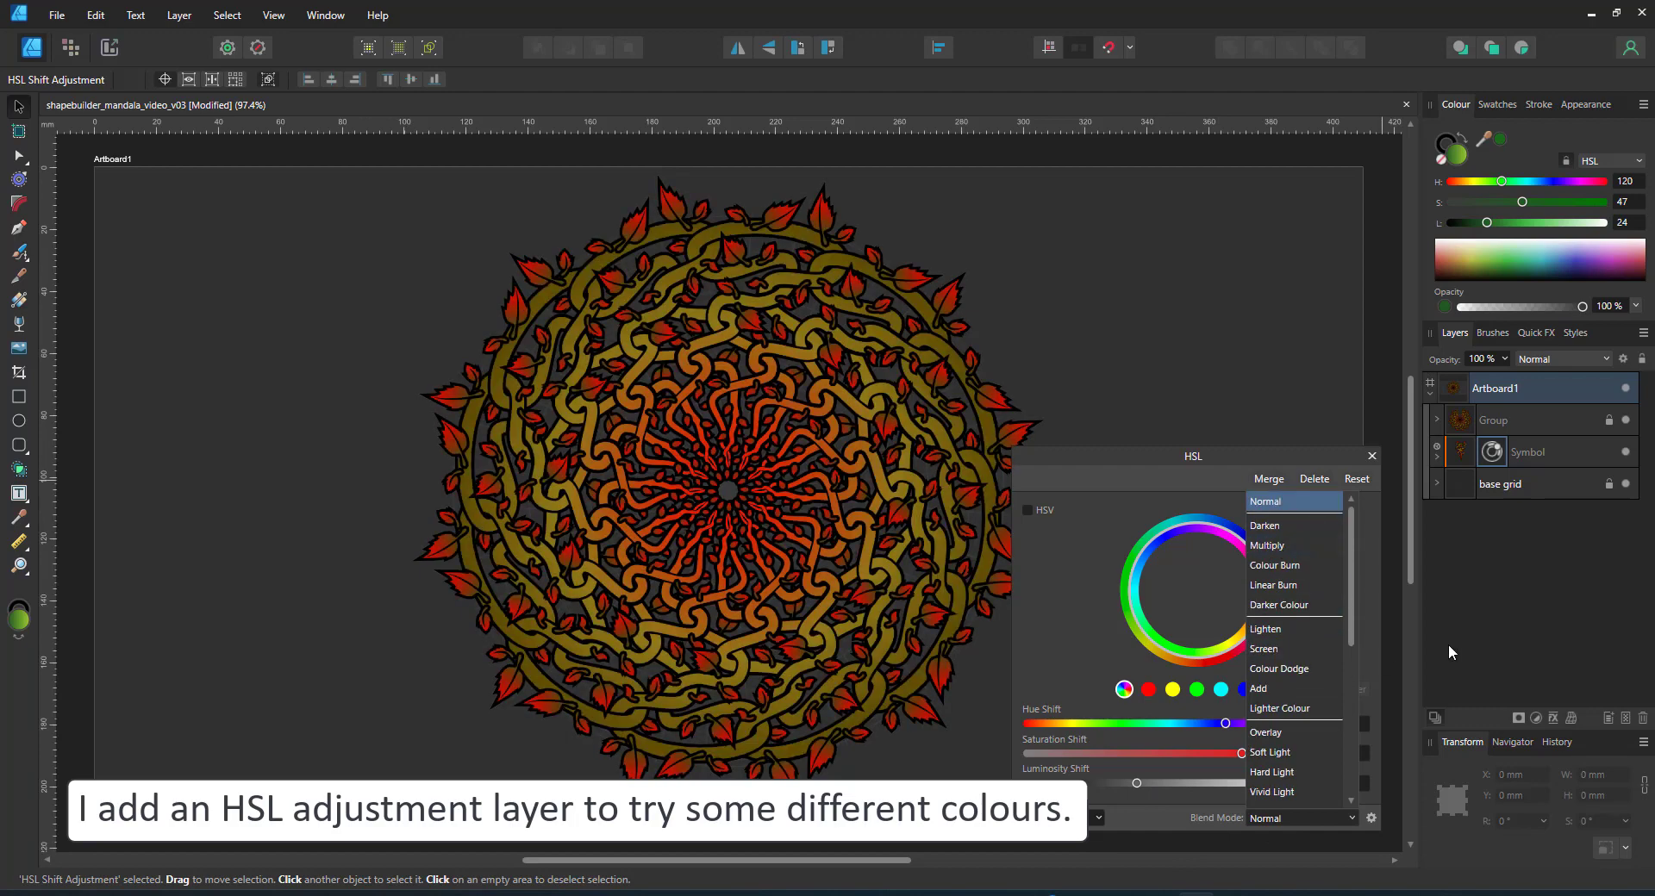
left_click(1449, 645)
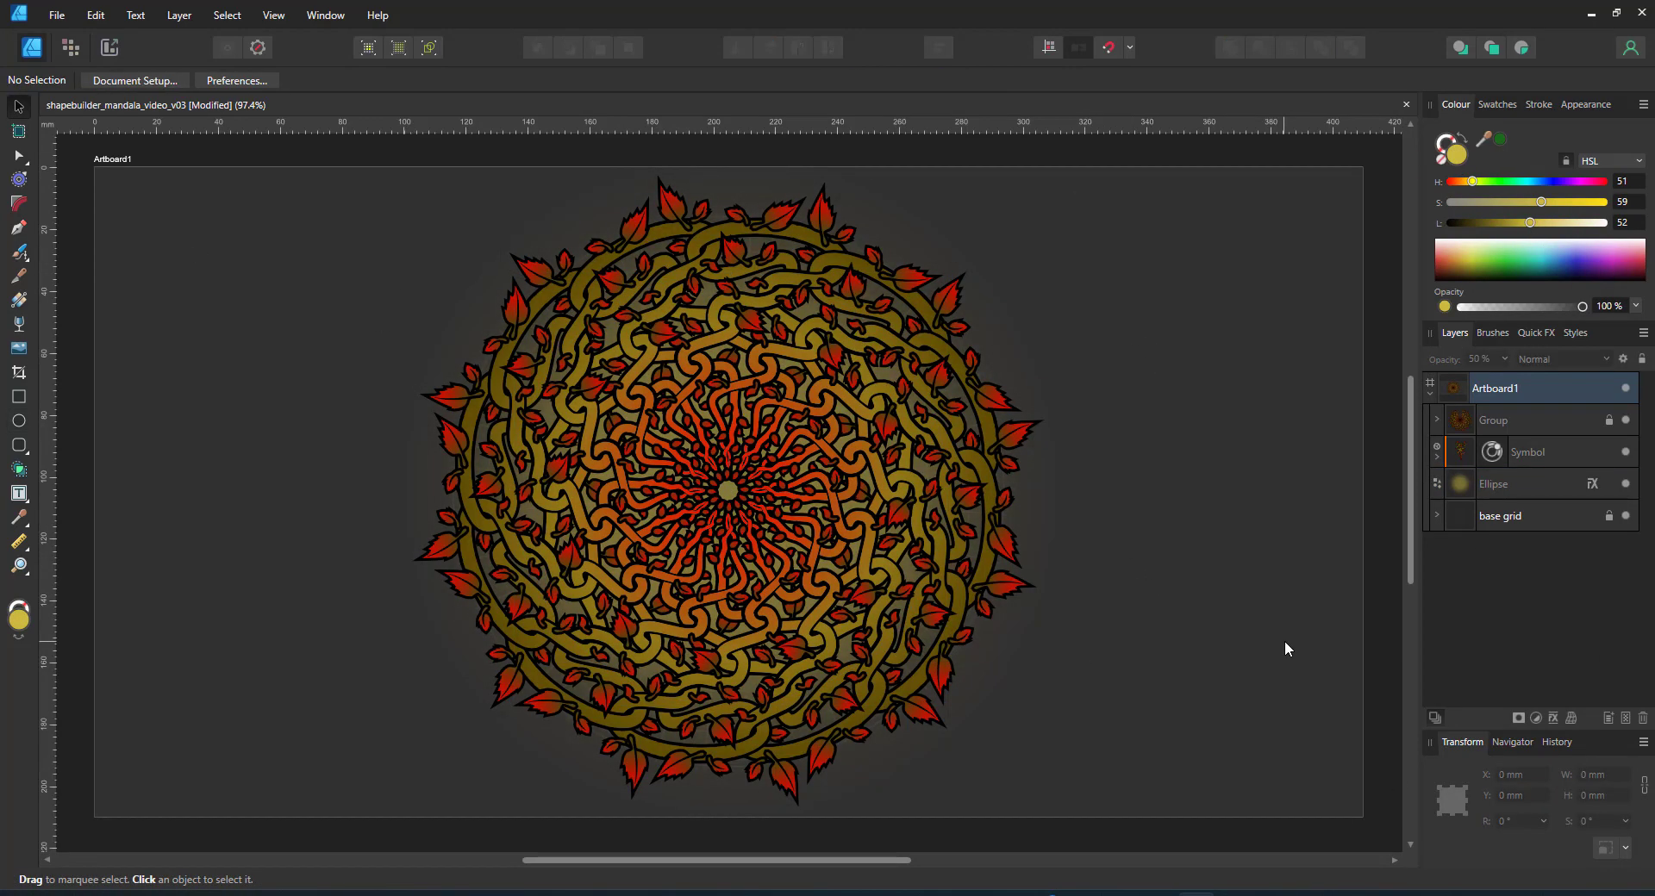
- Try a blue-green colouring with the slice symbol's HSL adjustment and delete the adjustment
left_click(1437, 457)
left_click(1625, 485)
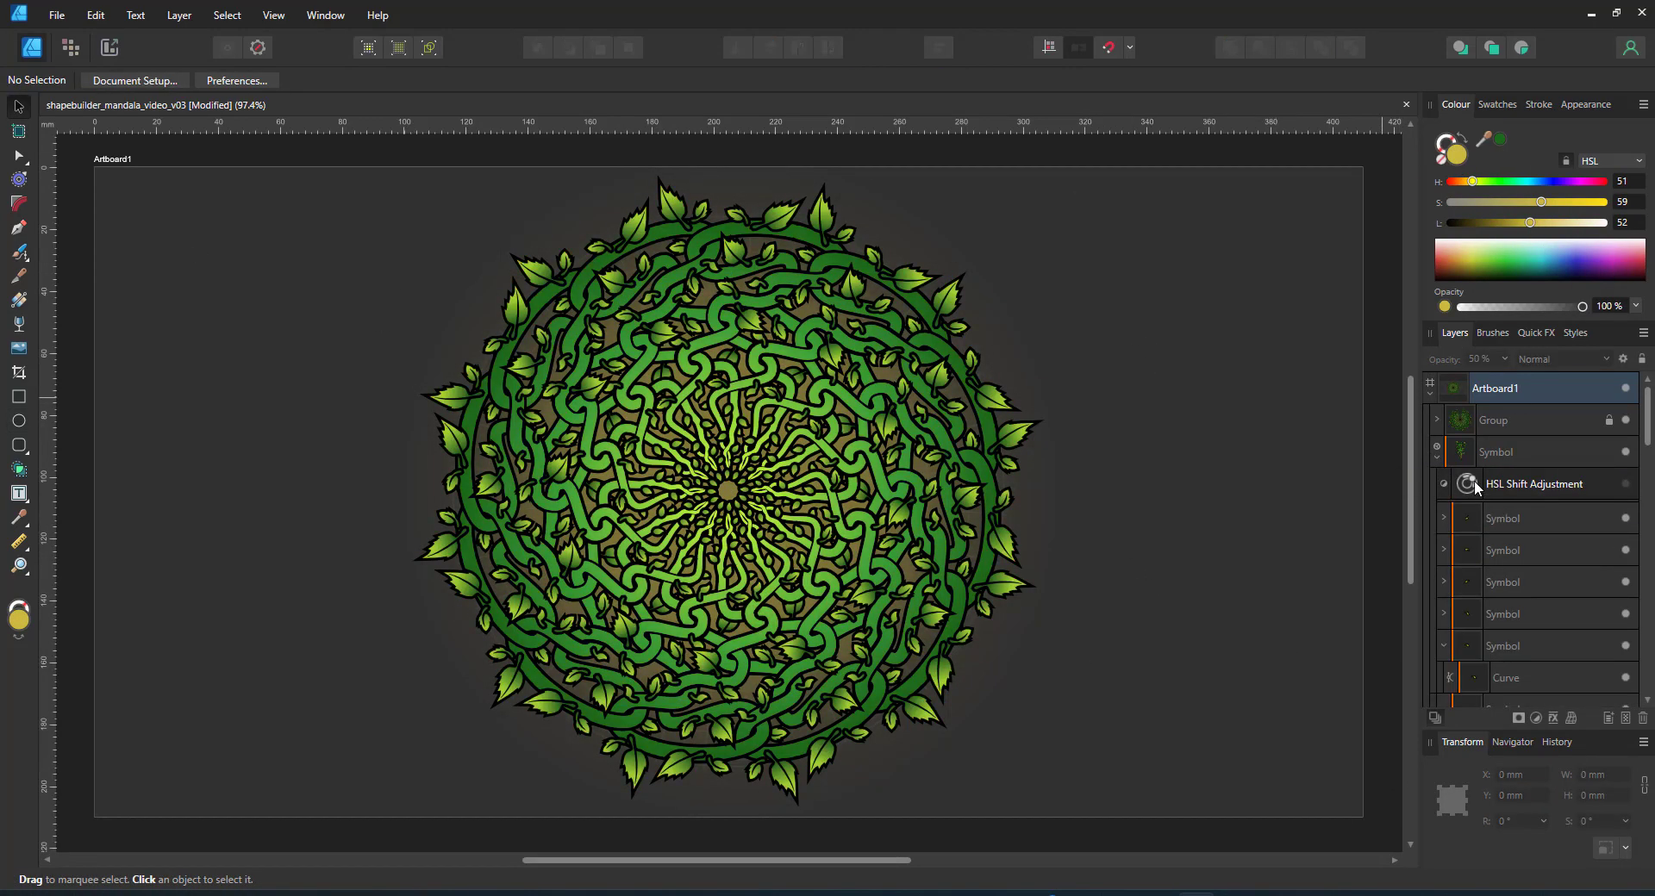
double_click(1468, 484)
left_click_drag(1187, 757, 1258, 757)
left_click(1372, 456)
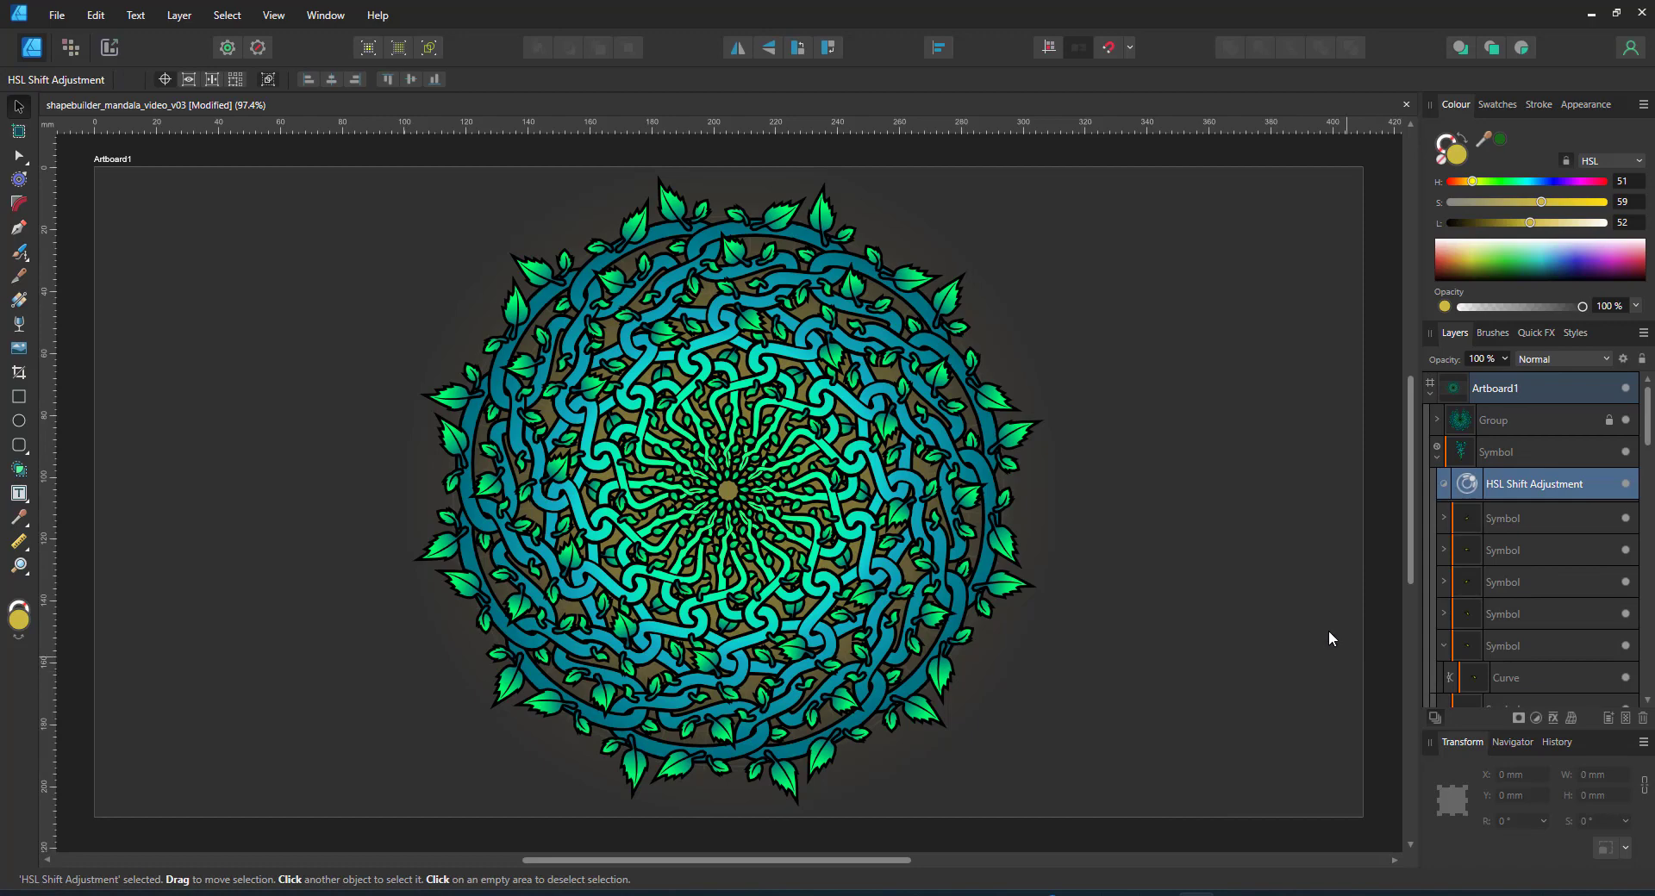
key("Delete")
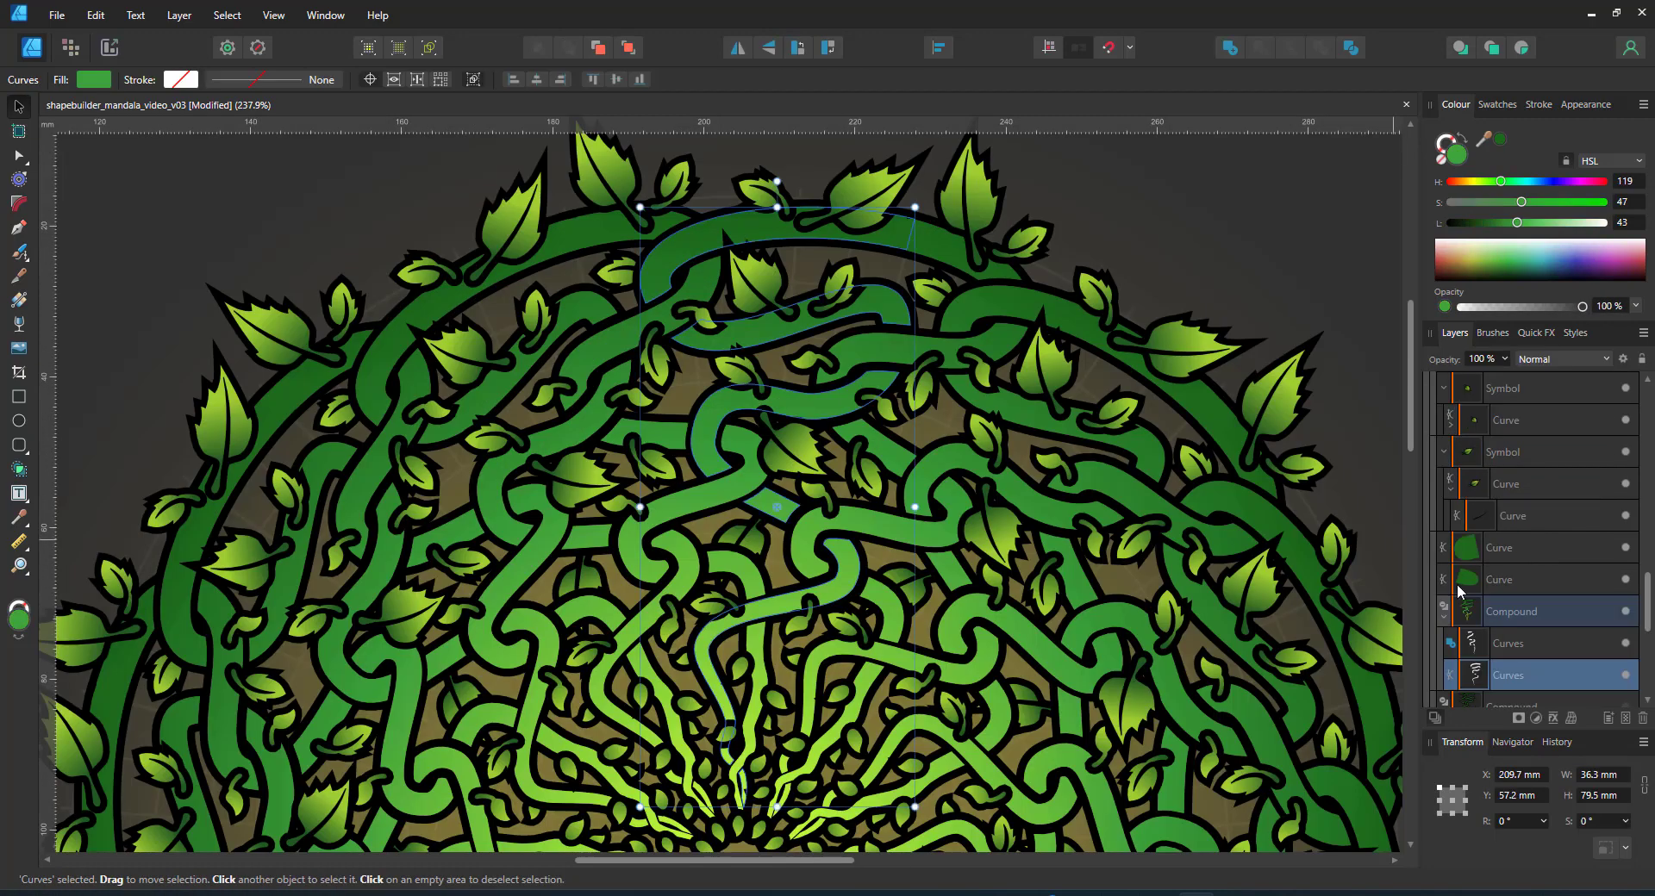
- Recolour the strand compound's outer gradient in browns and fill the two seam cover curves with a matching sampled colour
key("g")
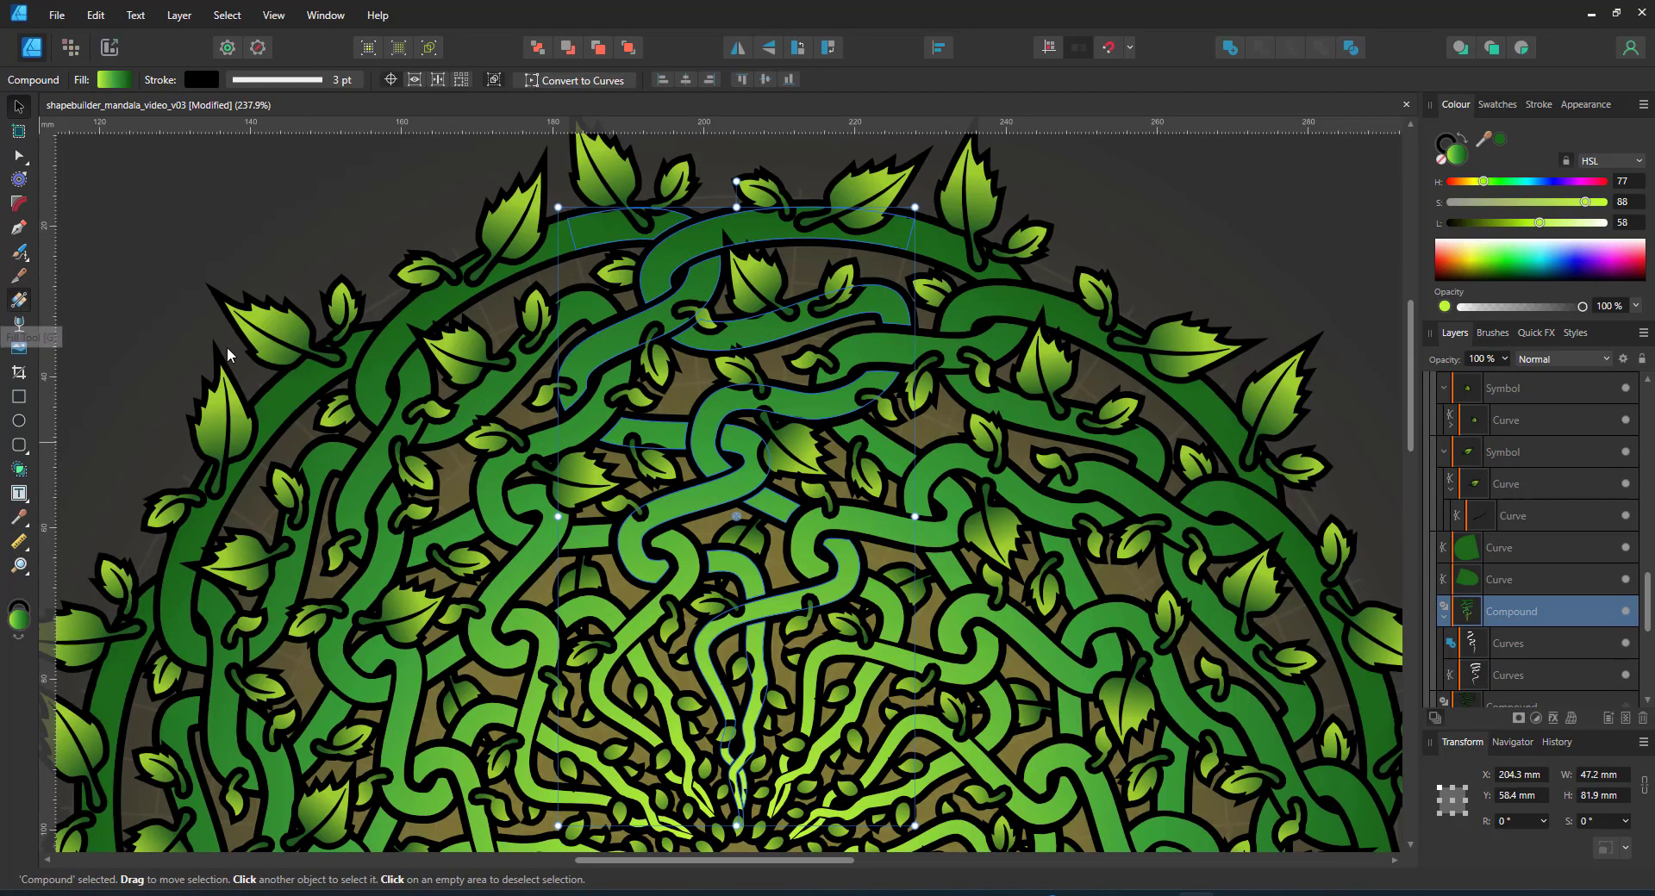
left_click_drag(1478, 223, 1517, 223)
left_click(1500, 581)
left_click(1500, 548, "shift")
key("i")
left_click(849, 421)
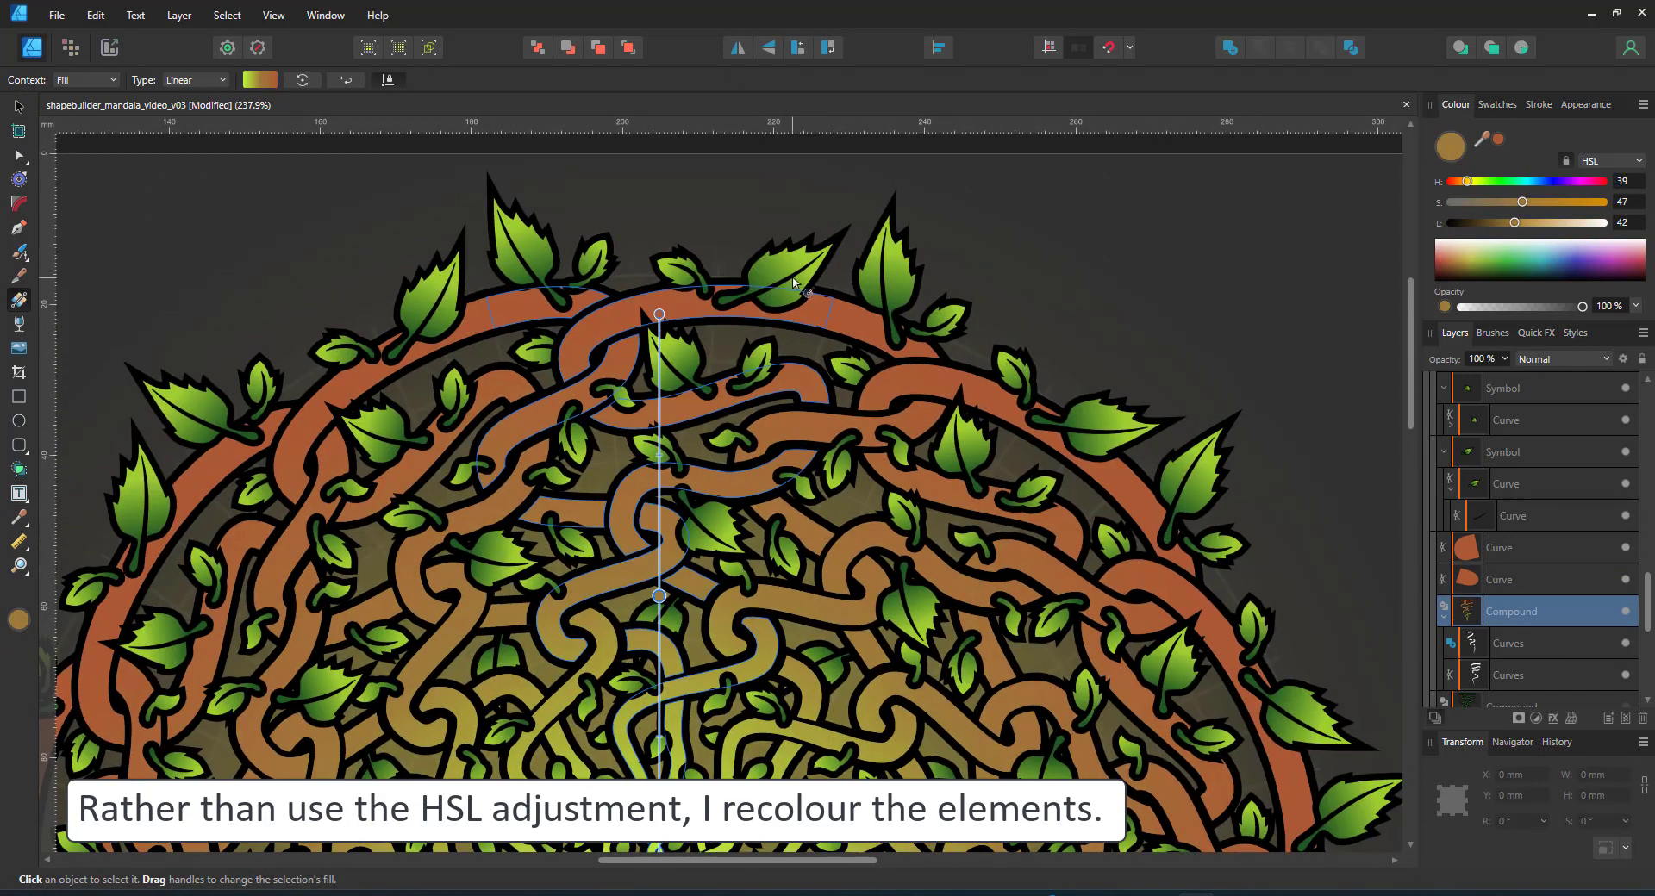
- Recolour the large leaf's gradient with a red tip and the sampled brown at its stem
left_click(775, 272)
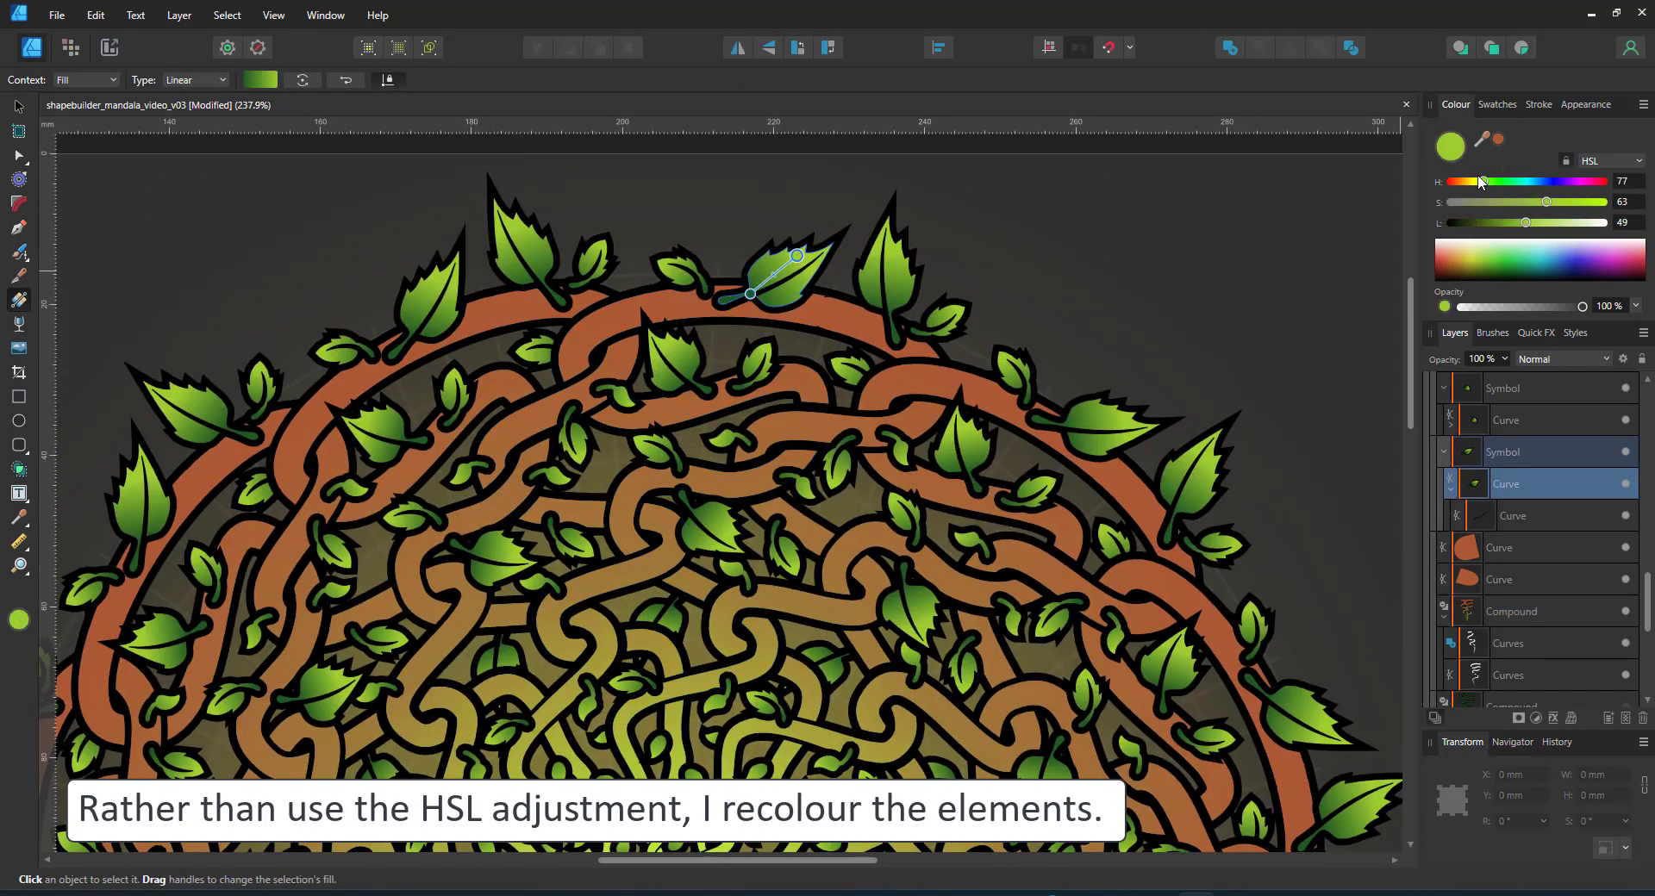
left_click_drag(1466, 181, 1453, 181)
left_click(750, 294)
left_click(1498, 139)
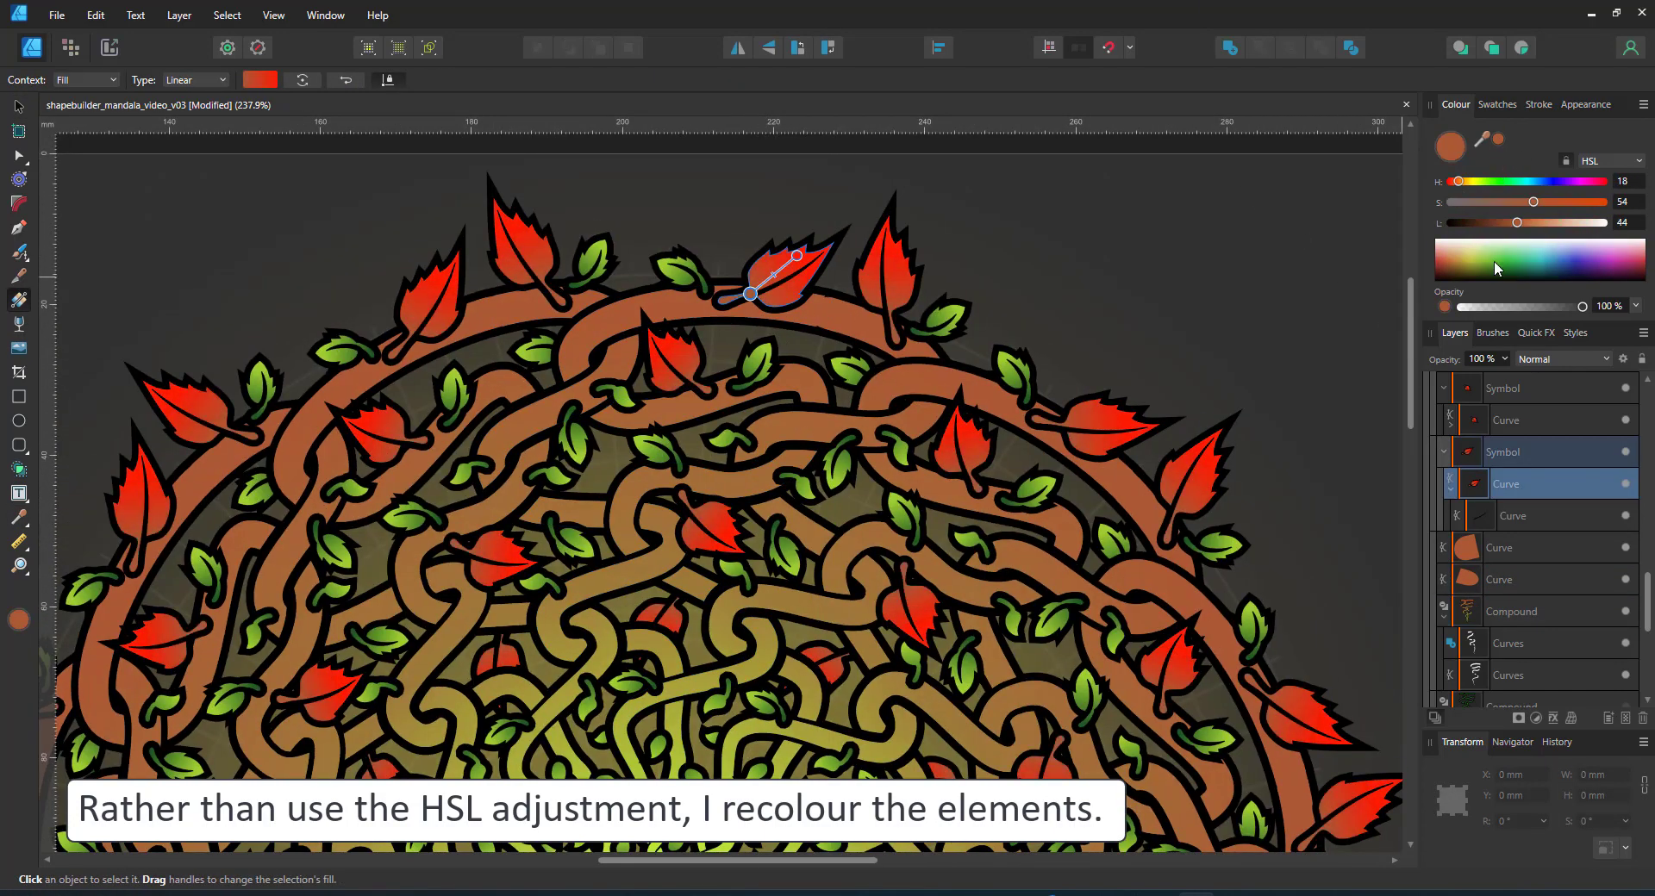
- Add an orange middle stop to the large leaf's gradient and refine its lightness and saturation
left_click_drag(1517, 222, 1544, 223)
left_click(769, 277)
left_click_drag(1455, 181, 1466, 181)
left_click_drag(1572, 202, 1591, 203)
left_click_drag(750, 294, 684, 277)
left_click(1499, 141)
- Copy the large leaf's style onto the medium leaf with the Style Picker and fit the gradient from tip to stem
key("v")
left_click(682, 269, "ctrl")
left_click(780, 274, "ctrl")
left_click(682, 269, "ctrl")
left_click(21, 519)
left_click(86, 545)
left_click(780, 274)
left_click(19, 300)
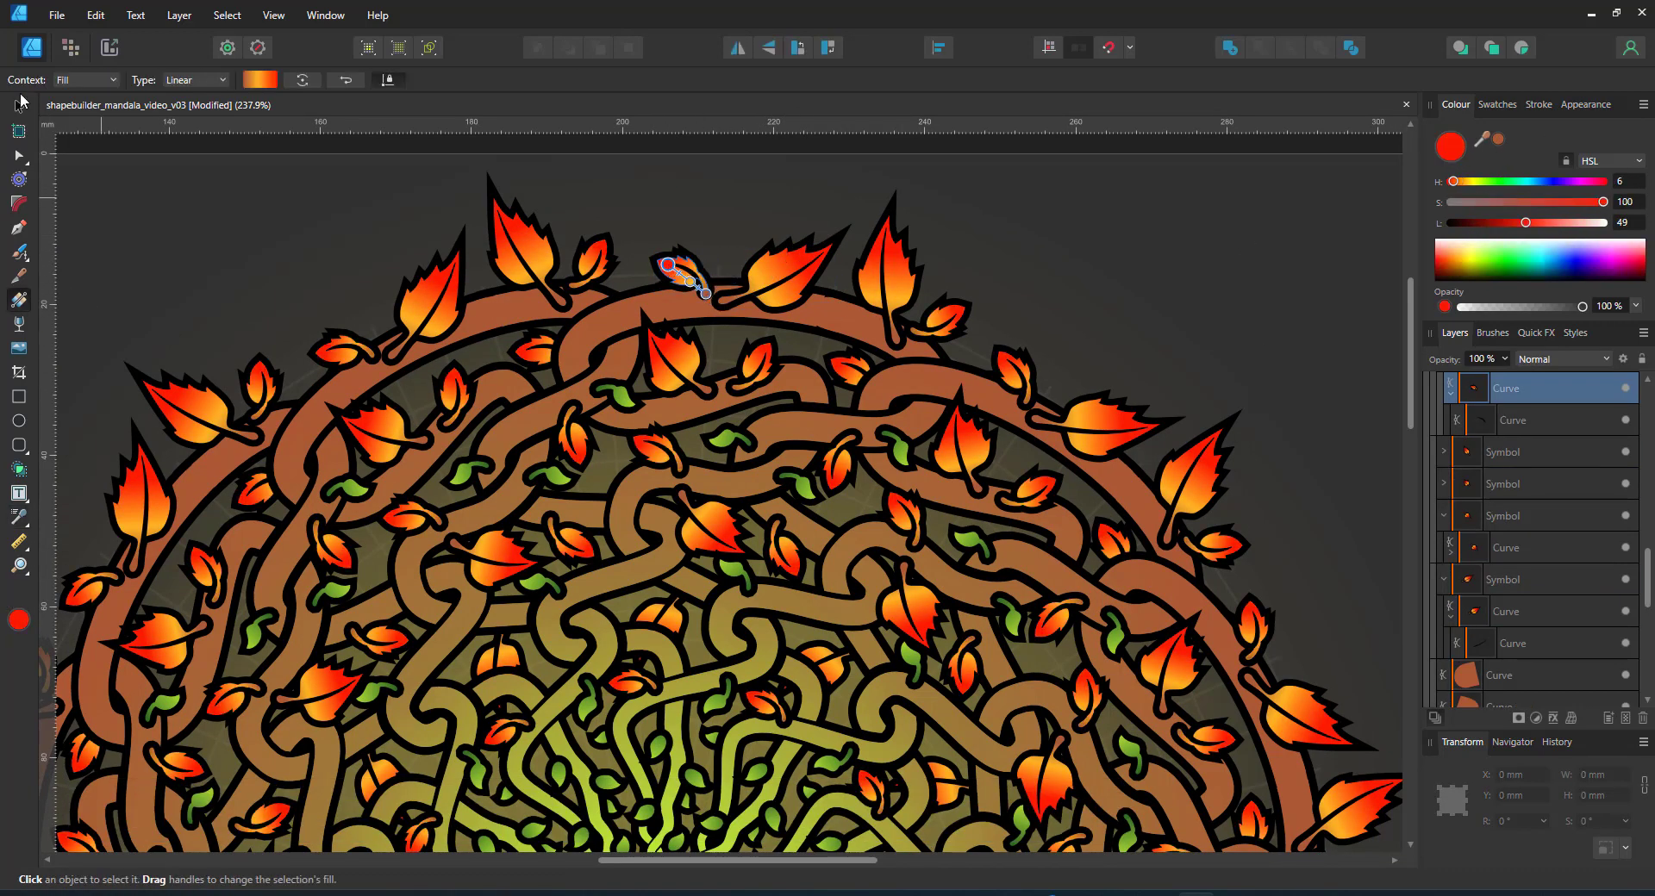
- Apply the red-orange leaf style to the small stemmed leaf and fit its gradient along the leaf
left_click(19, 107)
left_click(619, 396, "ctrl")
left_click(19, 517)
left_click(21, 107)
left_click(19, 517)
left_click(749, 382)
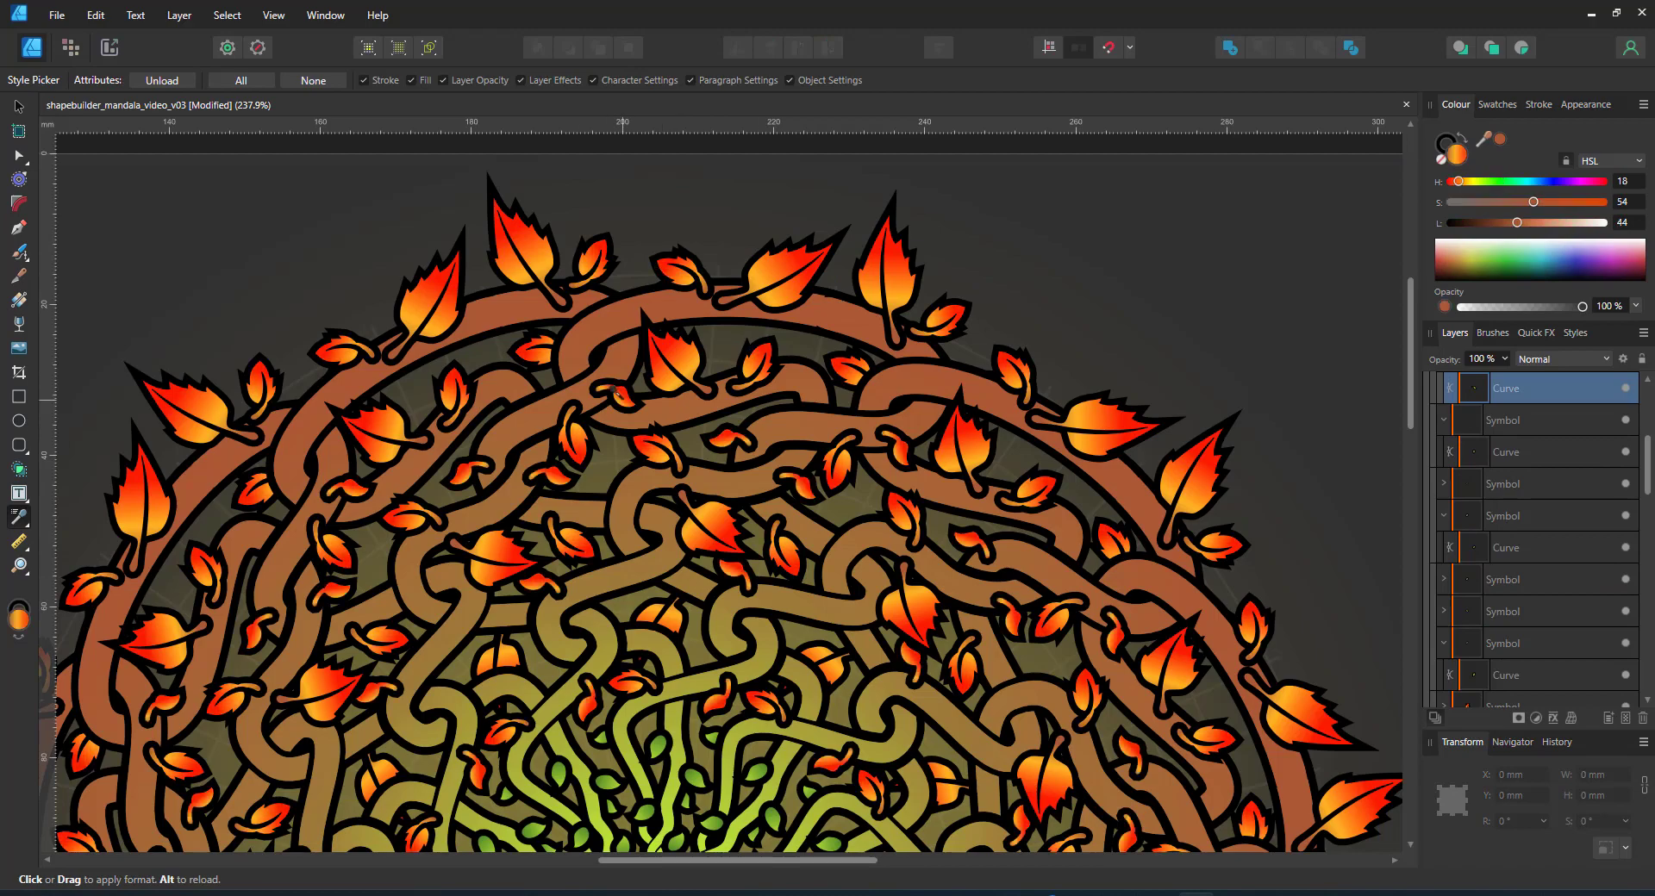
left_click(19, 300)
left_click_drag(596, 393, 636, 406)
- Select the smallest leaf curves on the inner strands and fit their red-orange gradients along each leaf
left_click(775, 786)
left_click(1523, 557)
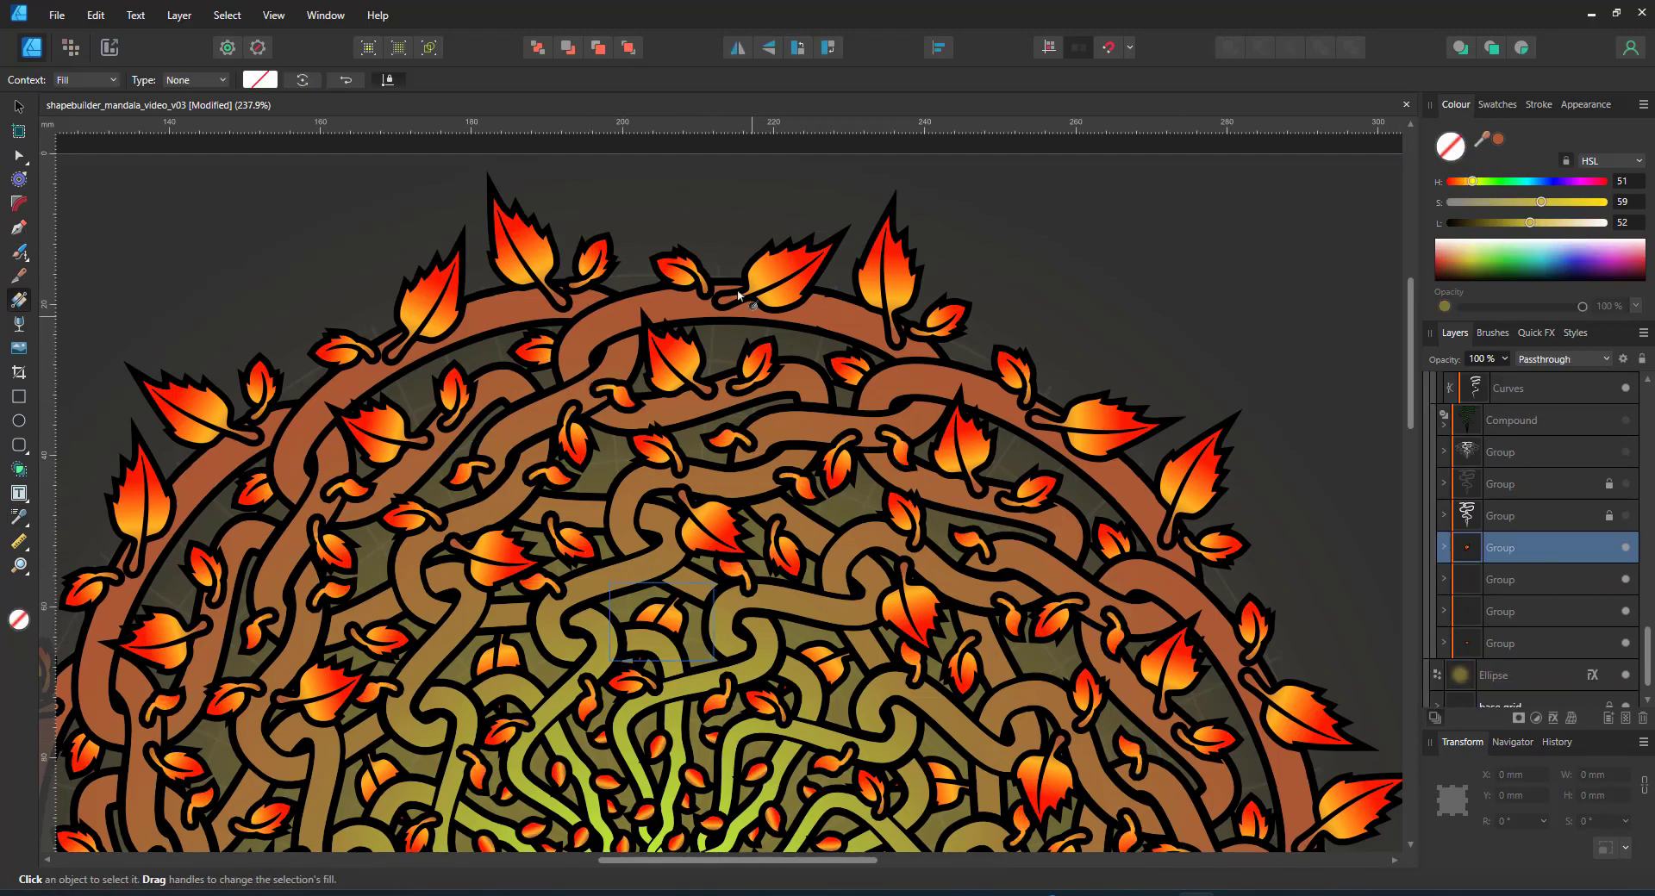
scroll(688, 775, "up", 5)
left_click(703, 783)
left_click(703, 788, "ctrl")
left_click_drag(676, 744, 713, 787)
left_click(776, 555, "ctrl")
left_click_drag(810, 504, 852, 436)
scroll(750, 371, "down", 6)
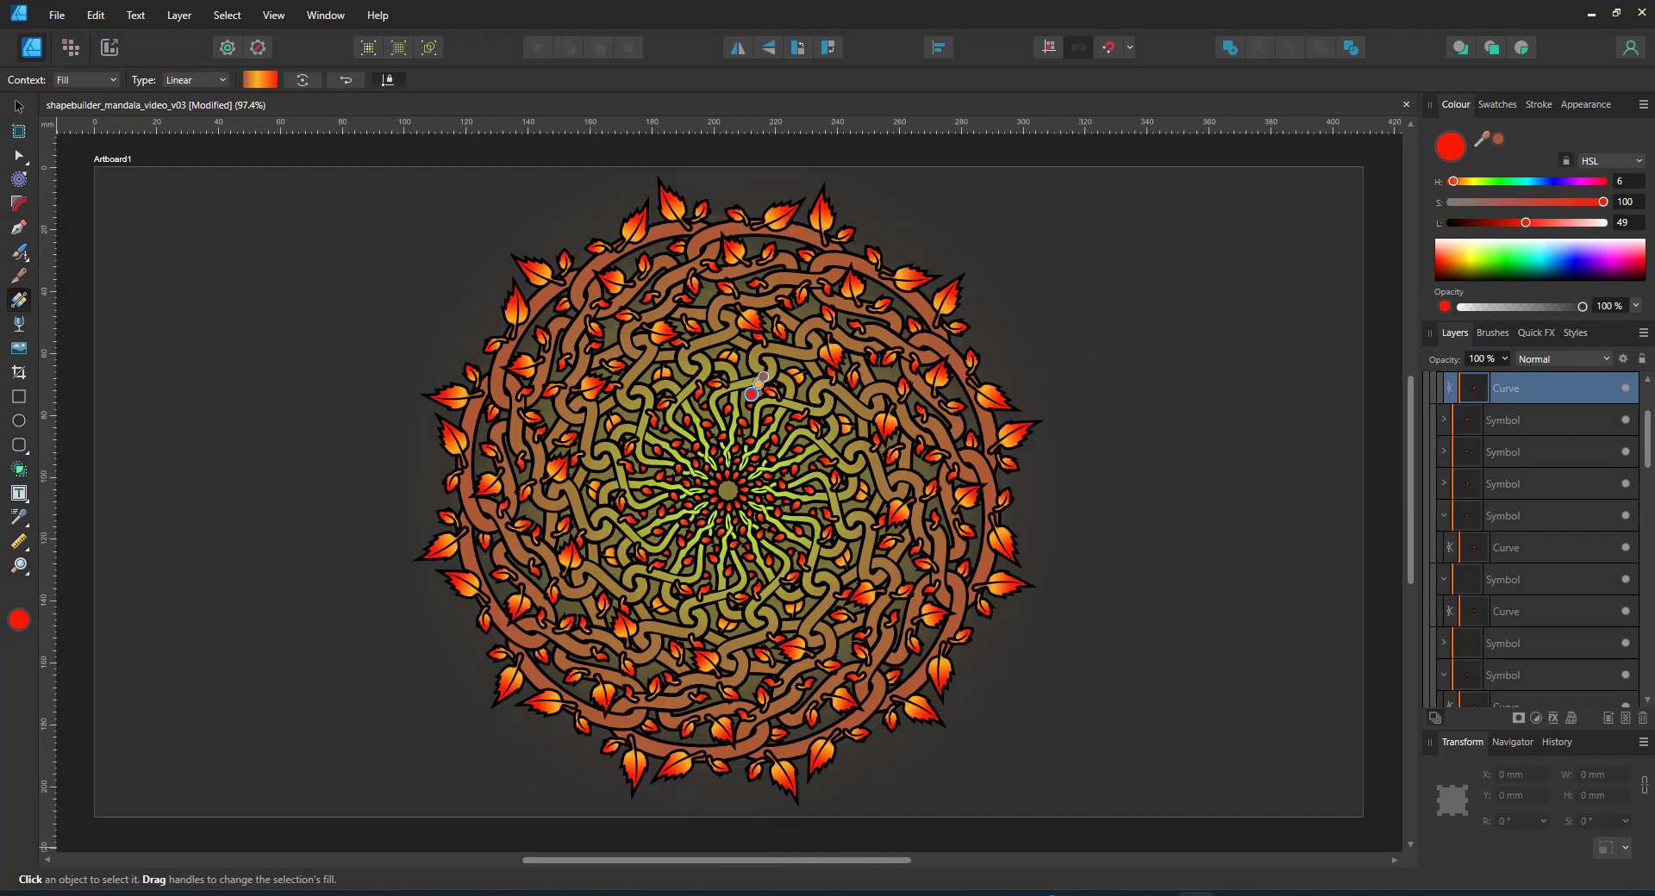
- Set the strand compound's innermost gradient stop to a pale orange of HSL 39, 88, 75 and deselect it
left_click(19, 106)
left_click(733, 379, "ctrl")
double_click(1522, 652)
left_click(19, 300)
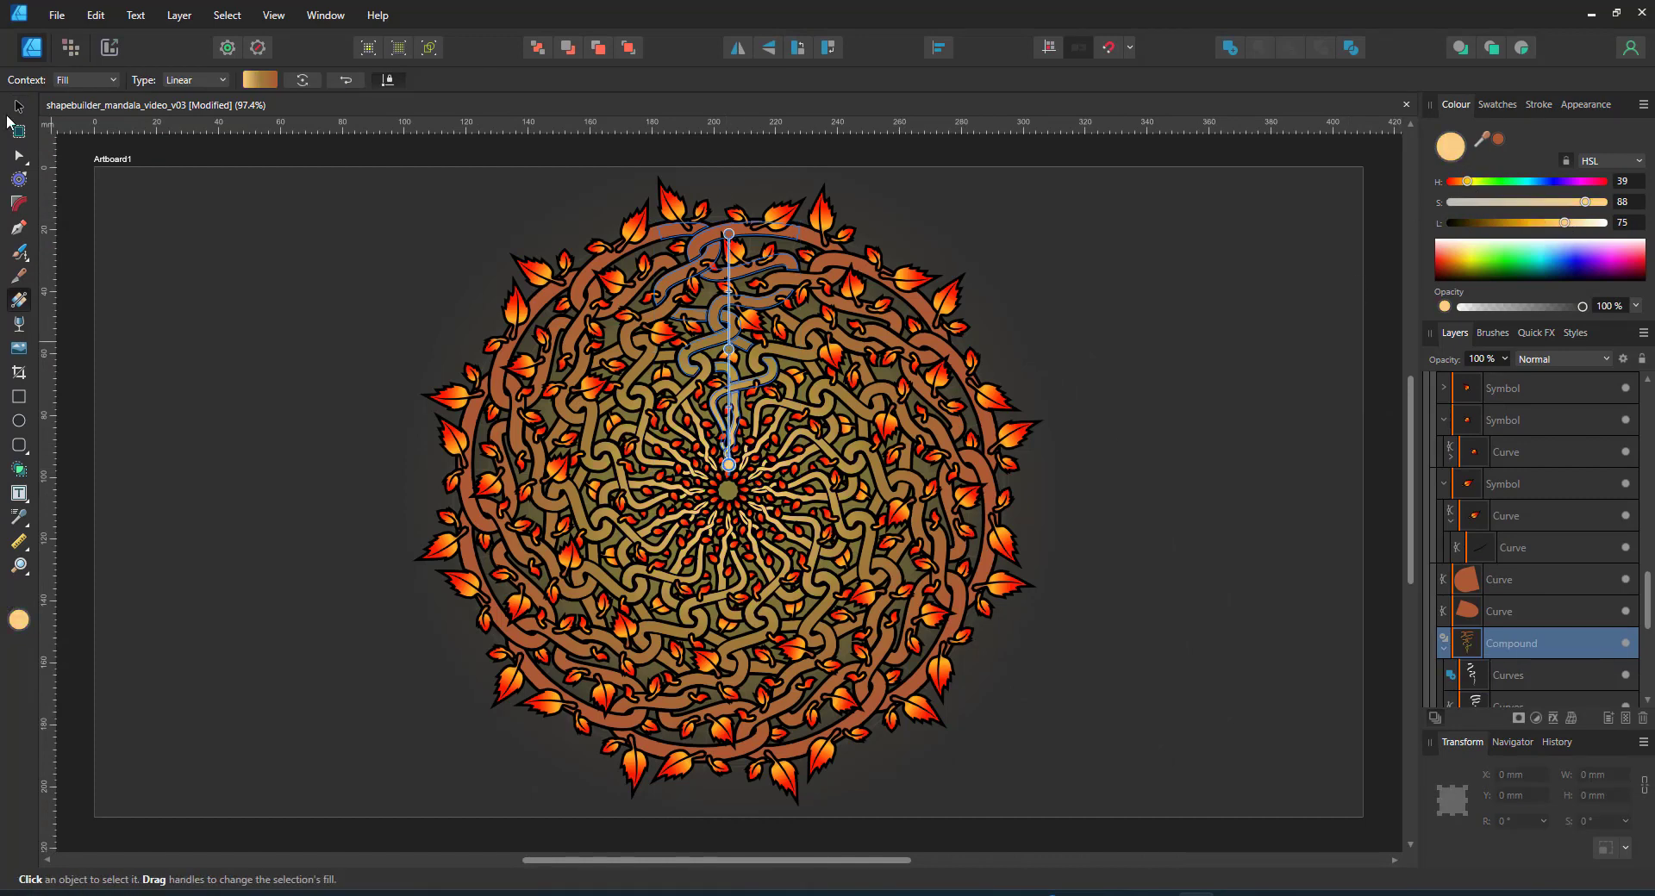
left_click(18, 106)
left_click(1204, 516)
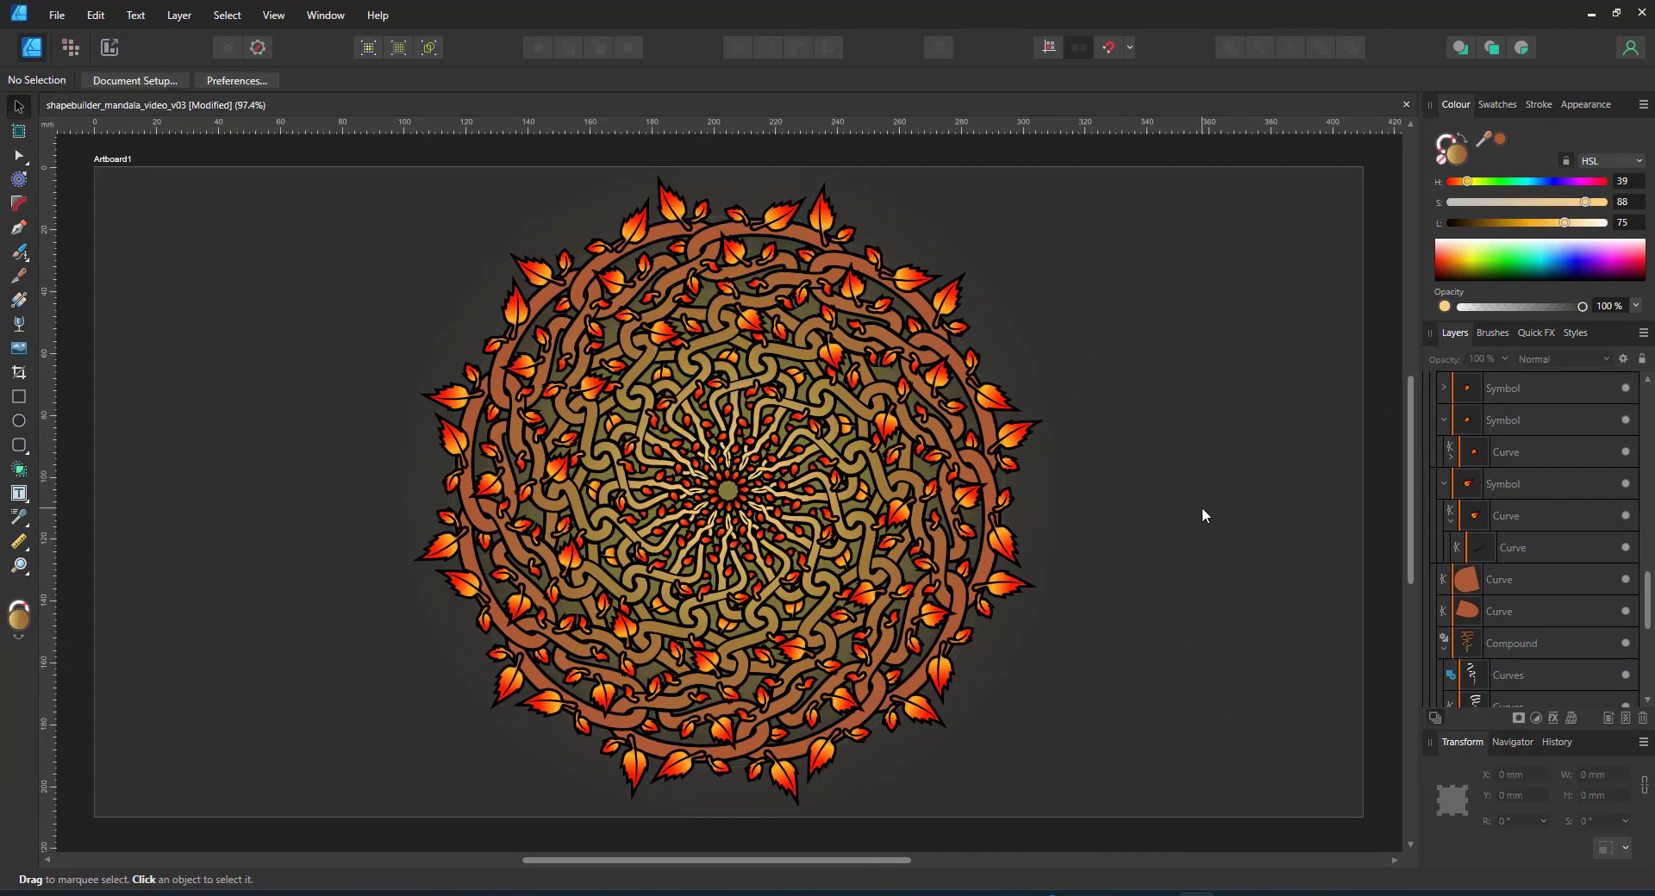